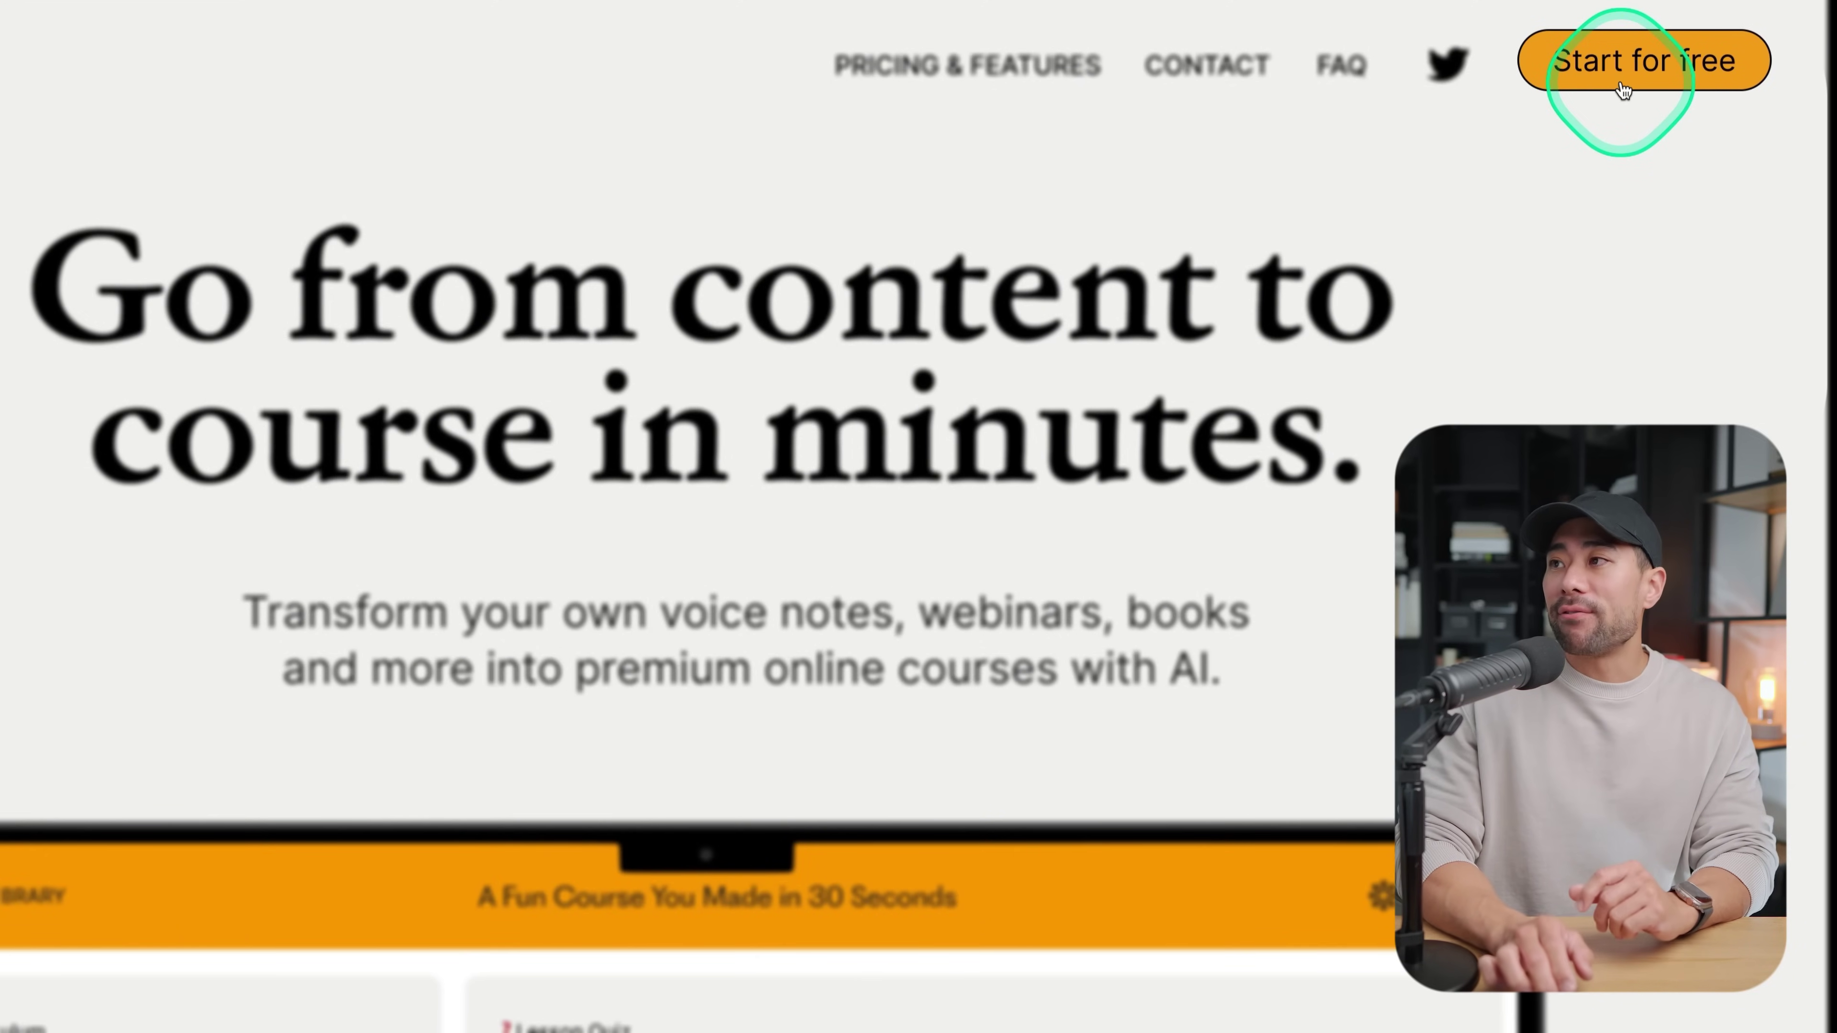
Open Courseau's 'Start for free' menu to show See Pricing, Register and Log in
left_click(1623, 87)
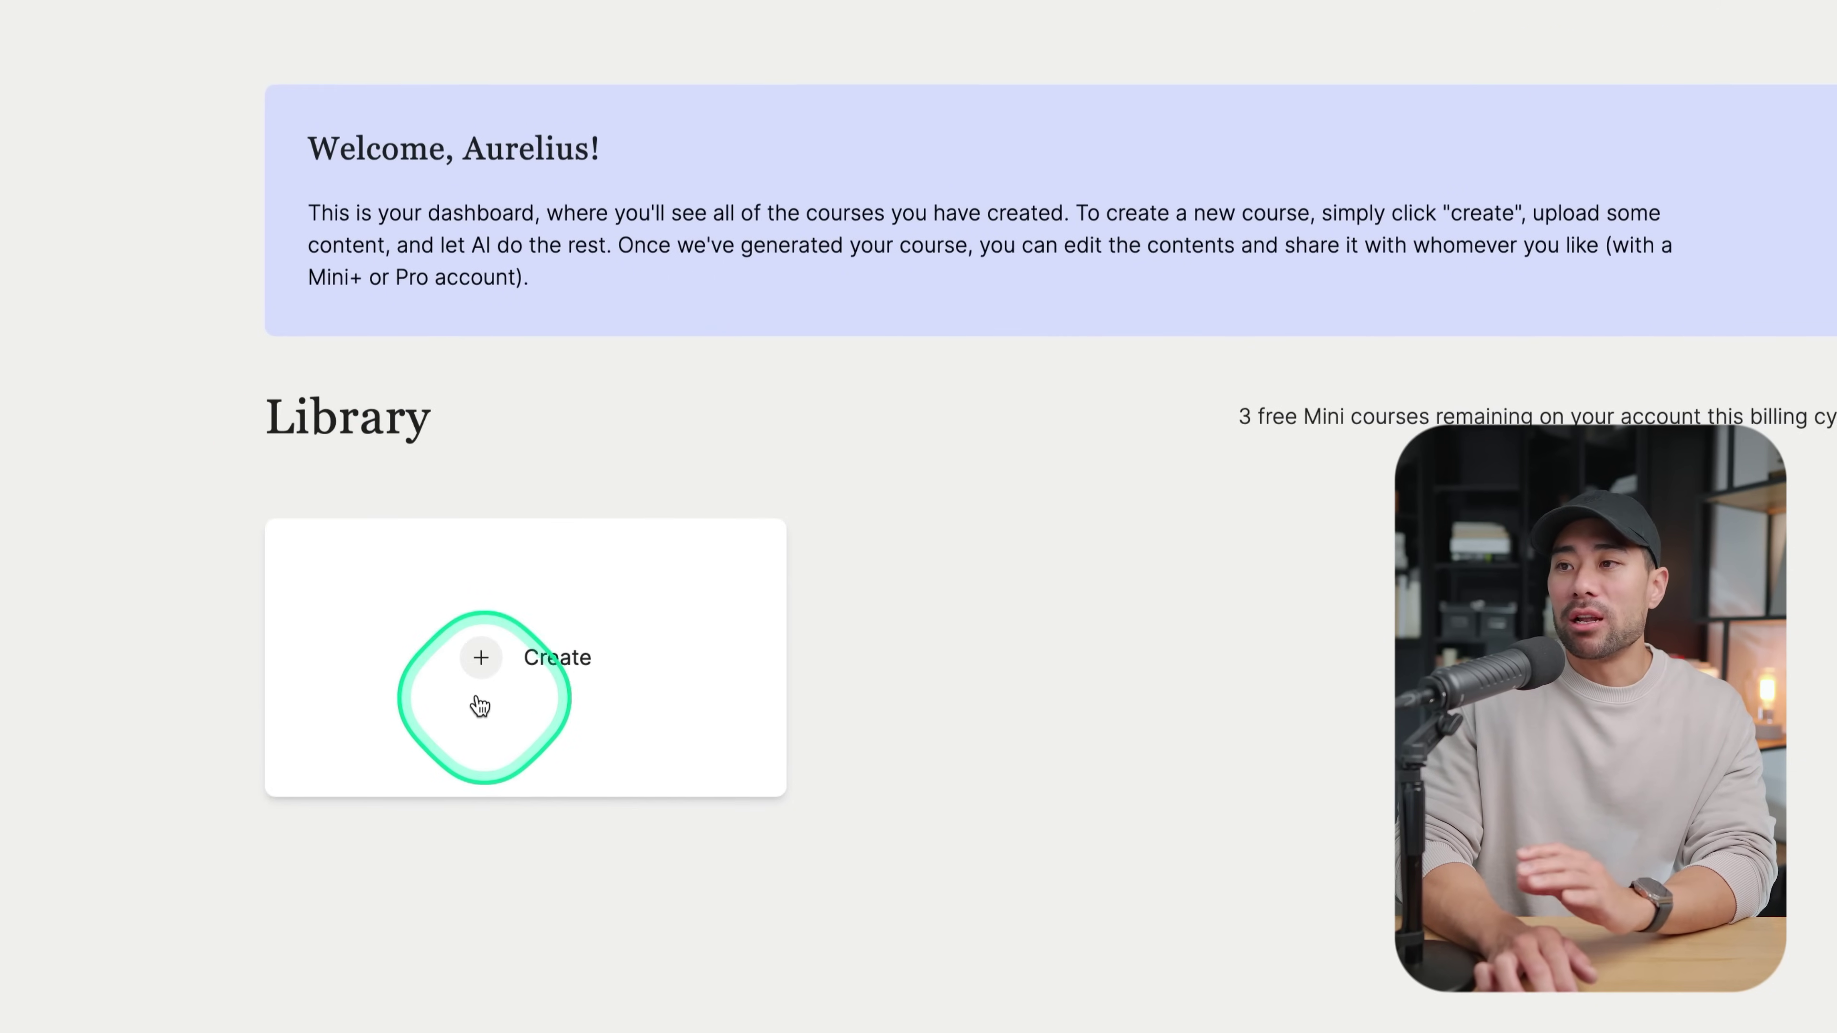
Create a new product from the Library and choose Online Course as its type
left_click(483, 679)
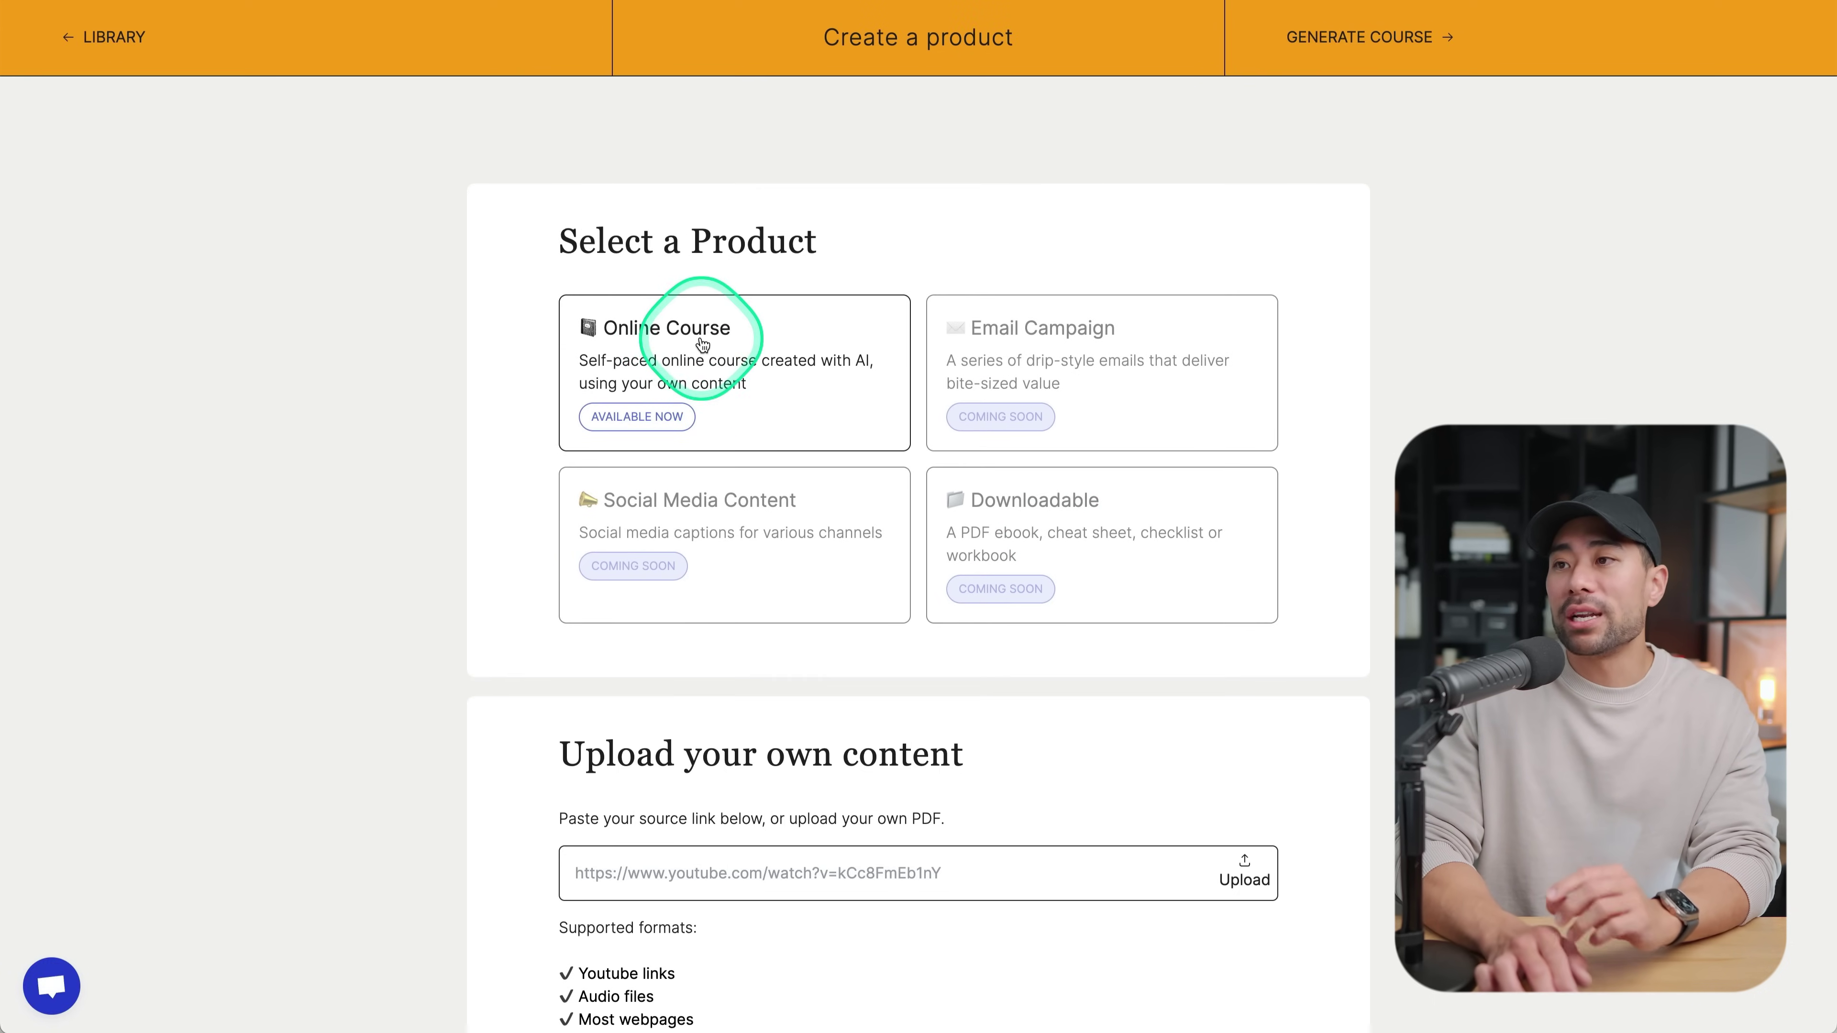
left_click(708, 366)
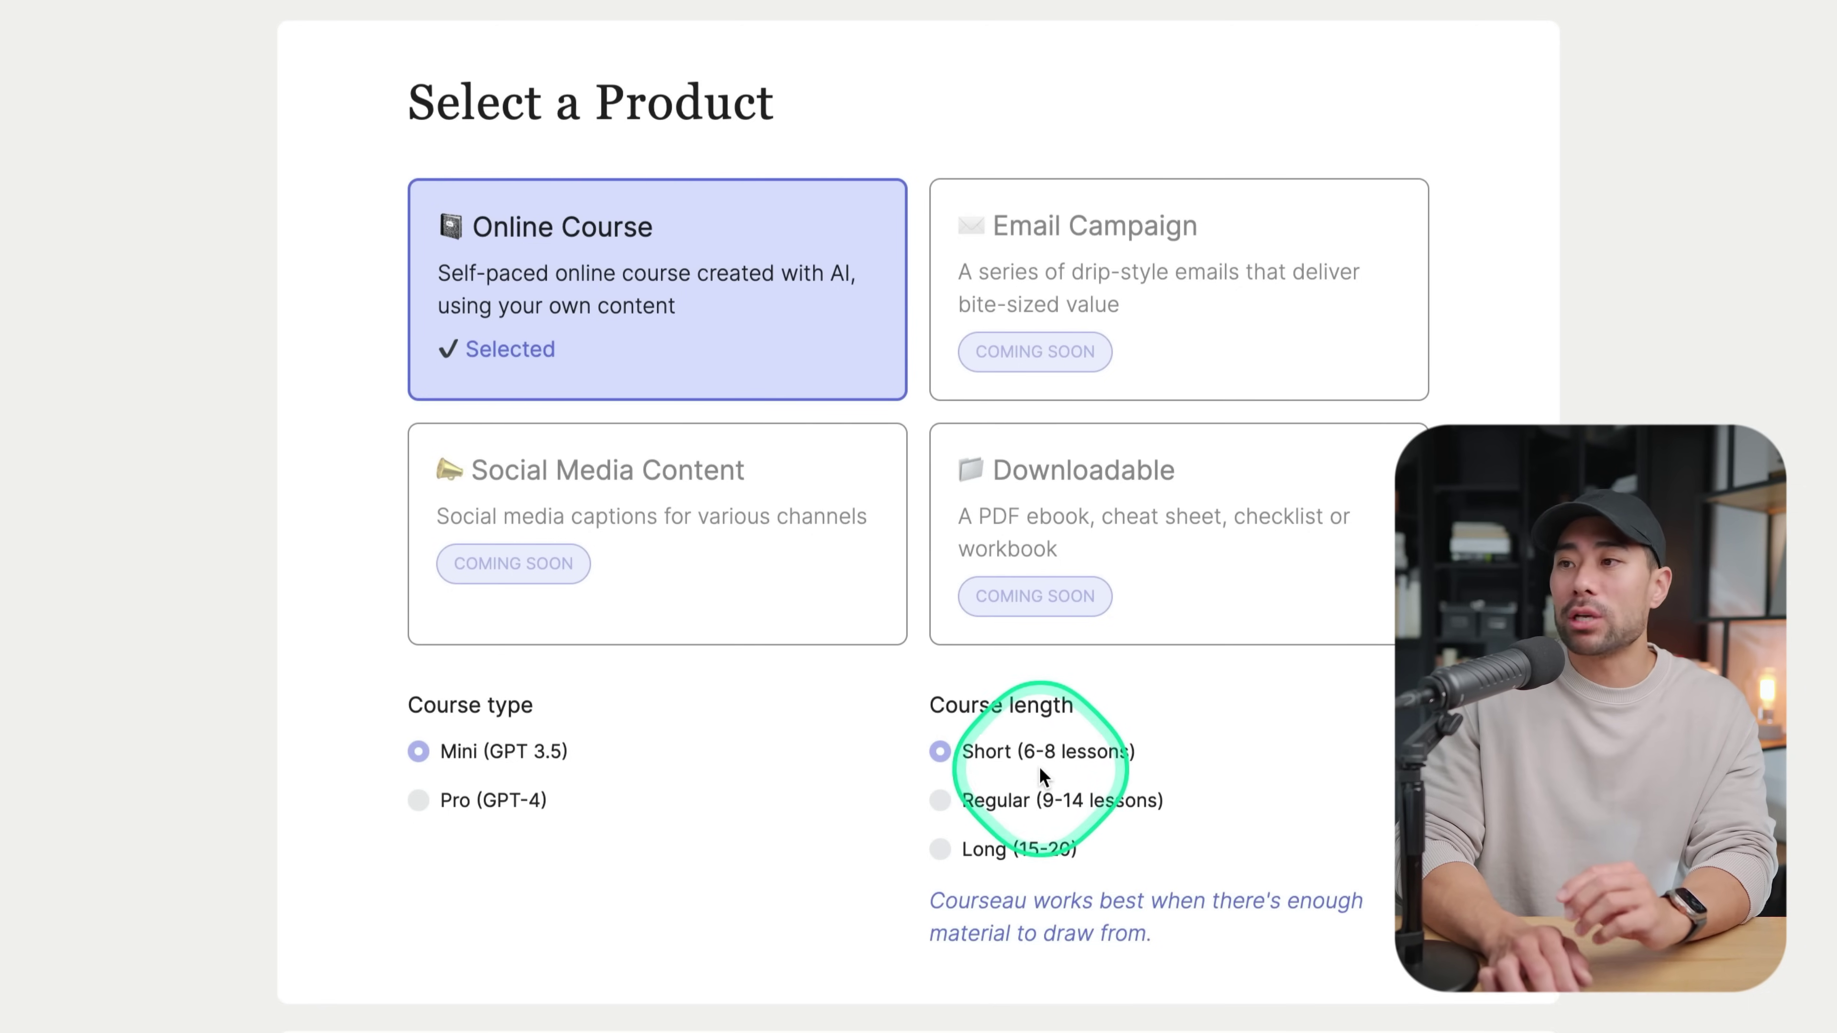
scroll(1082, 758, "down", 5)
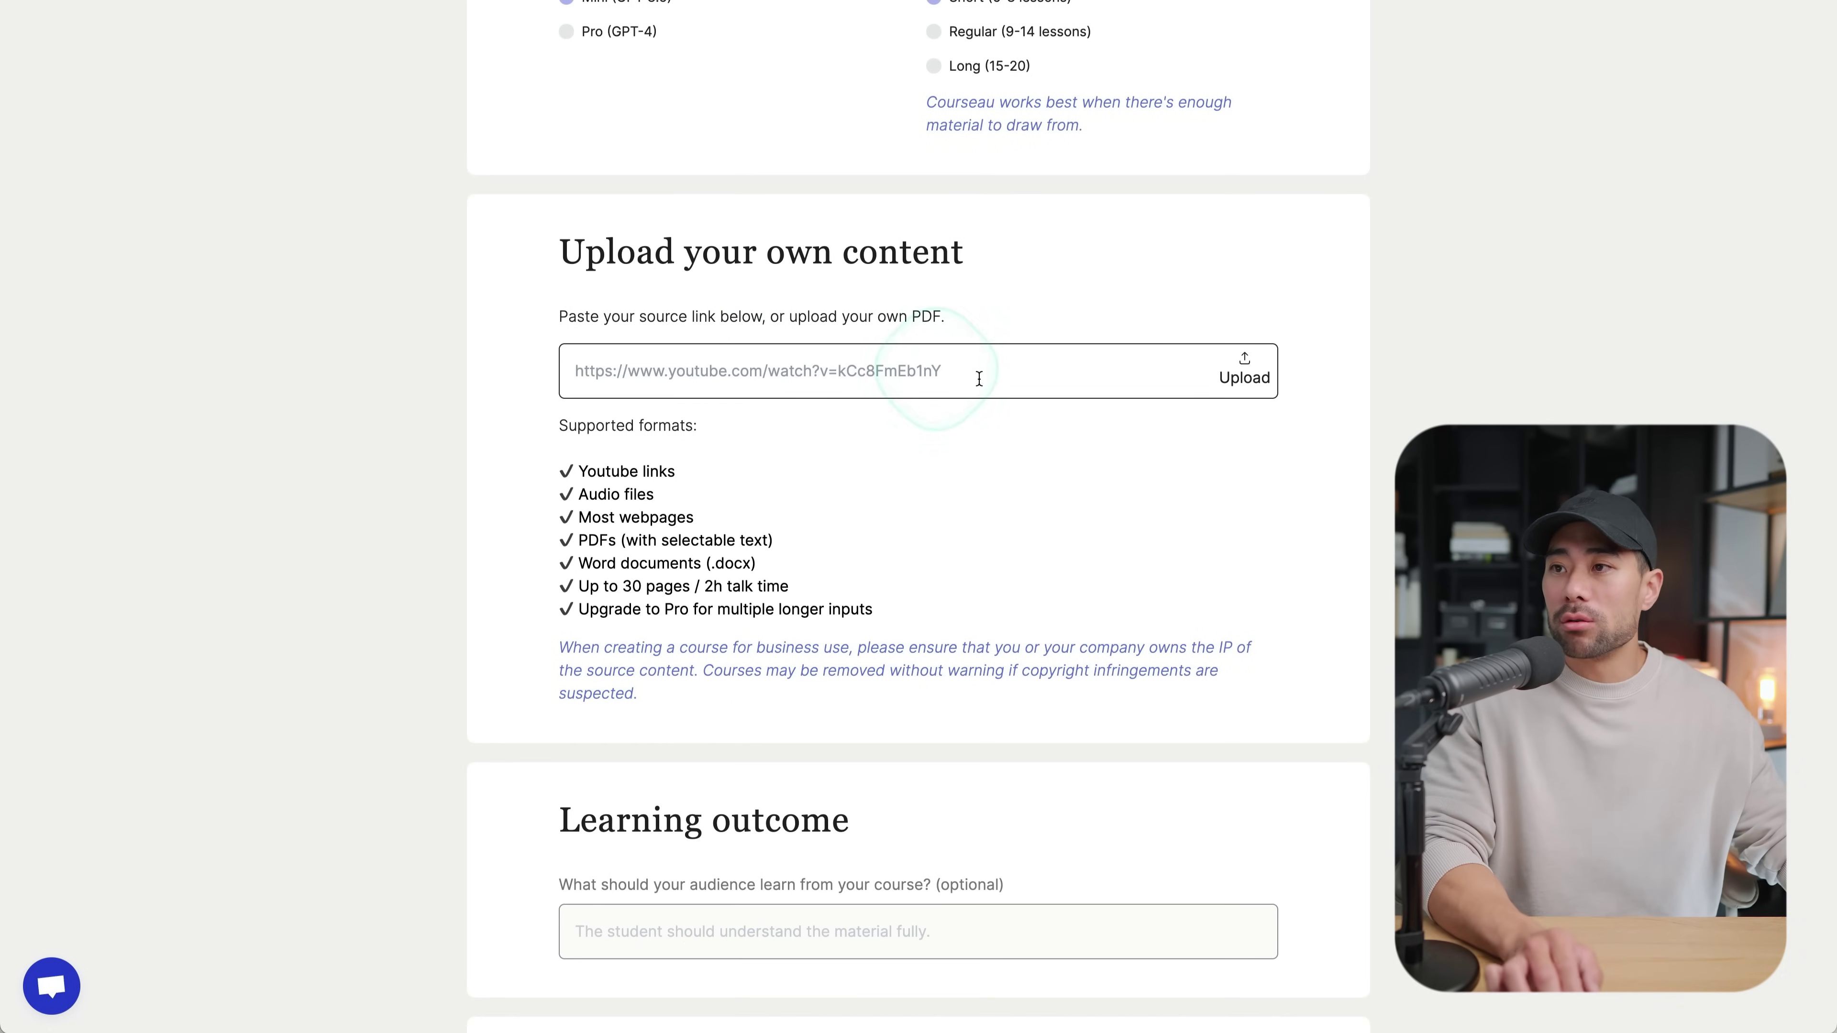
left_click(910, 382)
type("https://youtu.be/MFoL0CIQa7U")
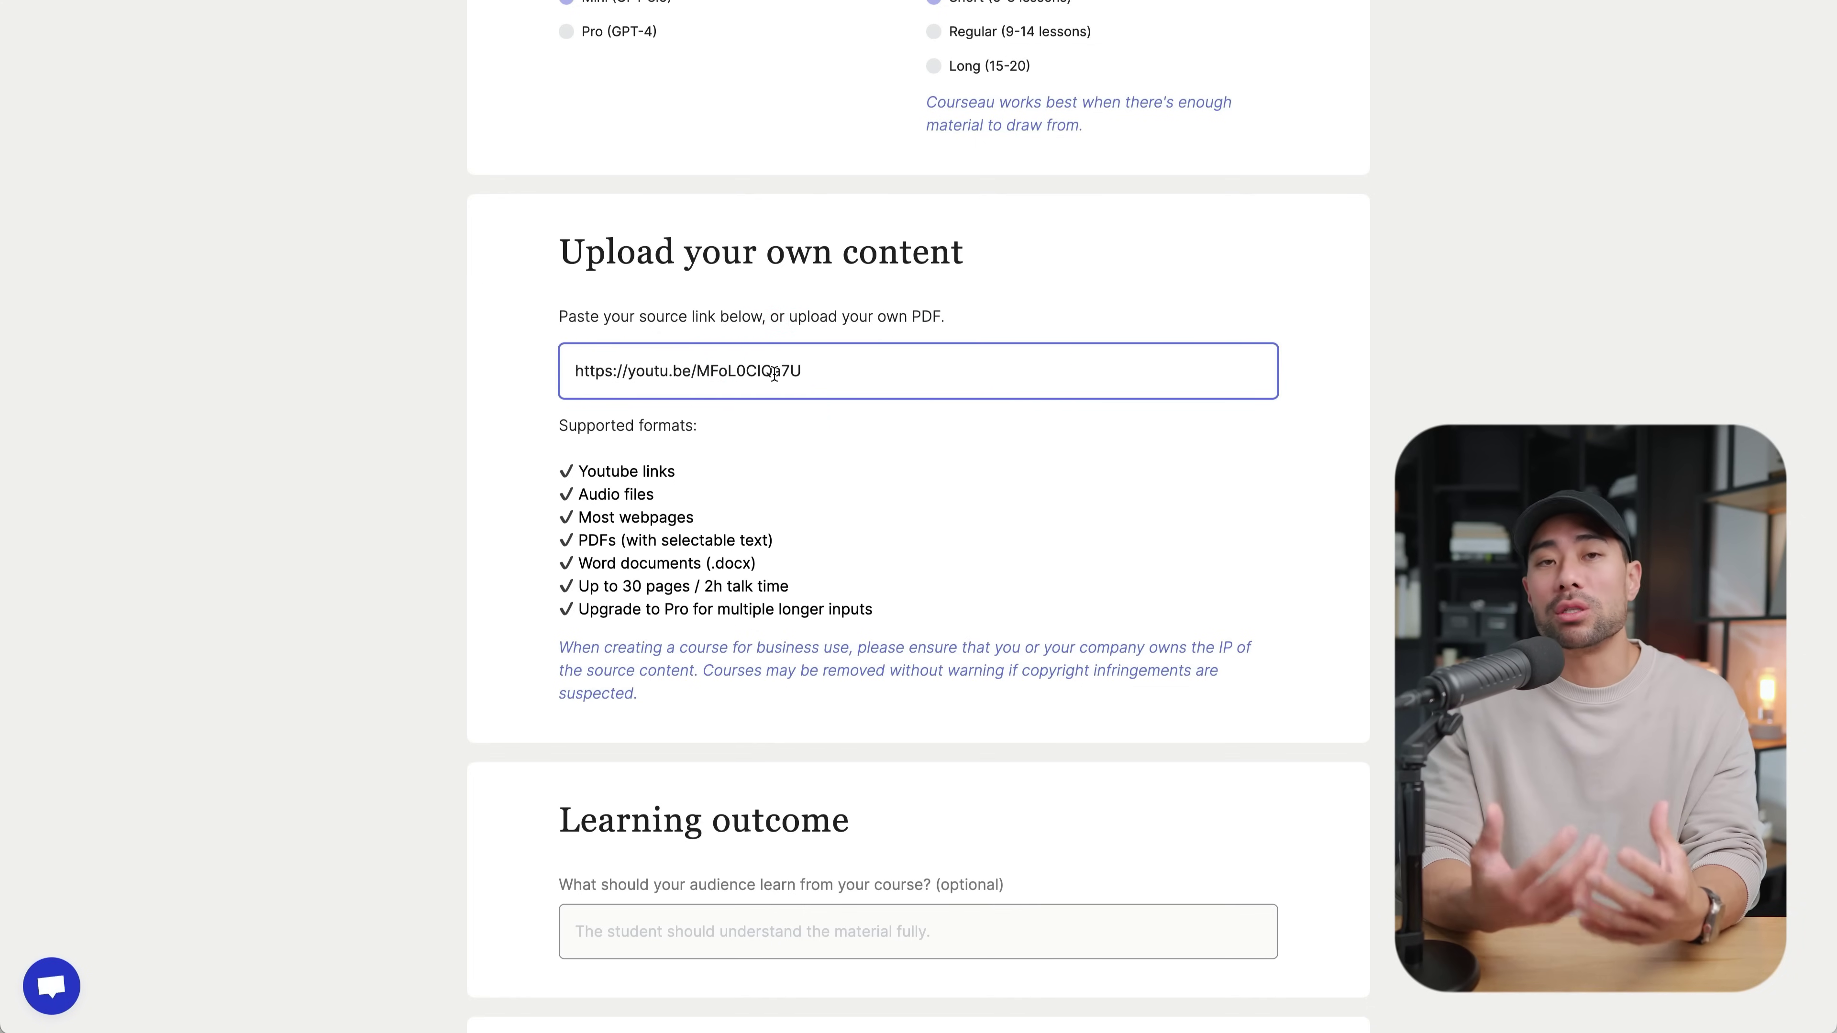
scroll(1246, 721, "down", 10)
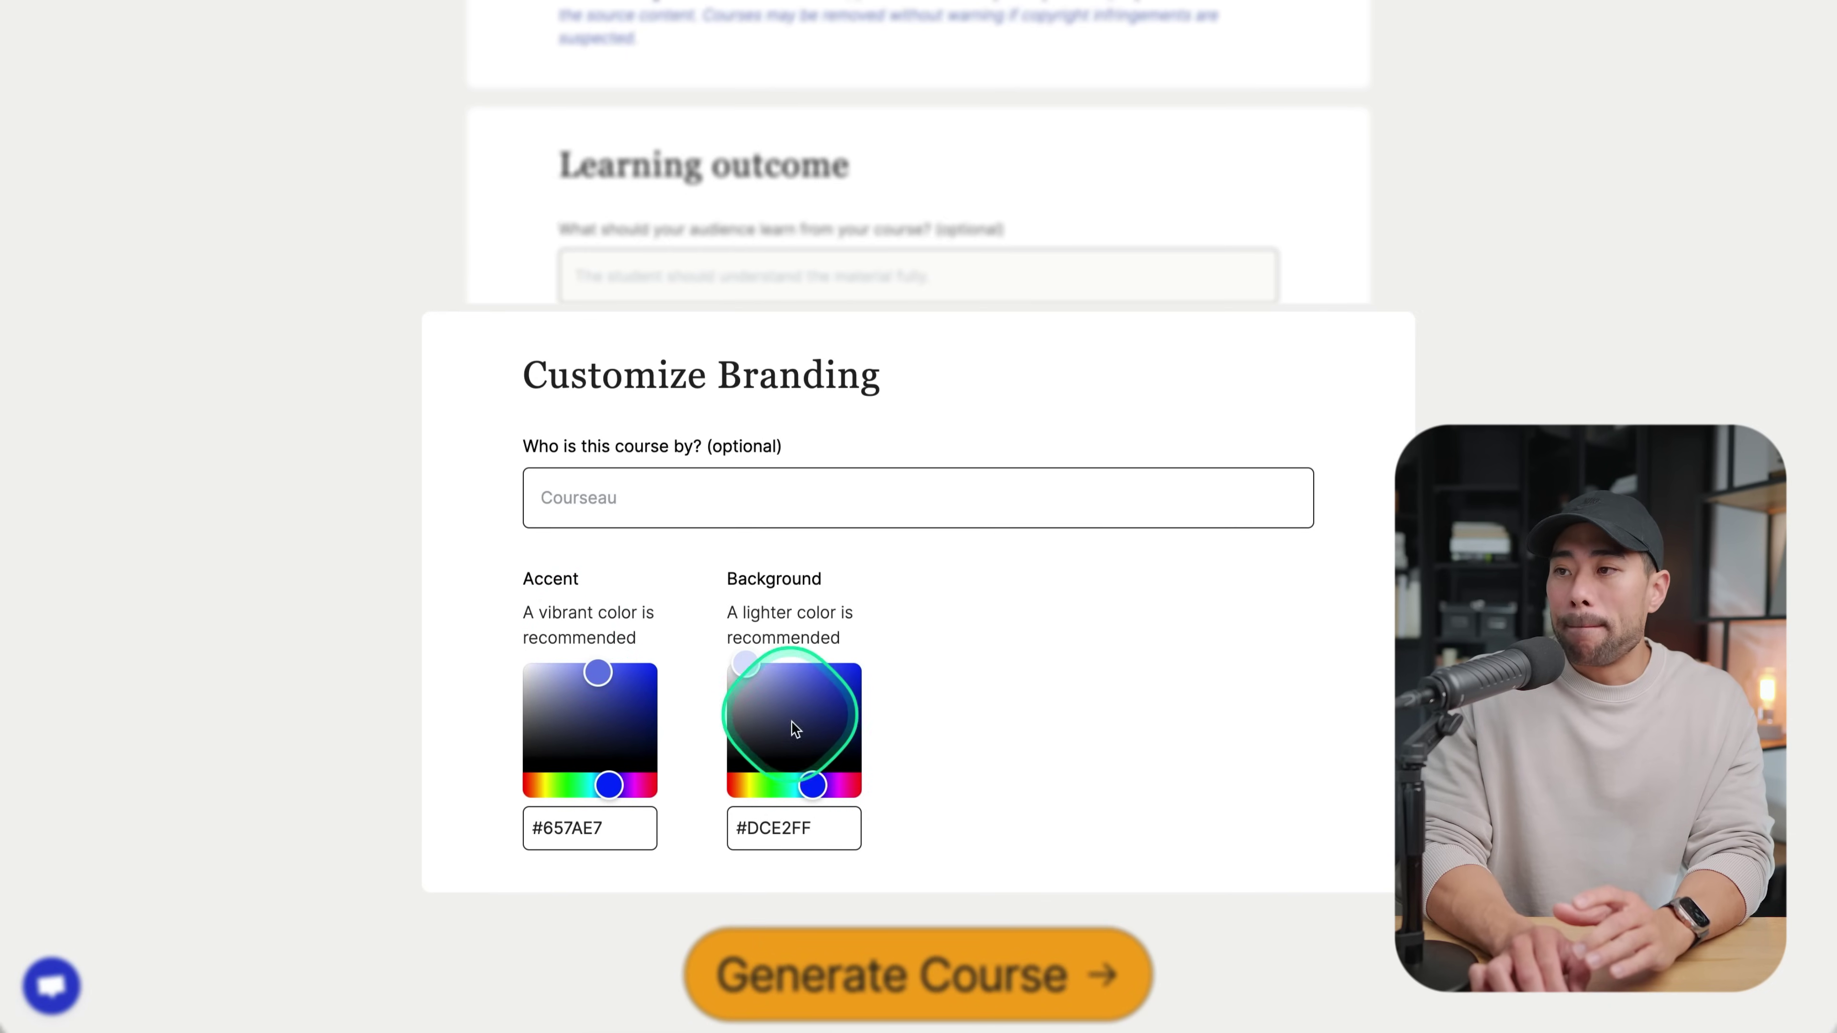
Set the branding background colour to purple #c228ec and generate the course
left_click(834, 786)
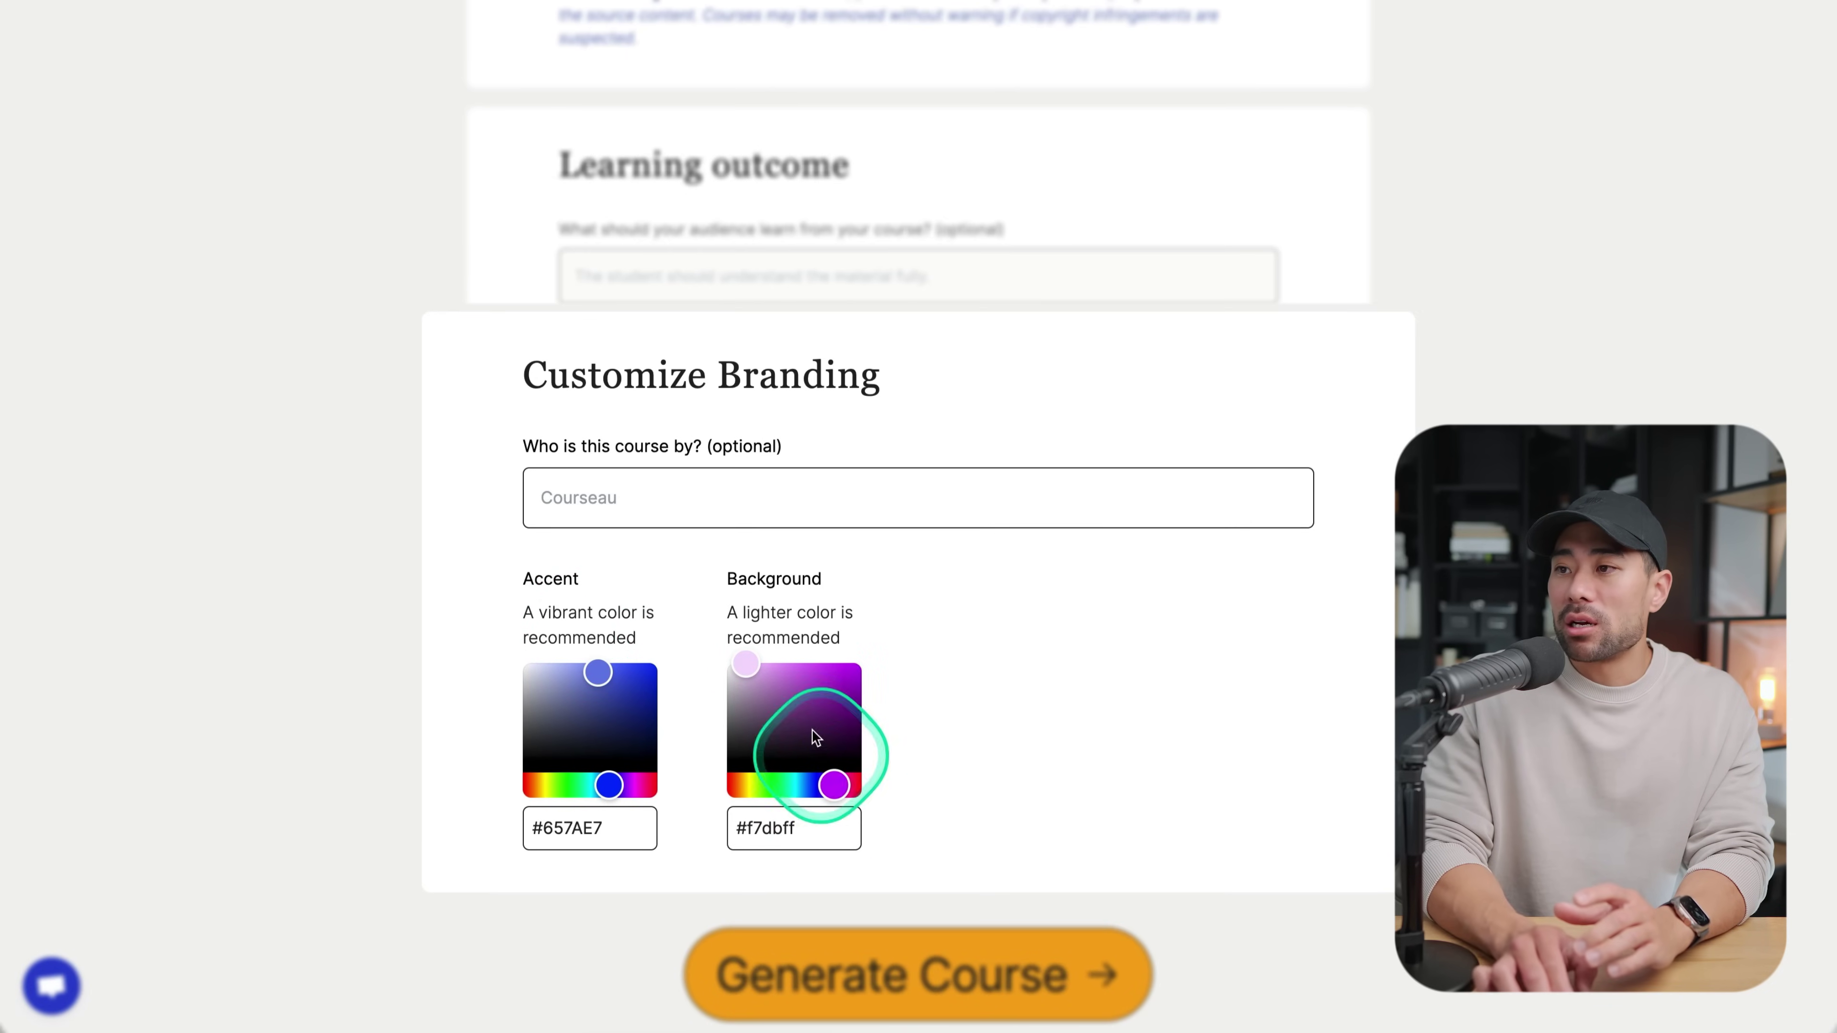
left_click_drag(822, 673, 837, 672)
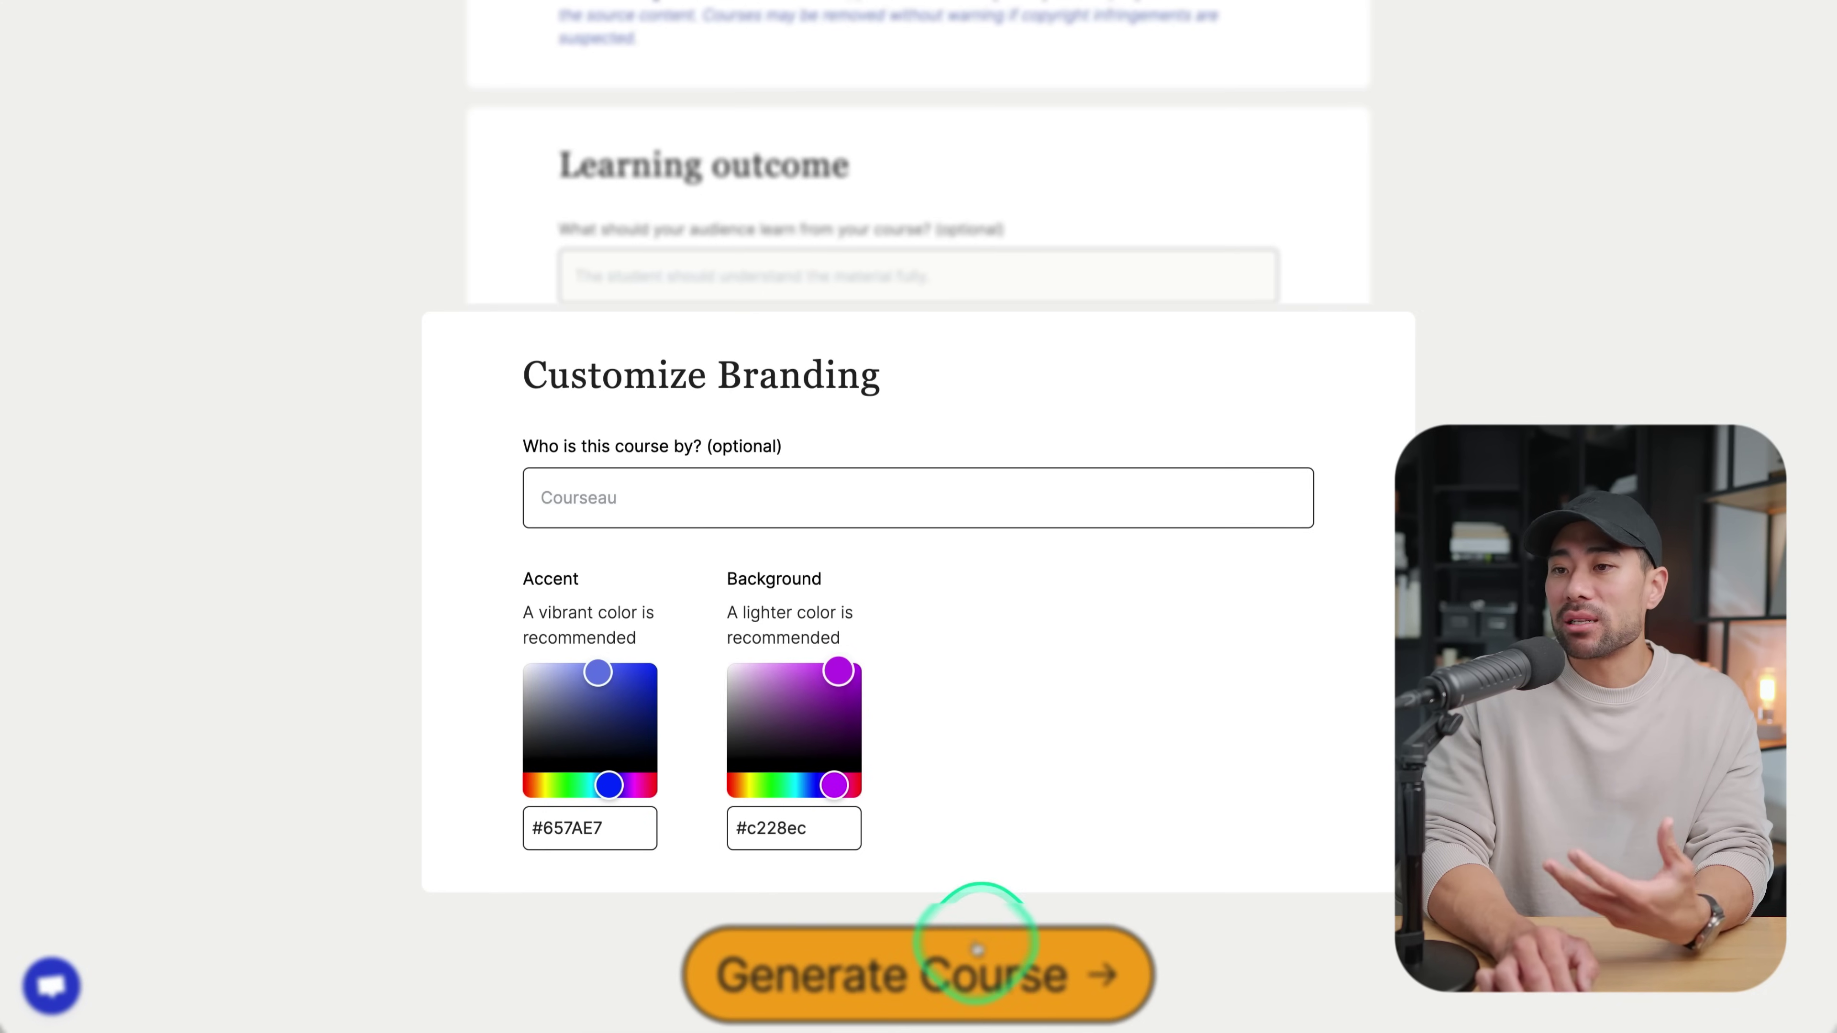
left_click(931, 981)
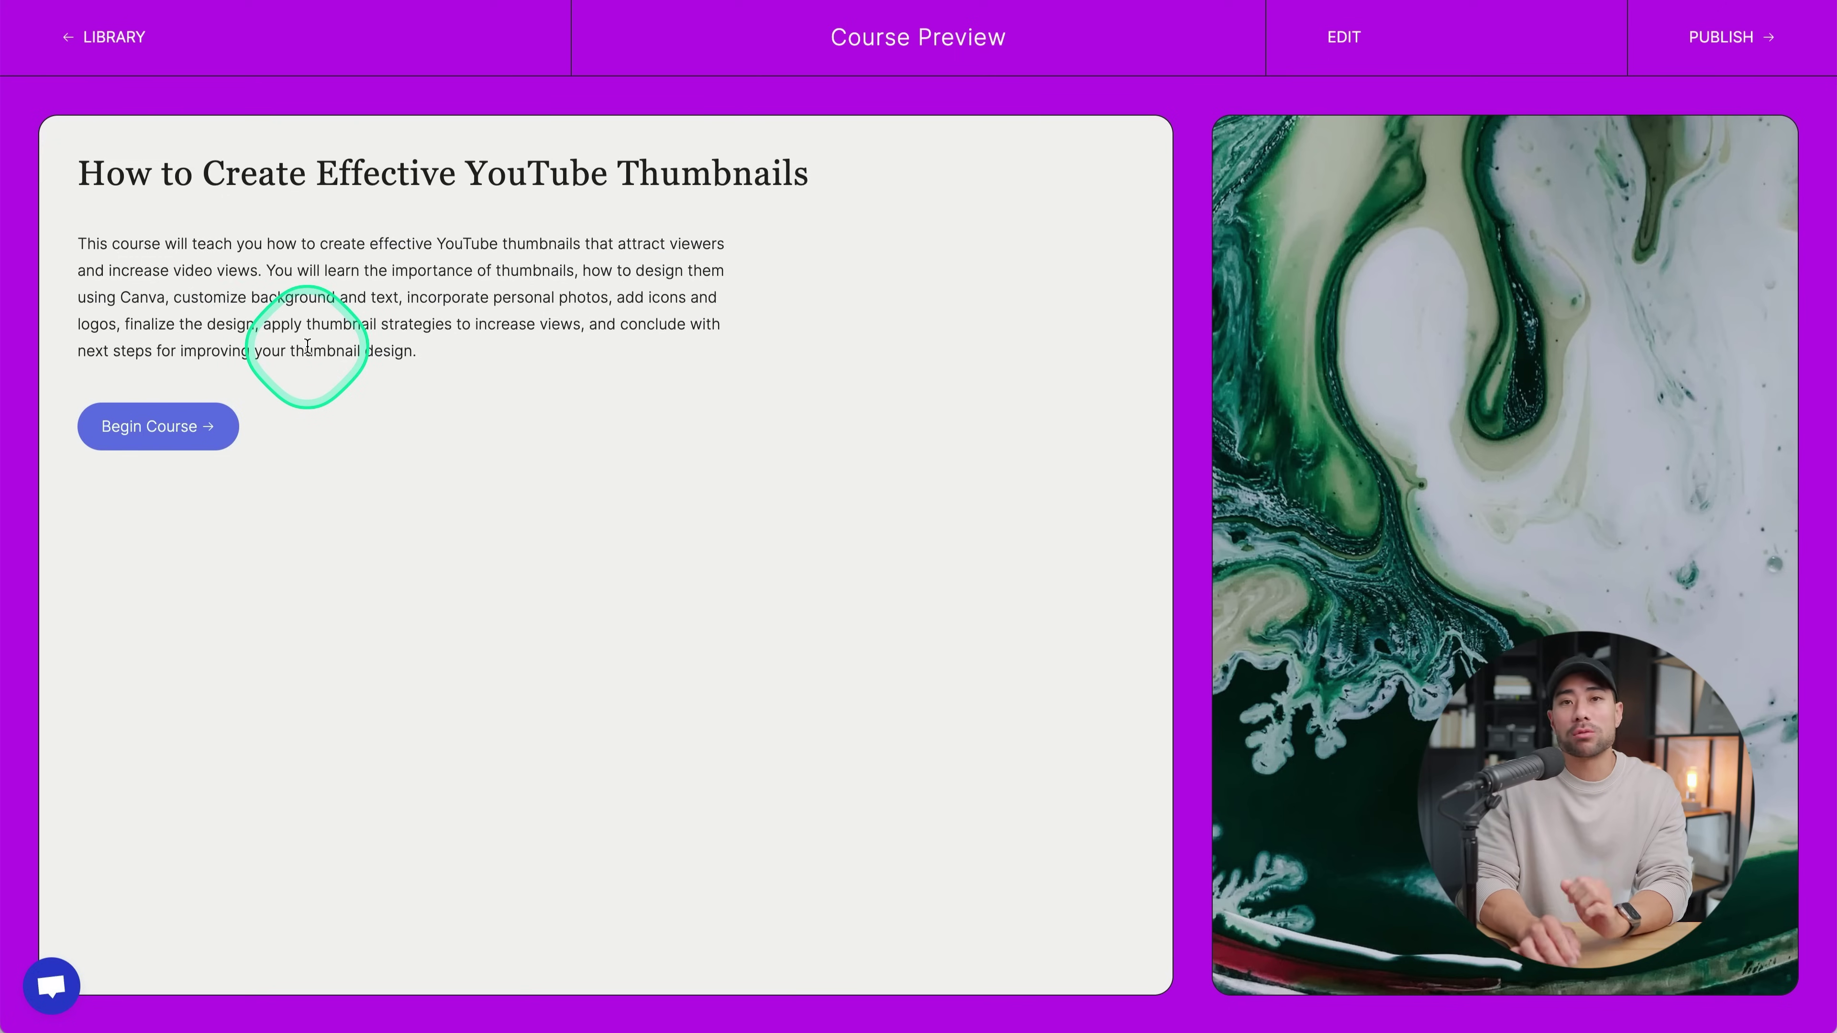
Begin the course, view lesson 1's key takeaway, actionable step and quiz, then open lesson 2
left_click(151, 428)
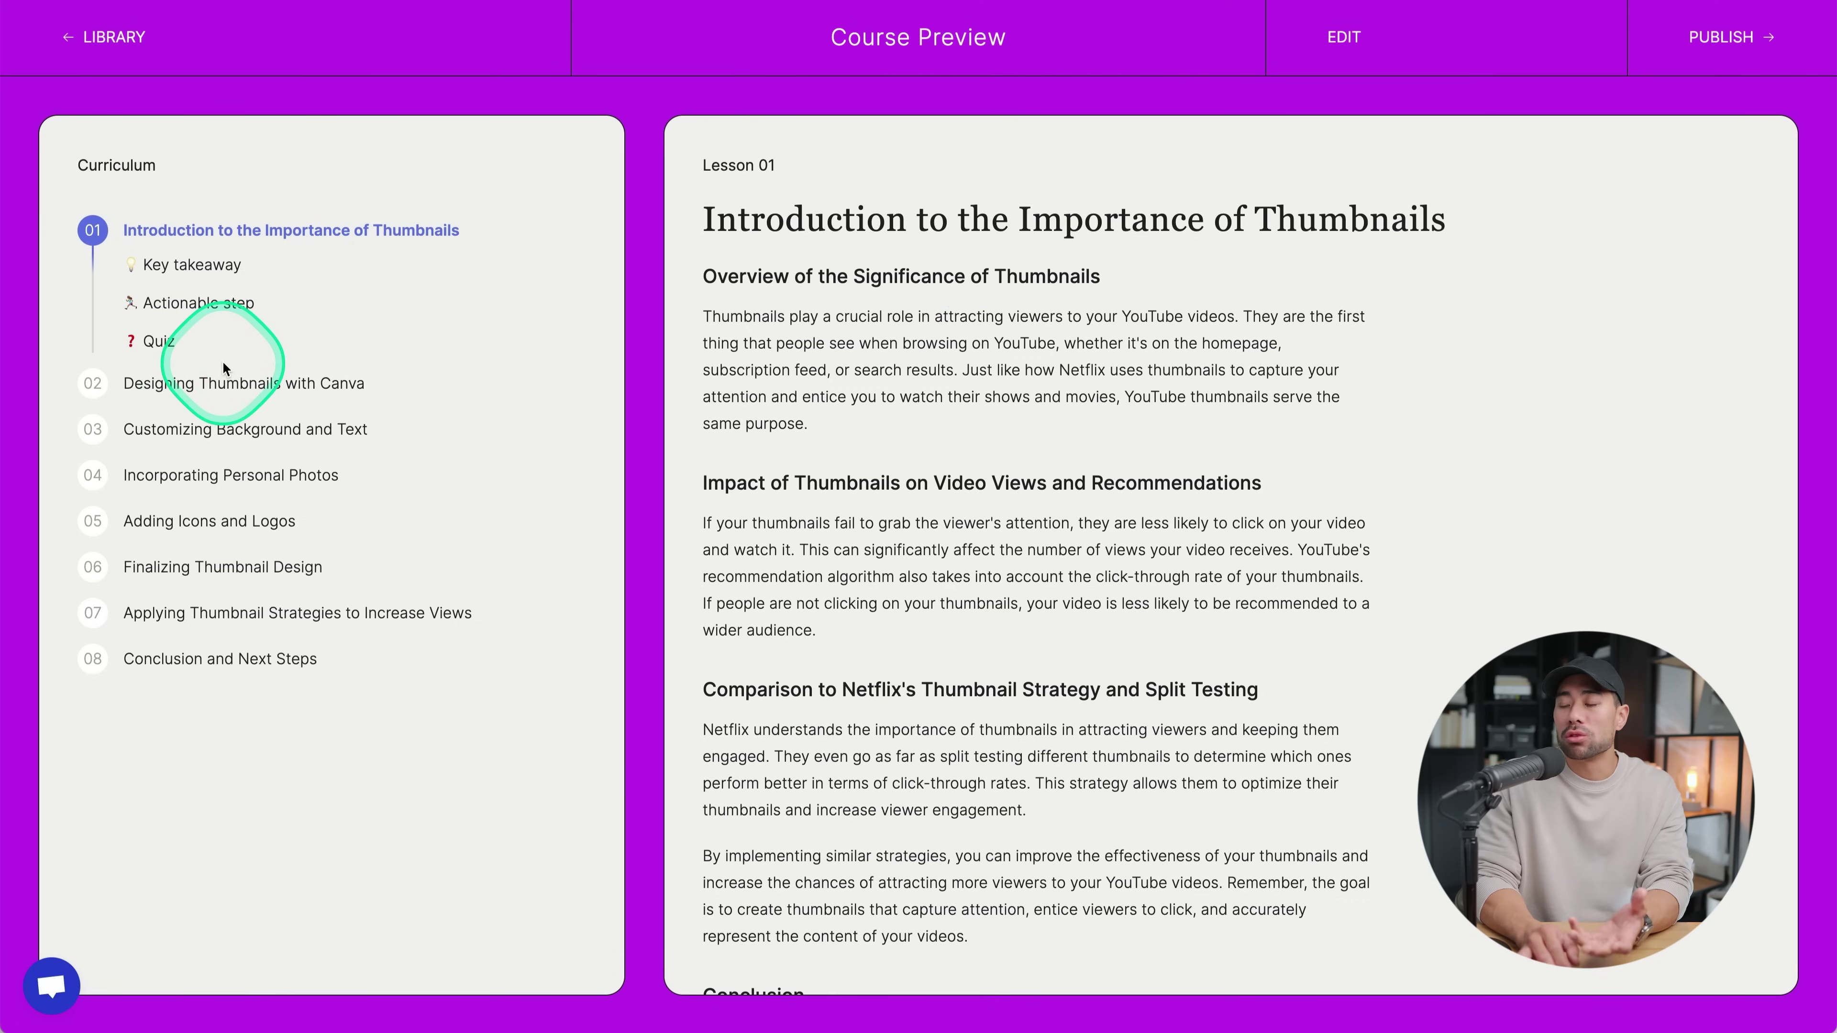
left_click(204, 273)
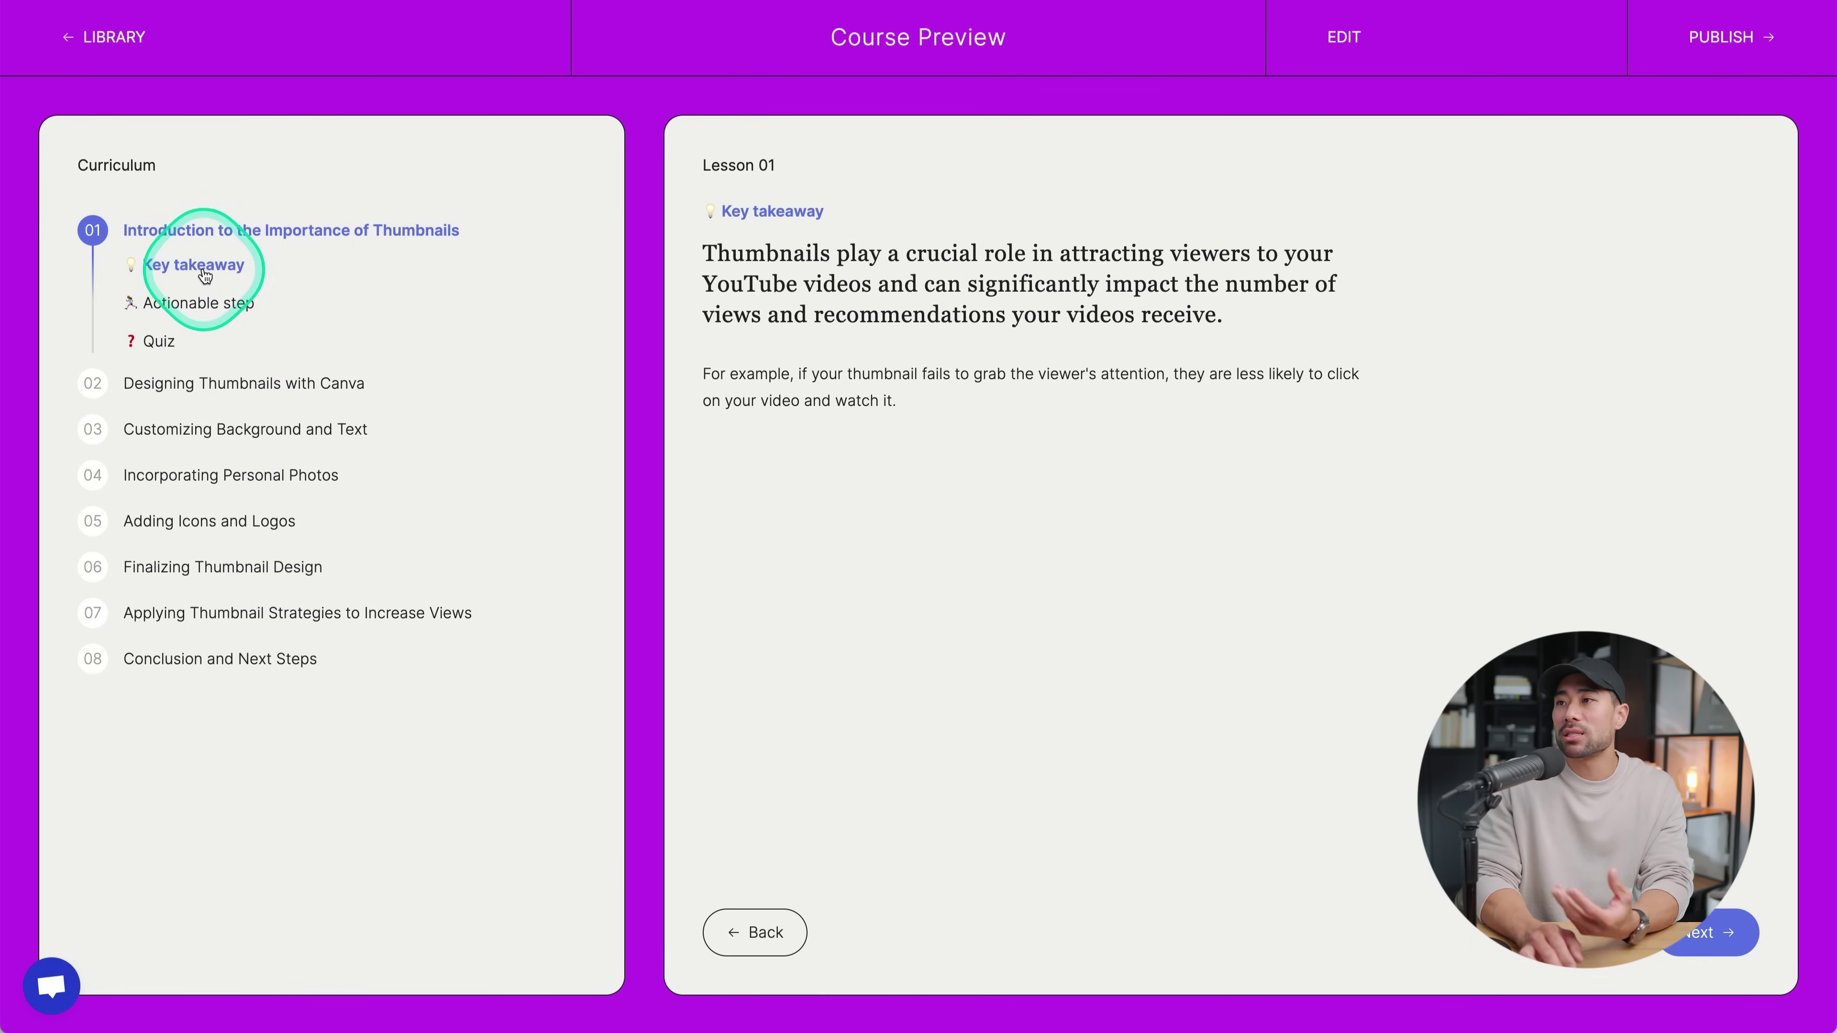
left_click(232, 313)
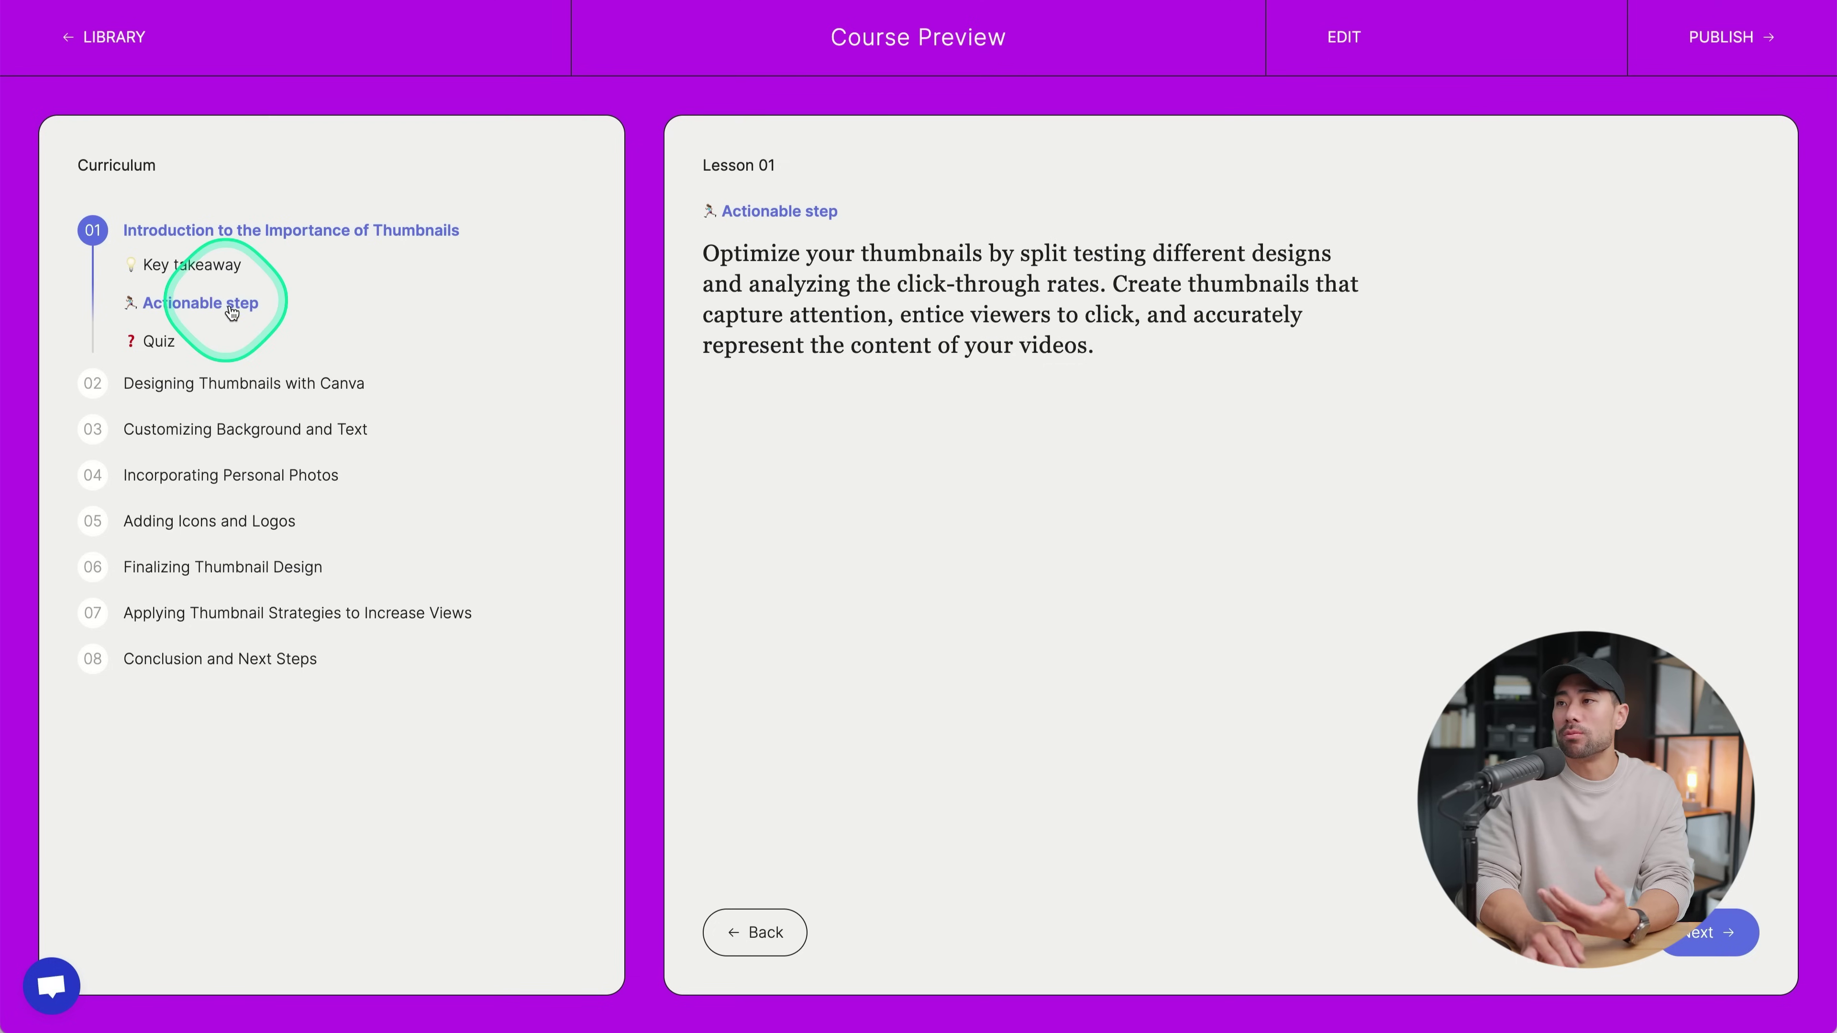
left_click(158, 345)
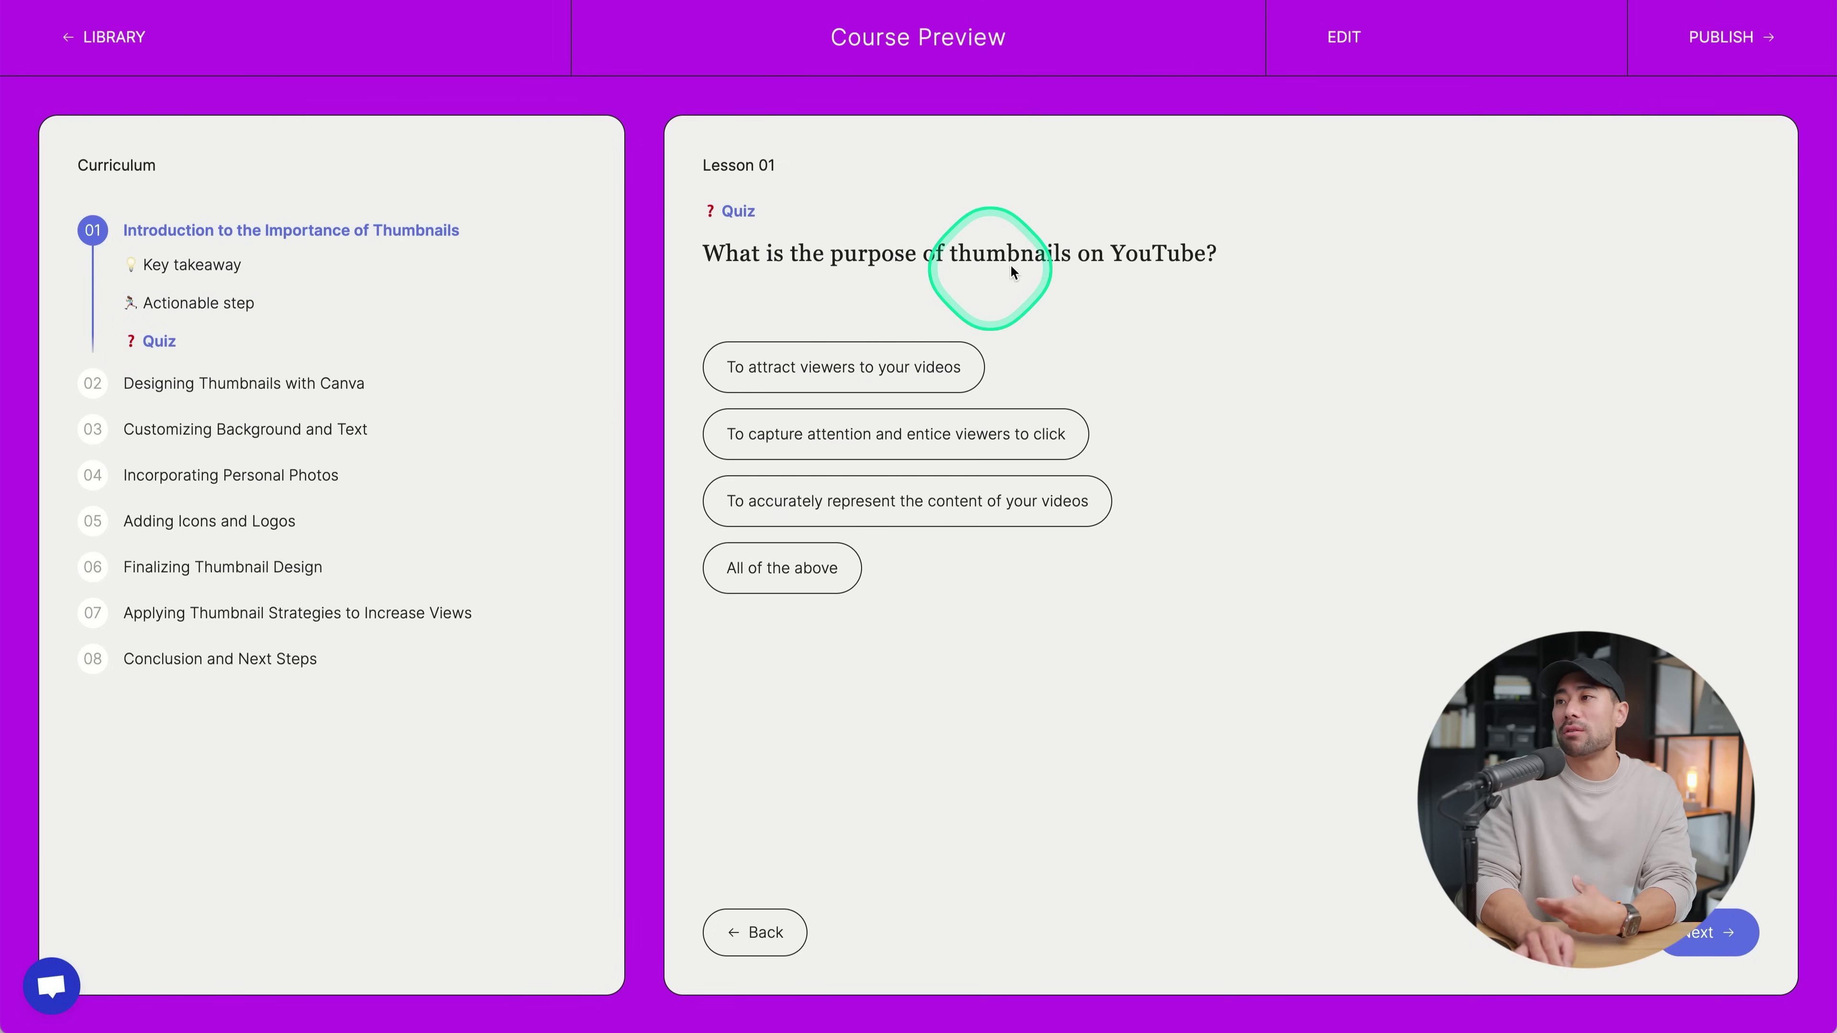
left_click(204, 271)
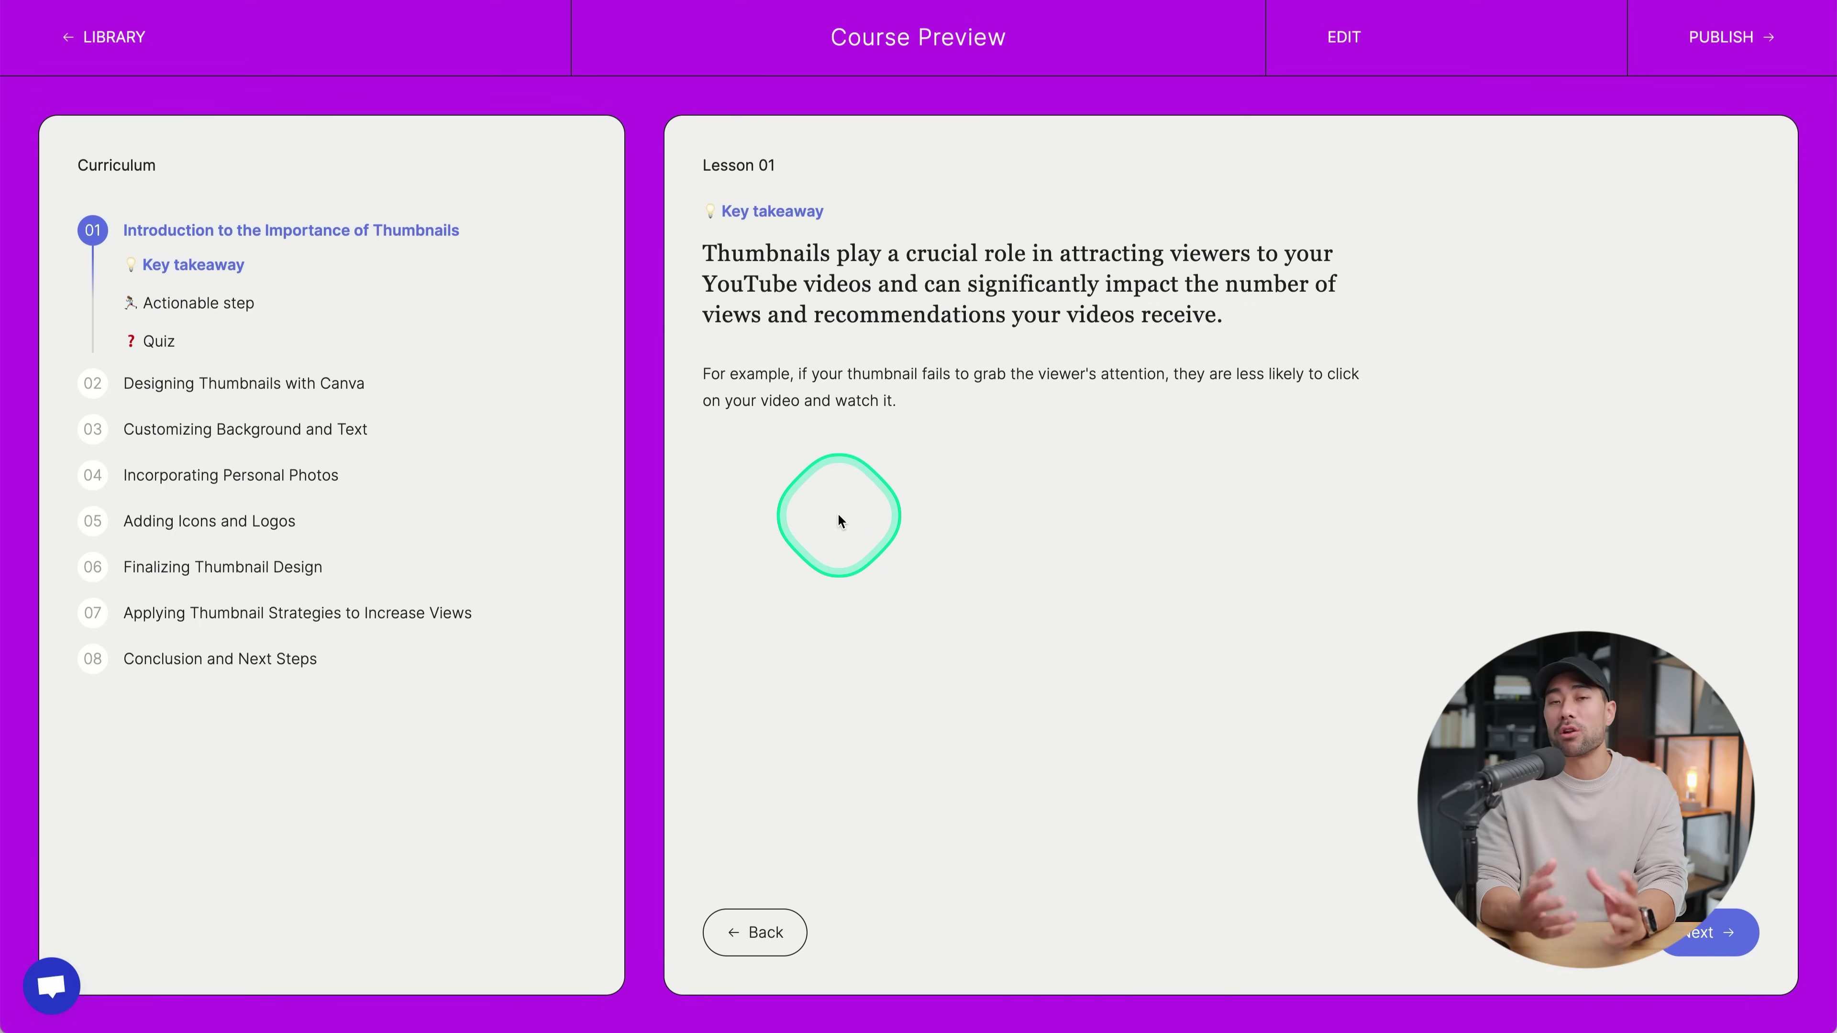
left_click(307, 391)
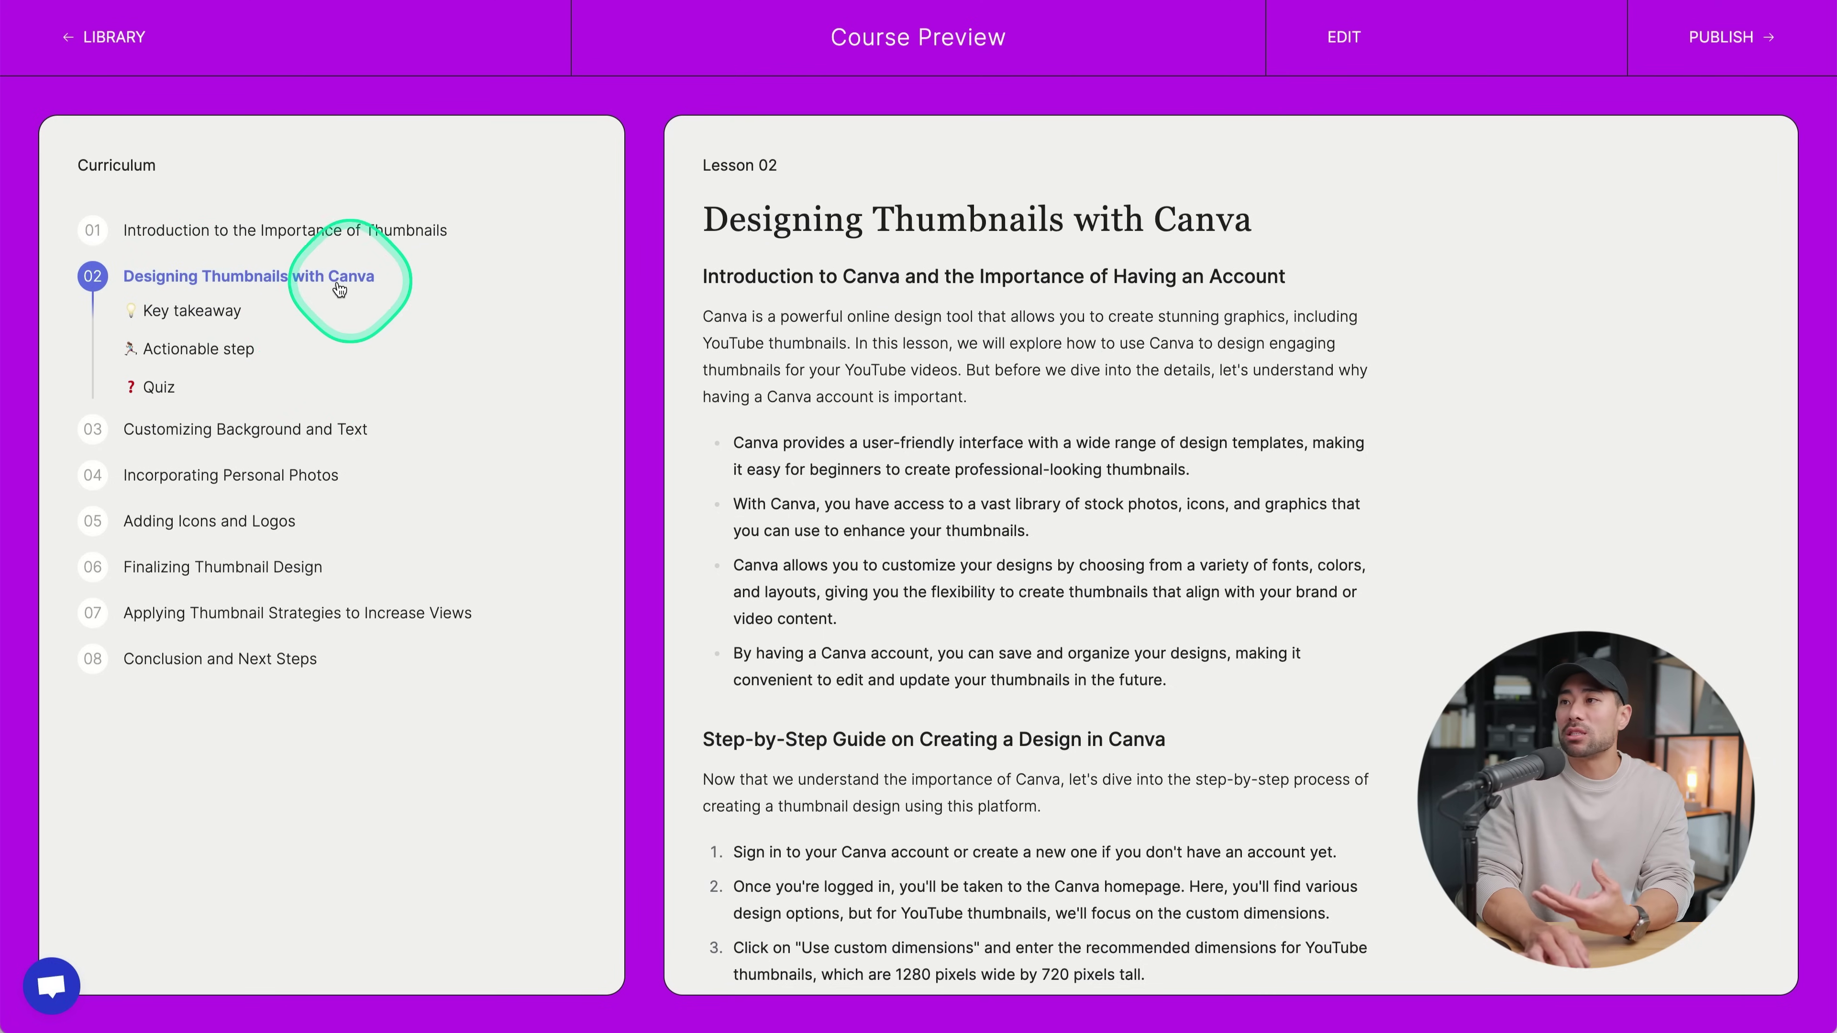
Read through the lesson 2 text on Canva thumbnail design, highlighting the upsized thumbnail dimensions
scroll(1067, 361, "down", 6)
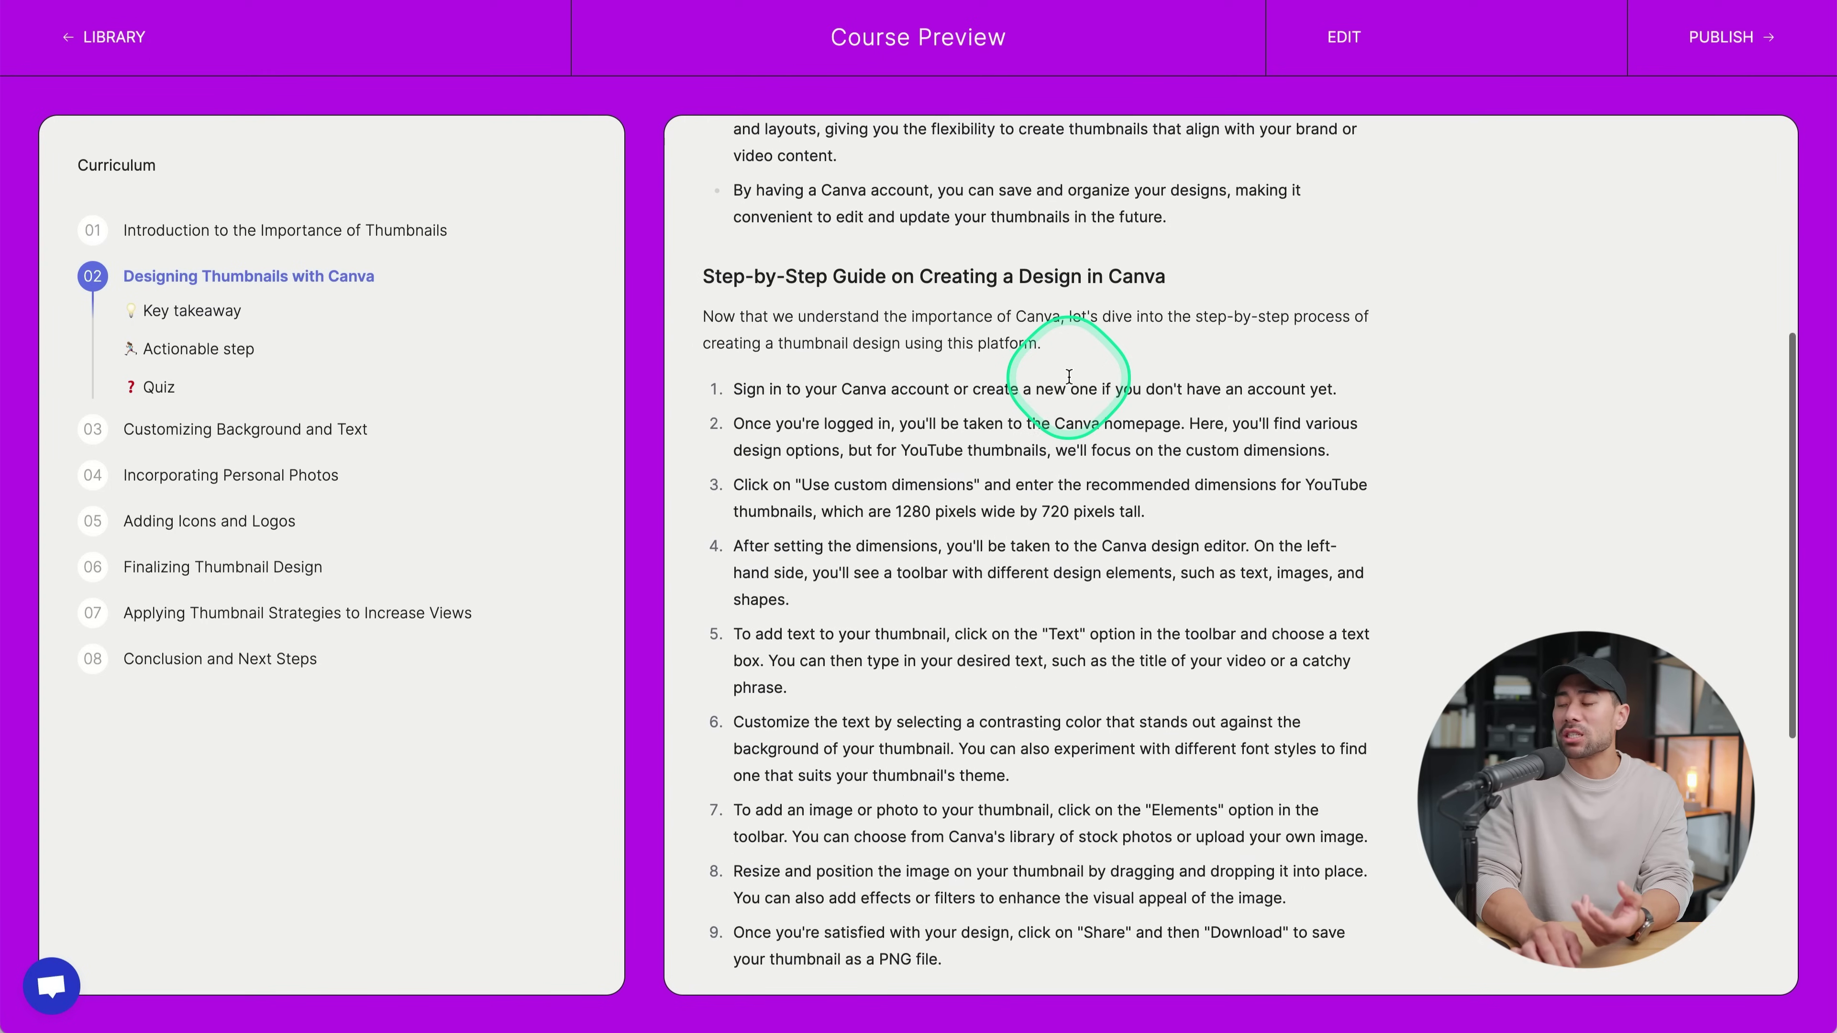
scroll(1068, 377, "down", 2)
scroll(1069, 376, "down", 4)
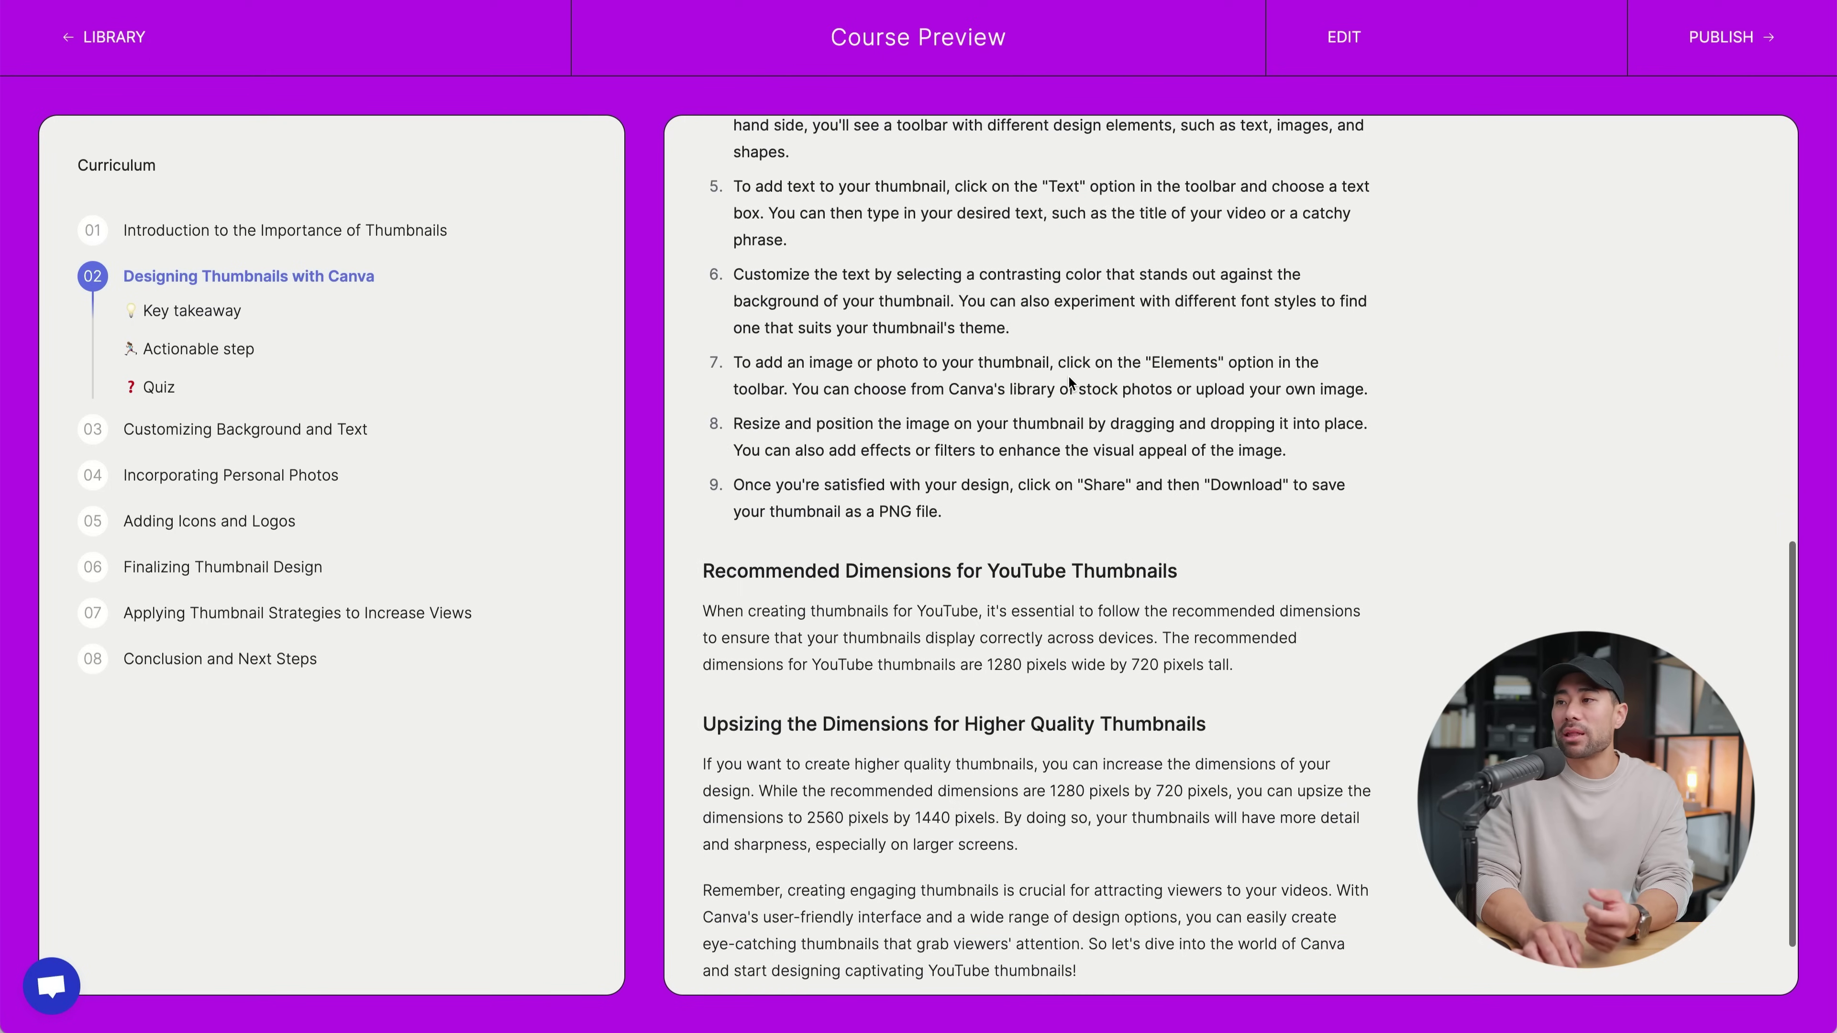
scroll(1069, 380, "down", 2)
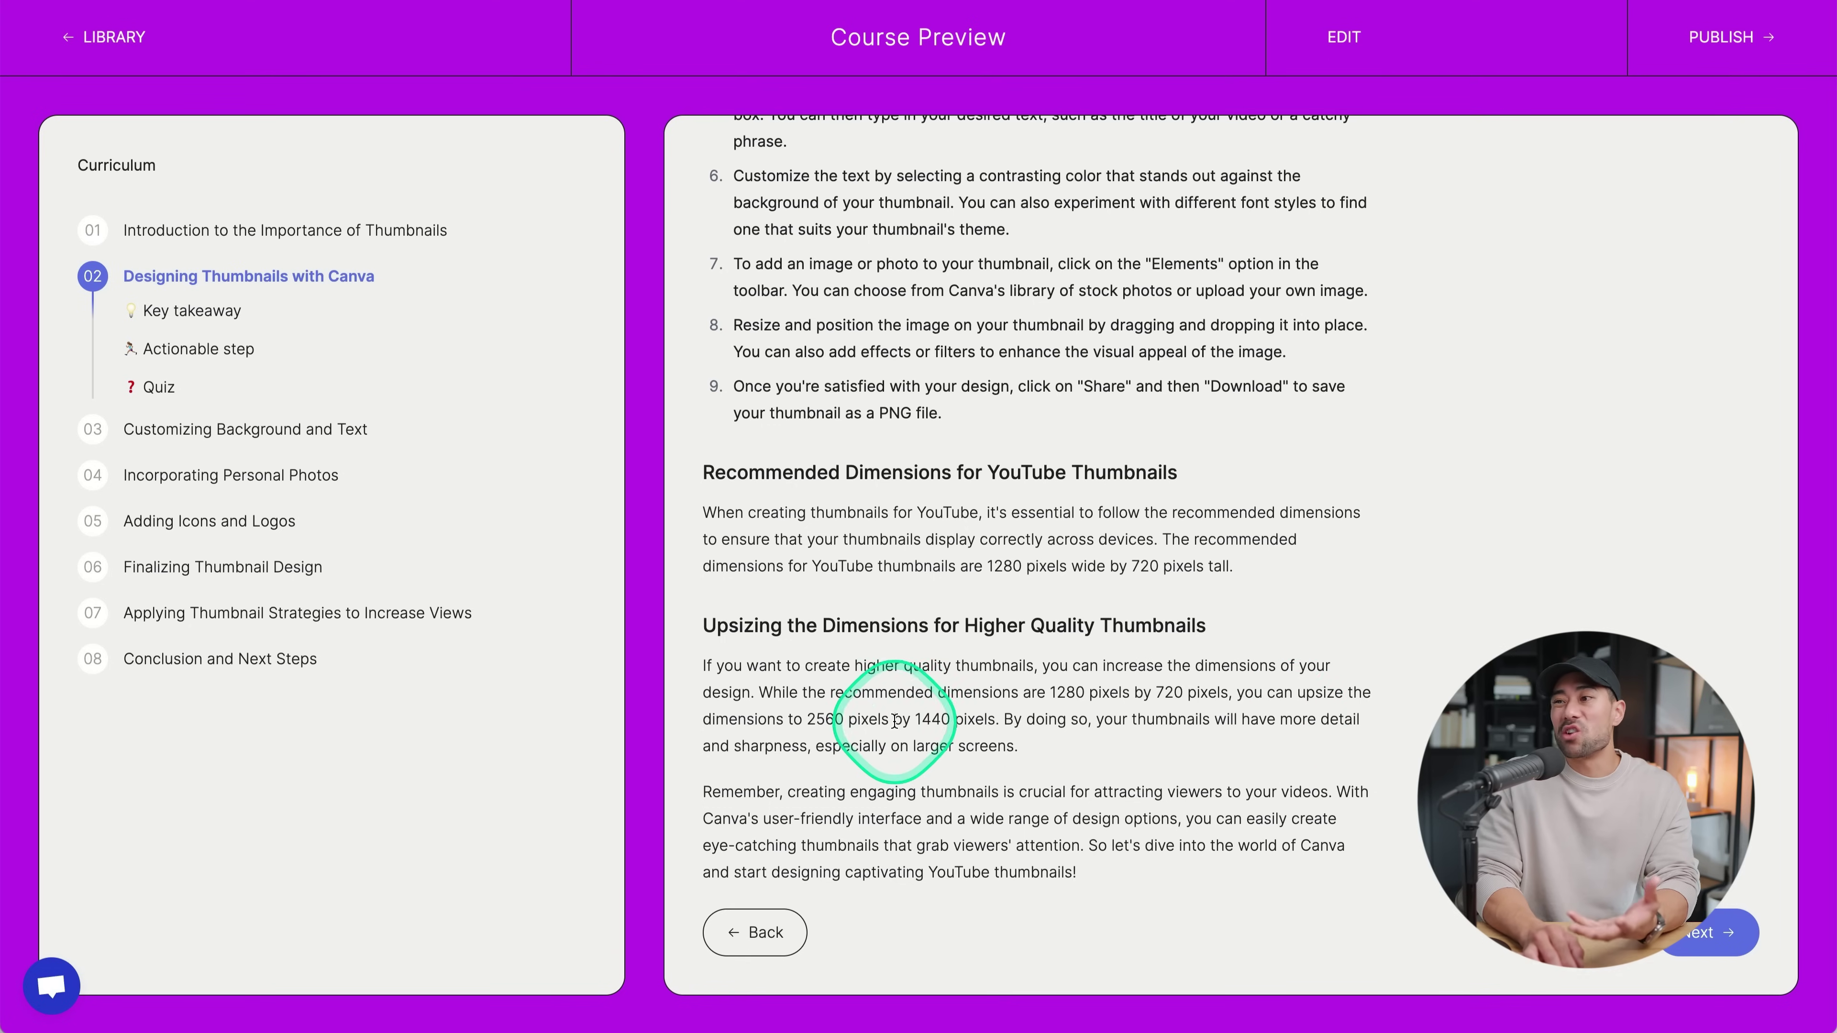
left_click_drag(893, 721, 917, 723)
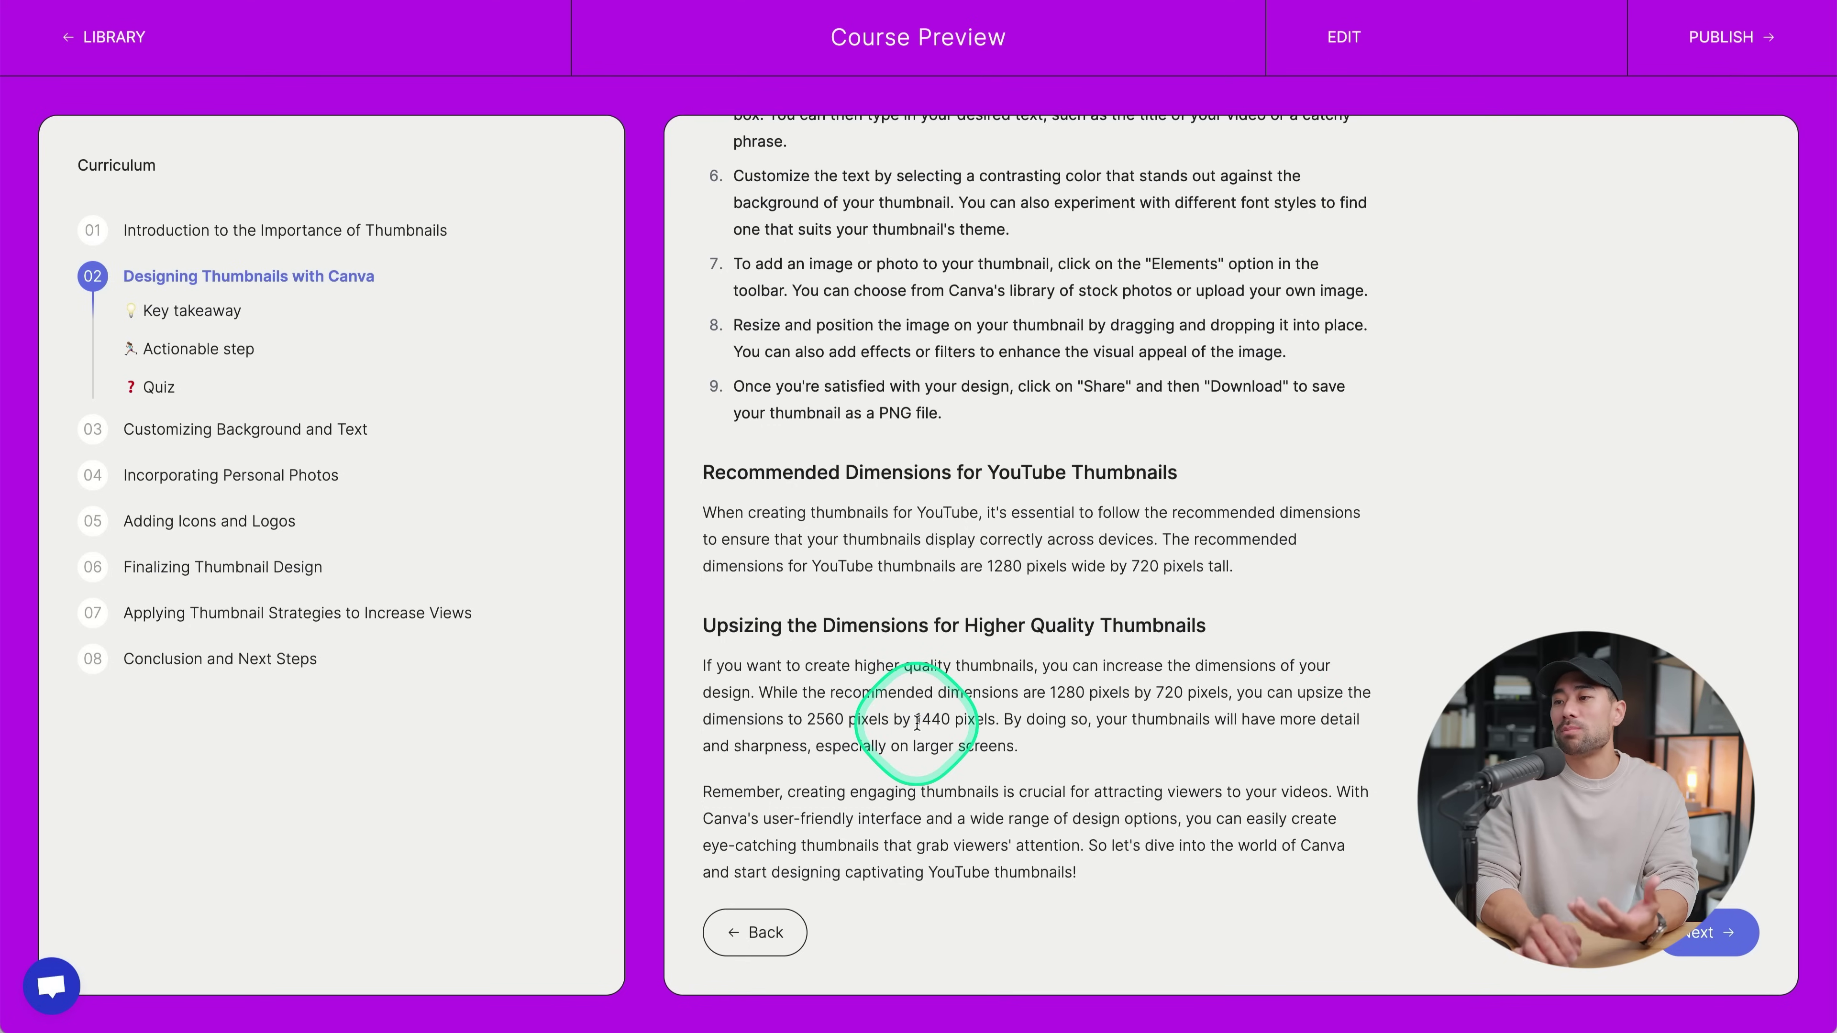
scroll(917, 722, "up", 10)
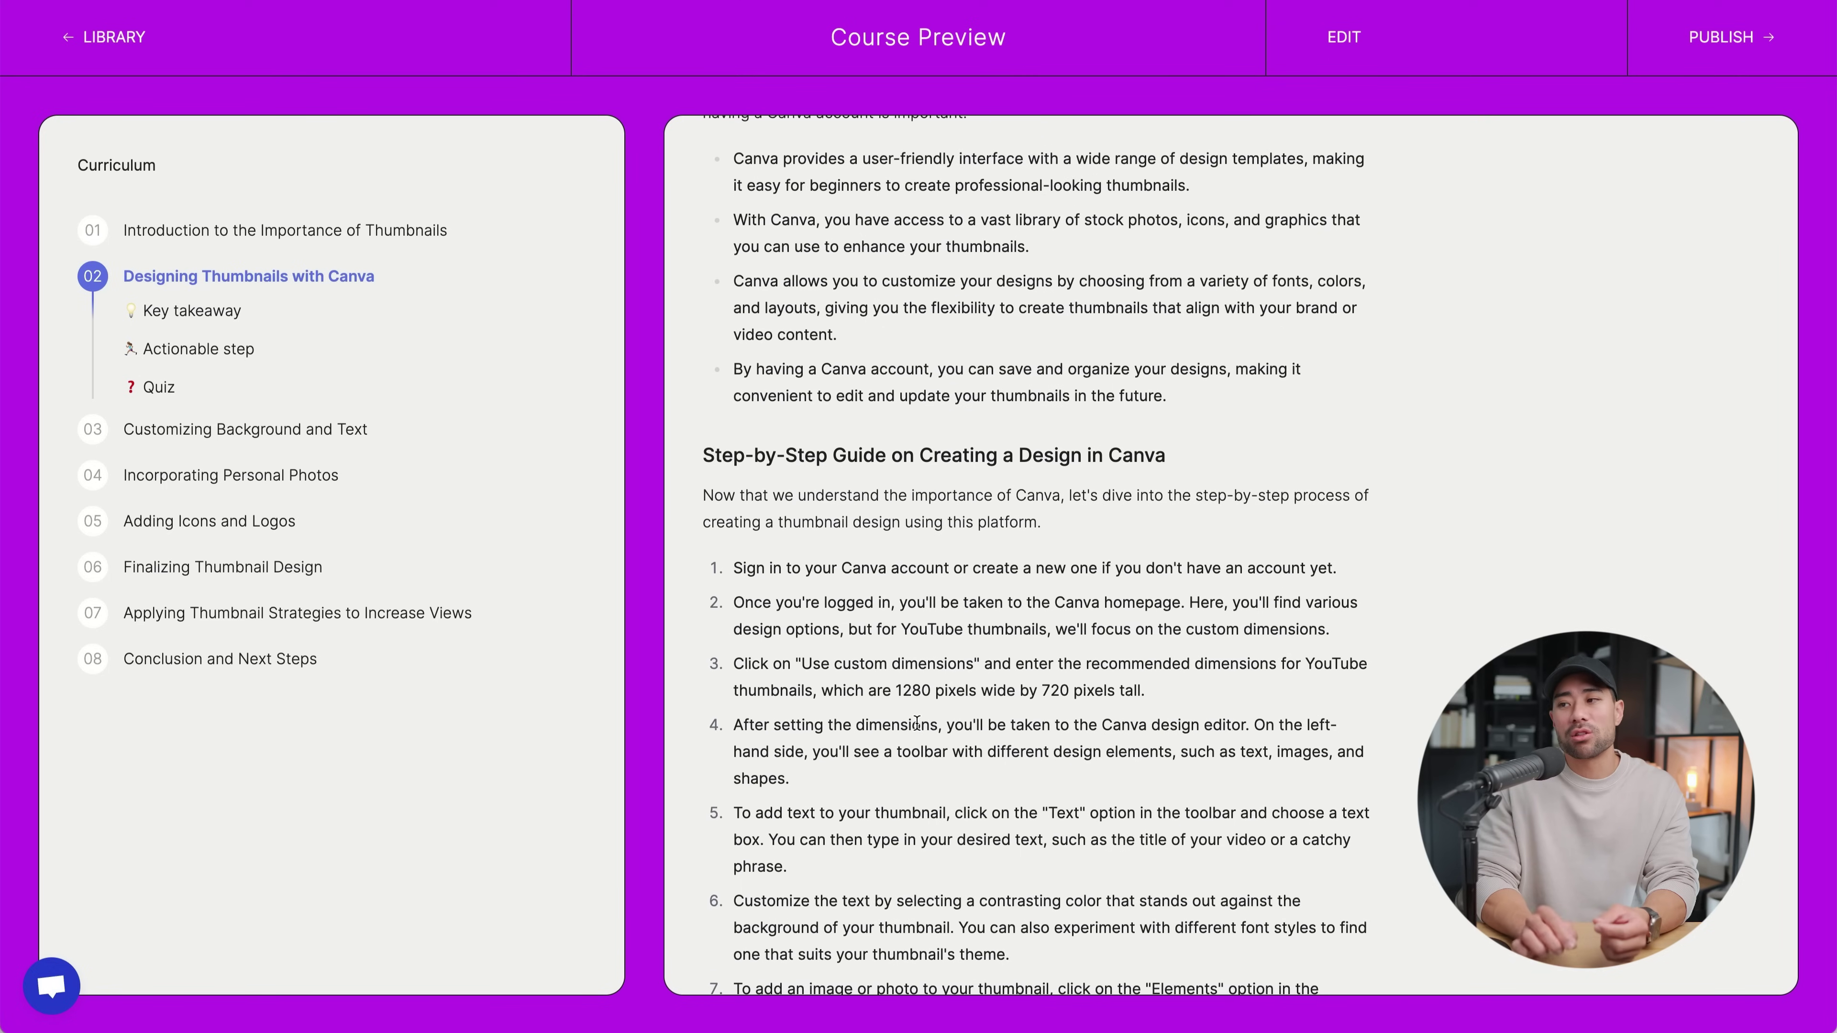
scroll(916, 722, "down", 10)
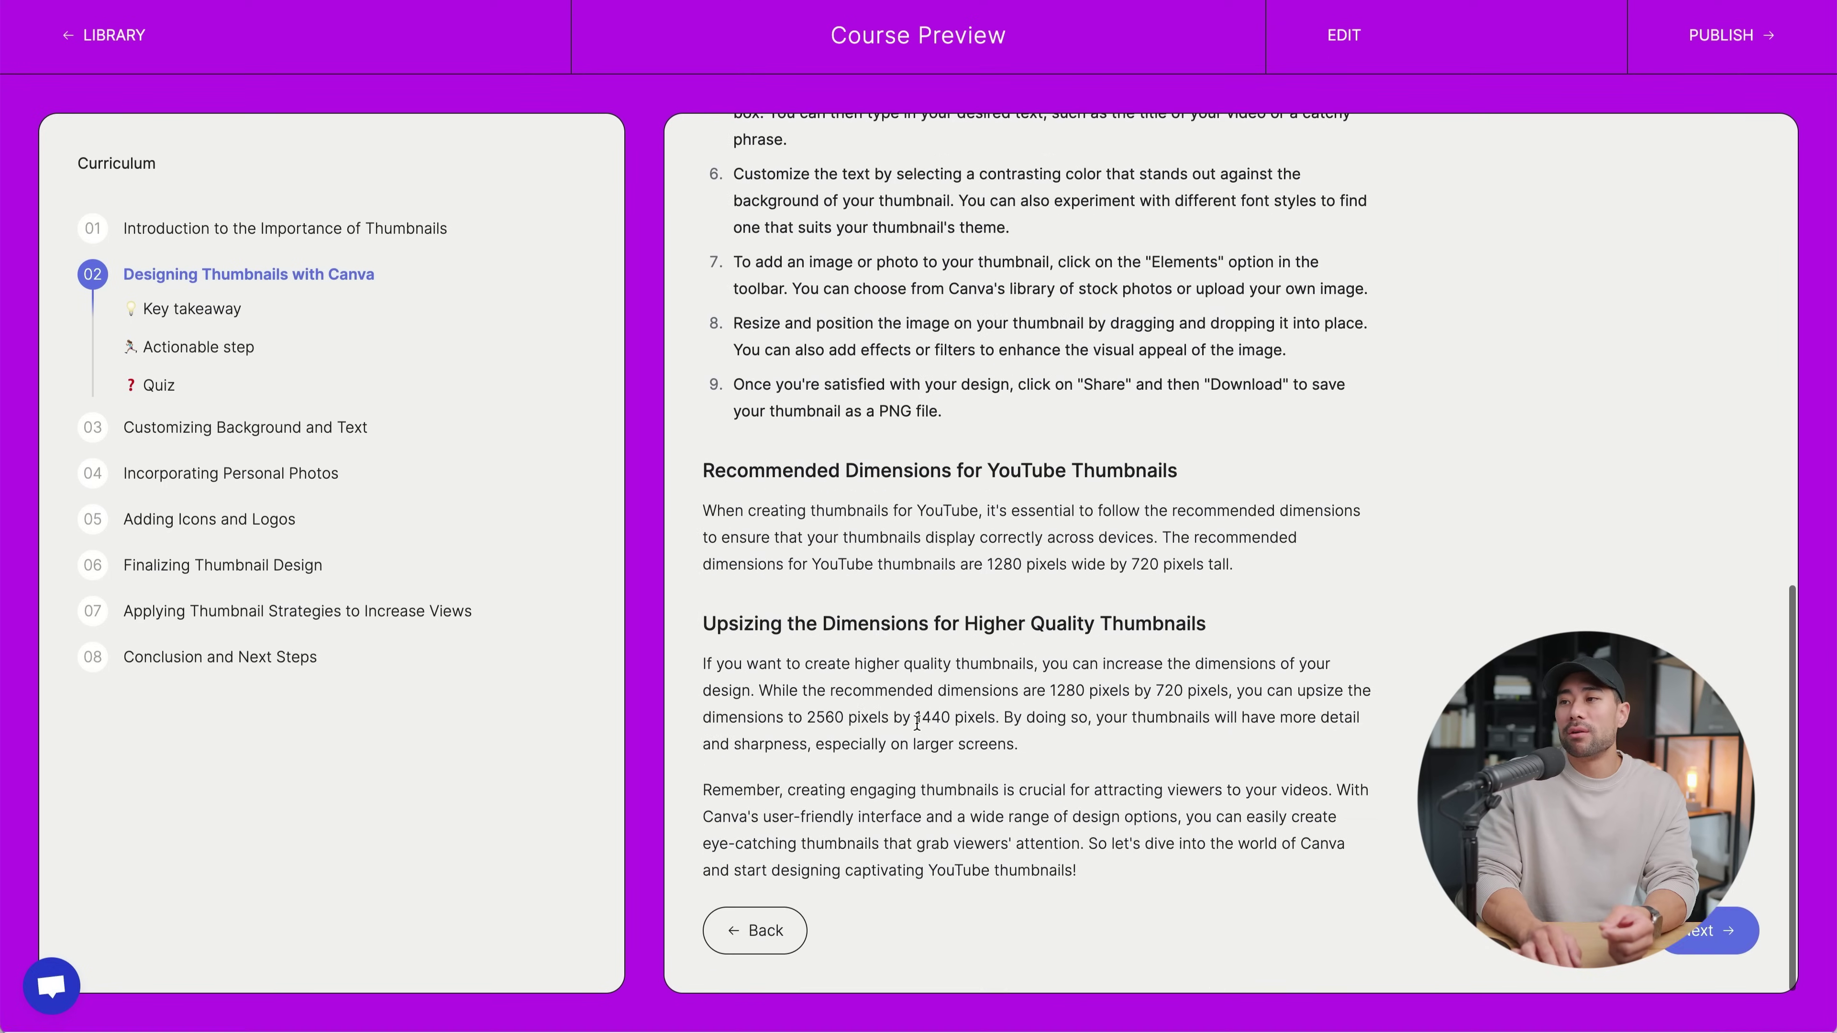
scroll(916, 722, "up", 14)
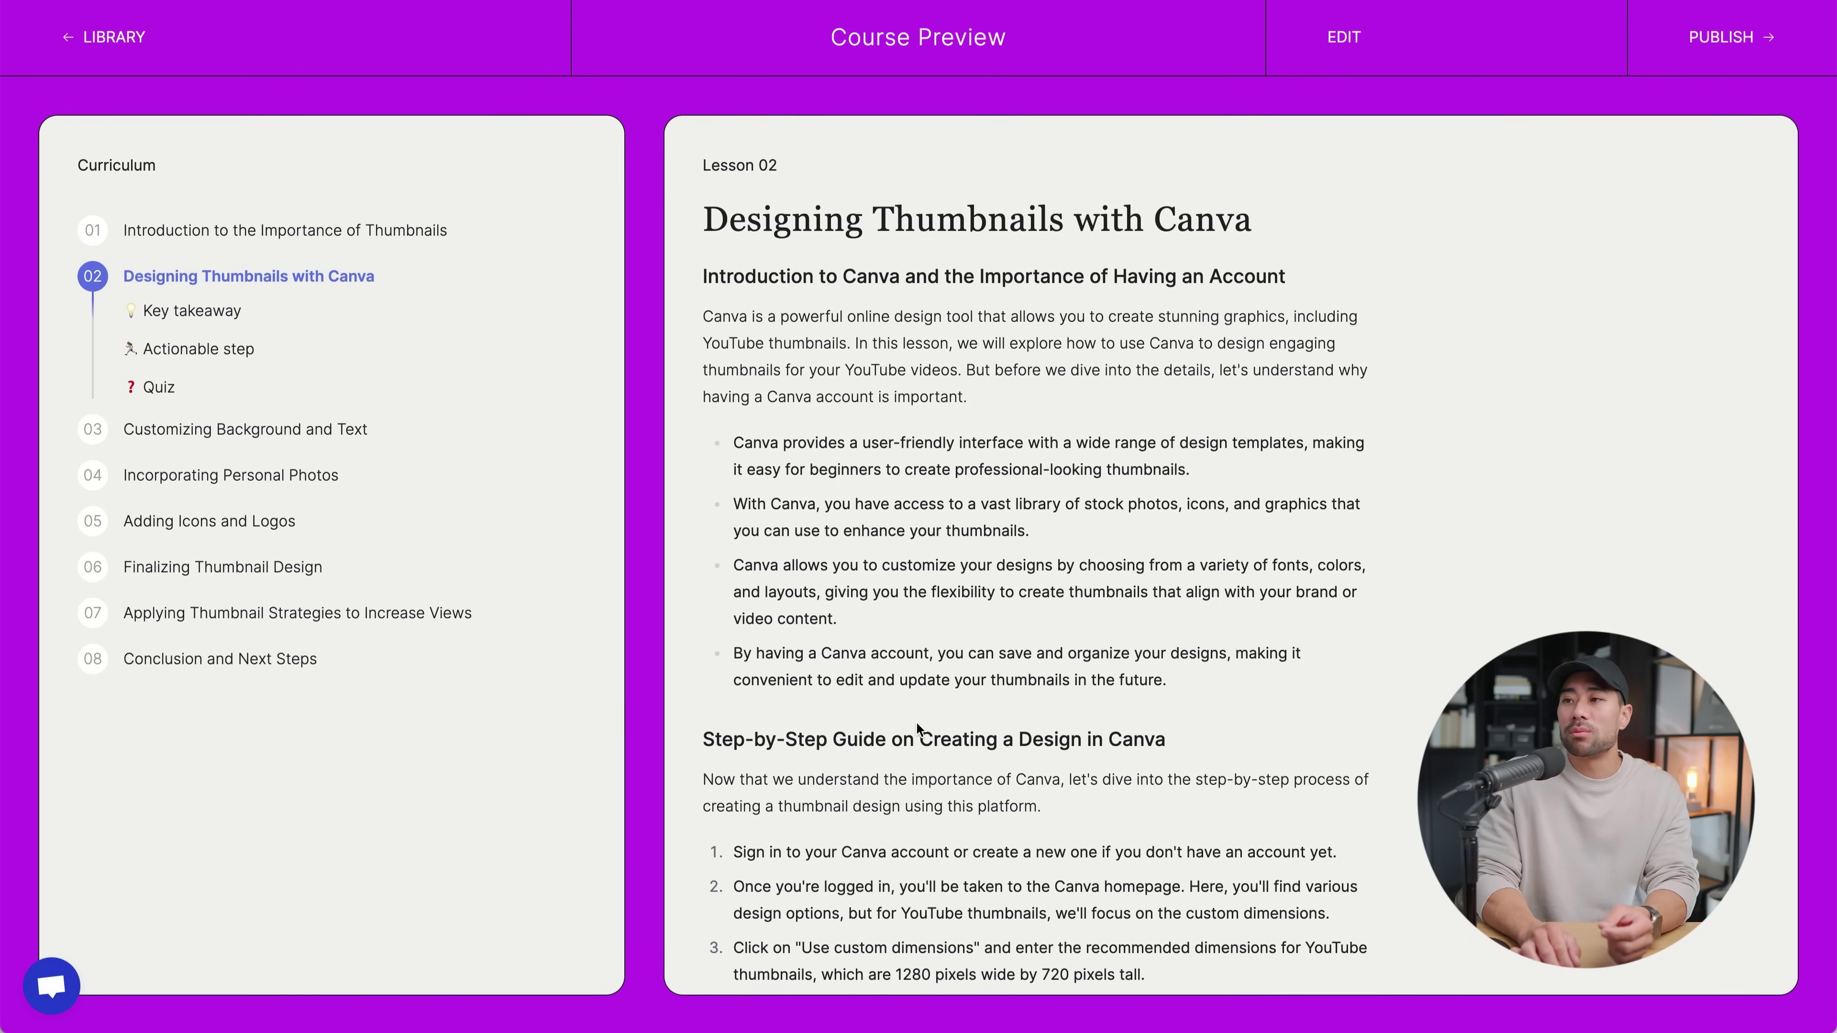
scroll(916, 721, "down", 1)
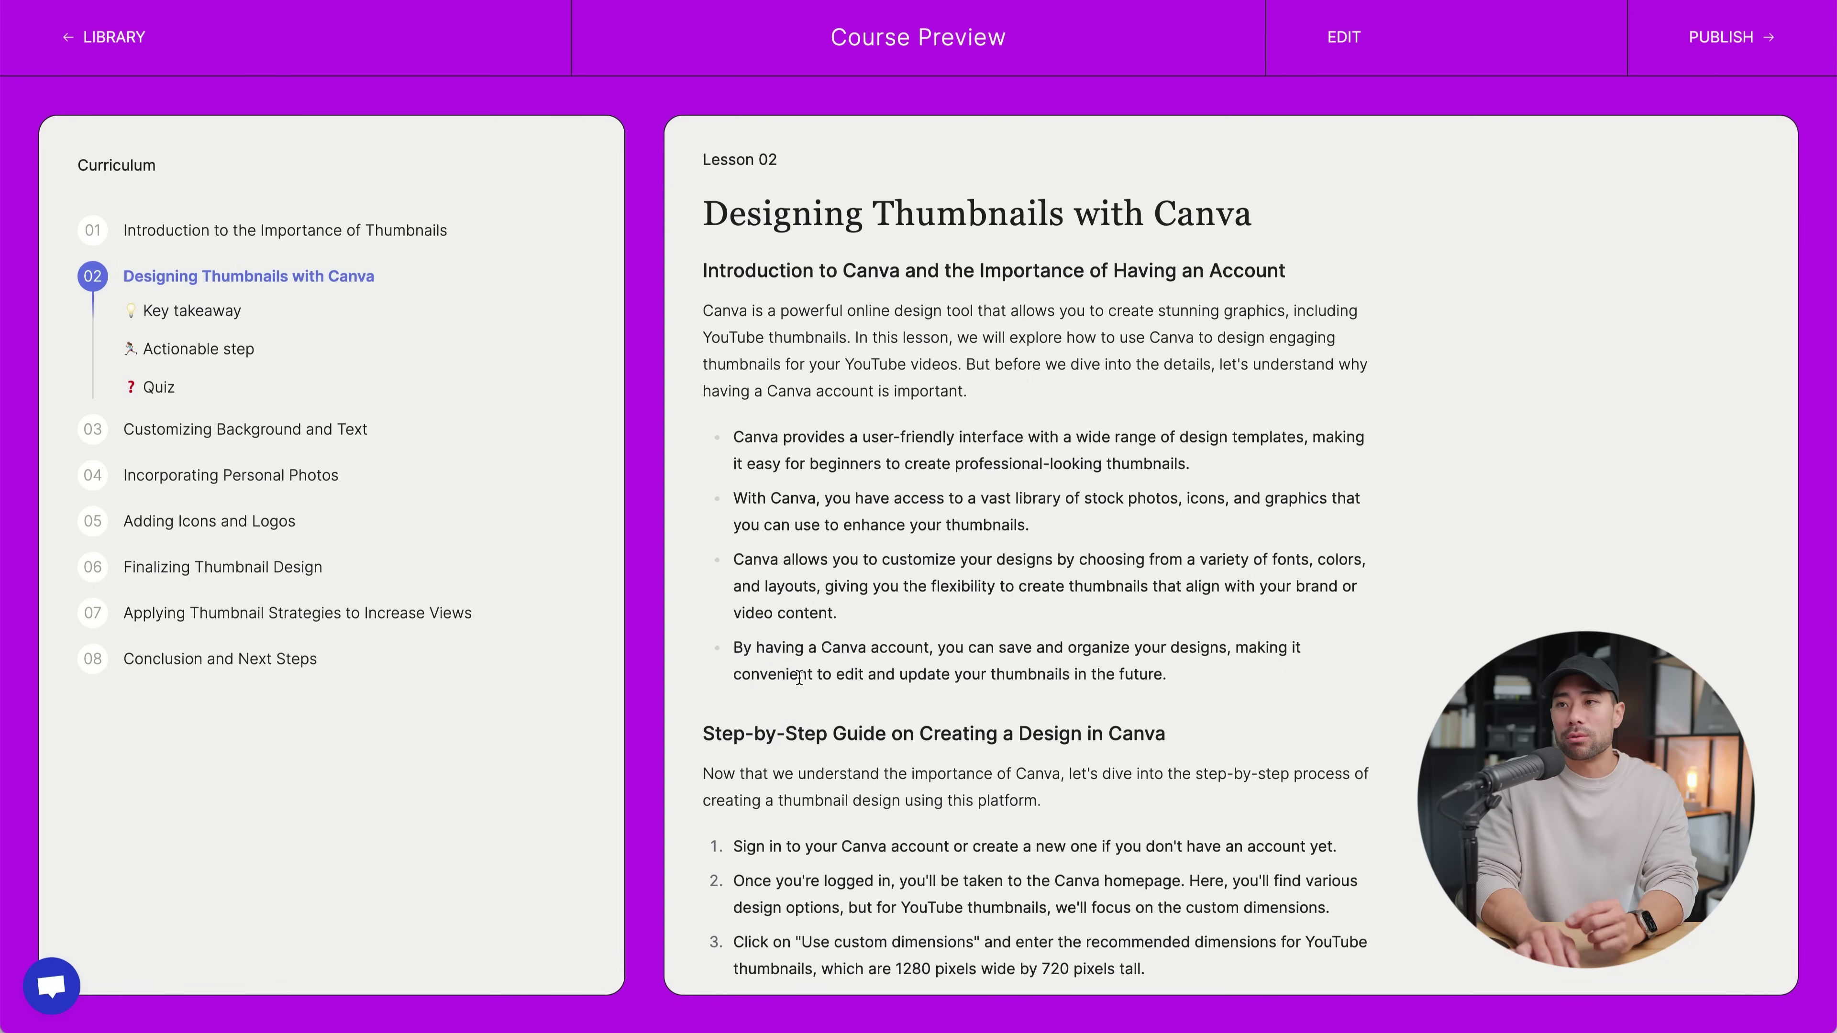
Open lesson 08, Conclusion and Next Steps, and read its further-learning resources and conclusion
left_click(209, 658)
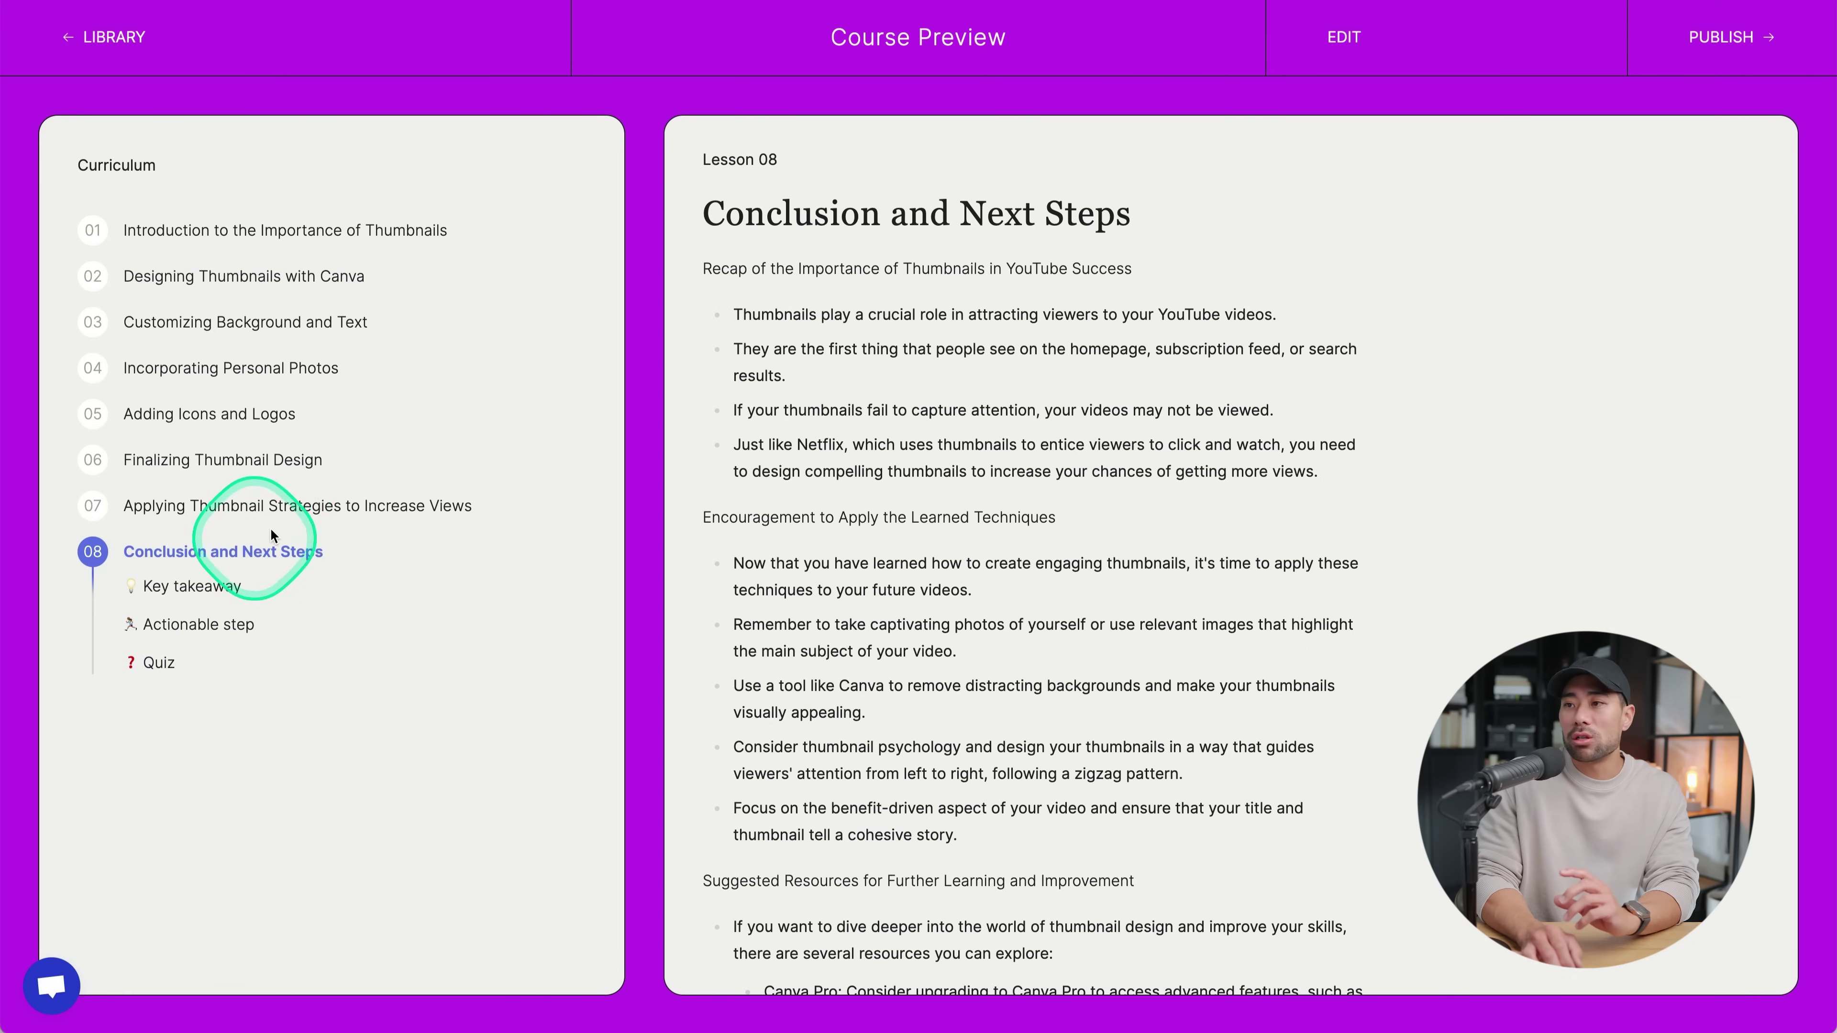
scroll(1042, 733, "down", 1)
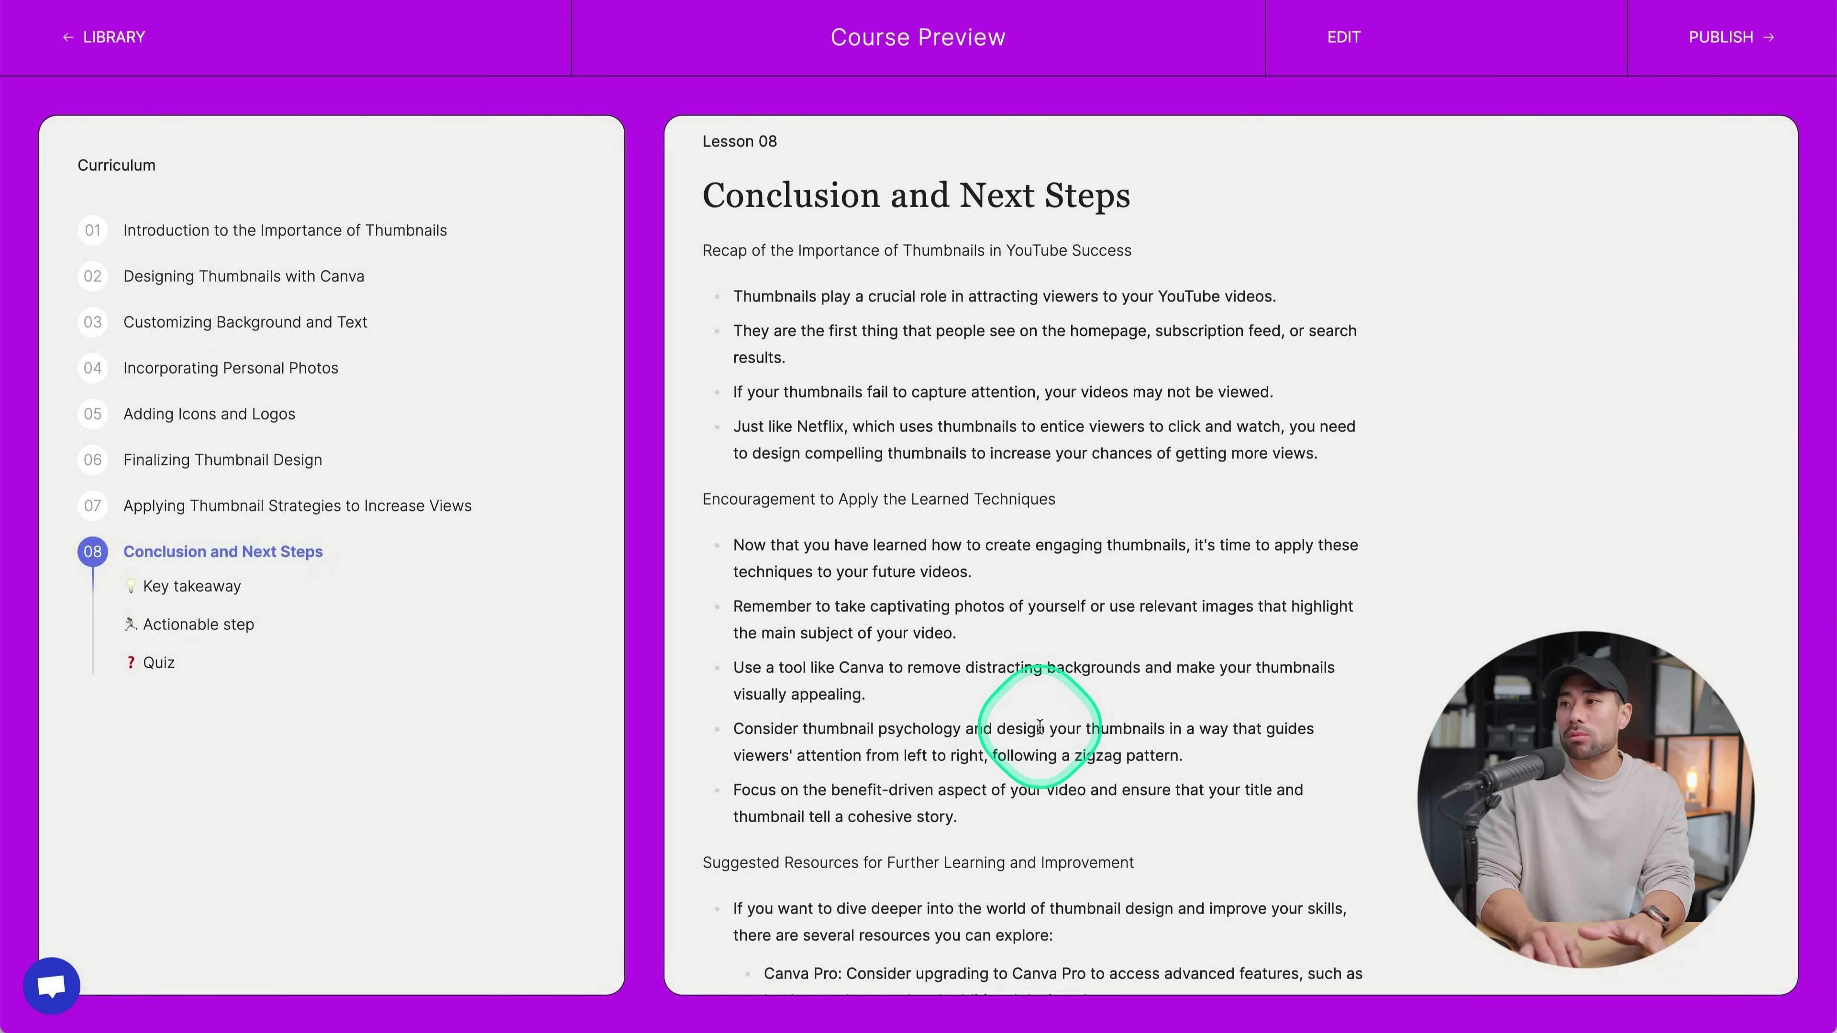
scroll(919, 435, "down", 3)
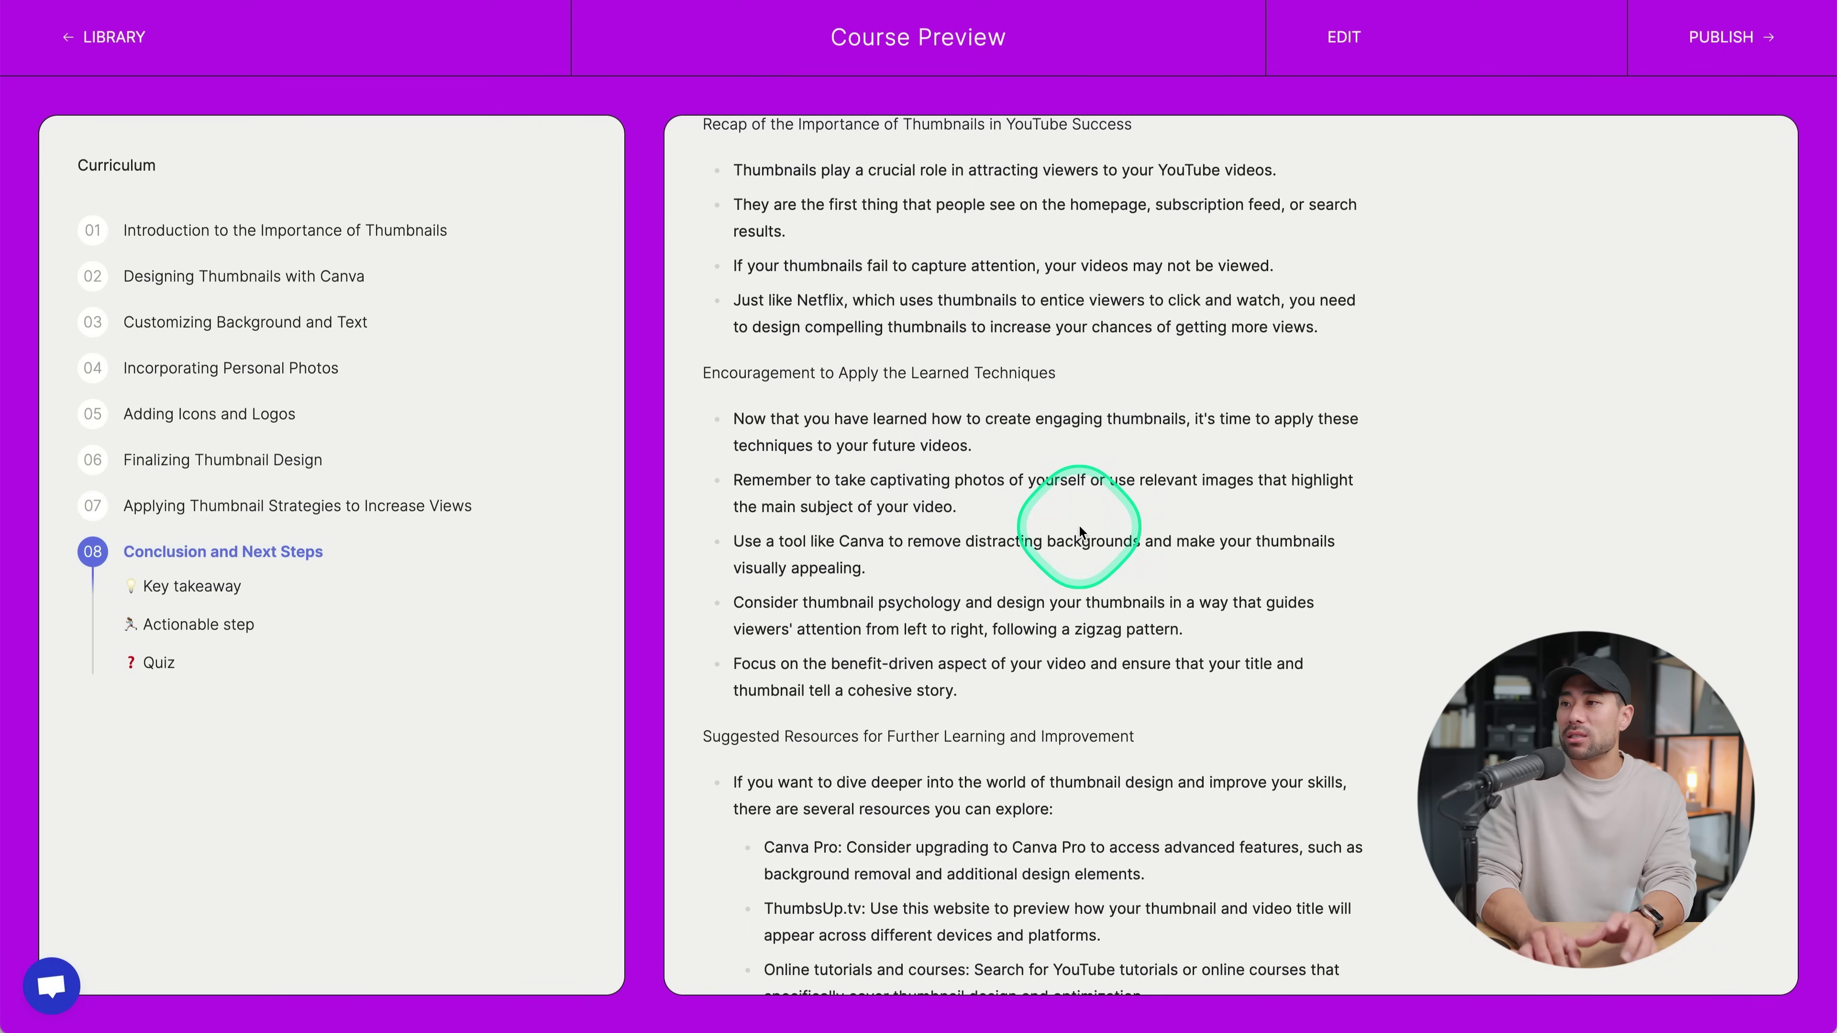
scroll(1080, 531, "down", 10)
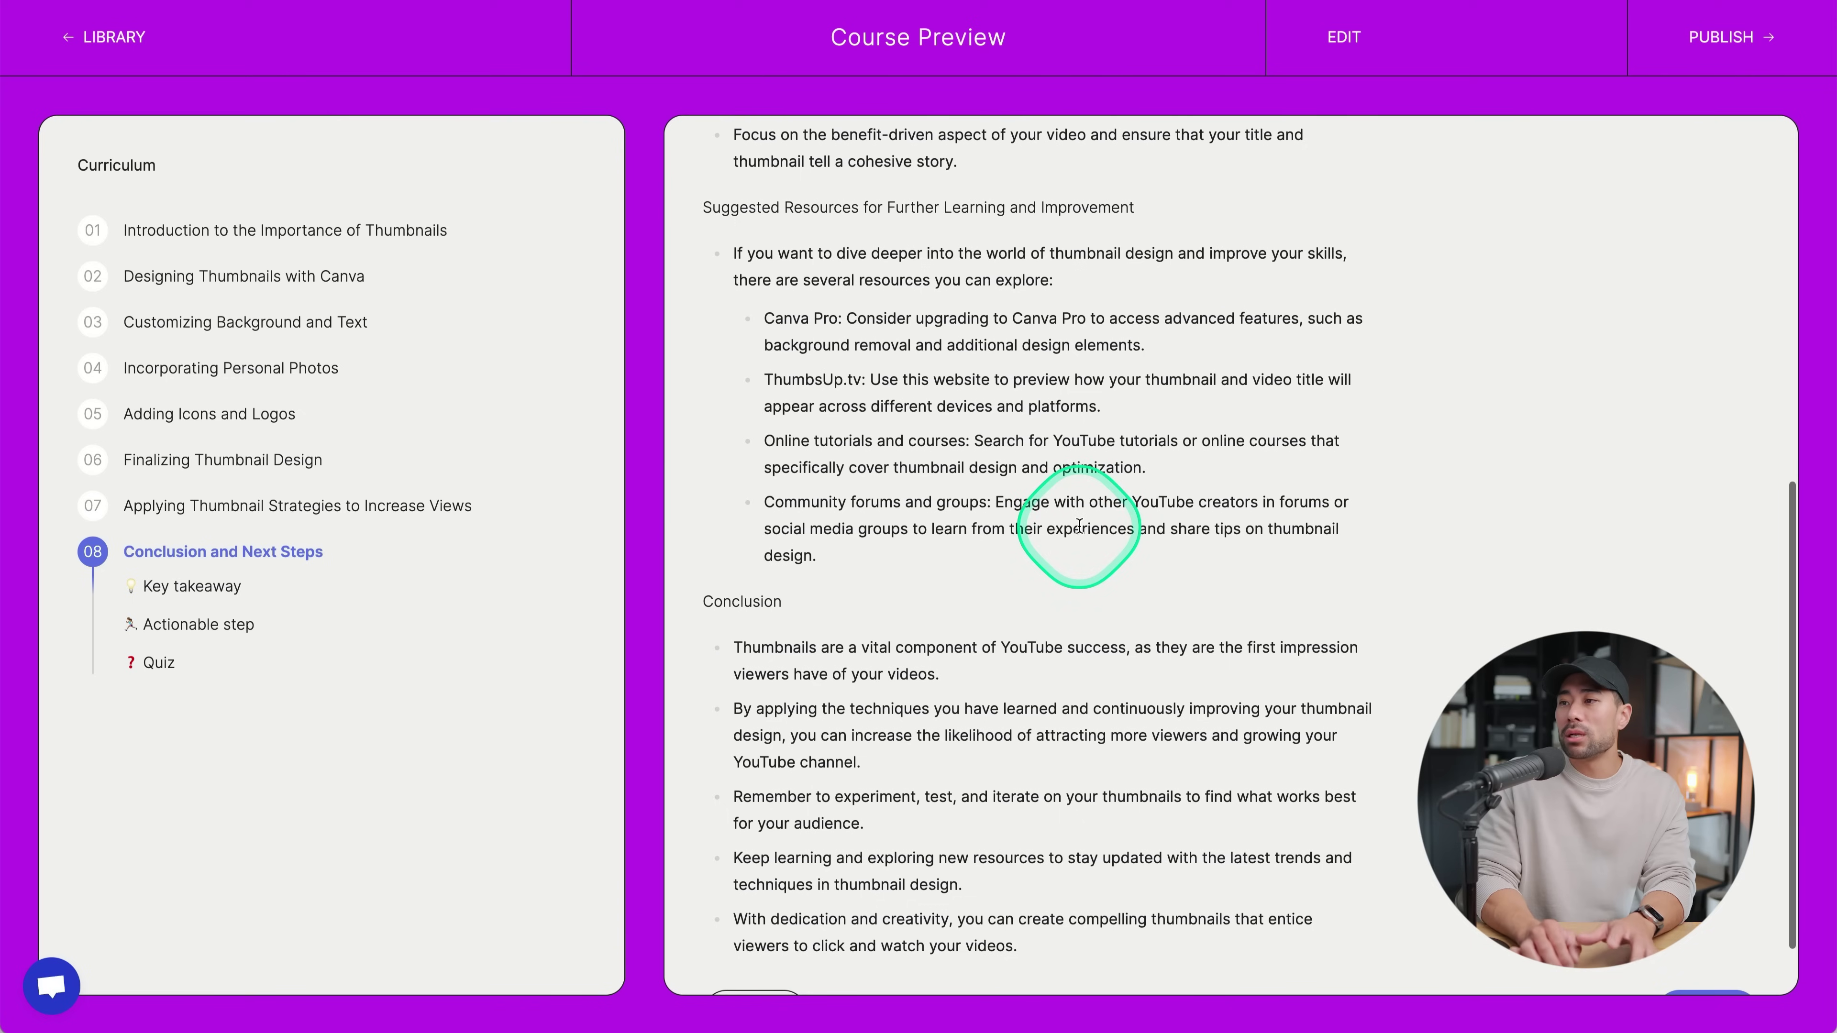
scroll(1078, 527, "down", 1)
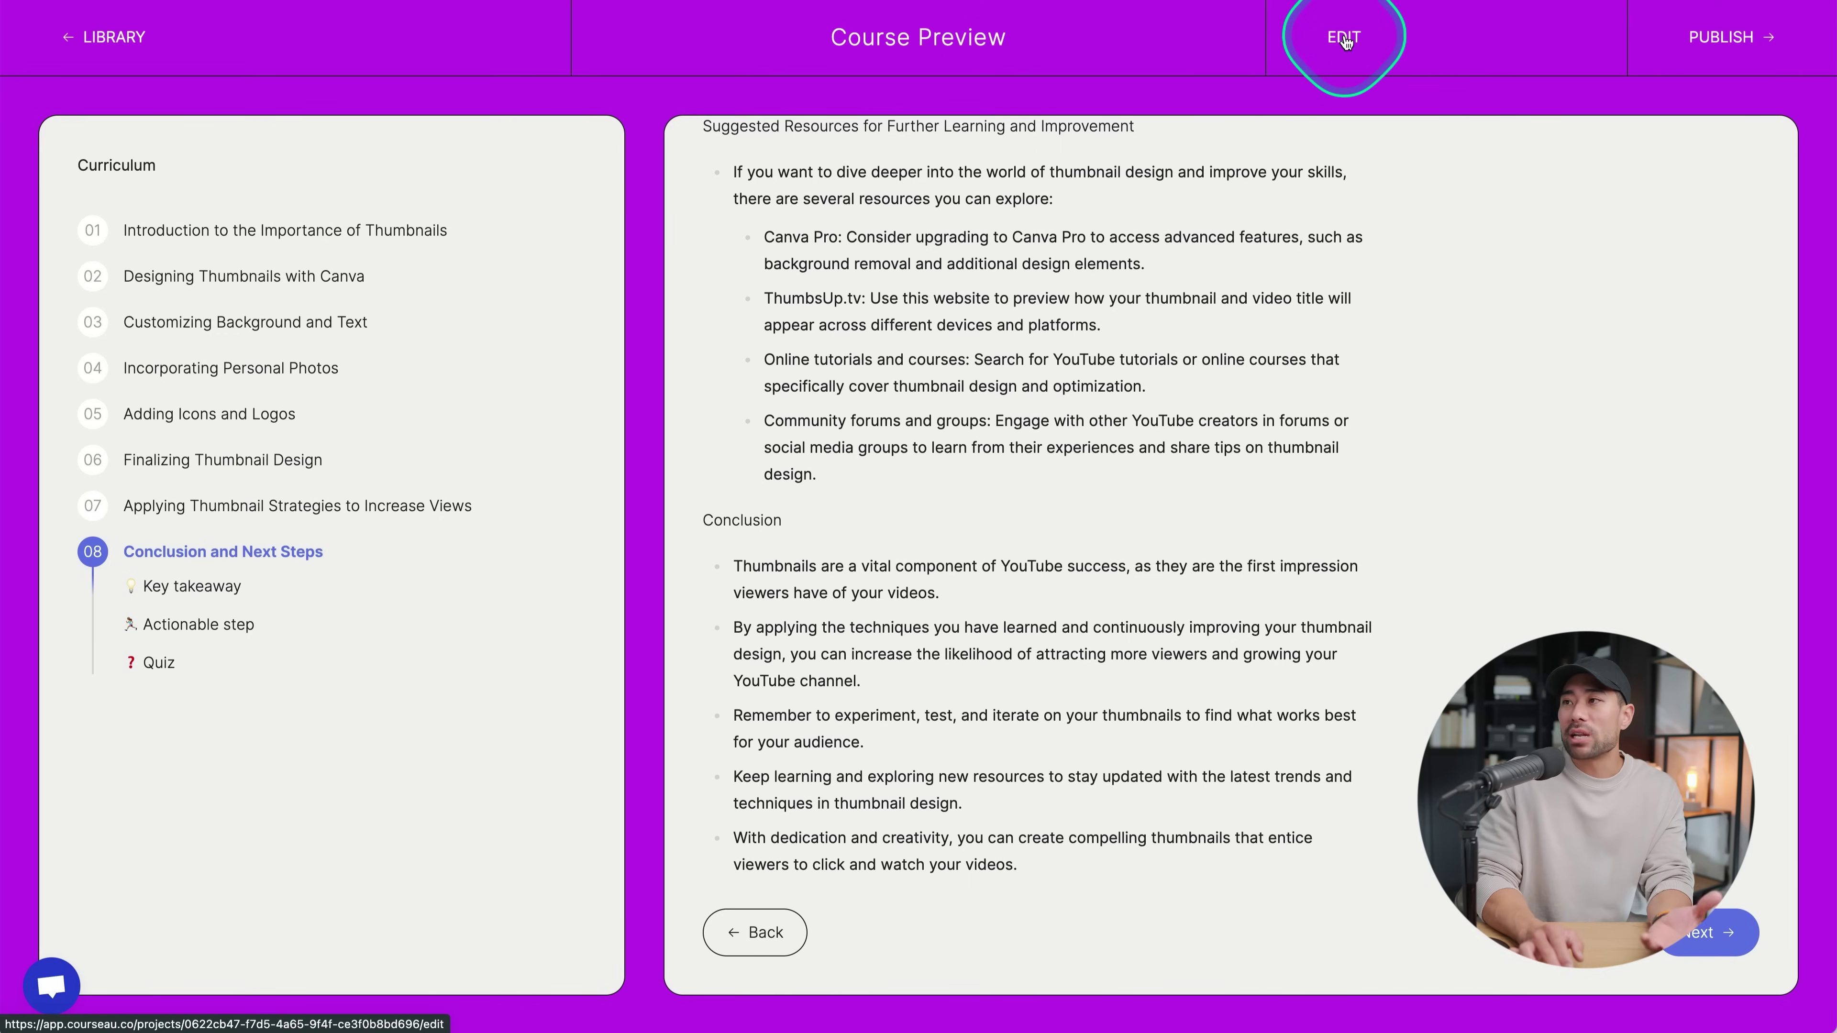
Open the course editor and look over the About the Course description on the Cover Page
left_click(1362, 50)
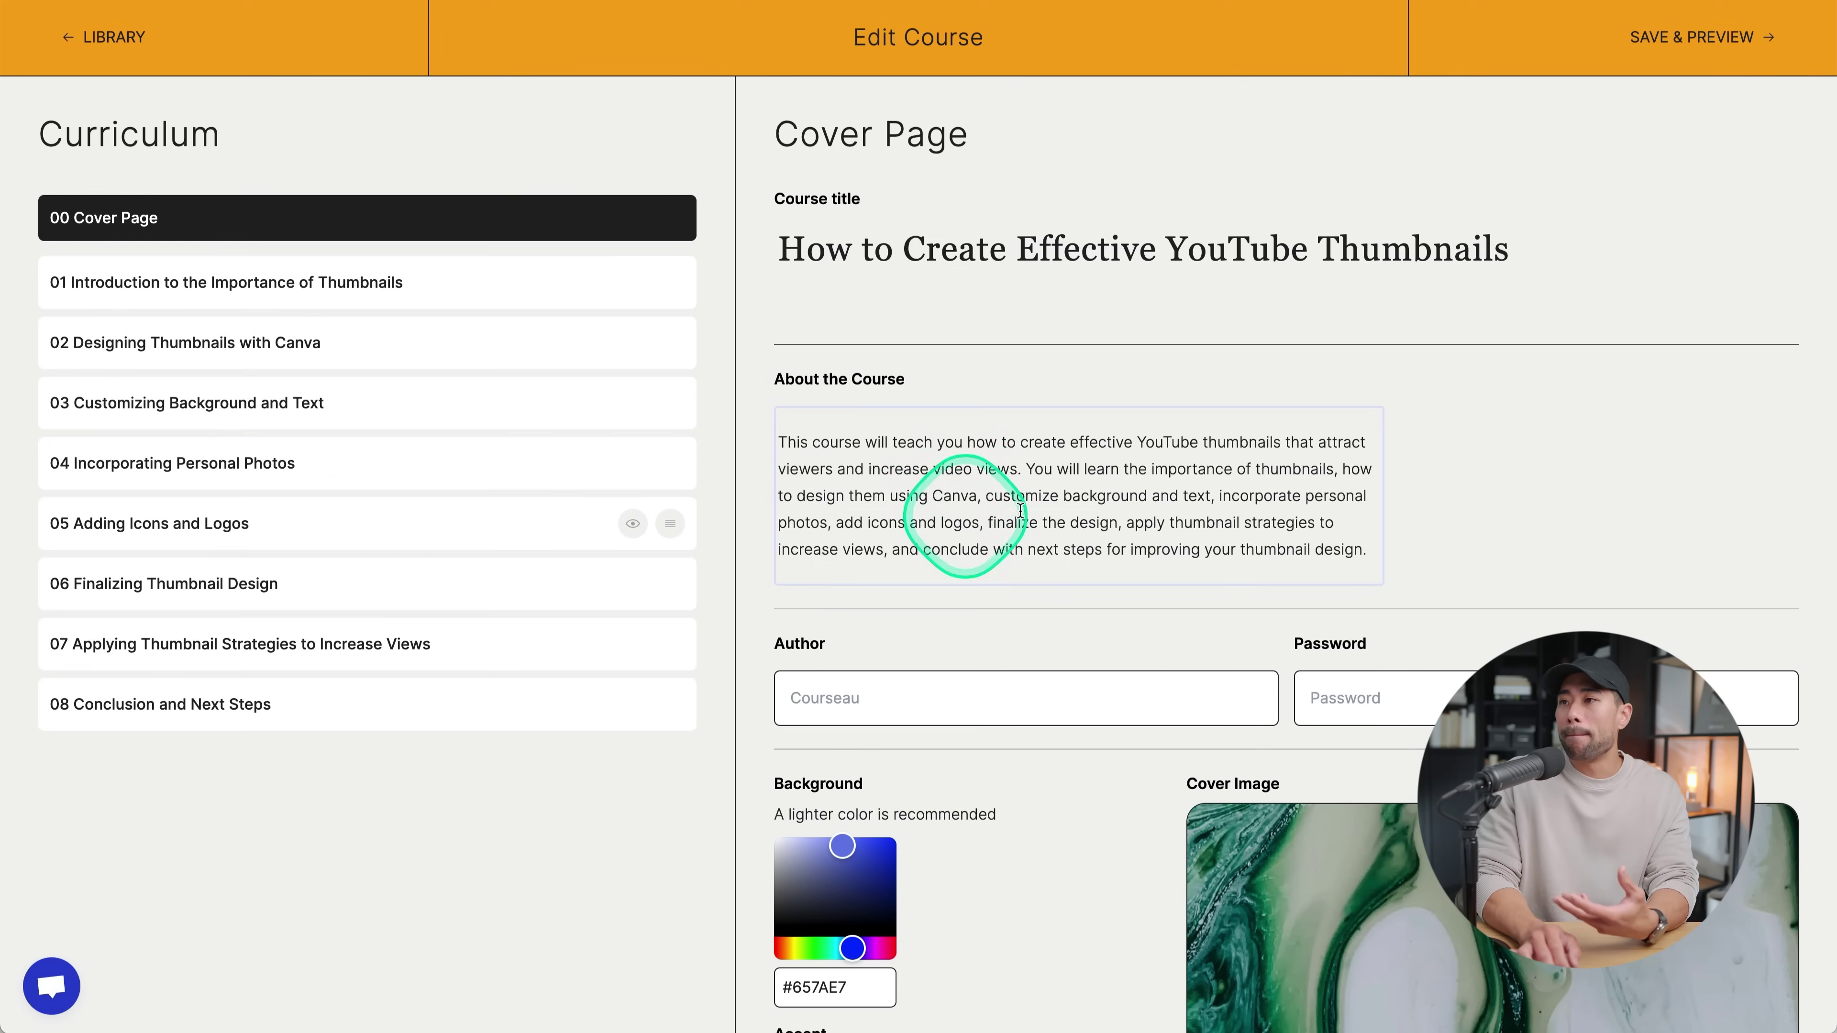
left_click(976, 474)
triple_click(977, 474)
left_click(1014, 474)
scroll(1116, 600, "down", 8)
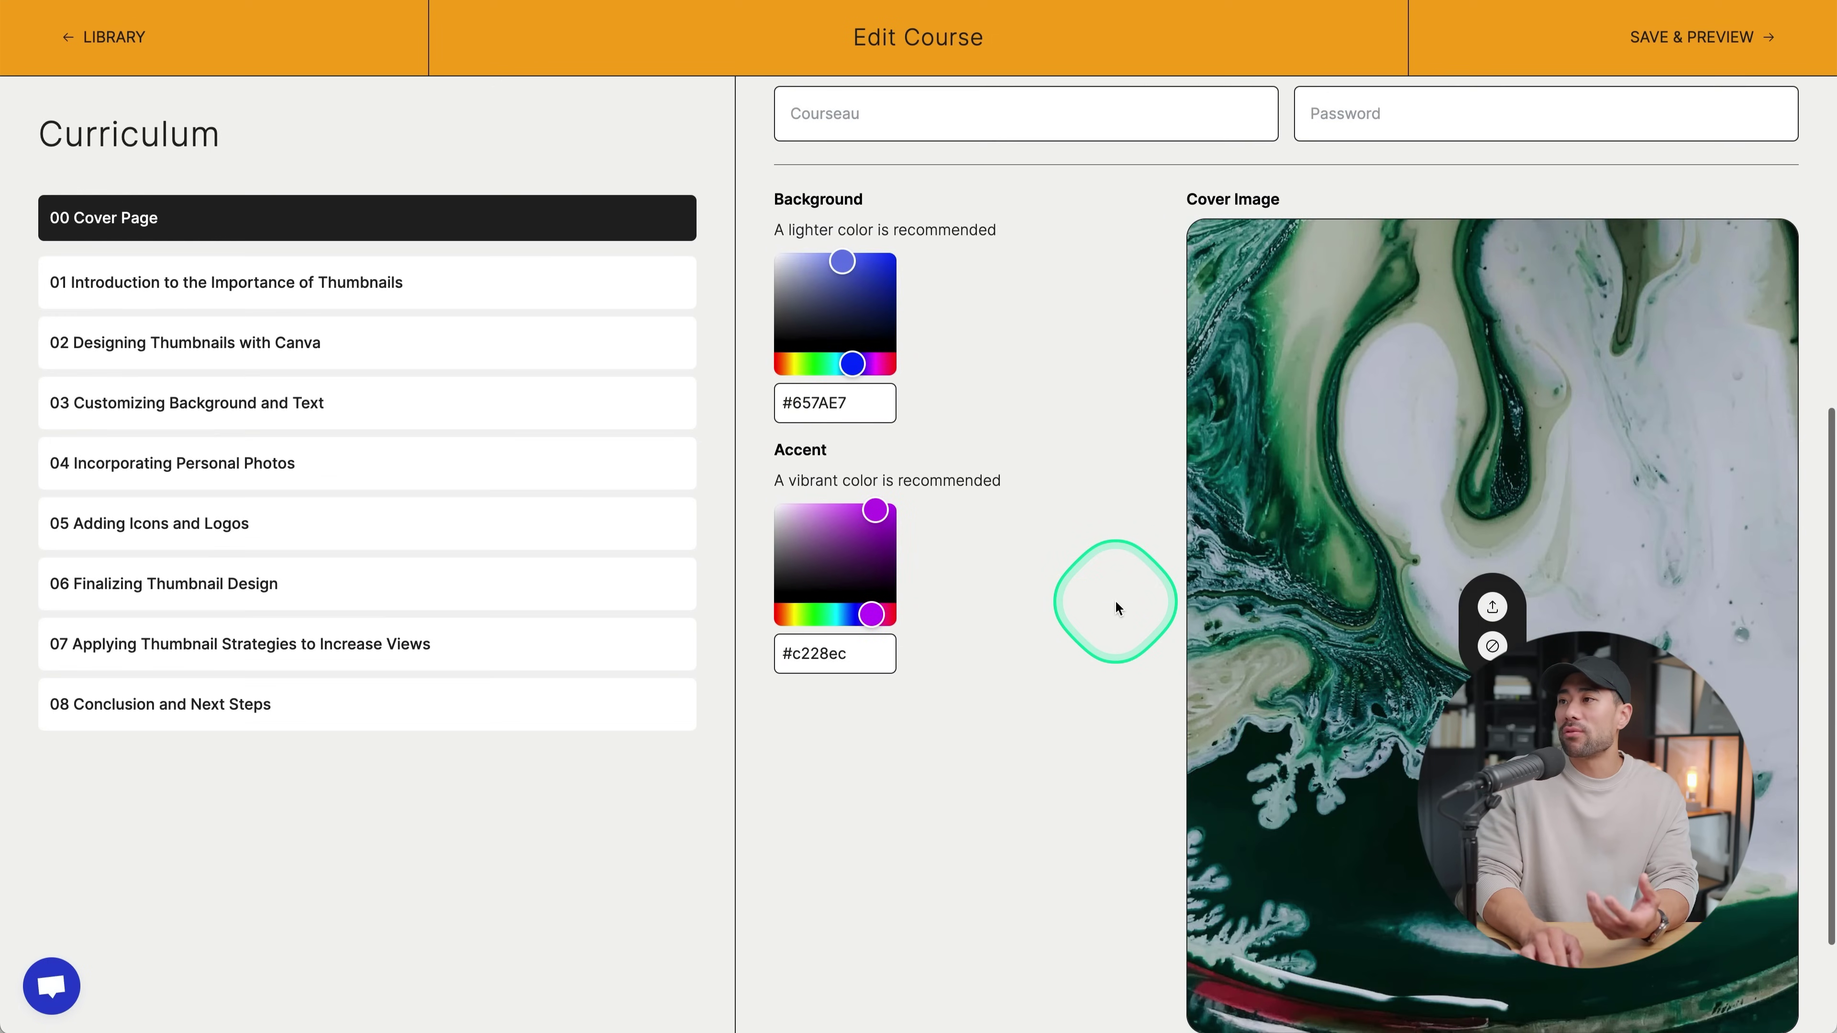
scroll(1293, 531, "up", 8)
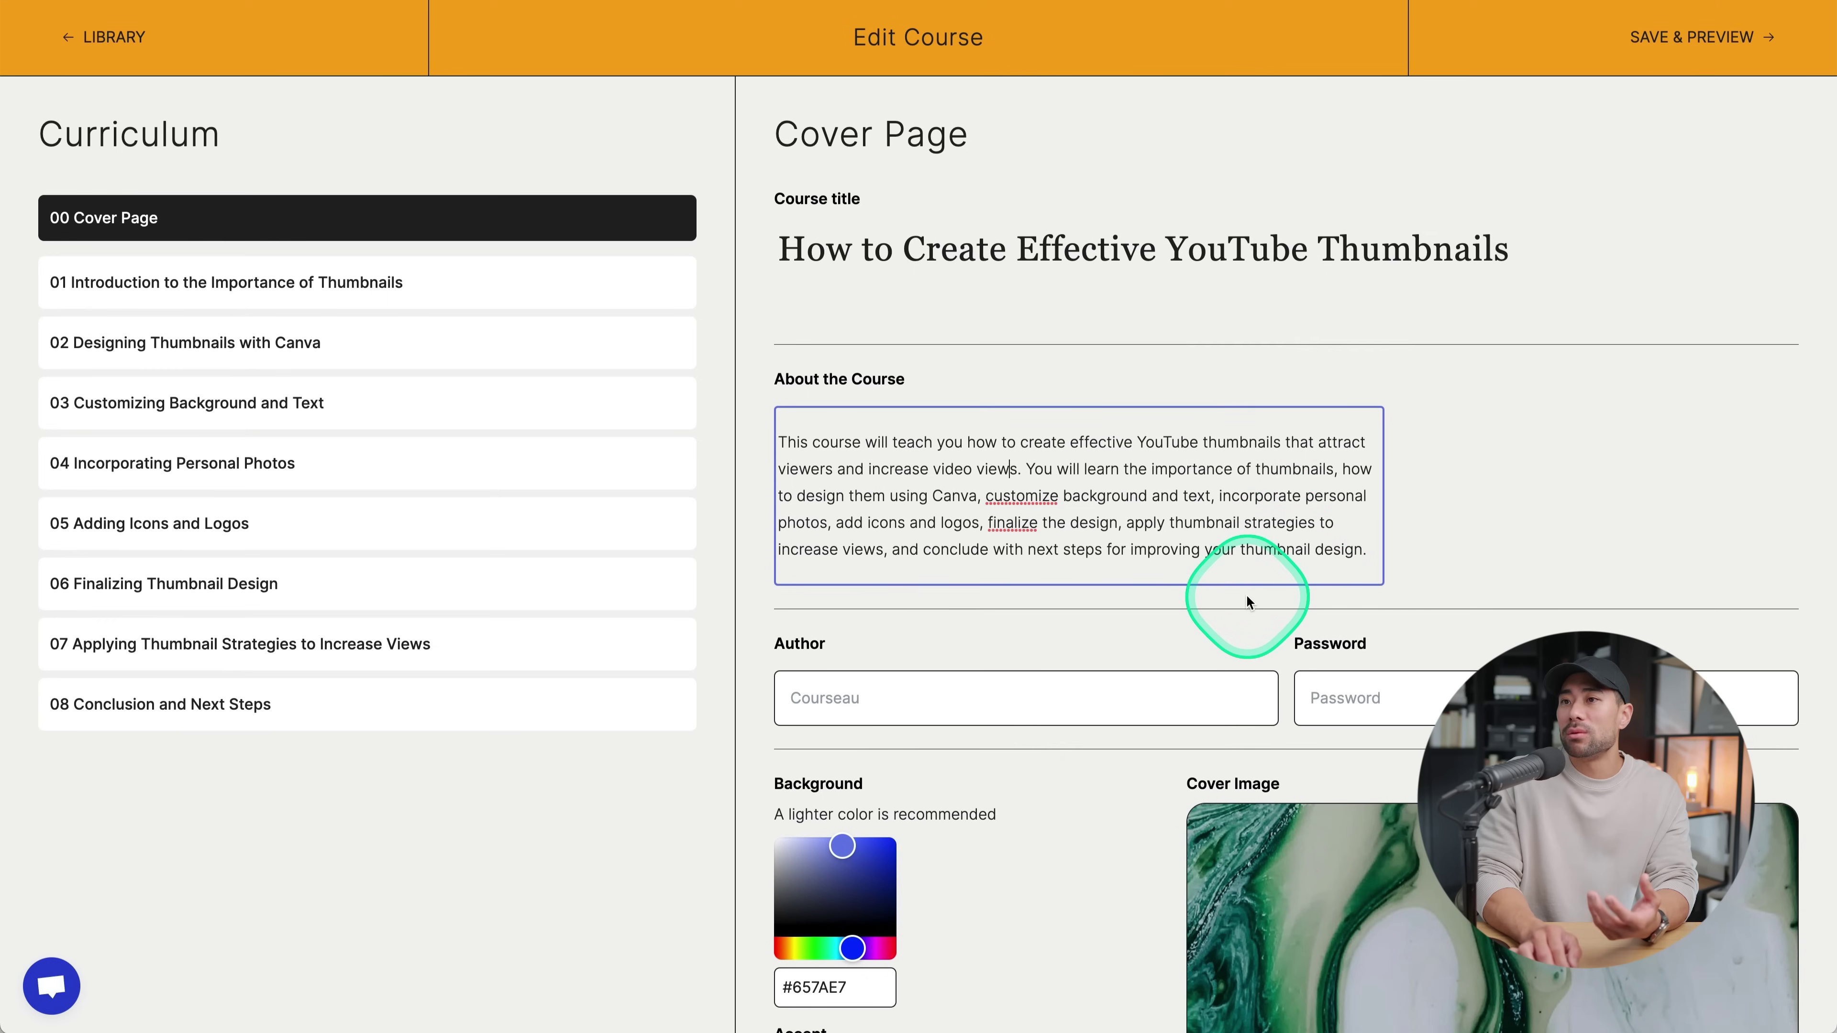
Review lesson 01's content and quiz in the editor, trying to reorder the lesson
left_click(247, 291)
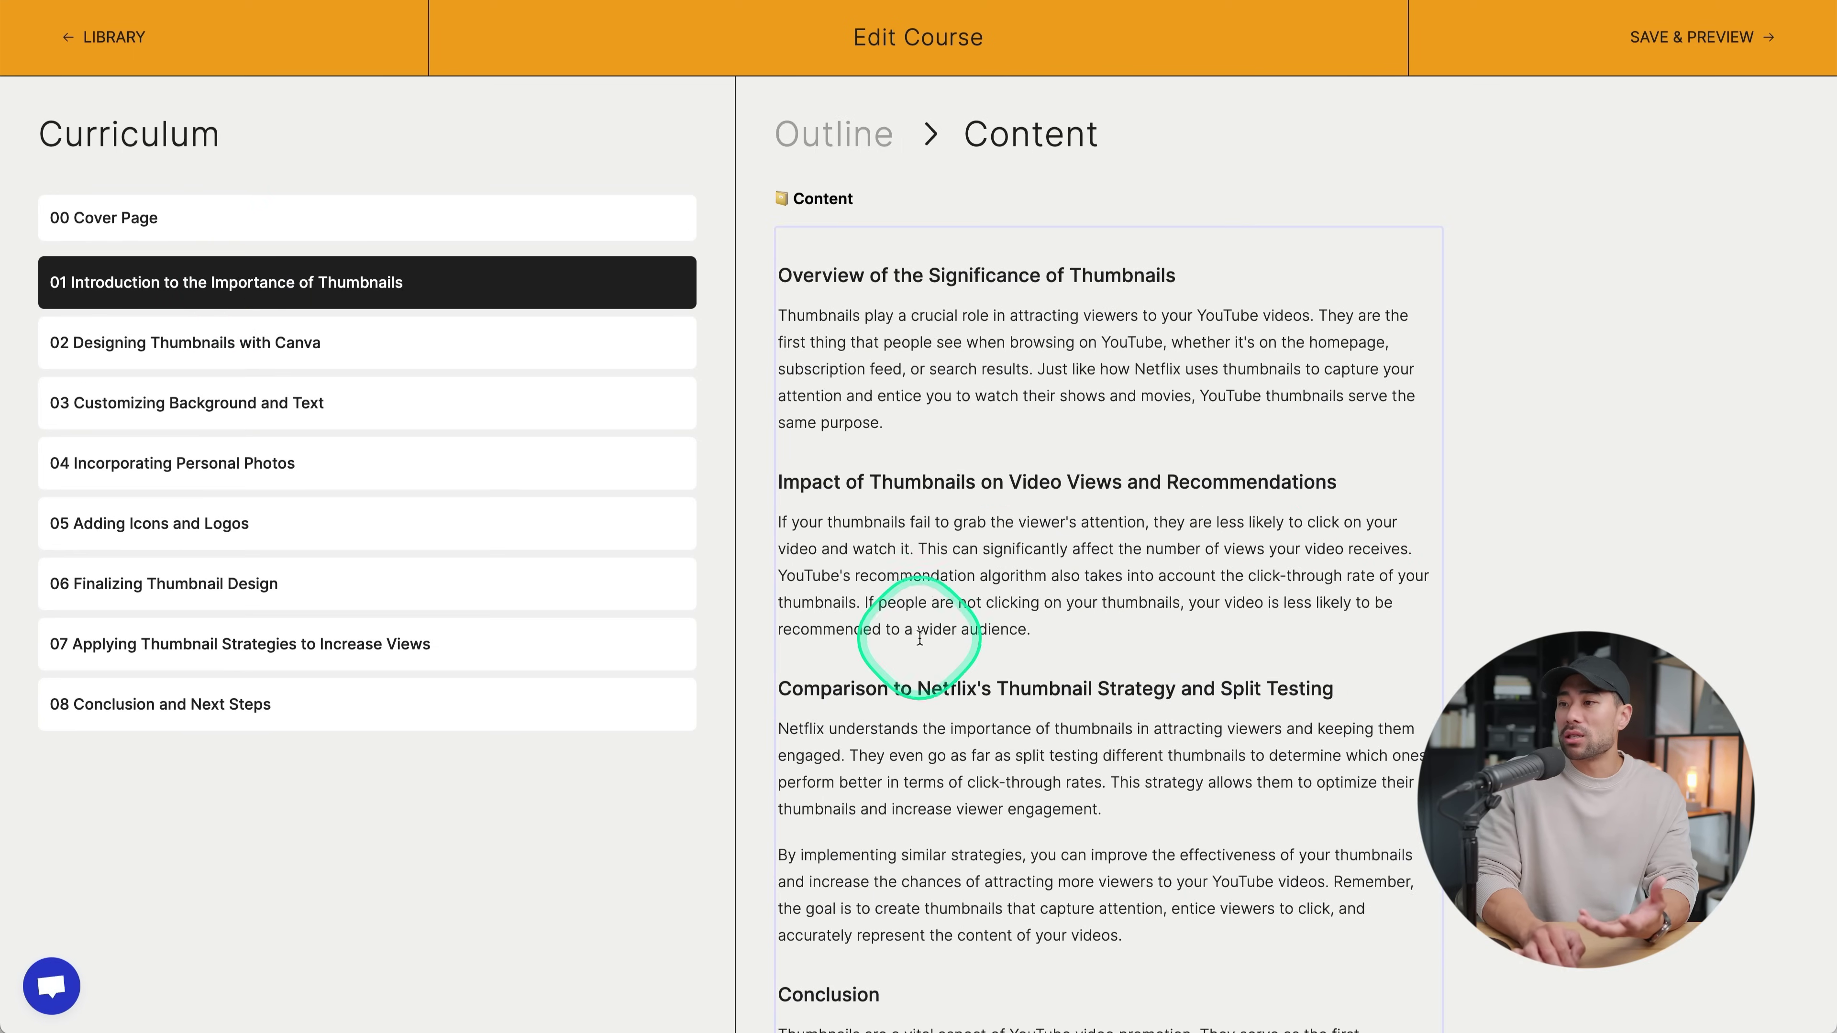
scroll(921, 644, "down", 15)
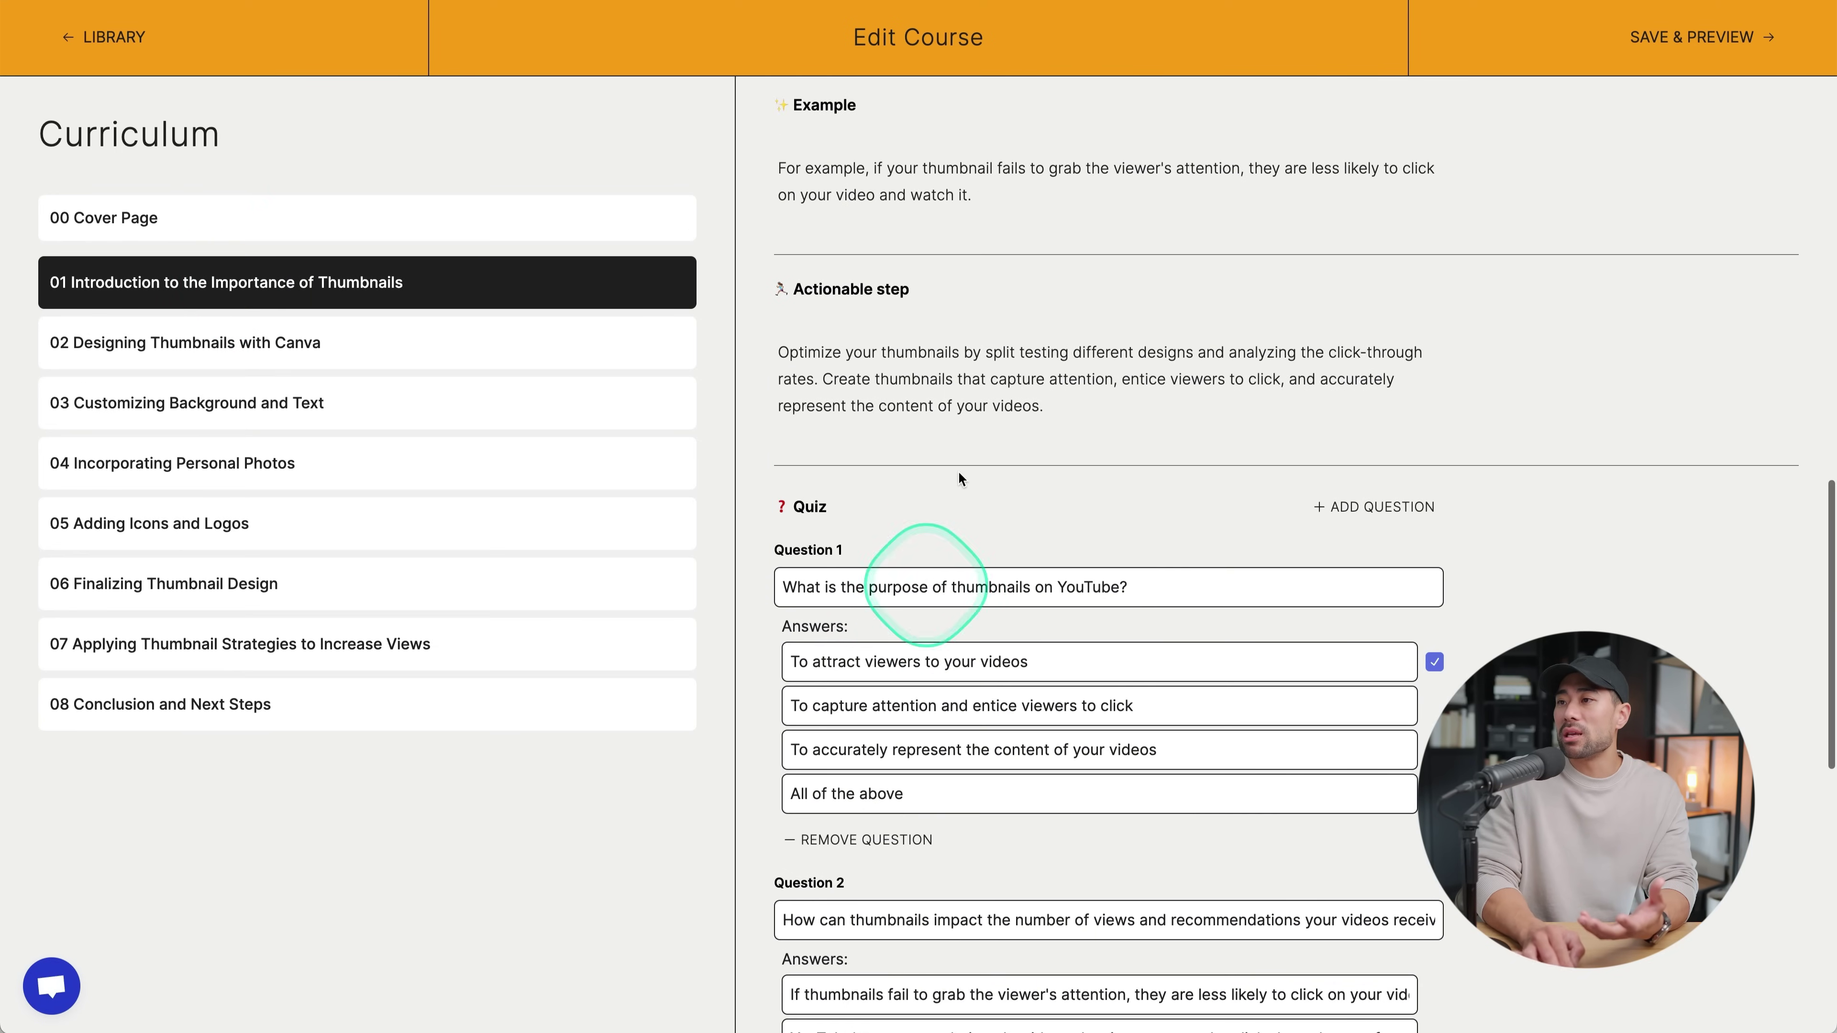
scroll(1013, 529, "down", 4)
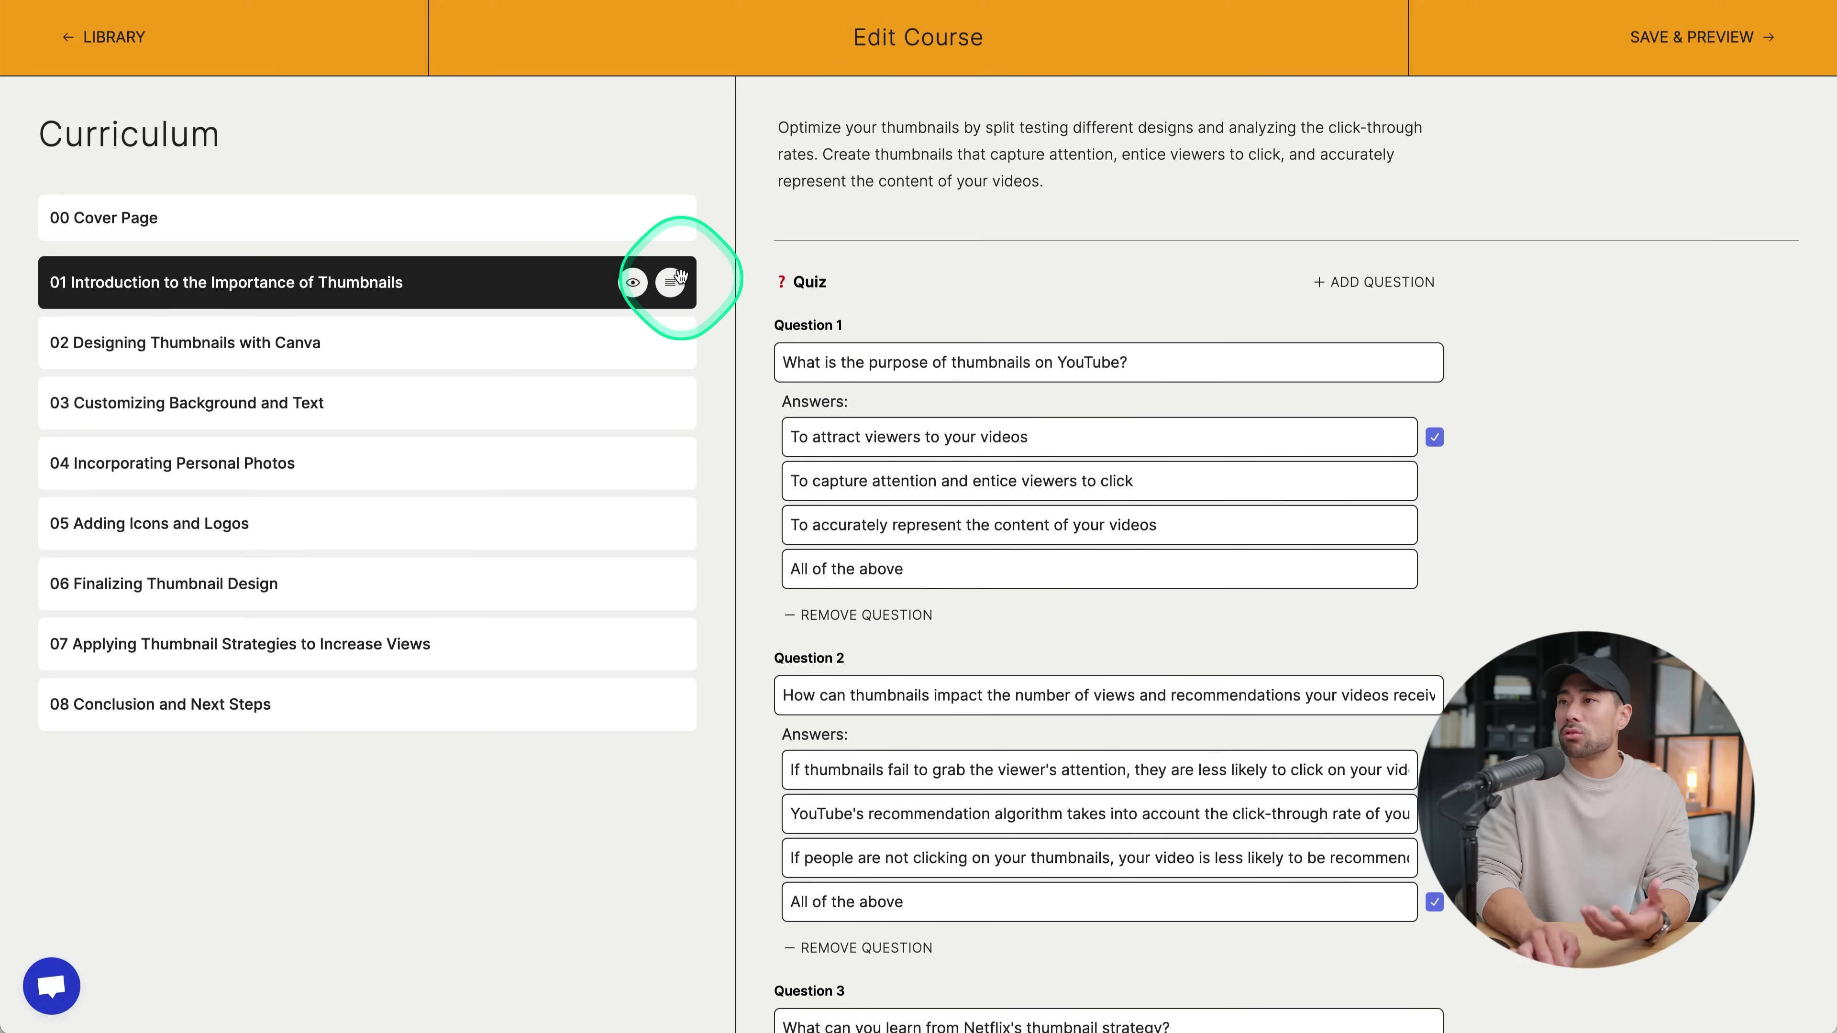
mouse_move(672, 284)
left_mouse_down()
mouse_move(676, 329)
mouse_move(668, 271)
mouse_move(645, 280)
left_mouse_up()
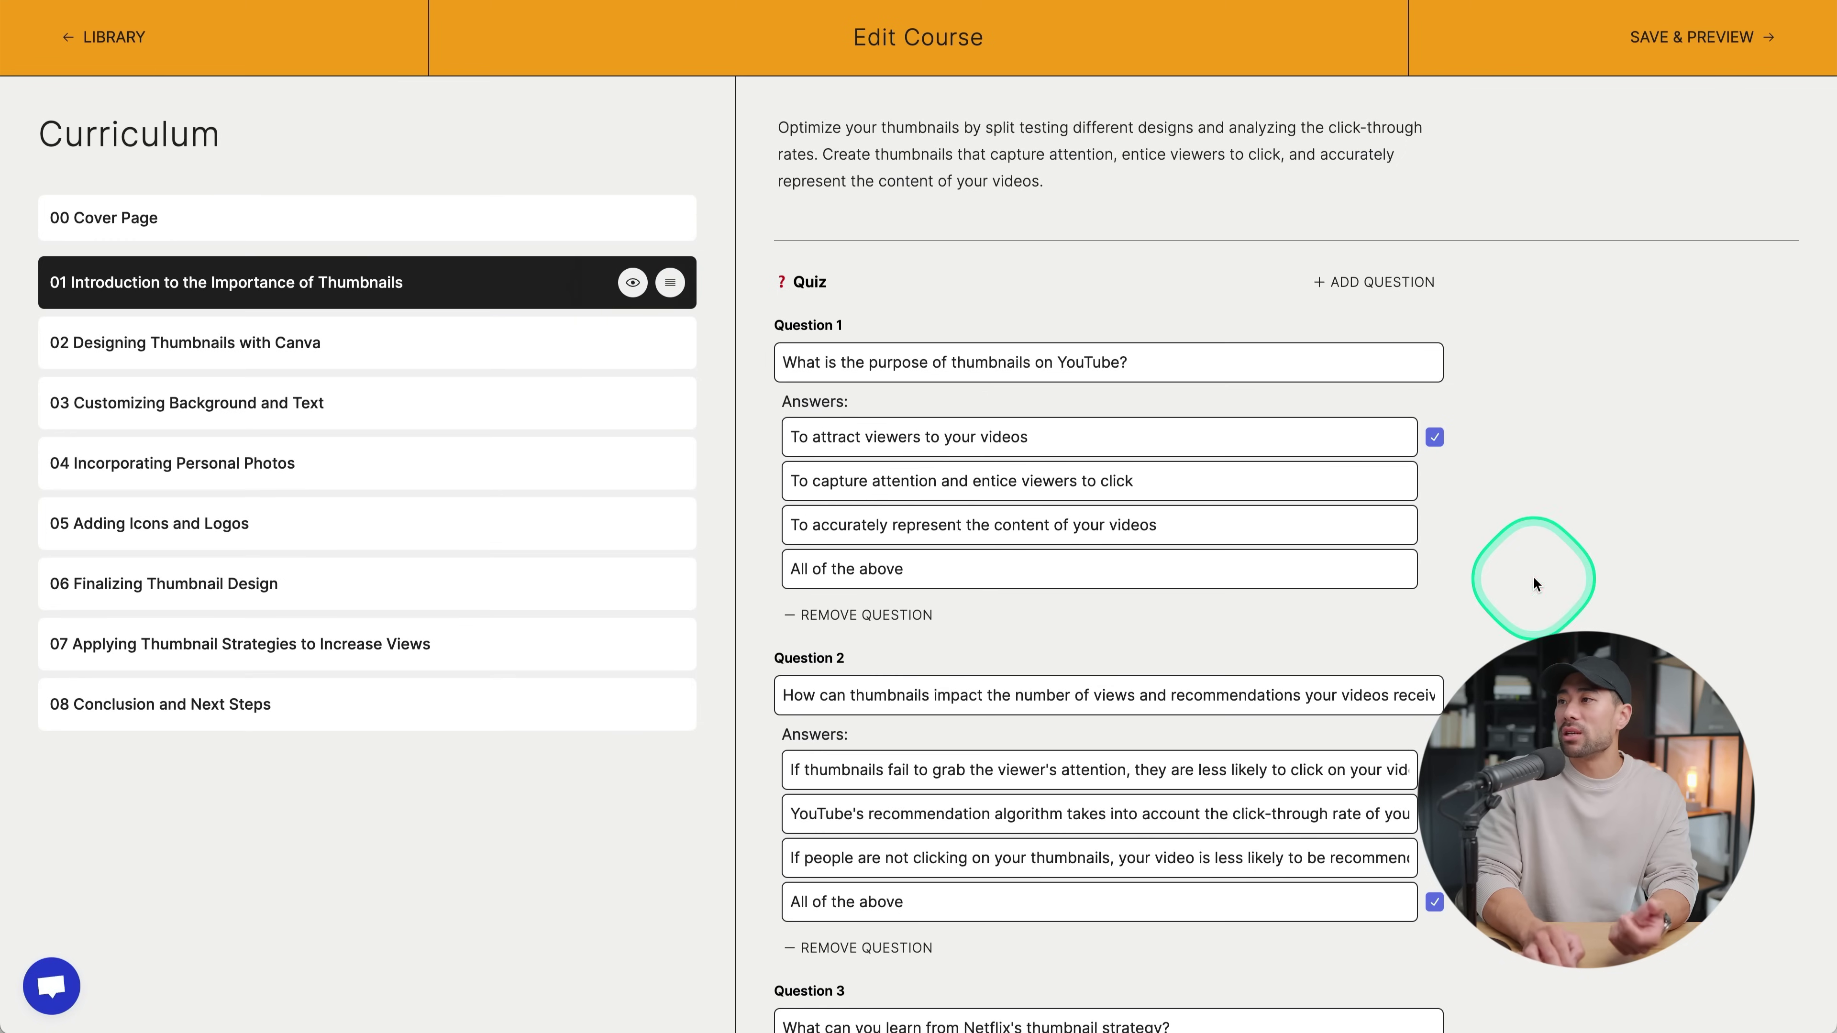
scroll(1530, 377, "down", 2)
scroll(1497, 471, "down", 5)
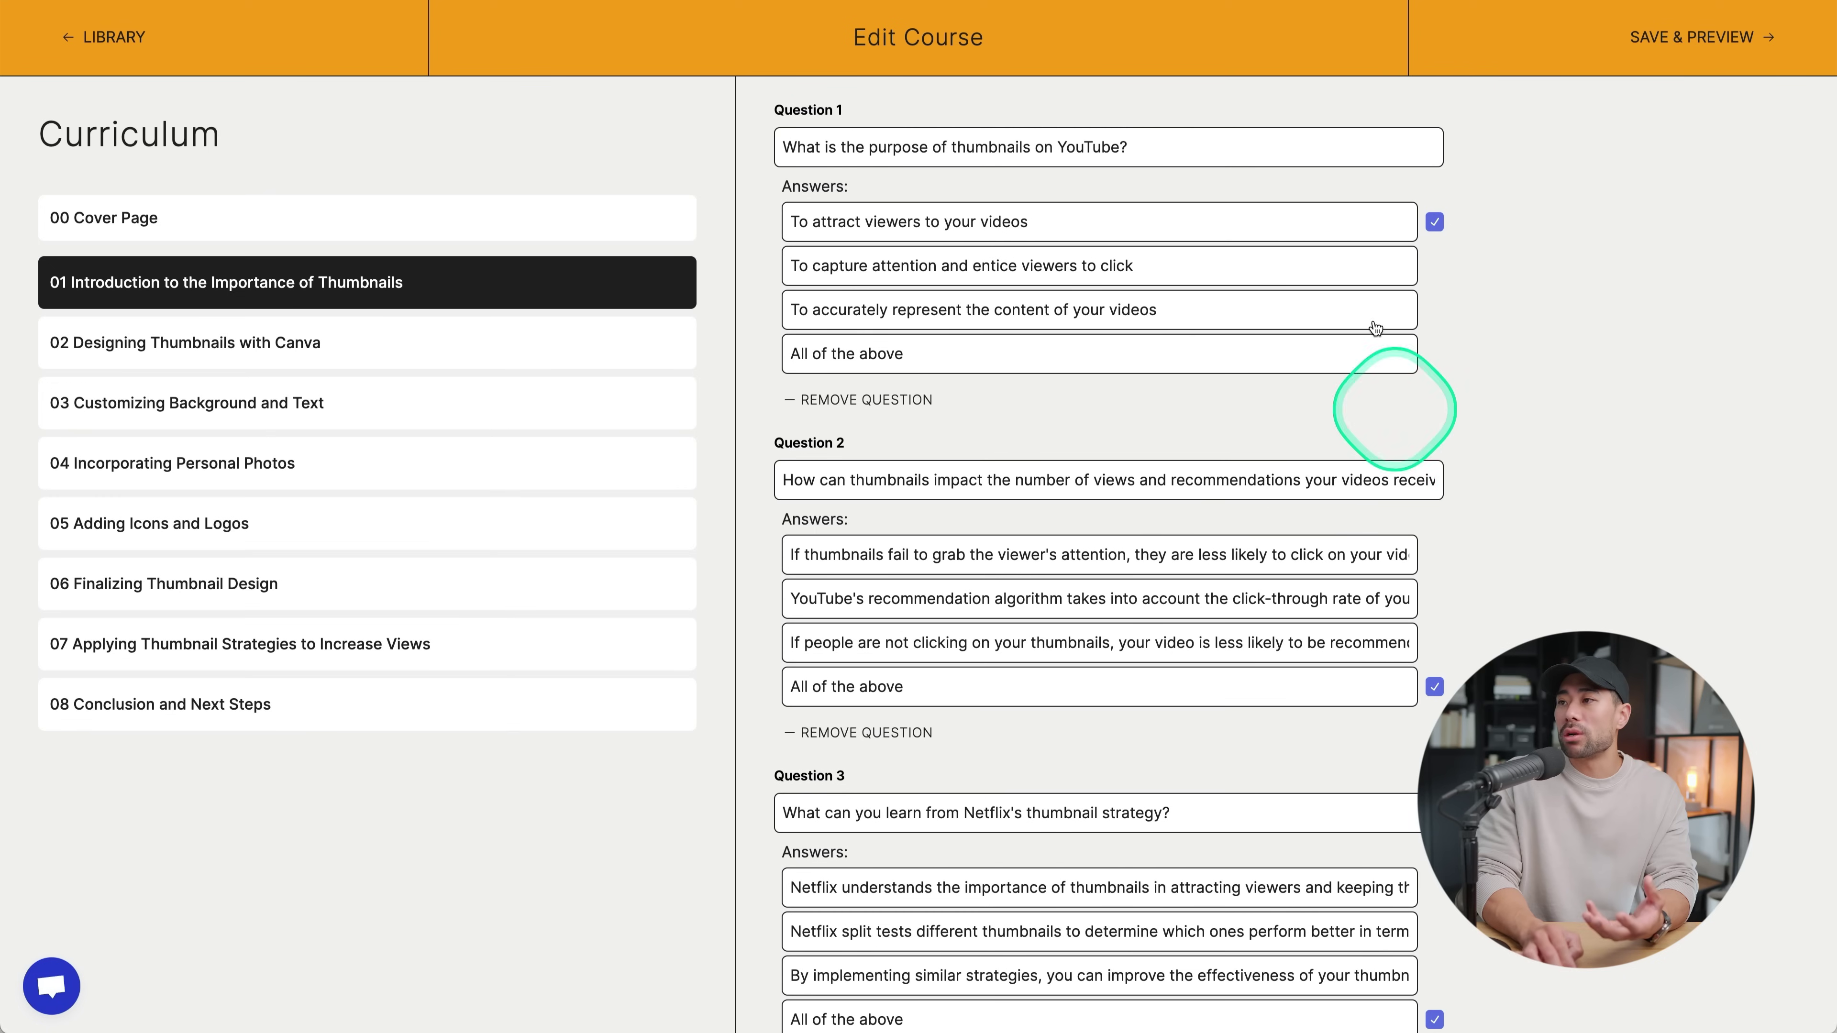
scroll(1570, 616, "down", 10)
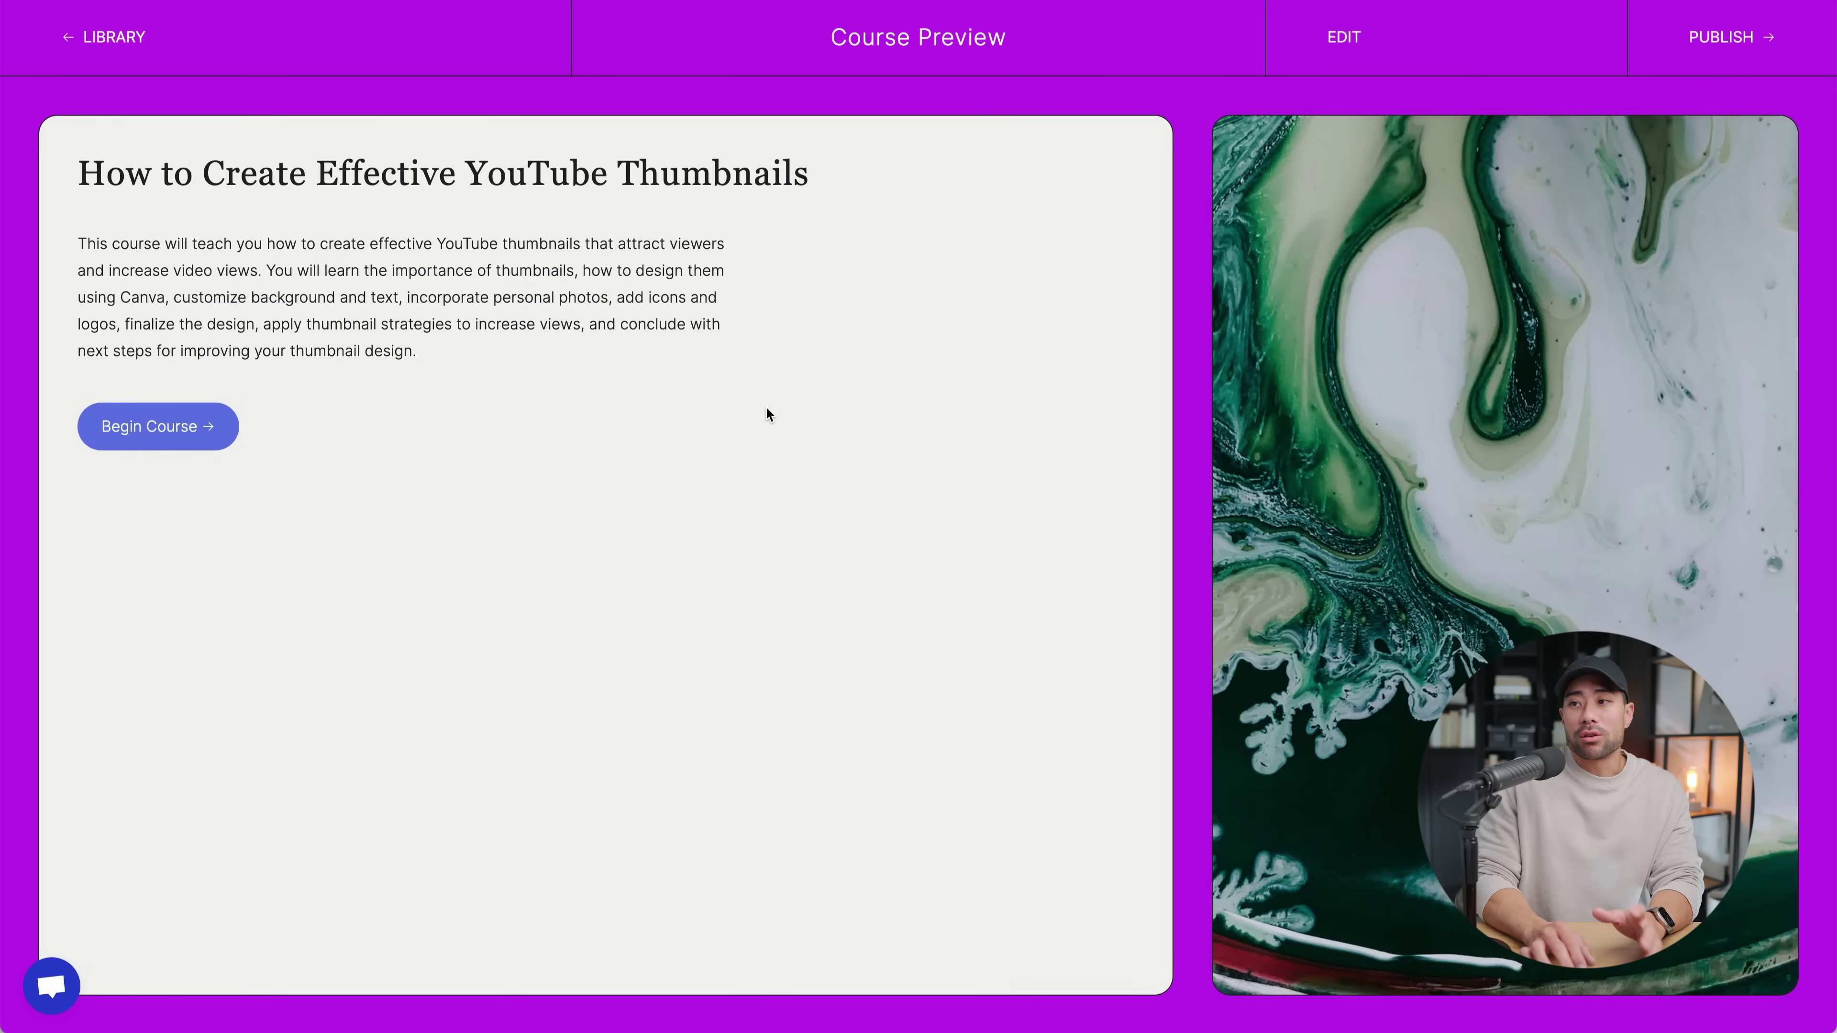
Try to publish the course and view the Mini+, Mini+Pro and Enterprise upgrade plans
right_click(1701, 49)
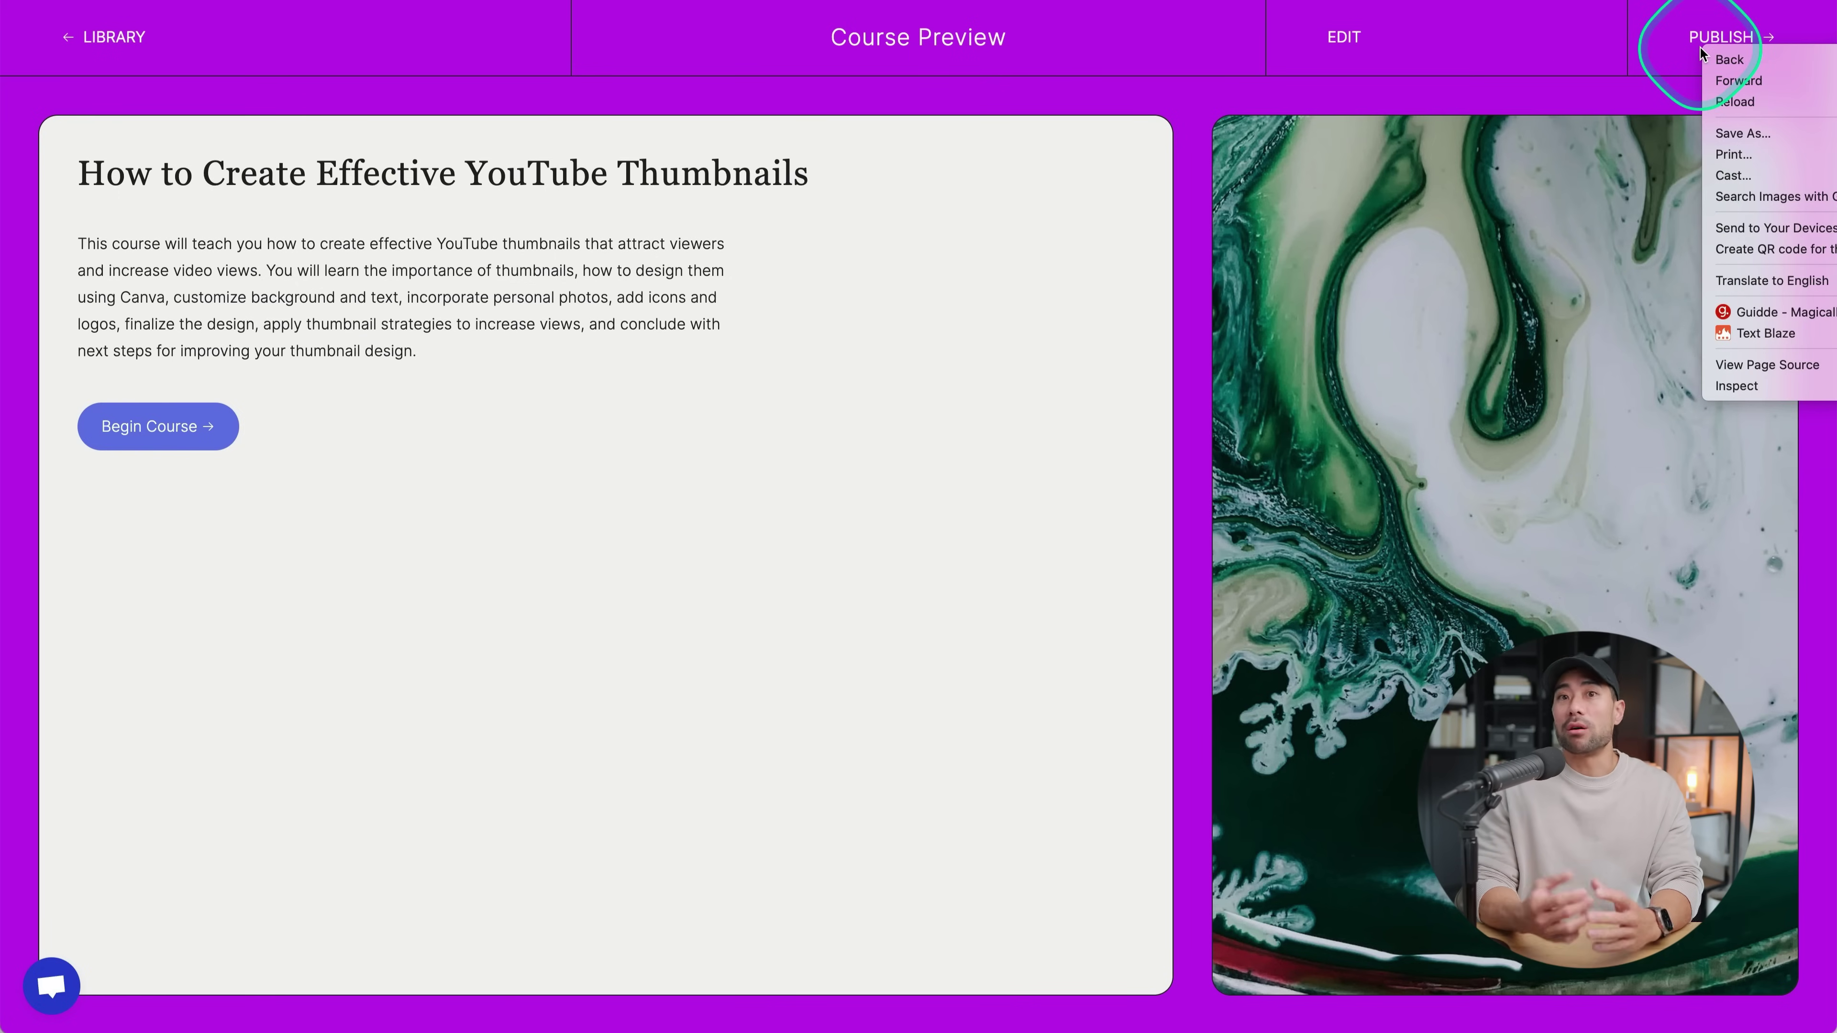
left_click(1680, 41)
left_click(1721, 36)
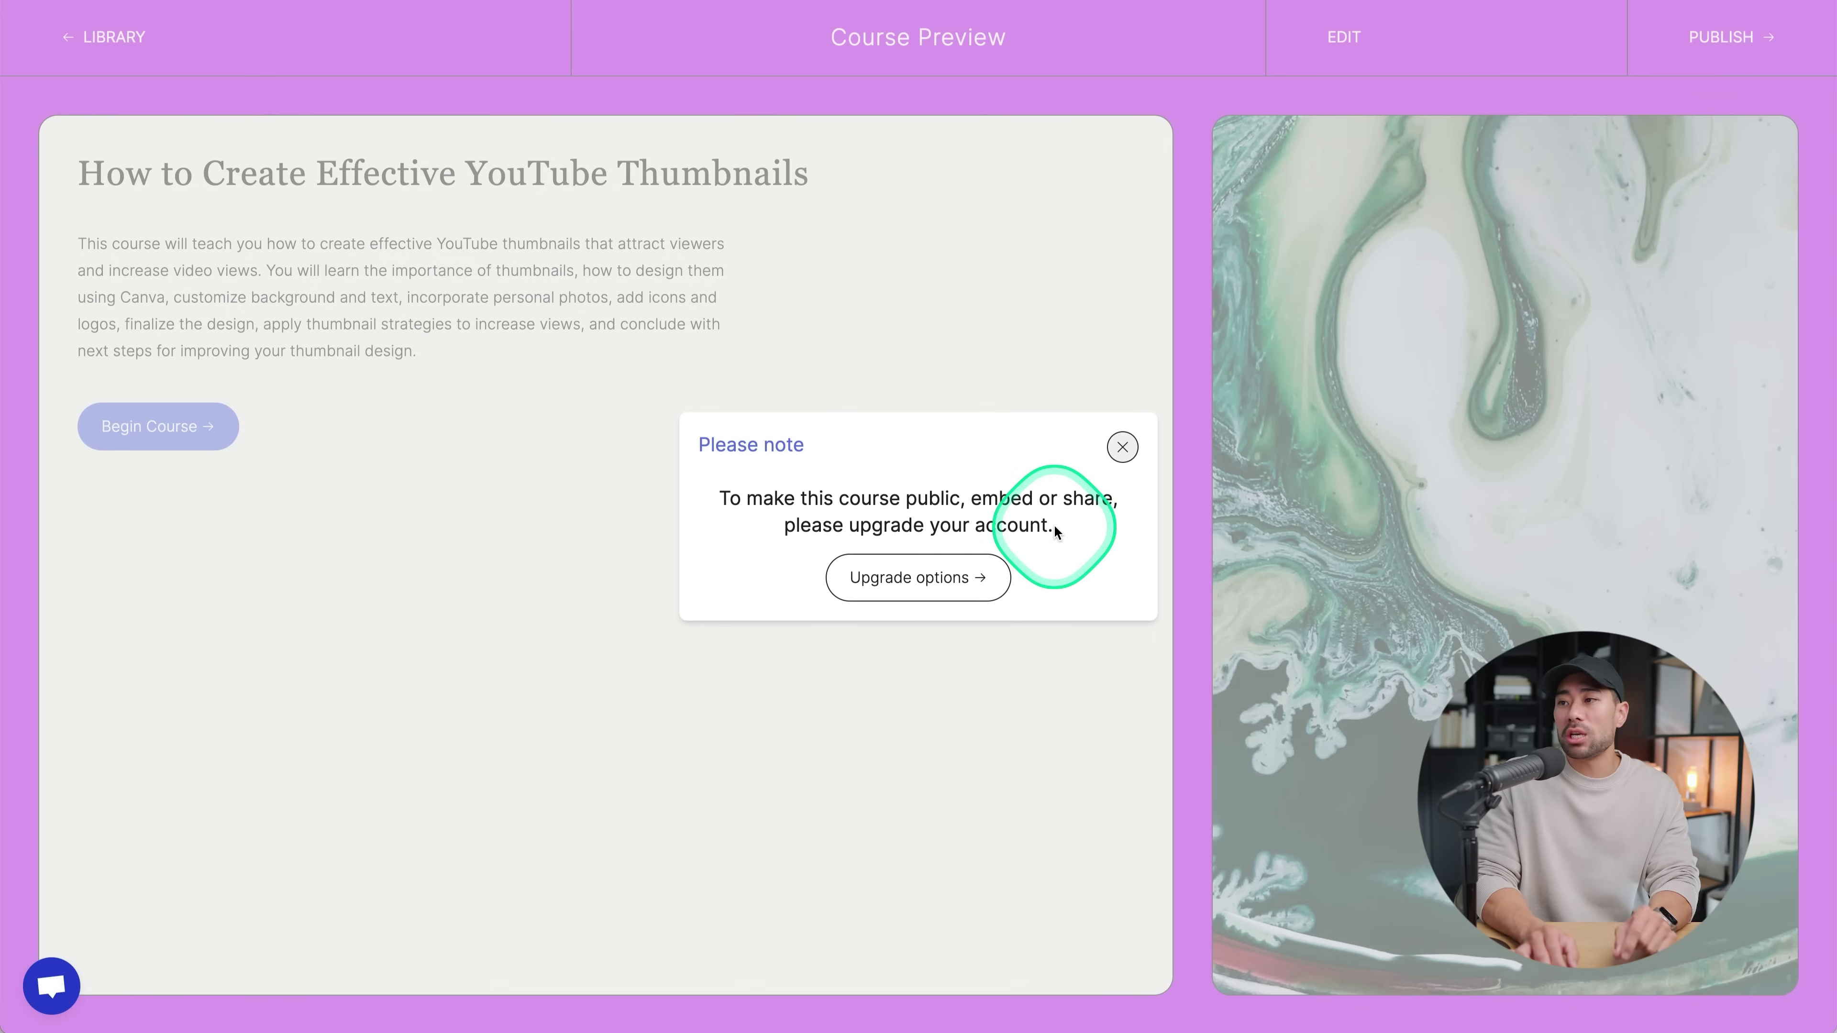
left_click(894, 594)
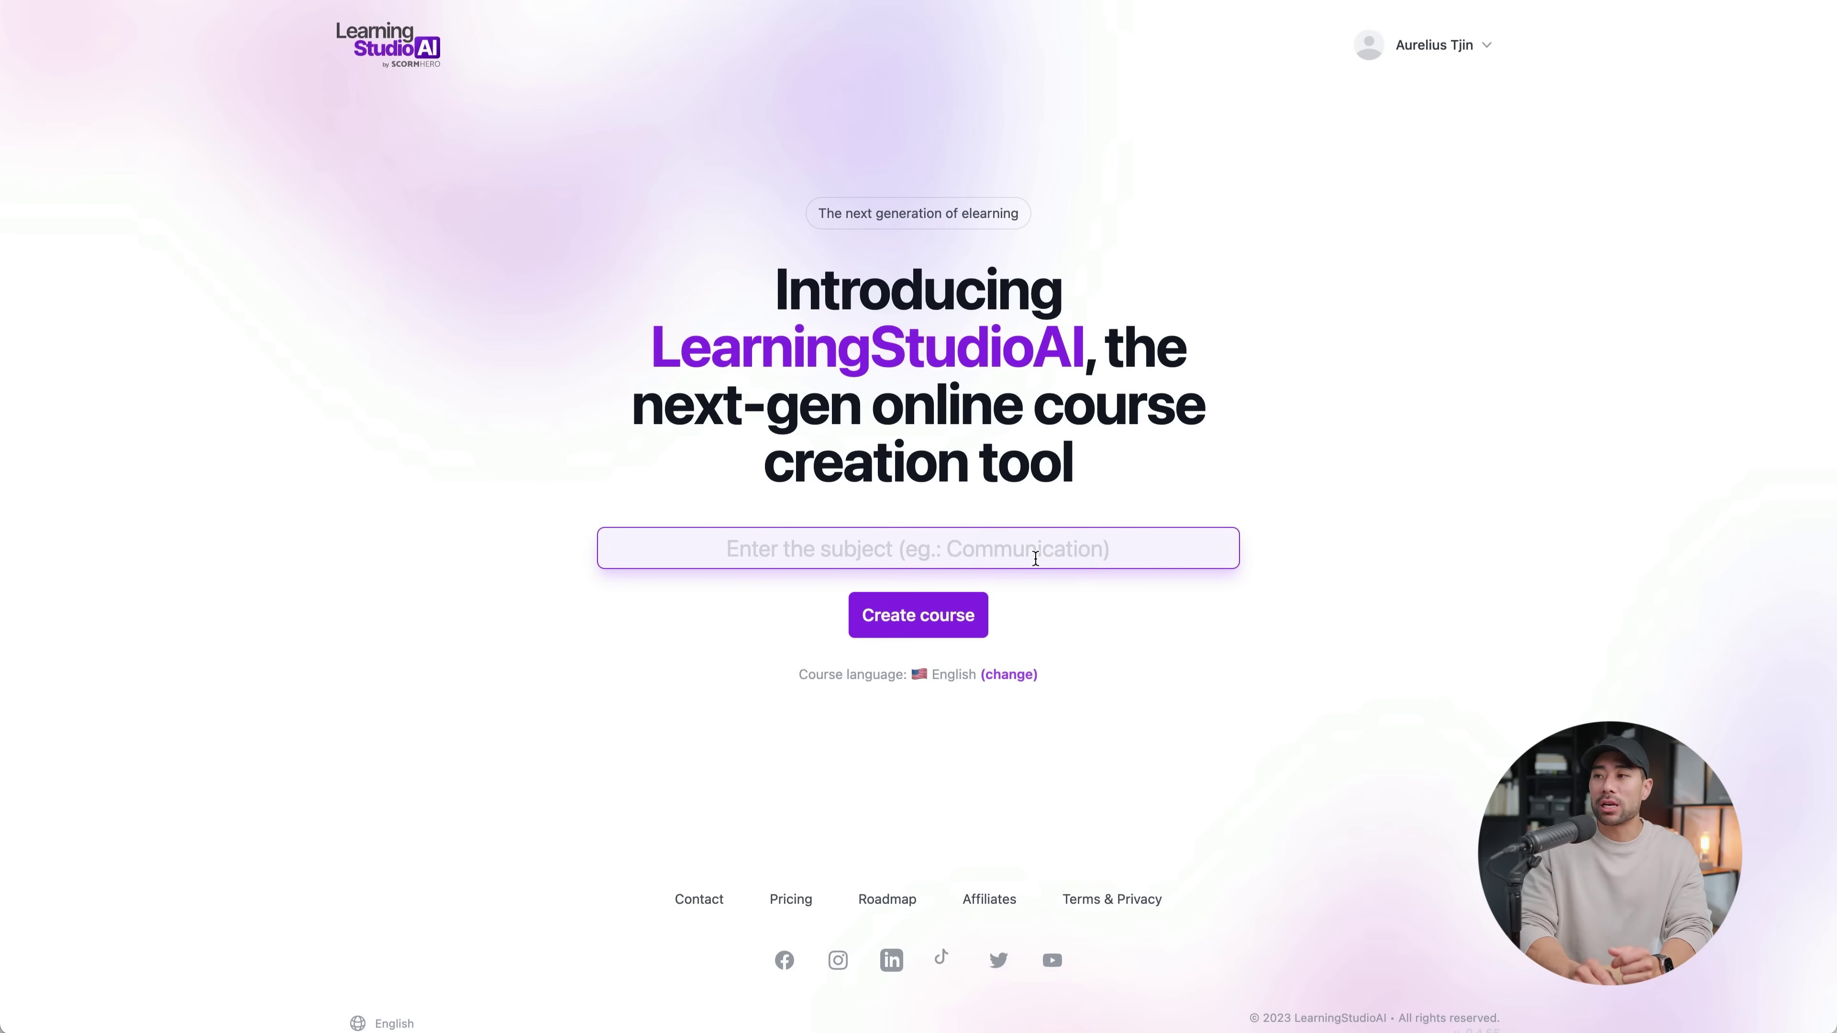
Focus the course subject field on LearningStudioAI's course-creation page
left_click(1035, 557)
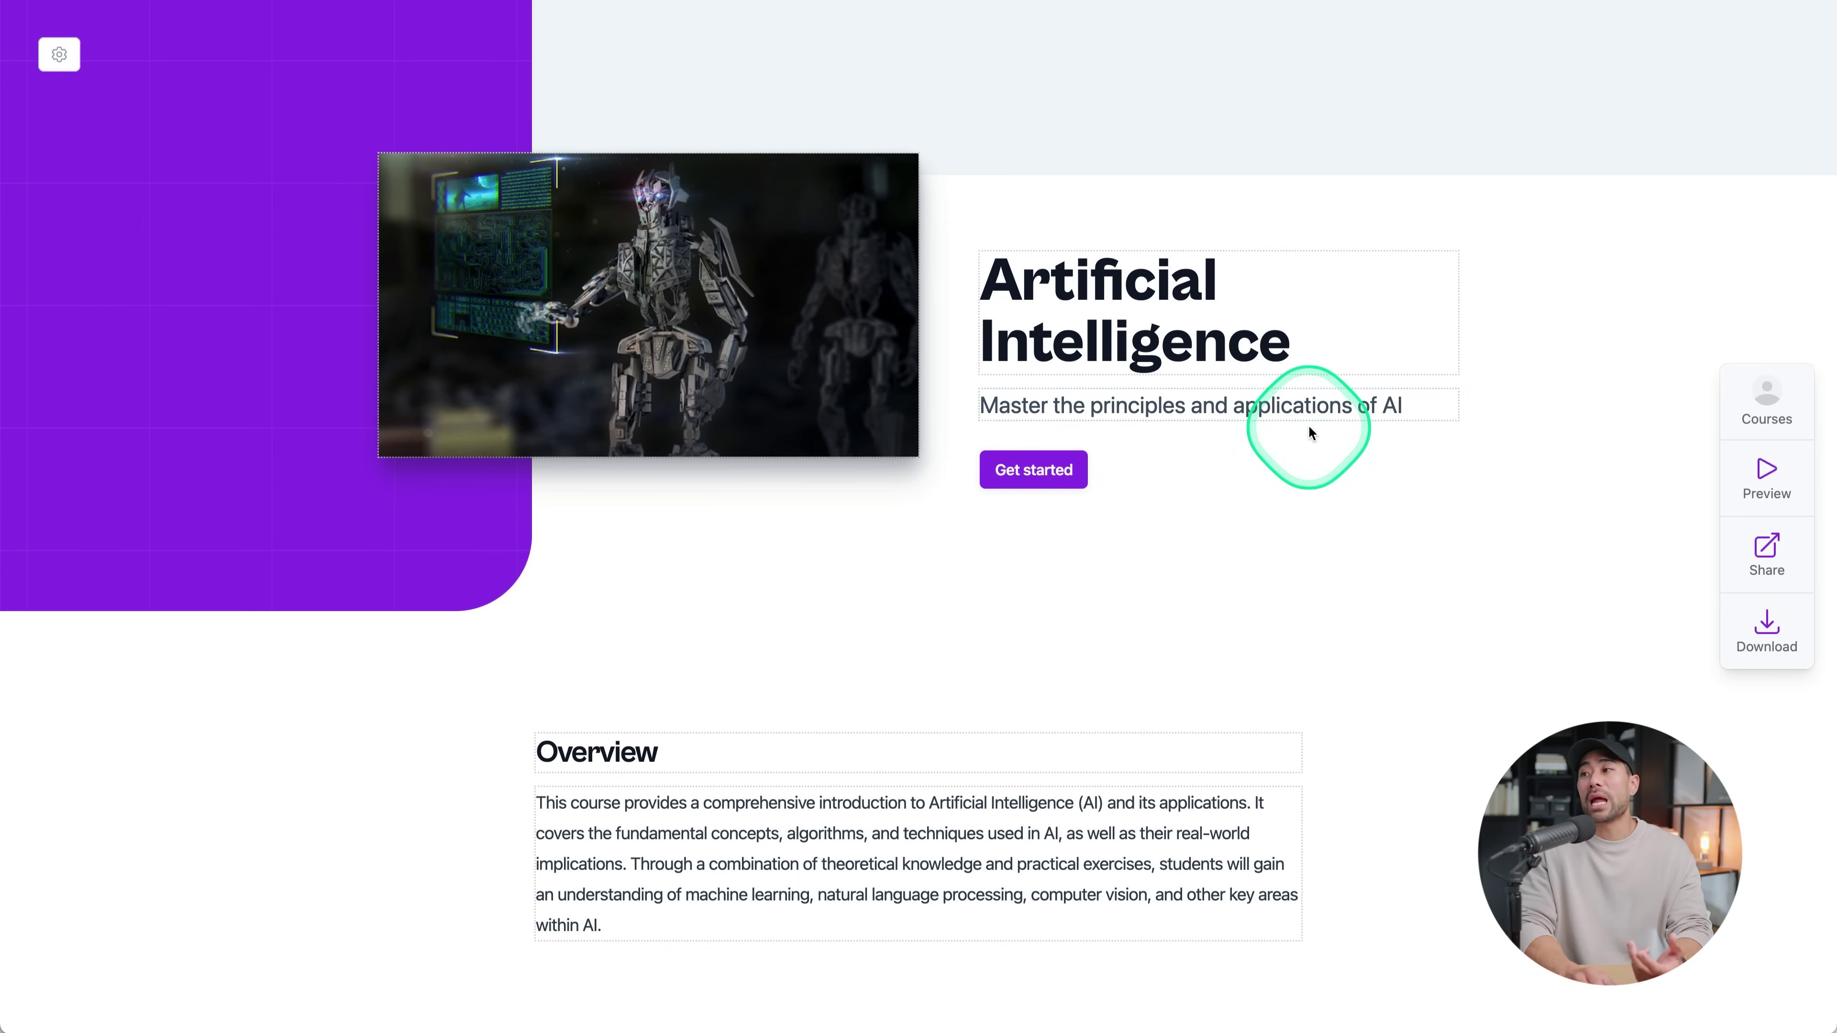
scroll(1268, 657, "down", 8)
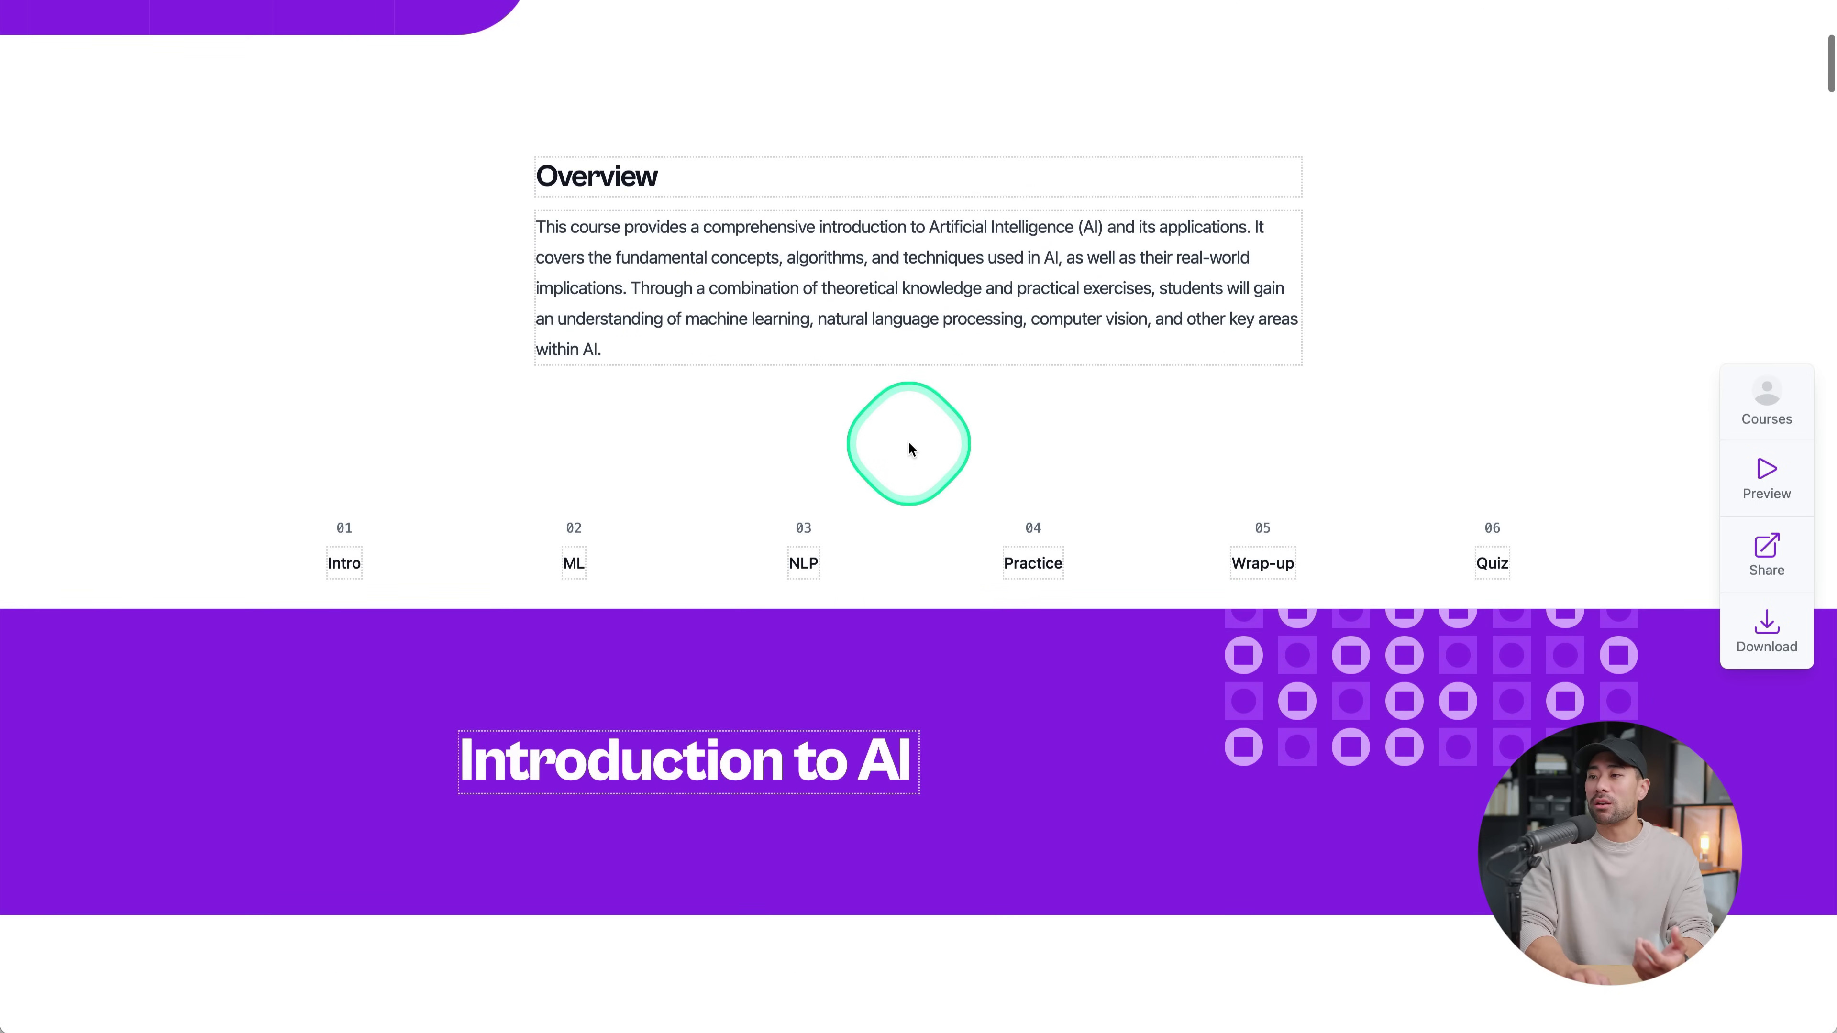
scroll(909, 442, "down", 20)
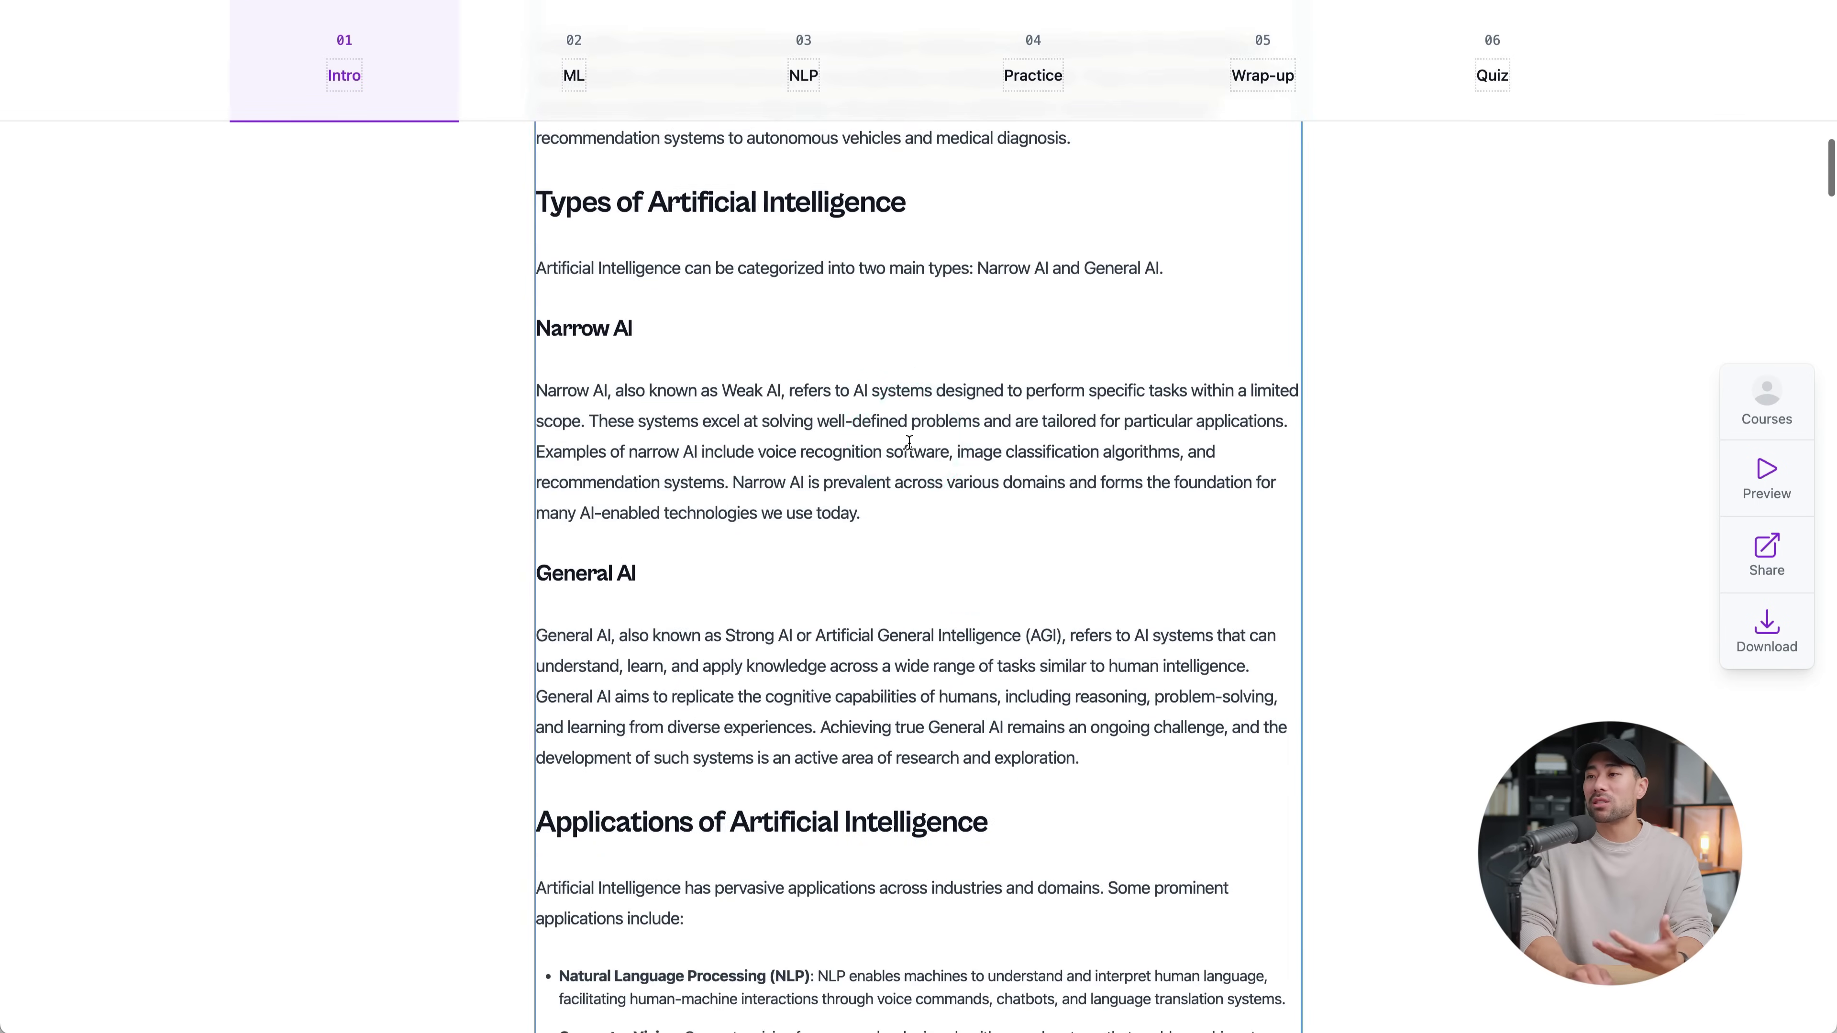
scroll(909, 443, "down", 20)
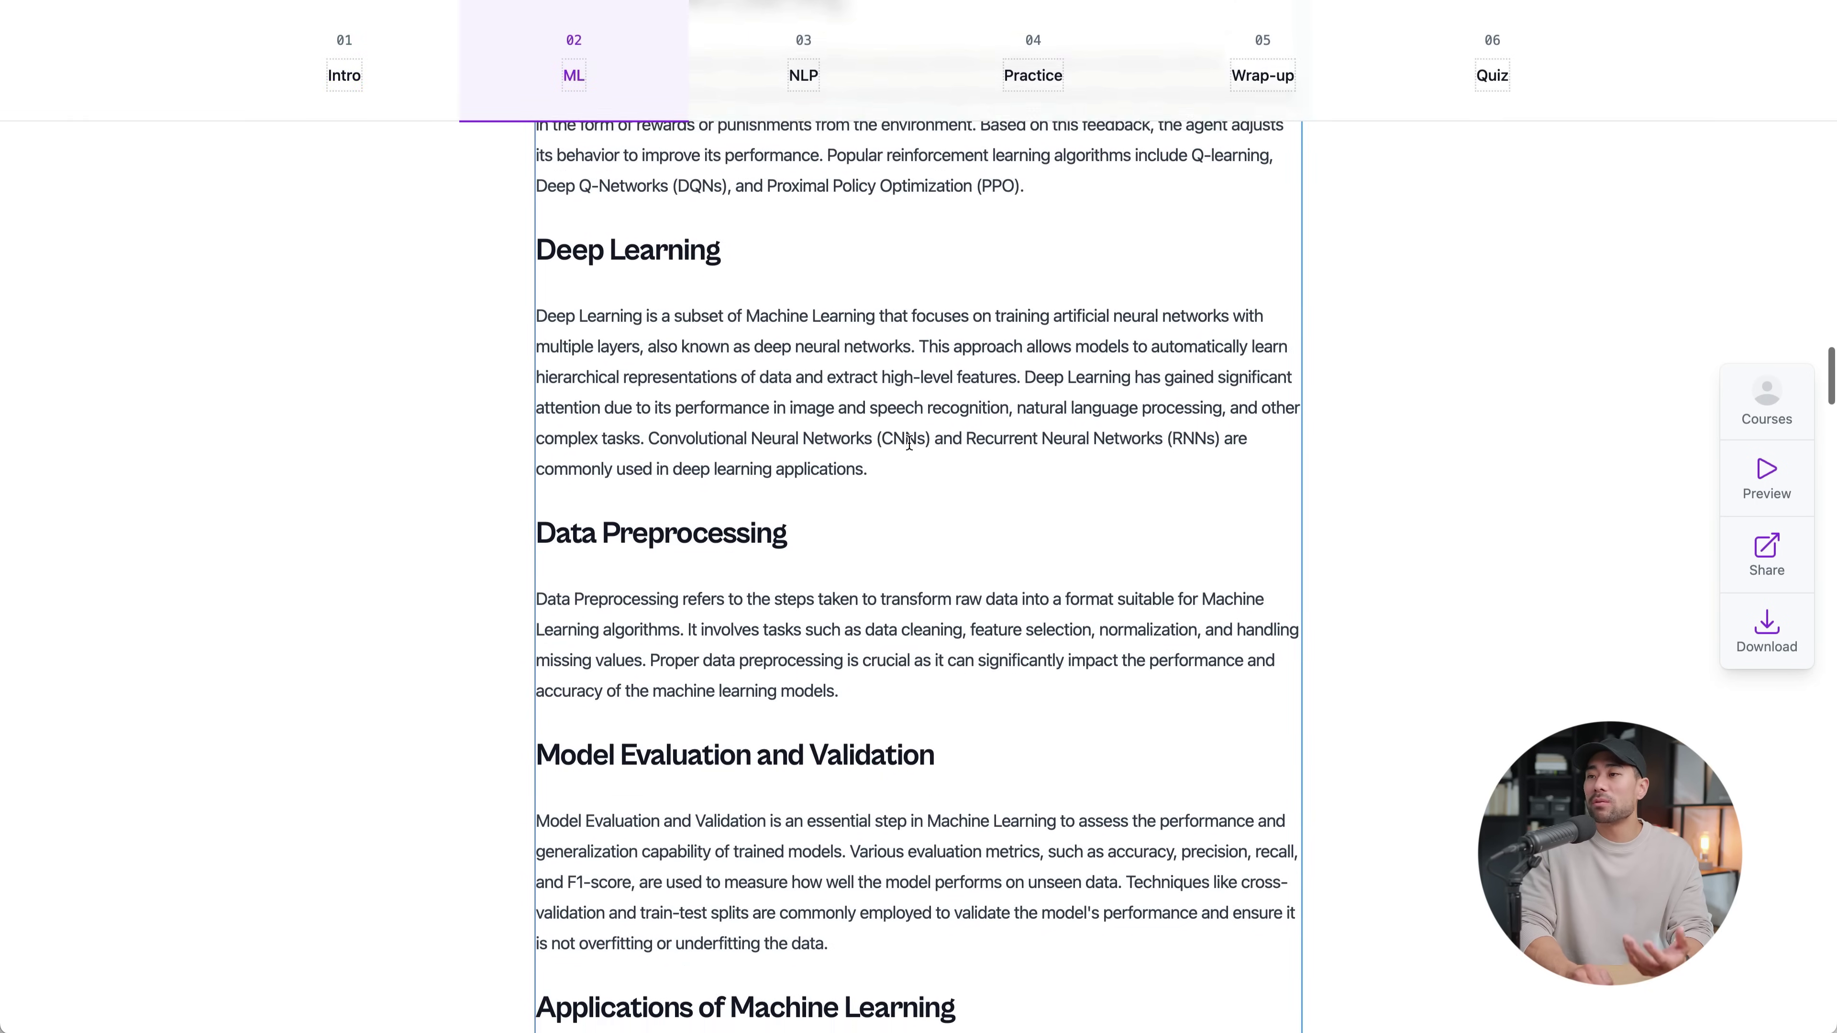
scroll(909, 443, "down", 20)
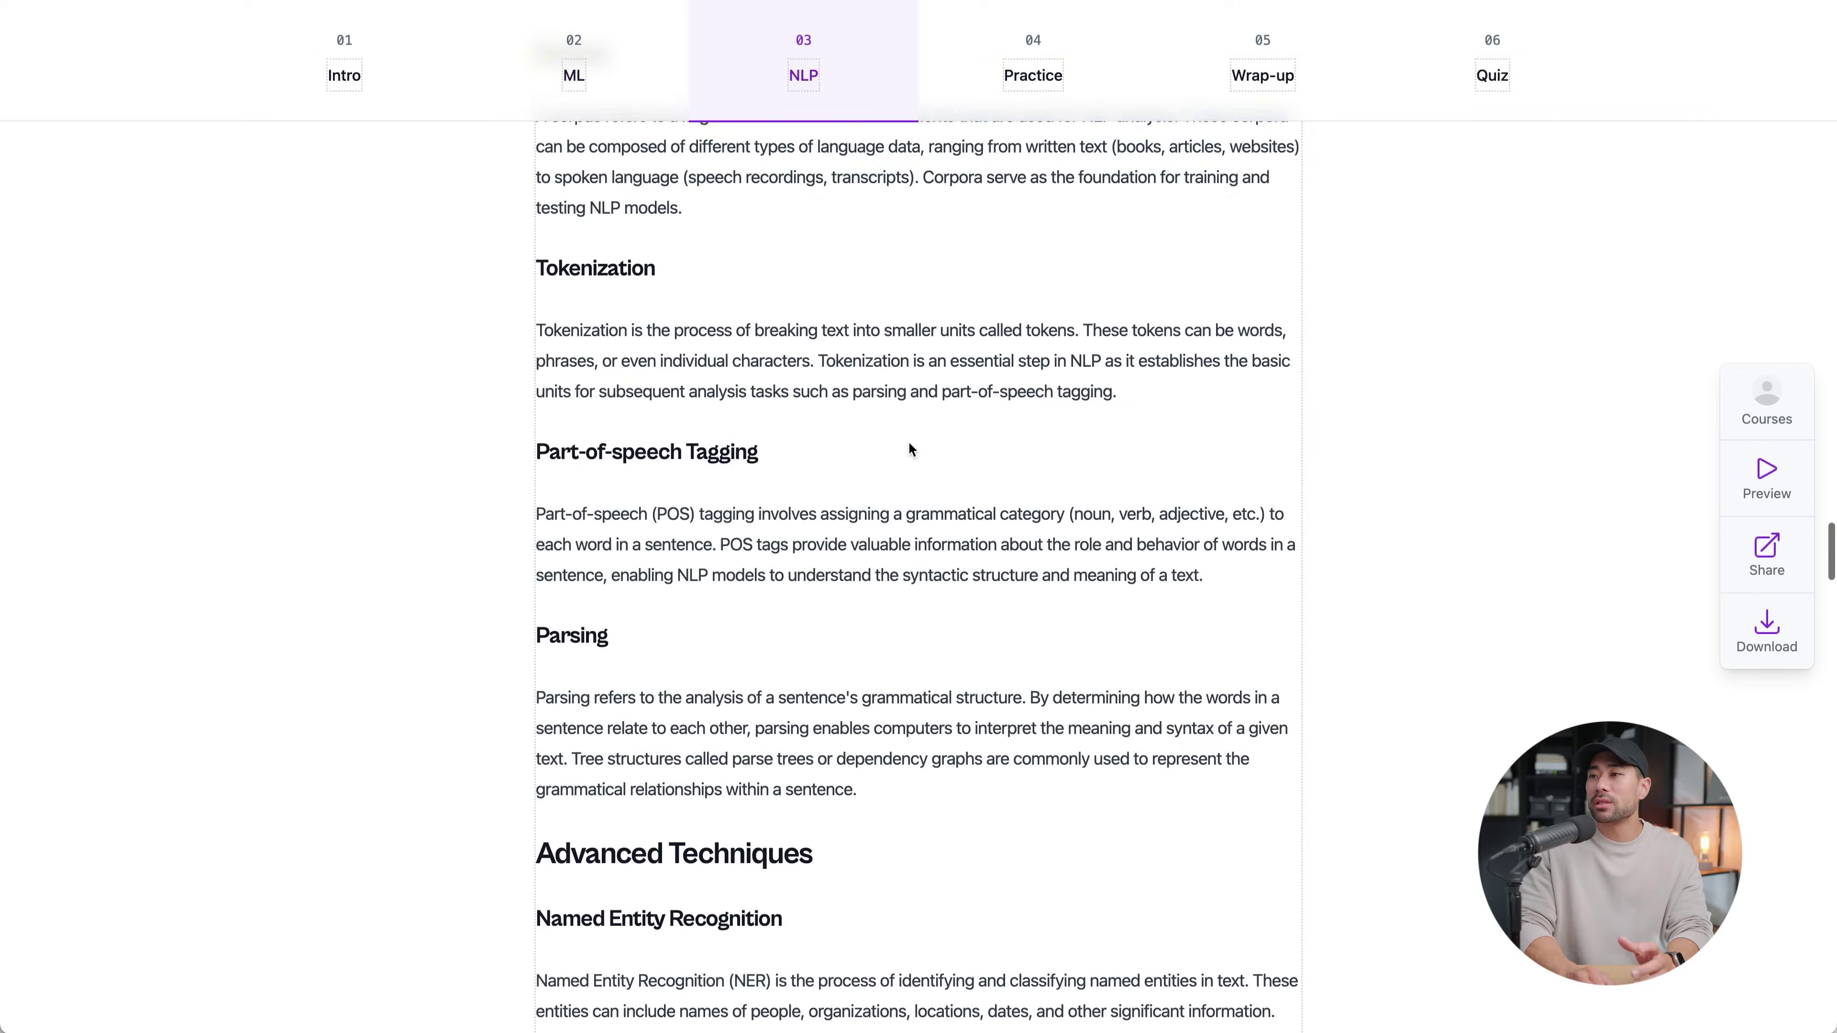
scroll(909, 443, "down", 20)
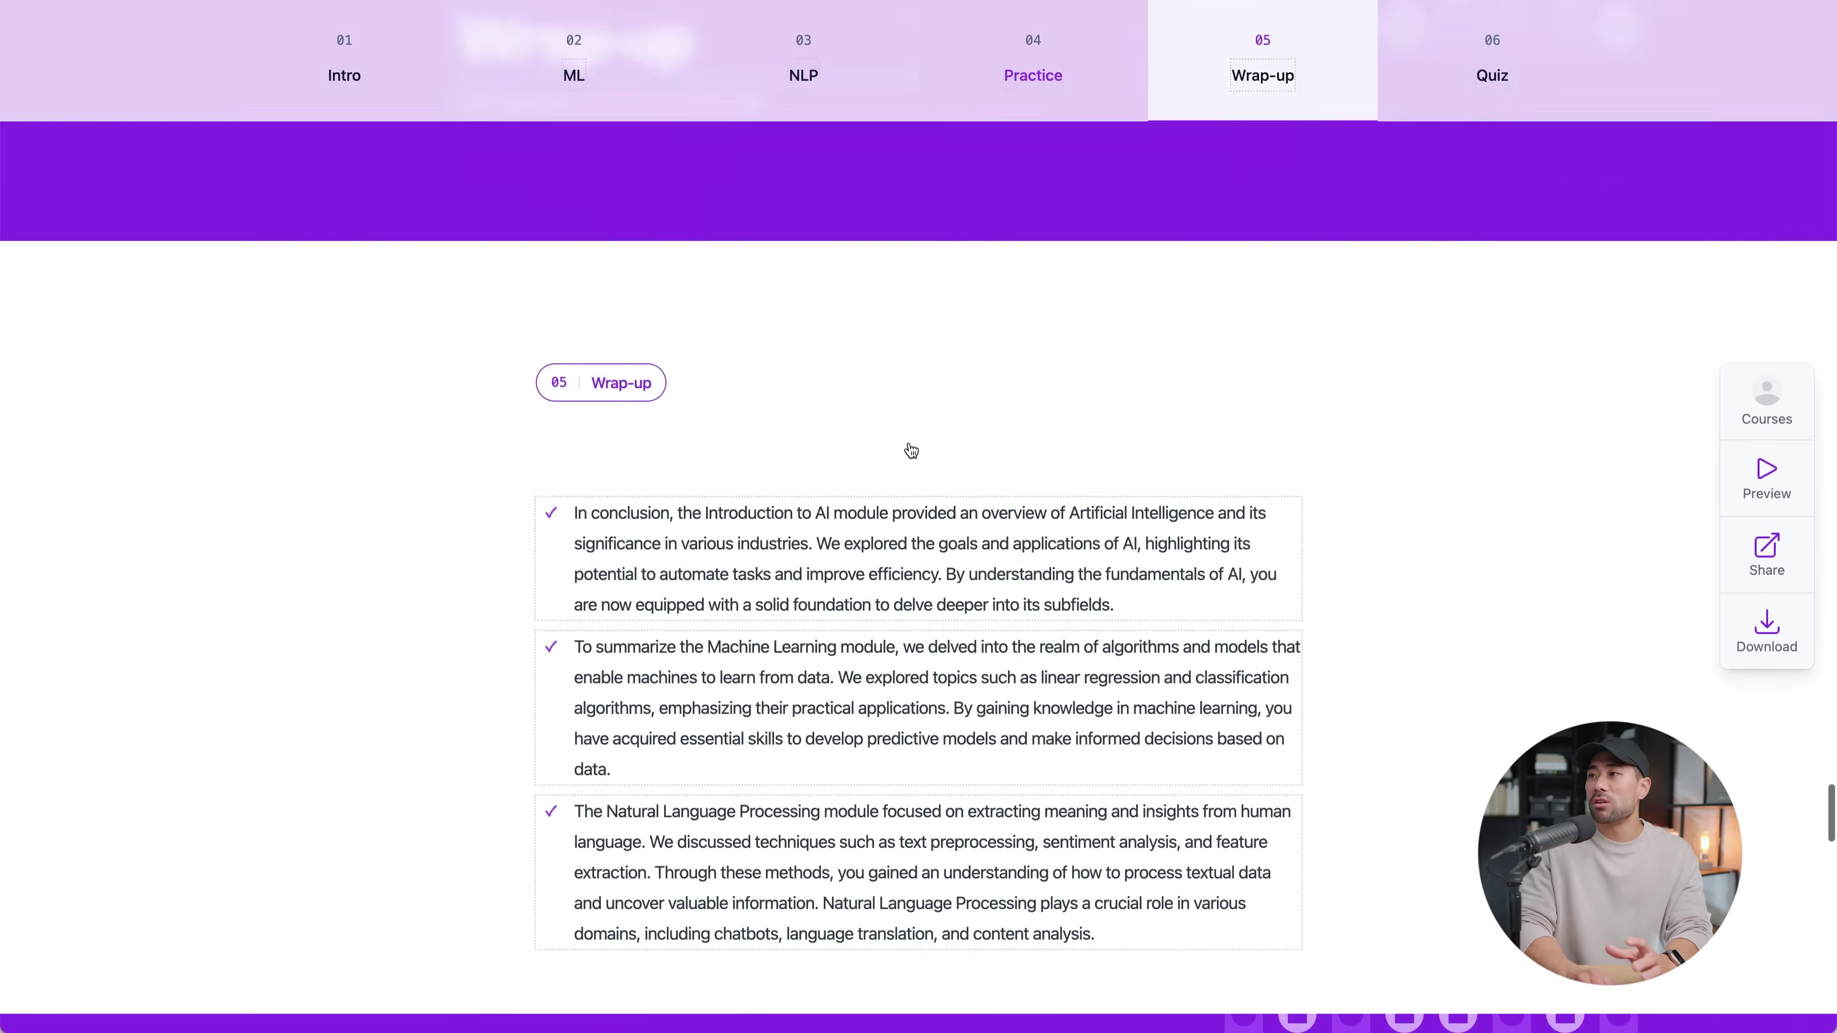
scroll(909, 449, "down", 20)
scroll(909, 449, "up", 20)
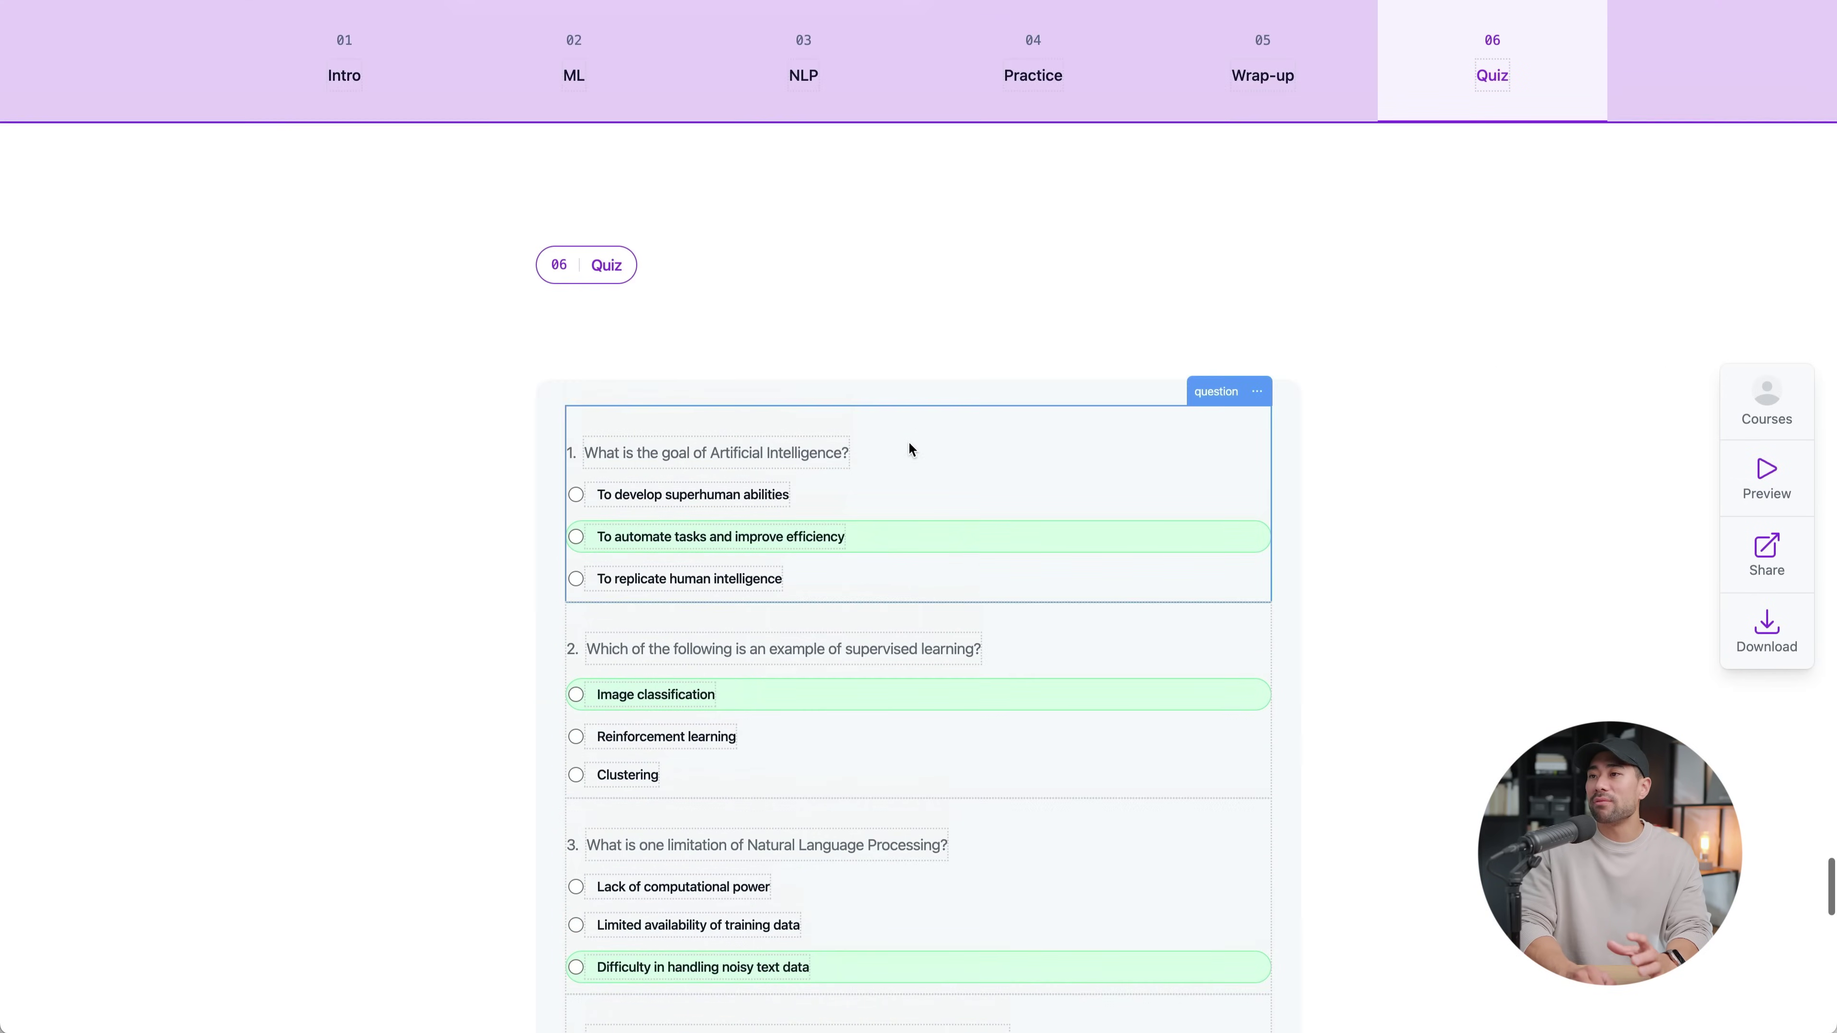
scroll(908, 445, "up", 8)
scroll(908, 445, "down", 10)
left_click(917, 637)
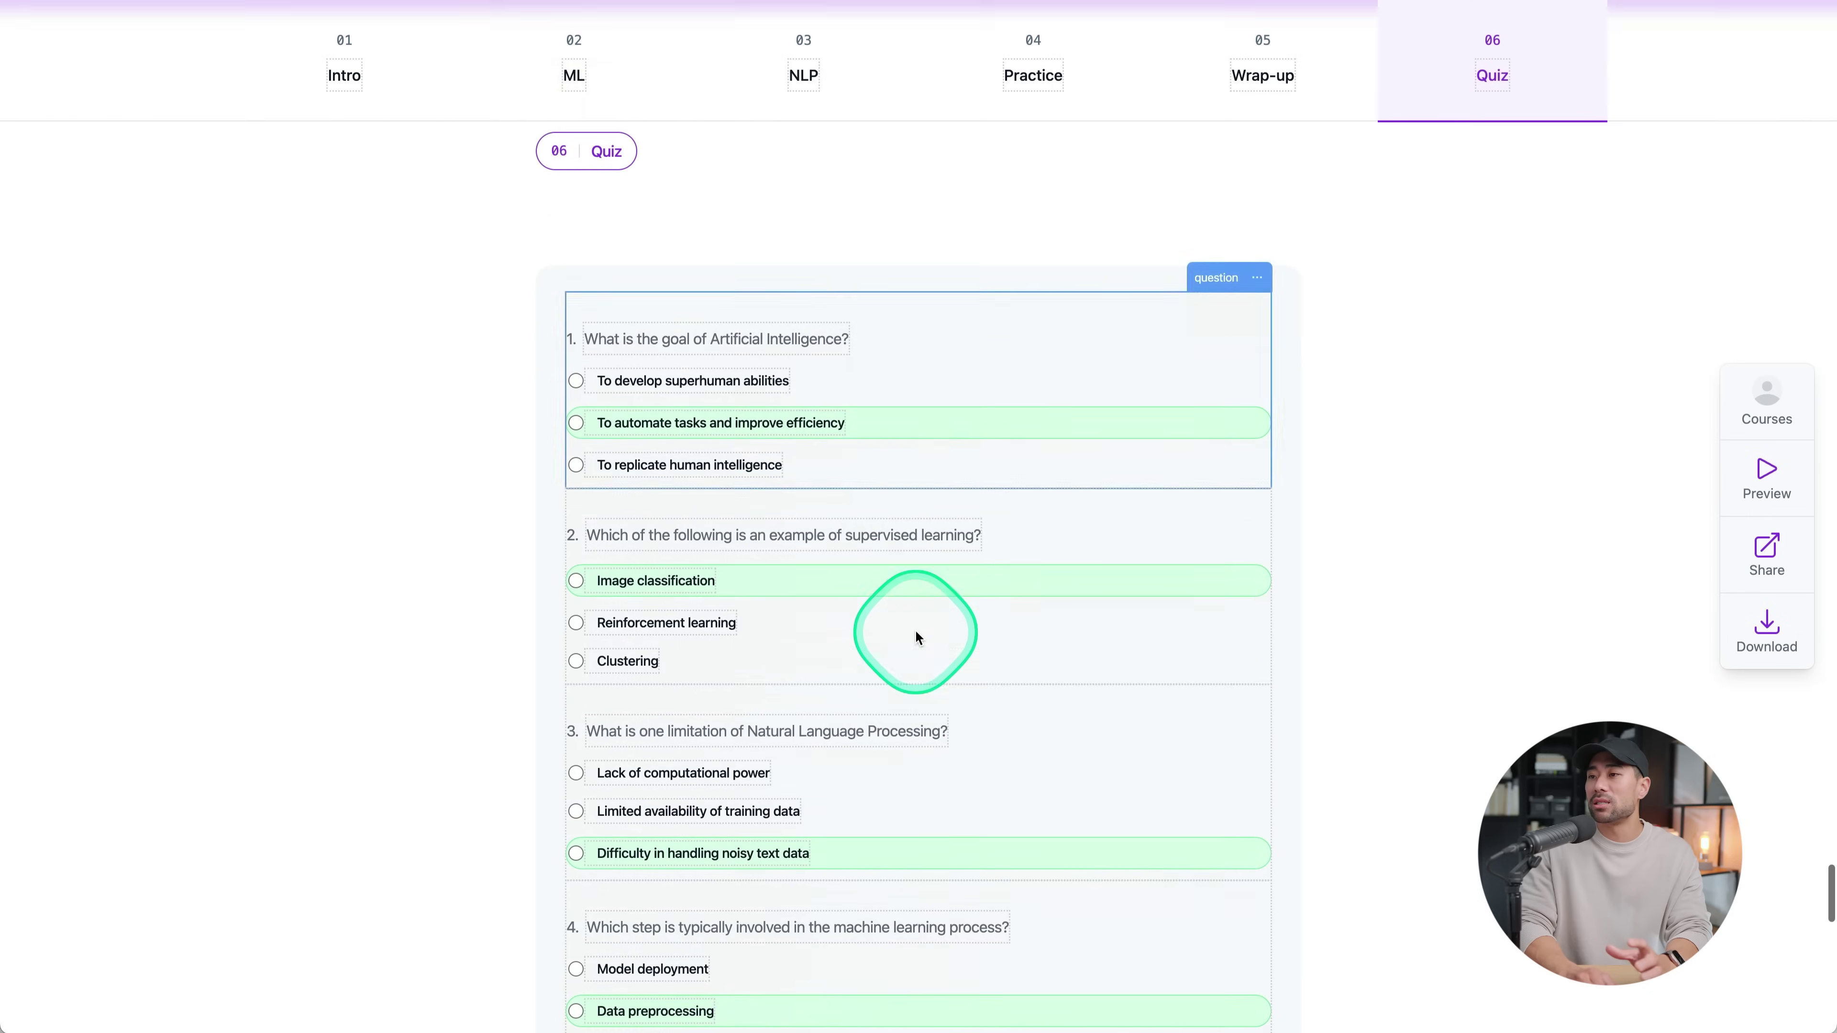
scroll(917, 636, "down", 12)
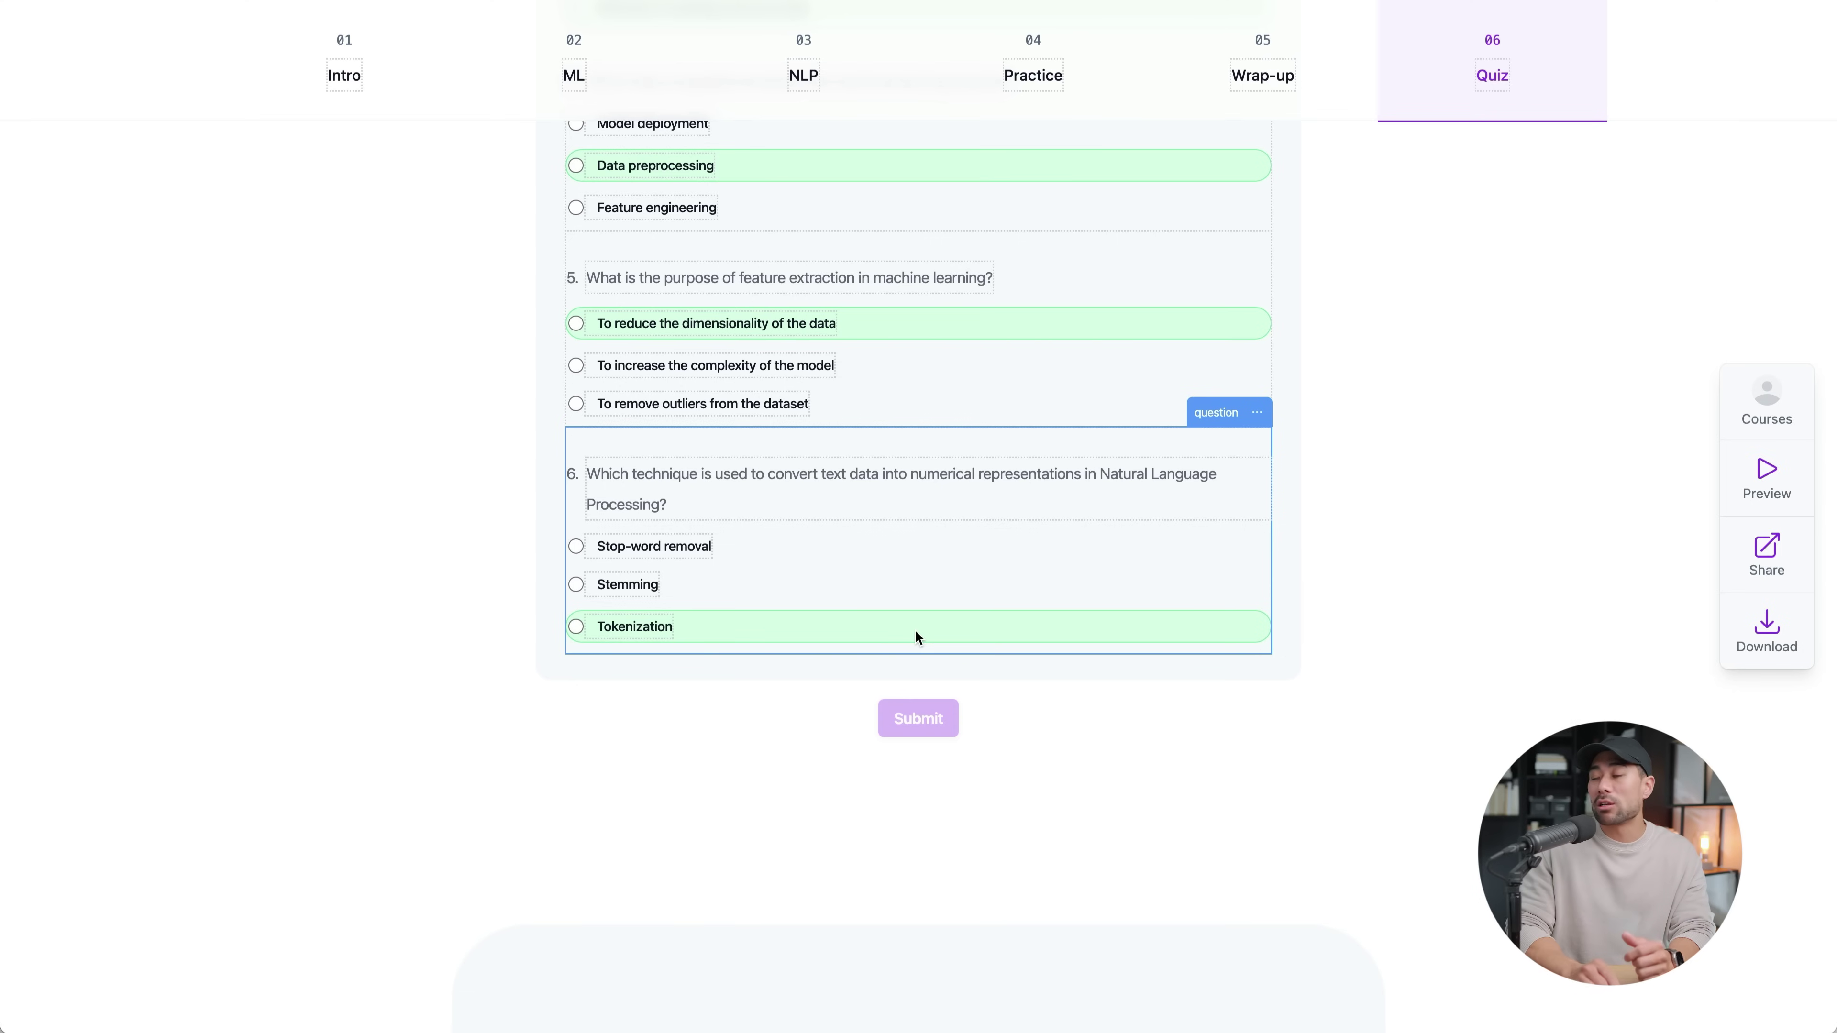
scroll(1193, 696, "up", 20)
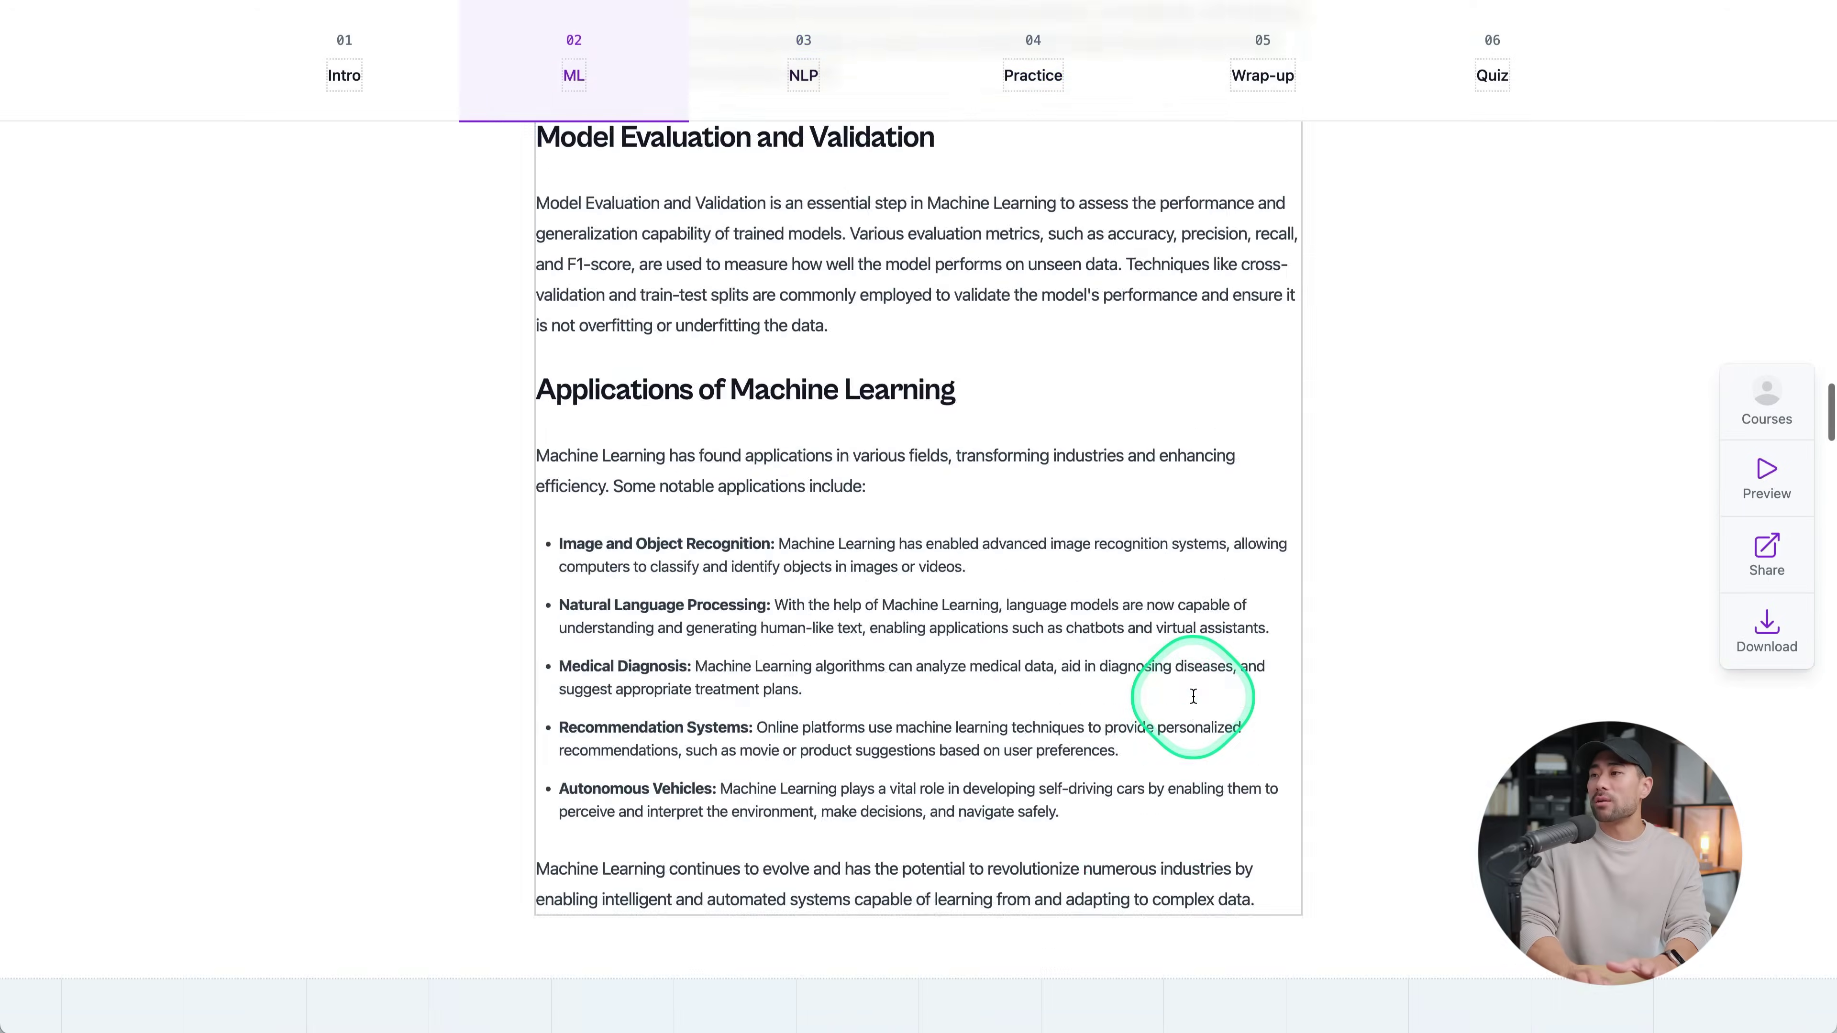
scroll(1193, 696, "up", 20)
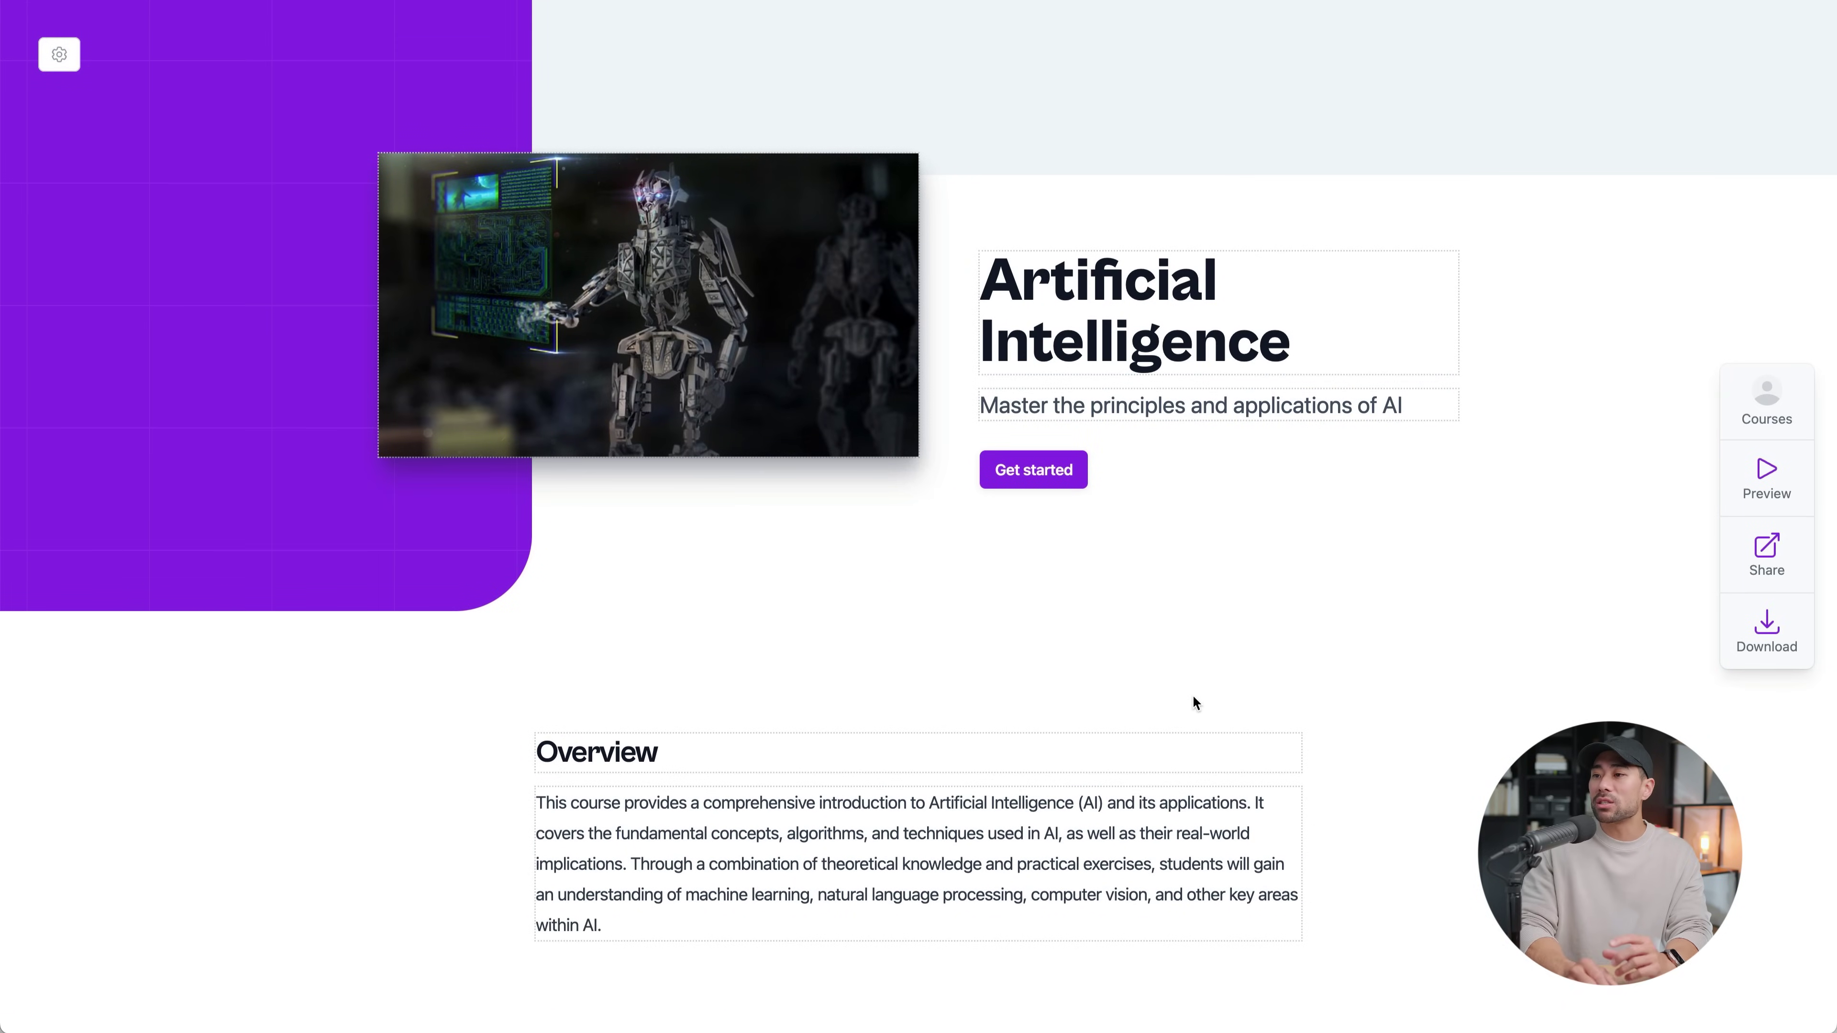
scroll(1192, 702, "down", 20)
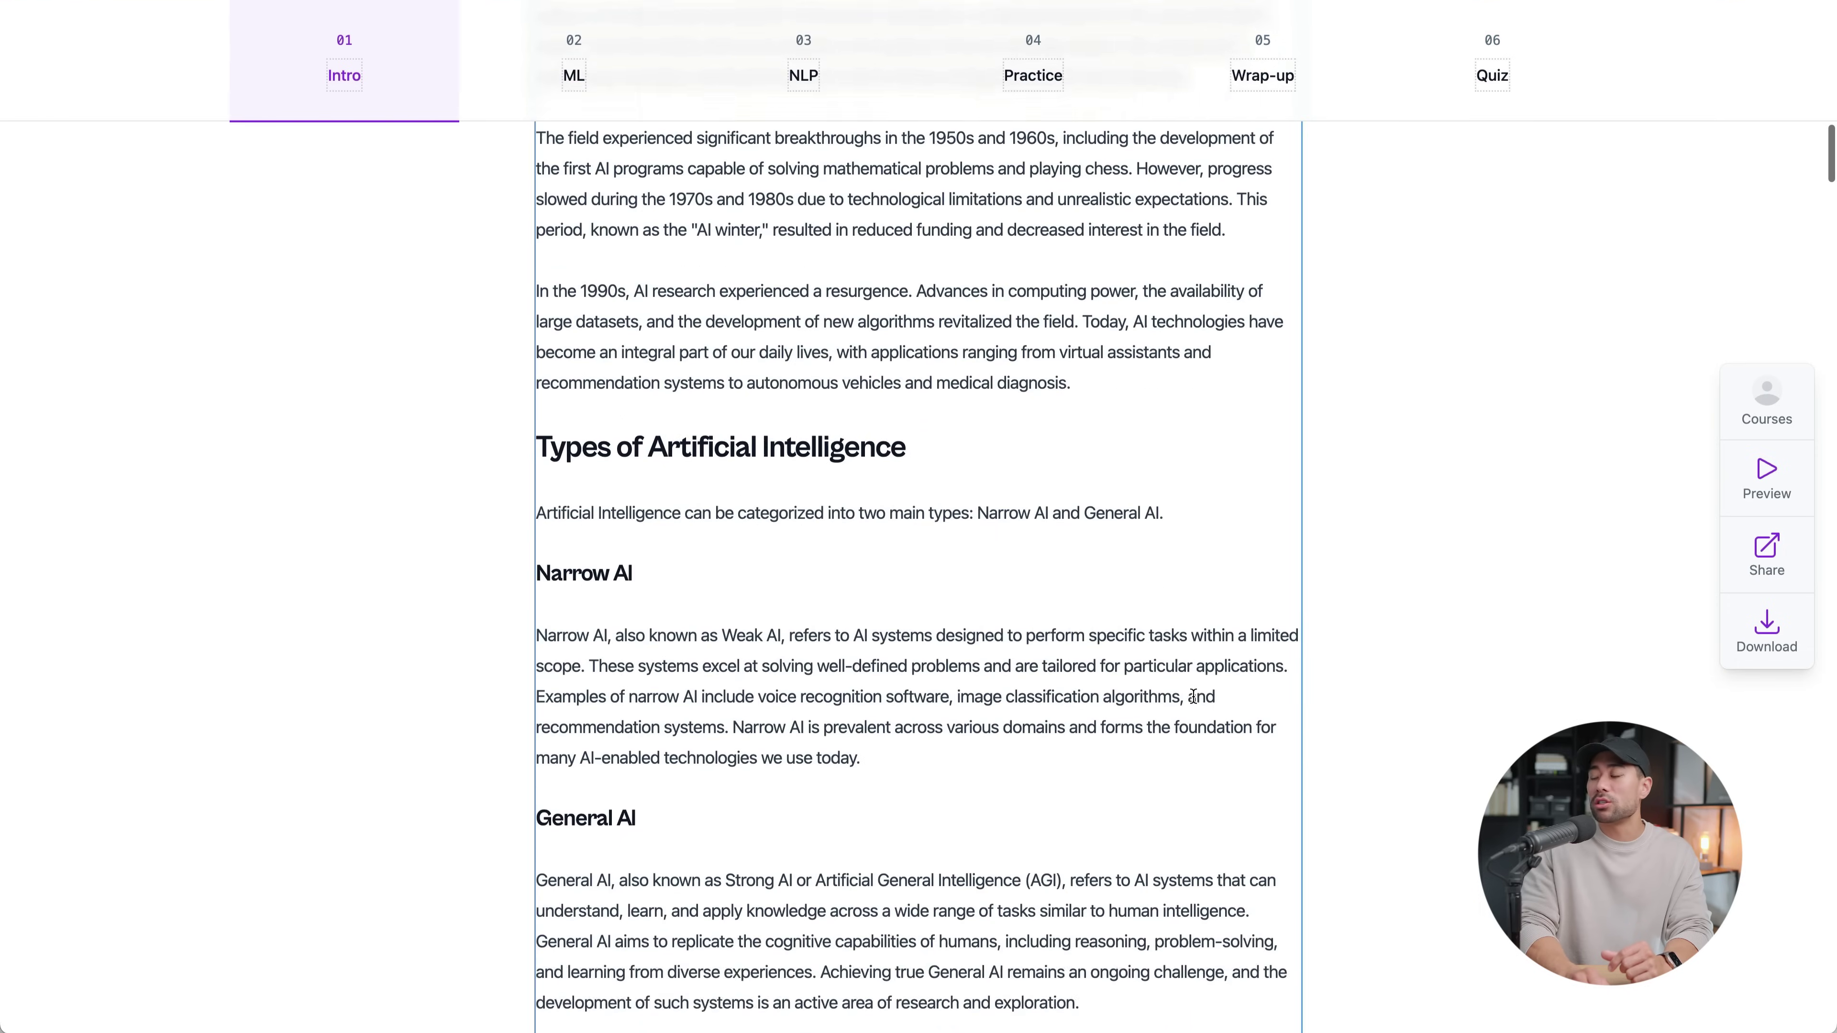
scroll(1193, 696, "down", 5)
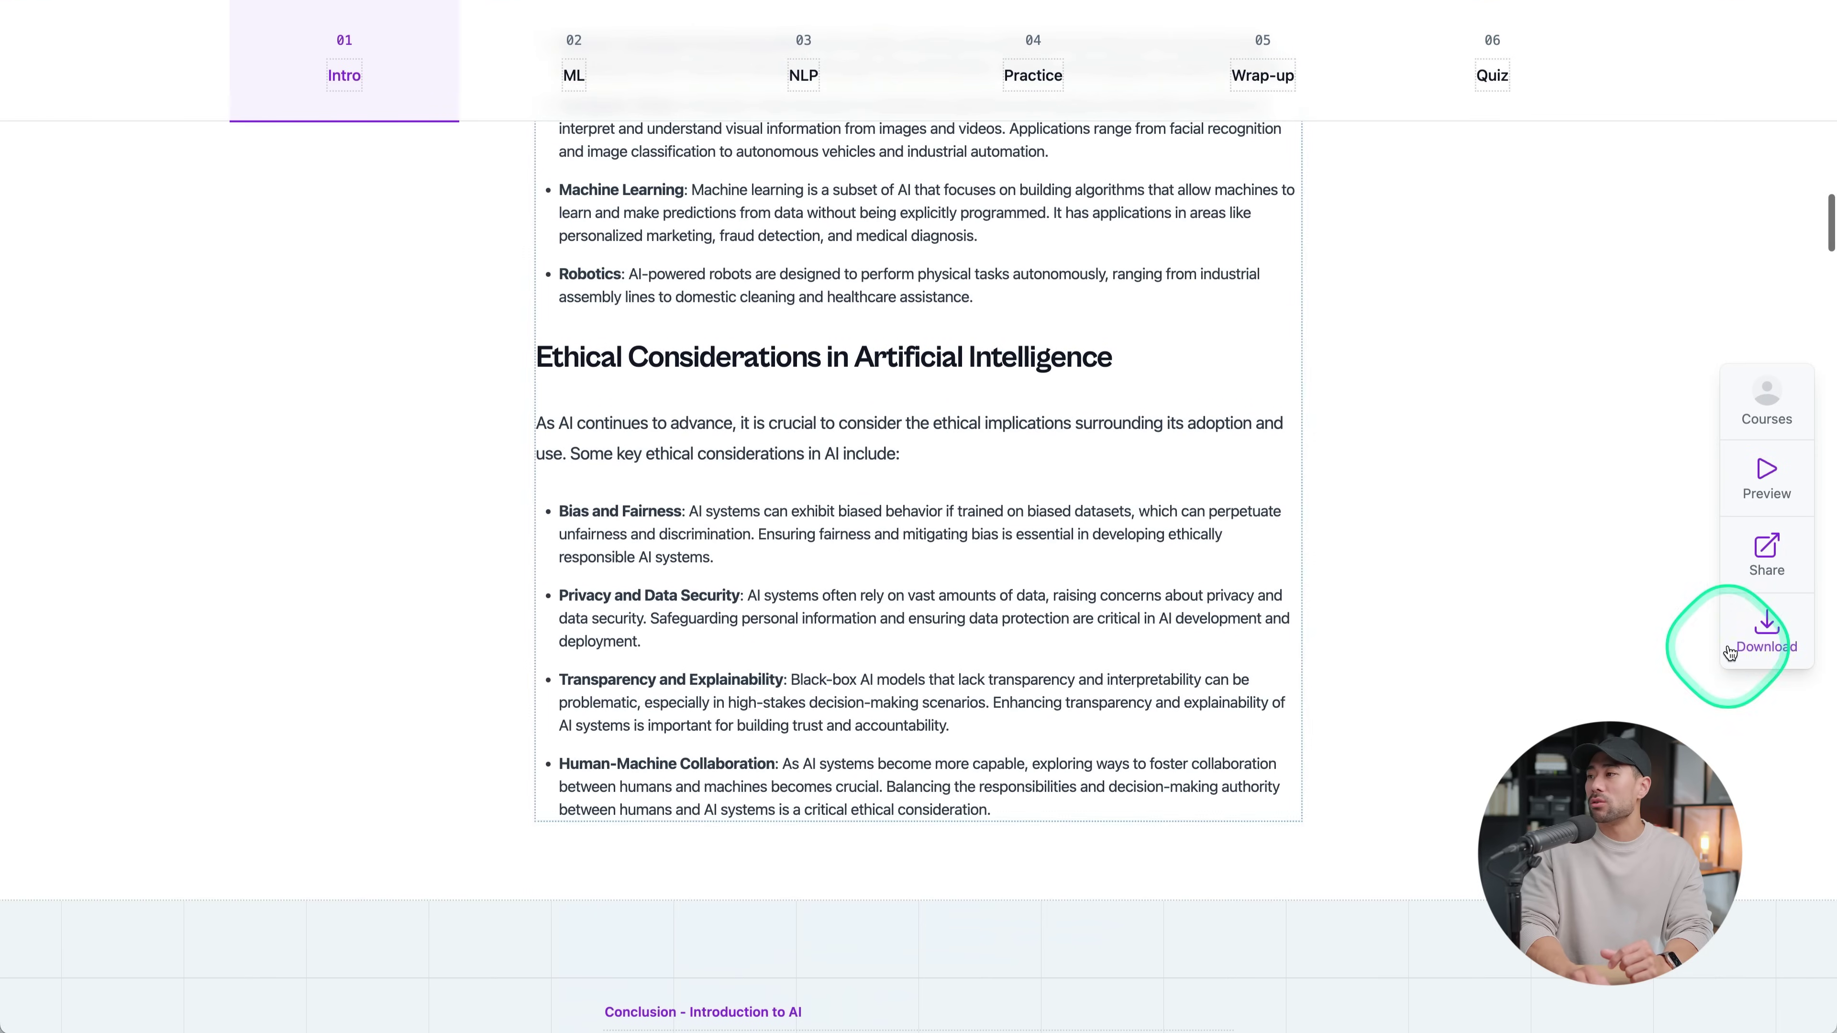
Preview the Artificial Intelligence course and copy its share link
left_click(1765, 481)
left_click(982, 466)
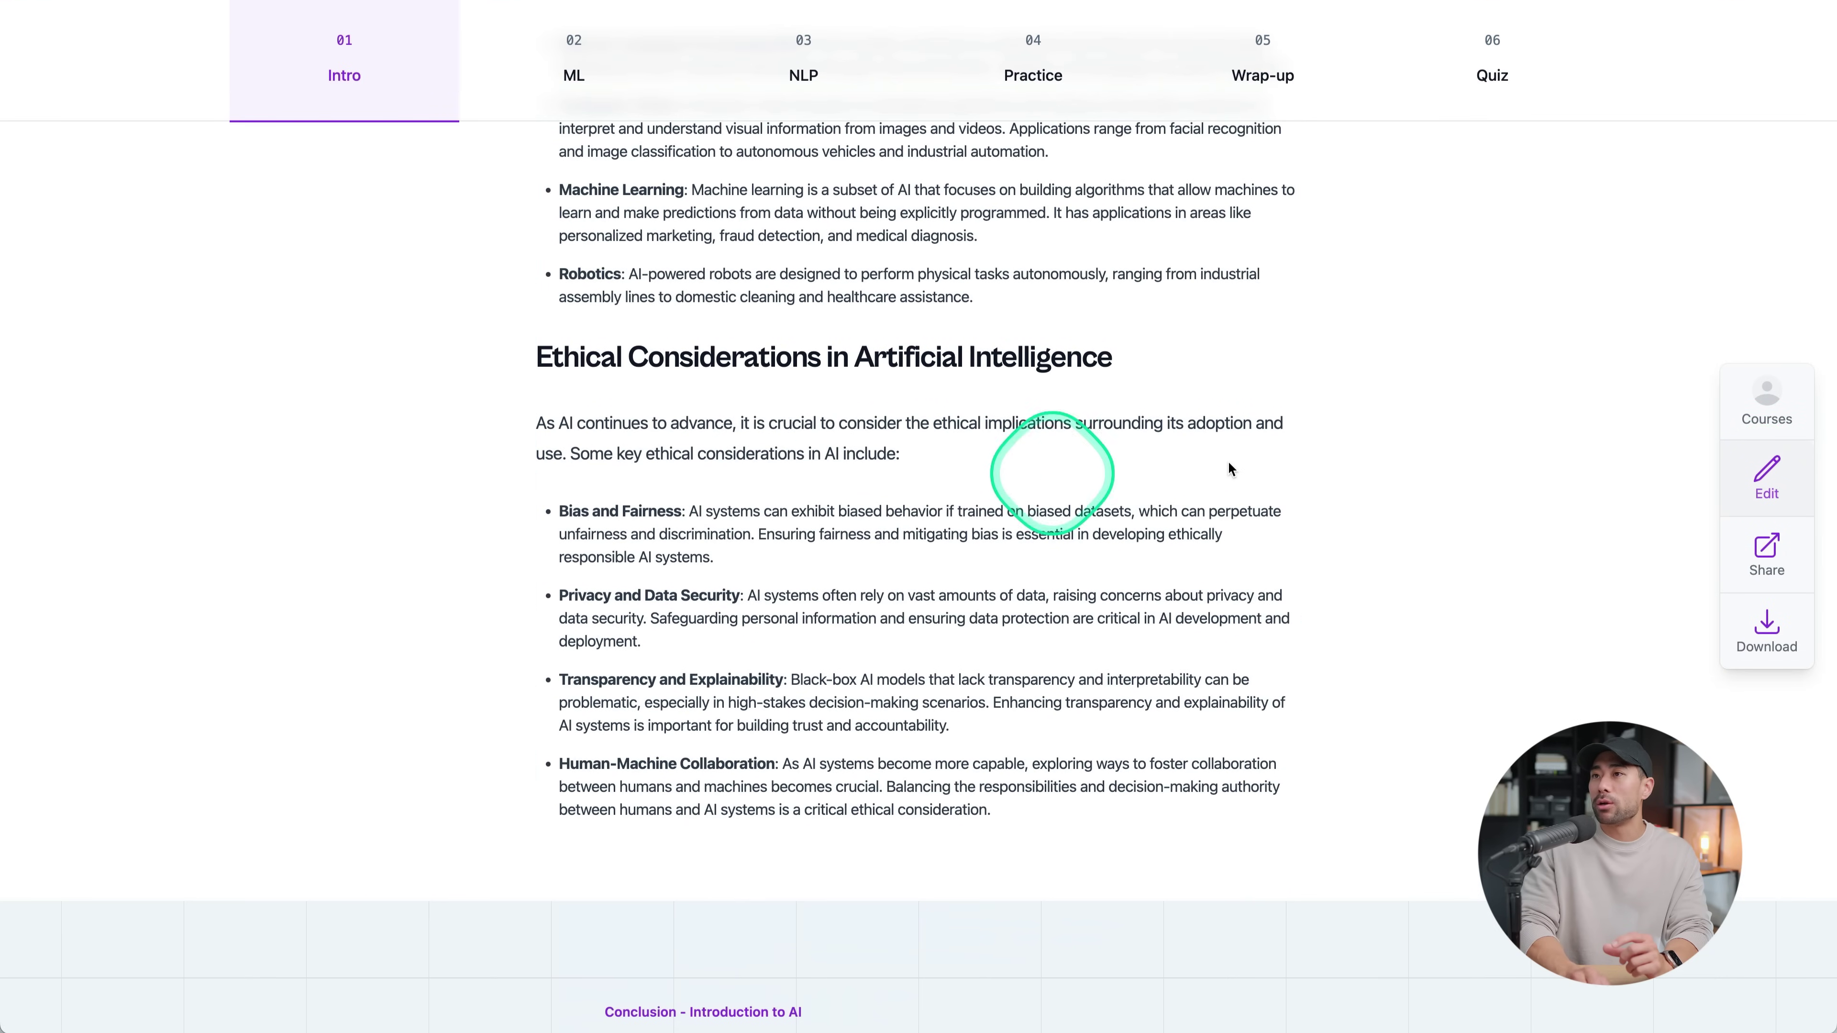
left_click(1767, 553)
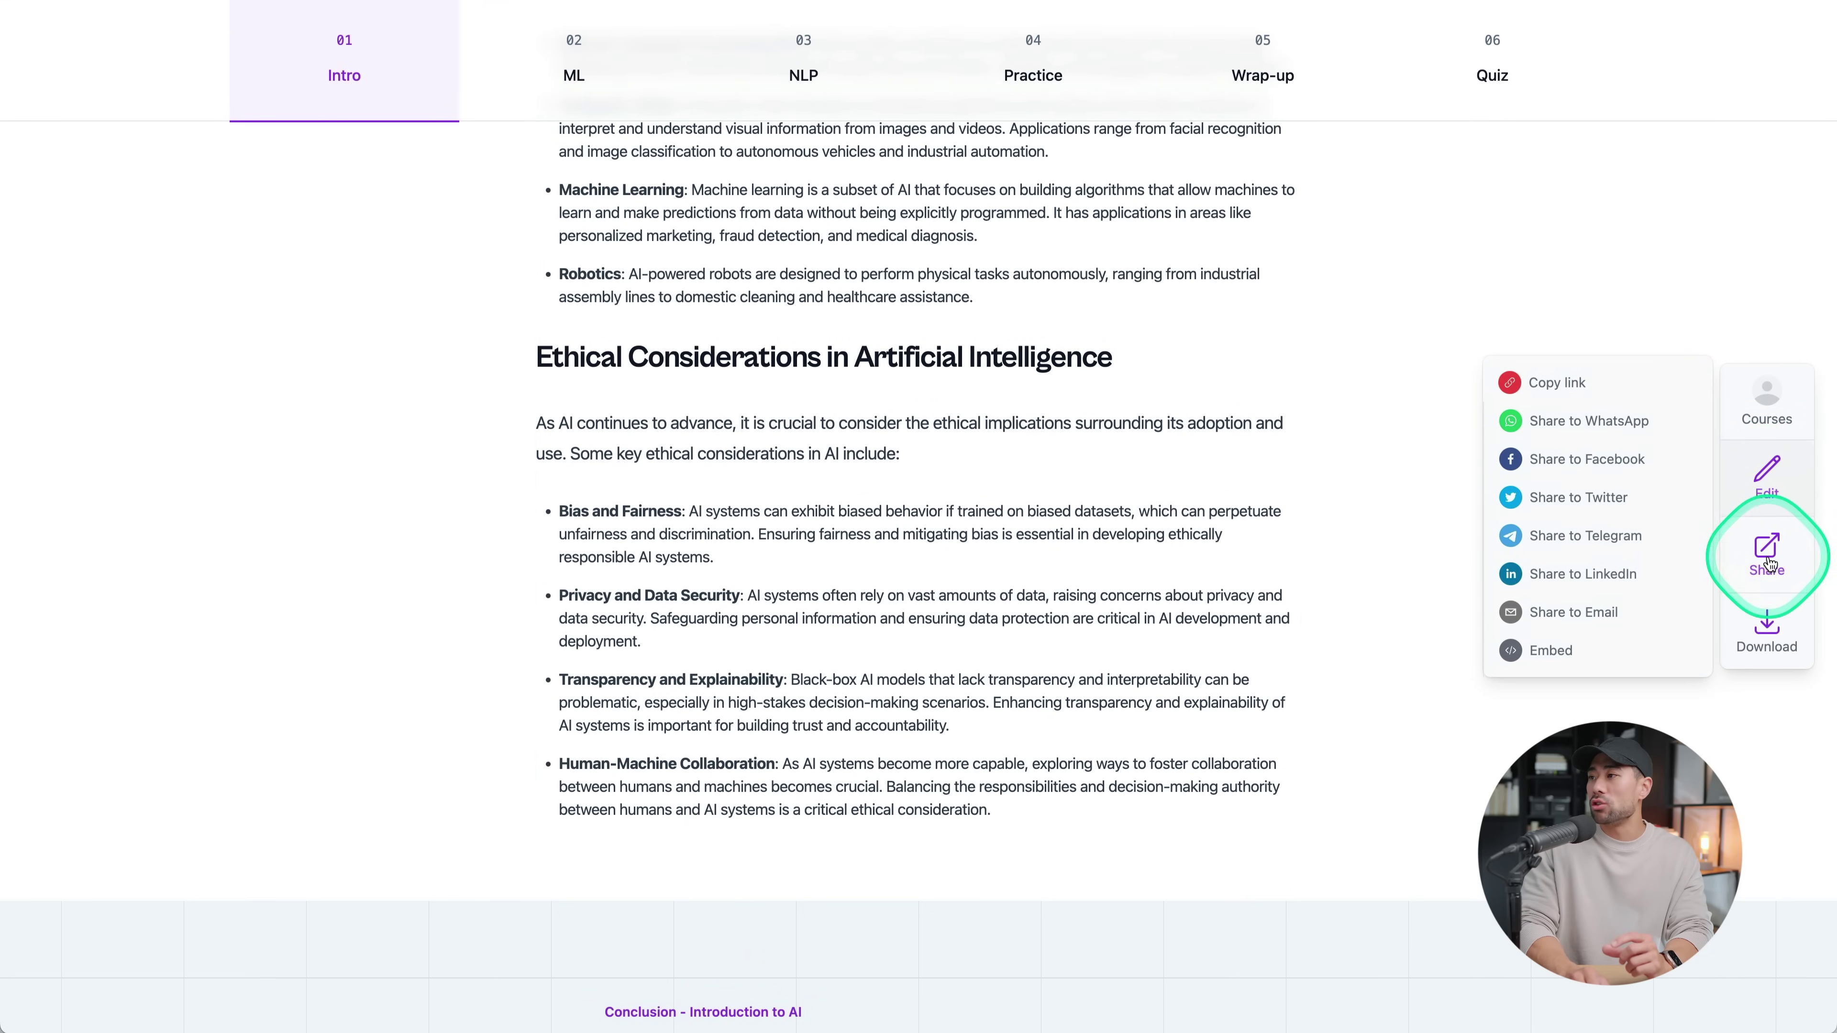
left_click(1555, 384)
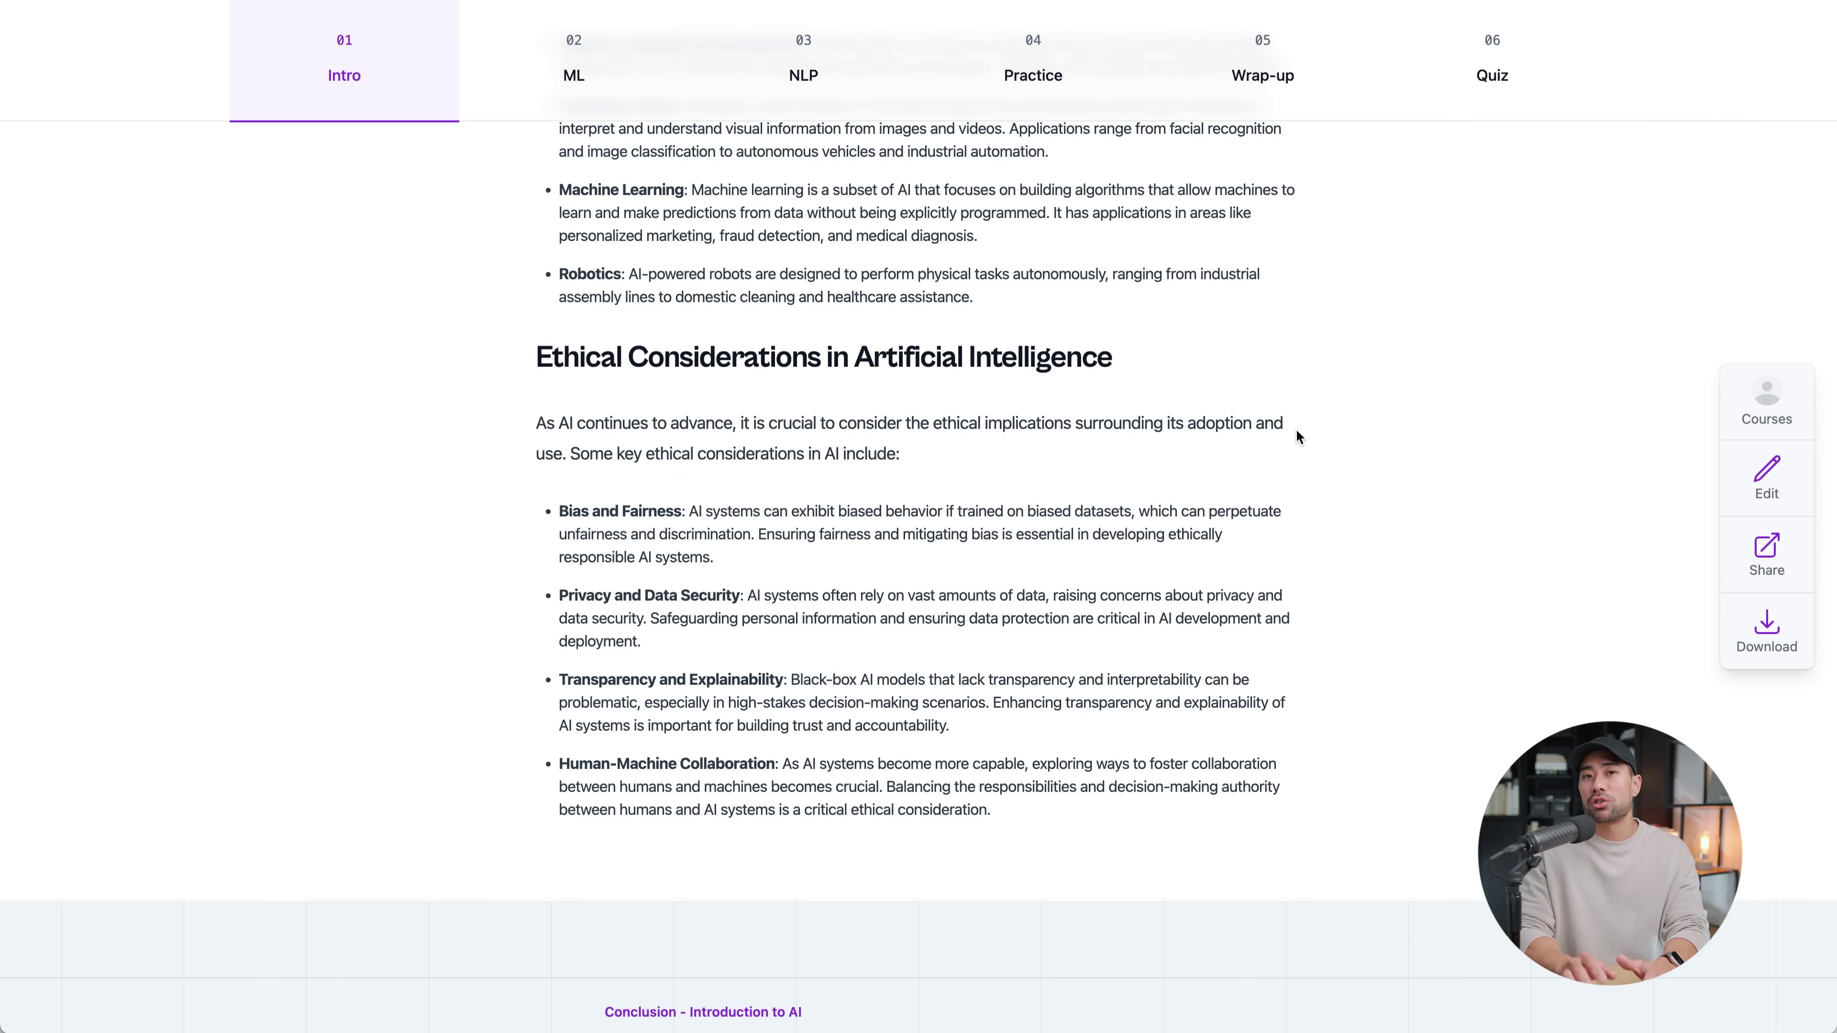
left_click(1297, 421)
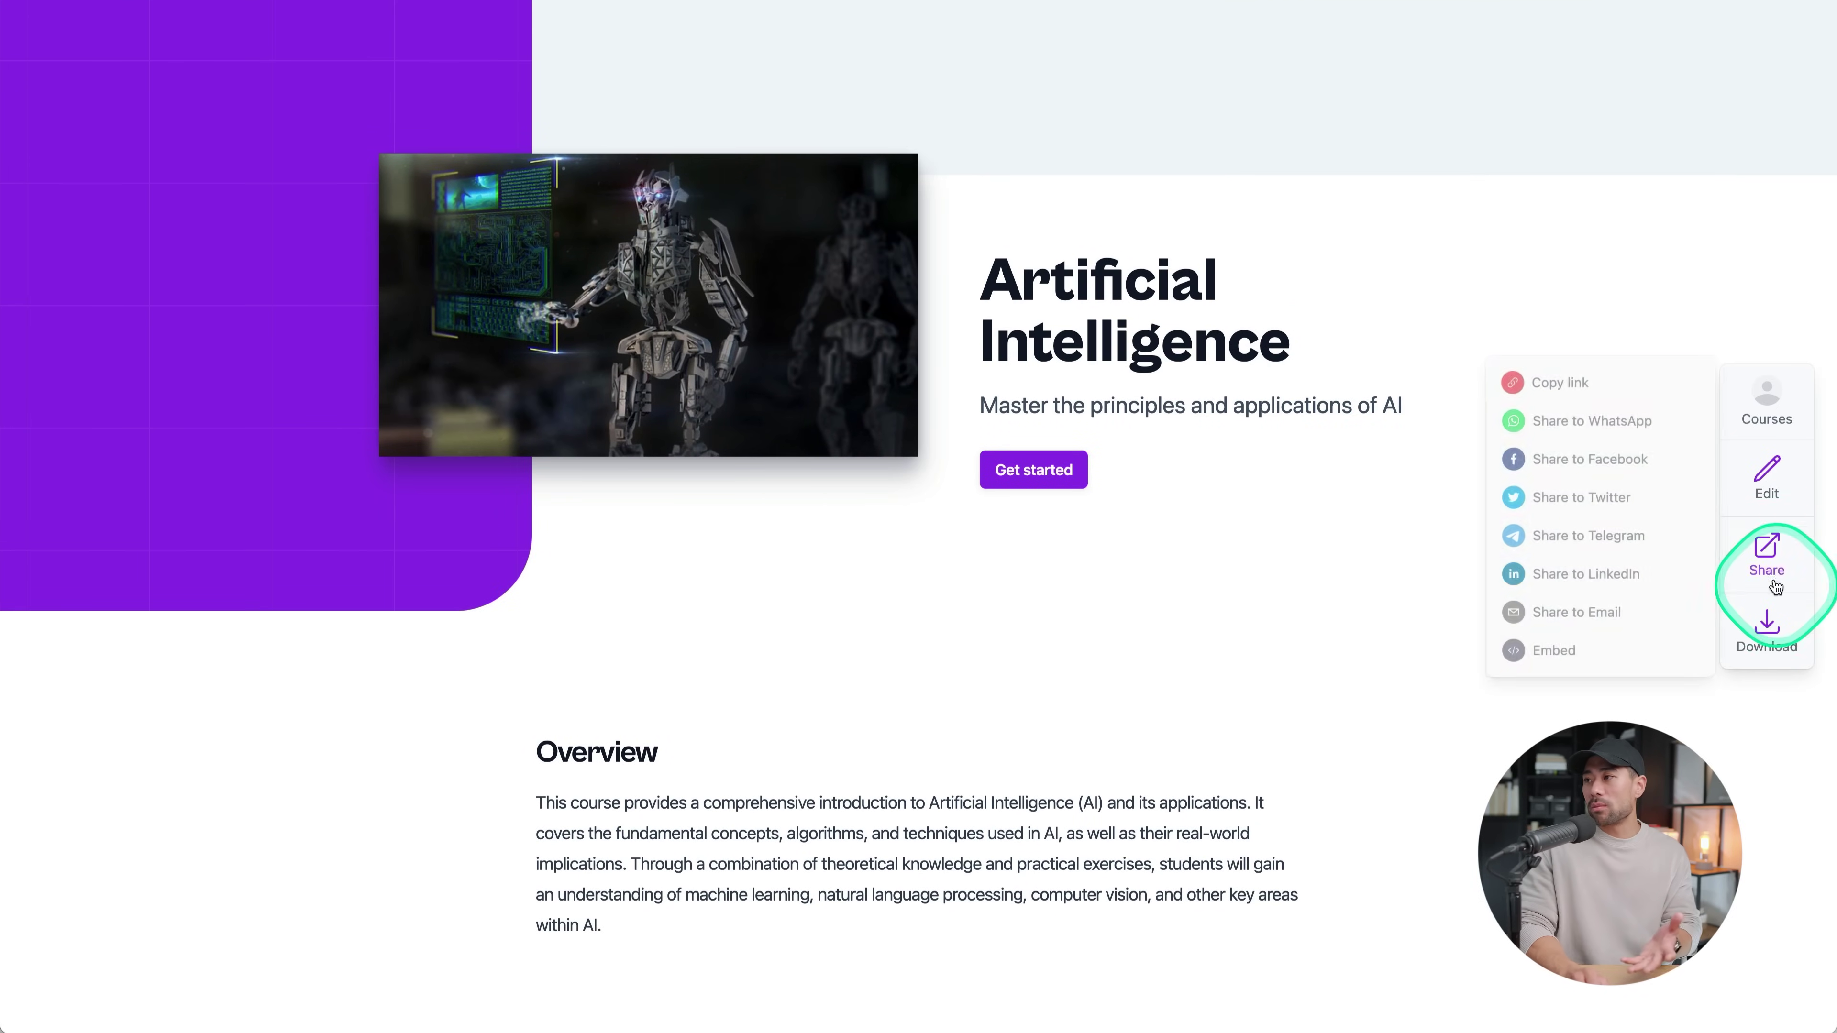
Open the course's public logged-out view, then open and cancel the Download dialog
mouse_move(1767, 553)
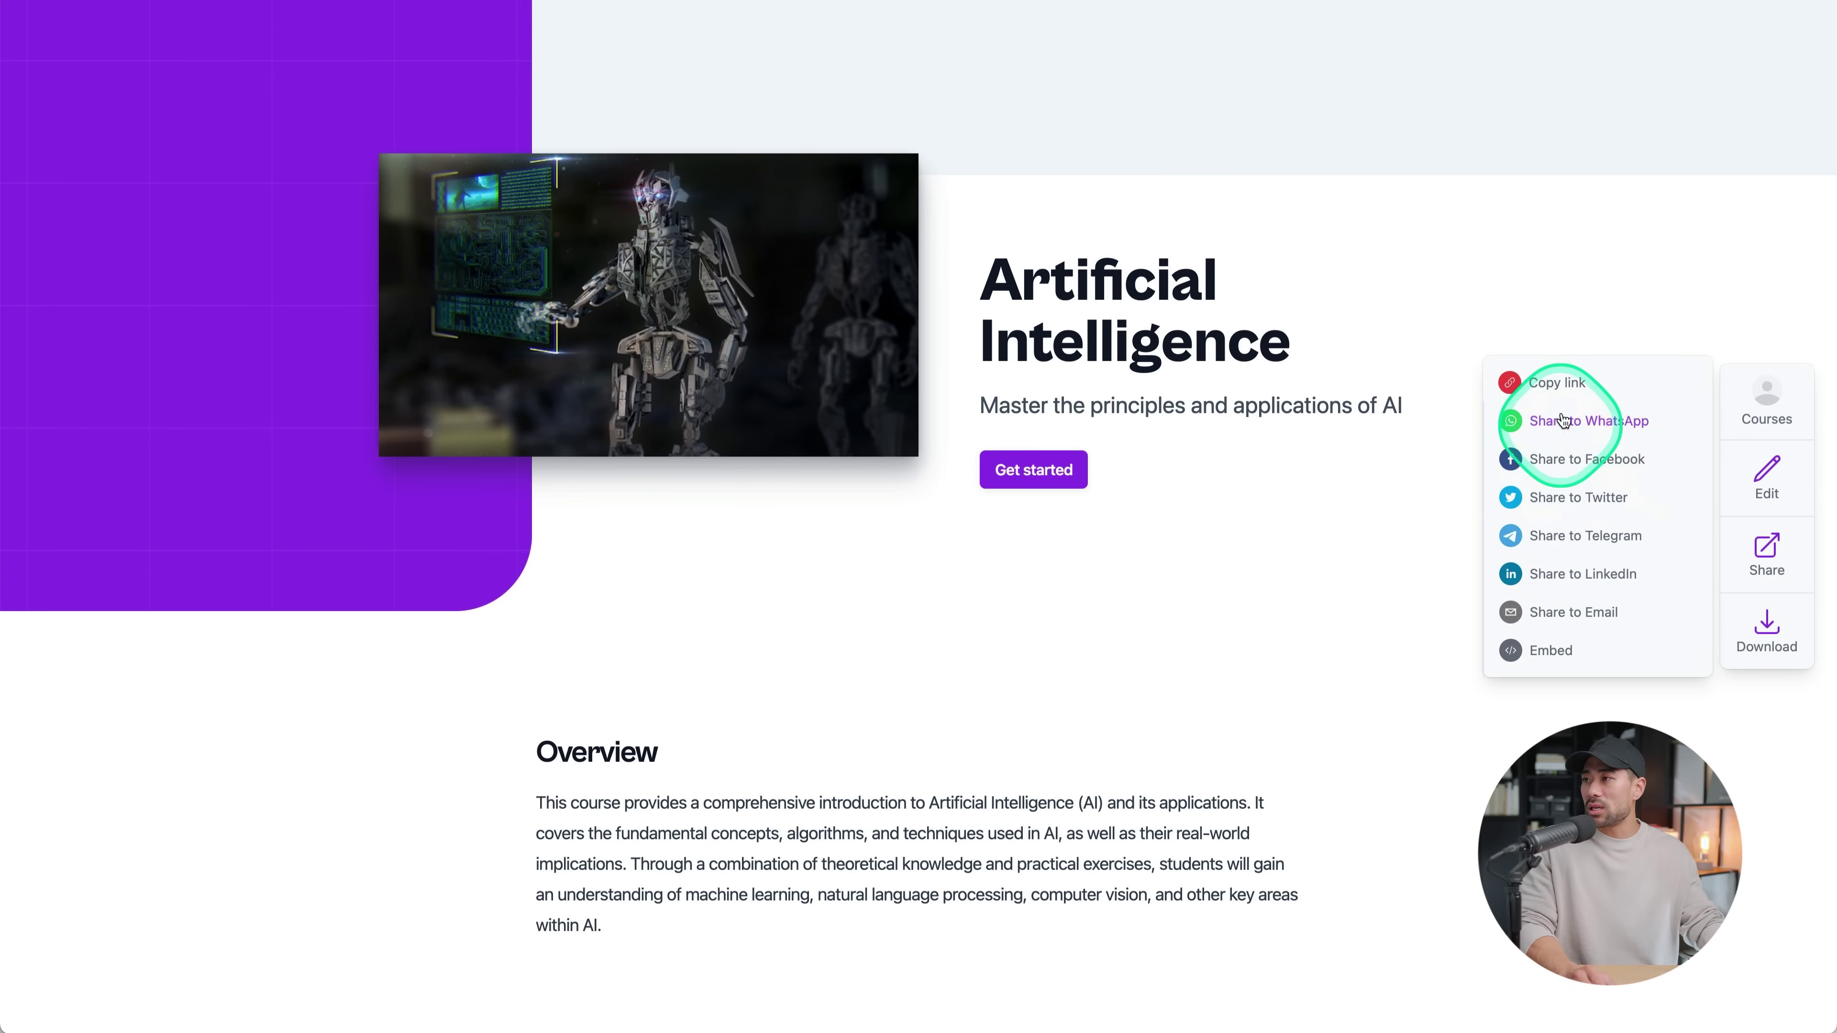
left_click(1579, 498)
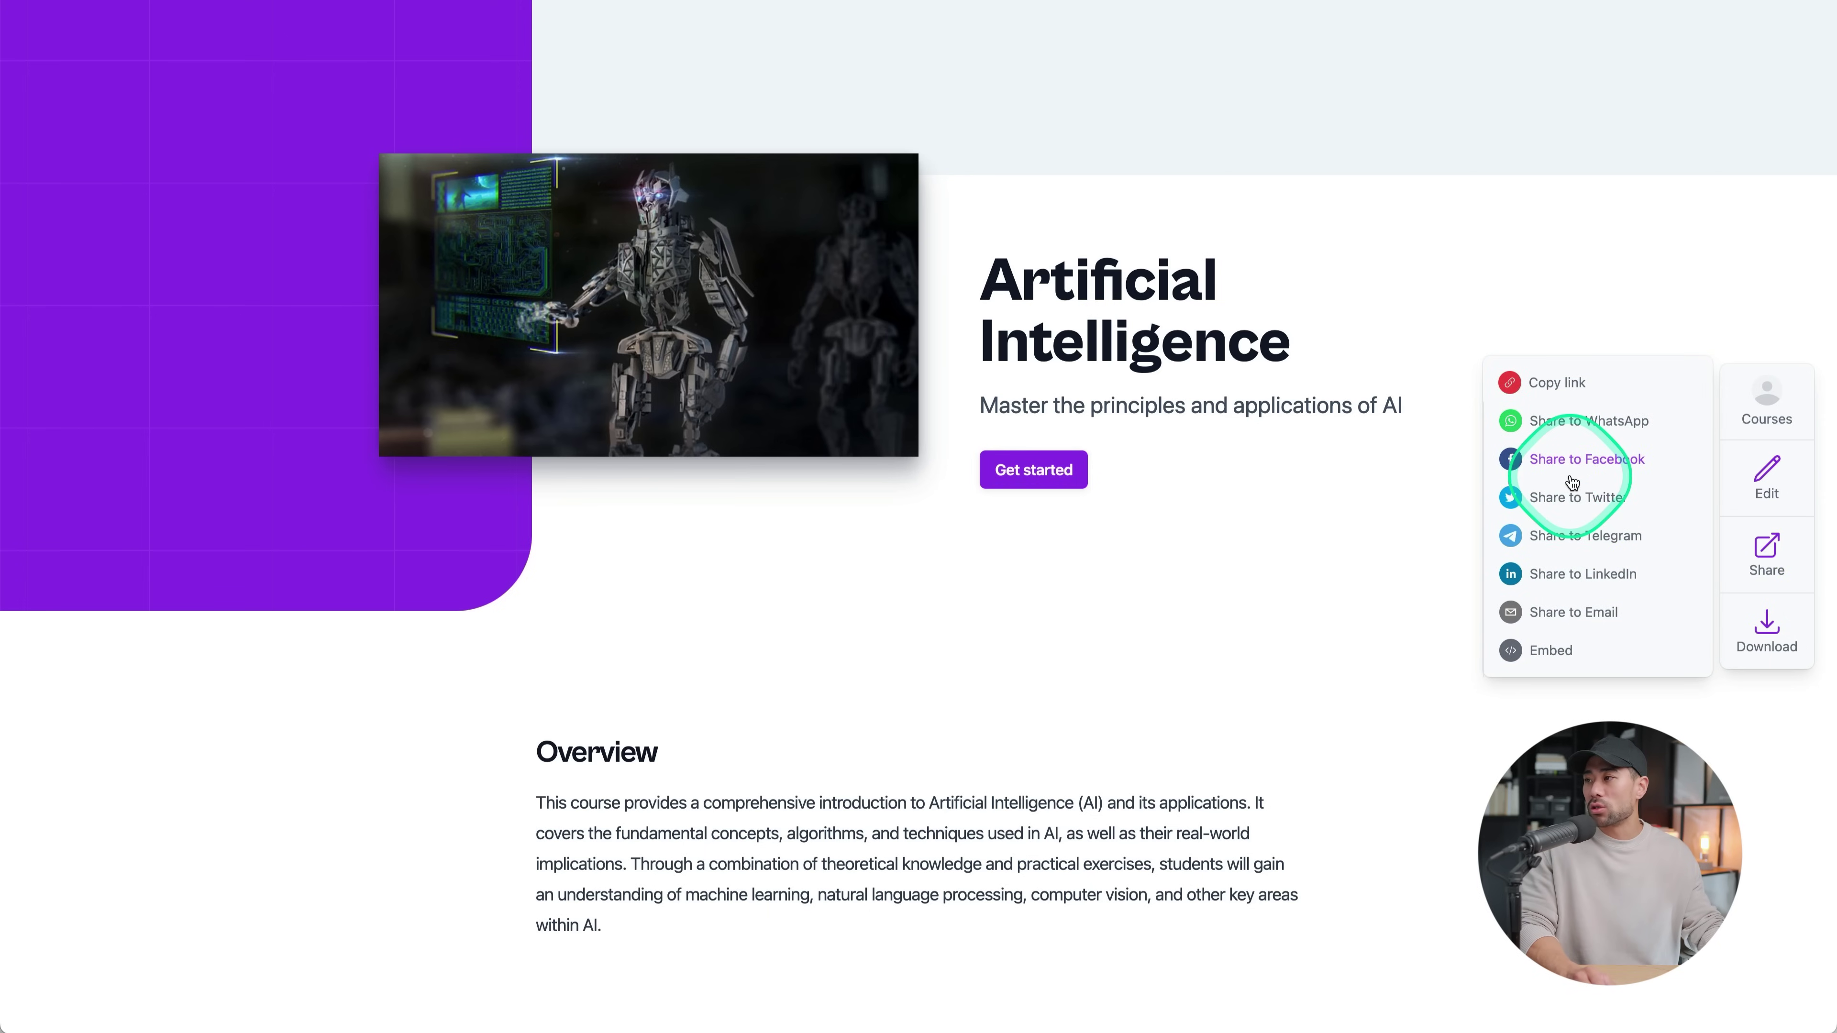
left_click(1715, 116)
left_click(1594, 716)
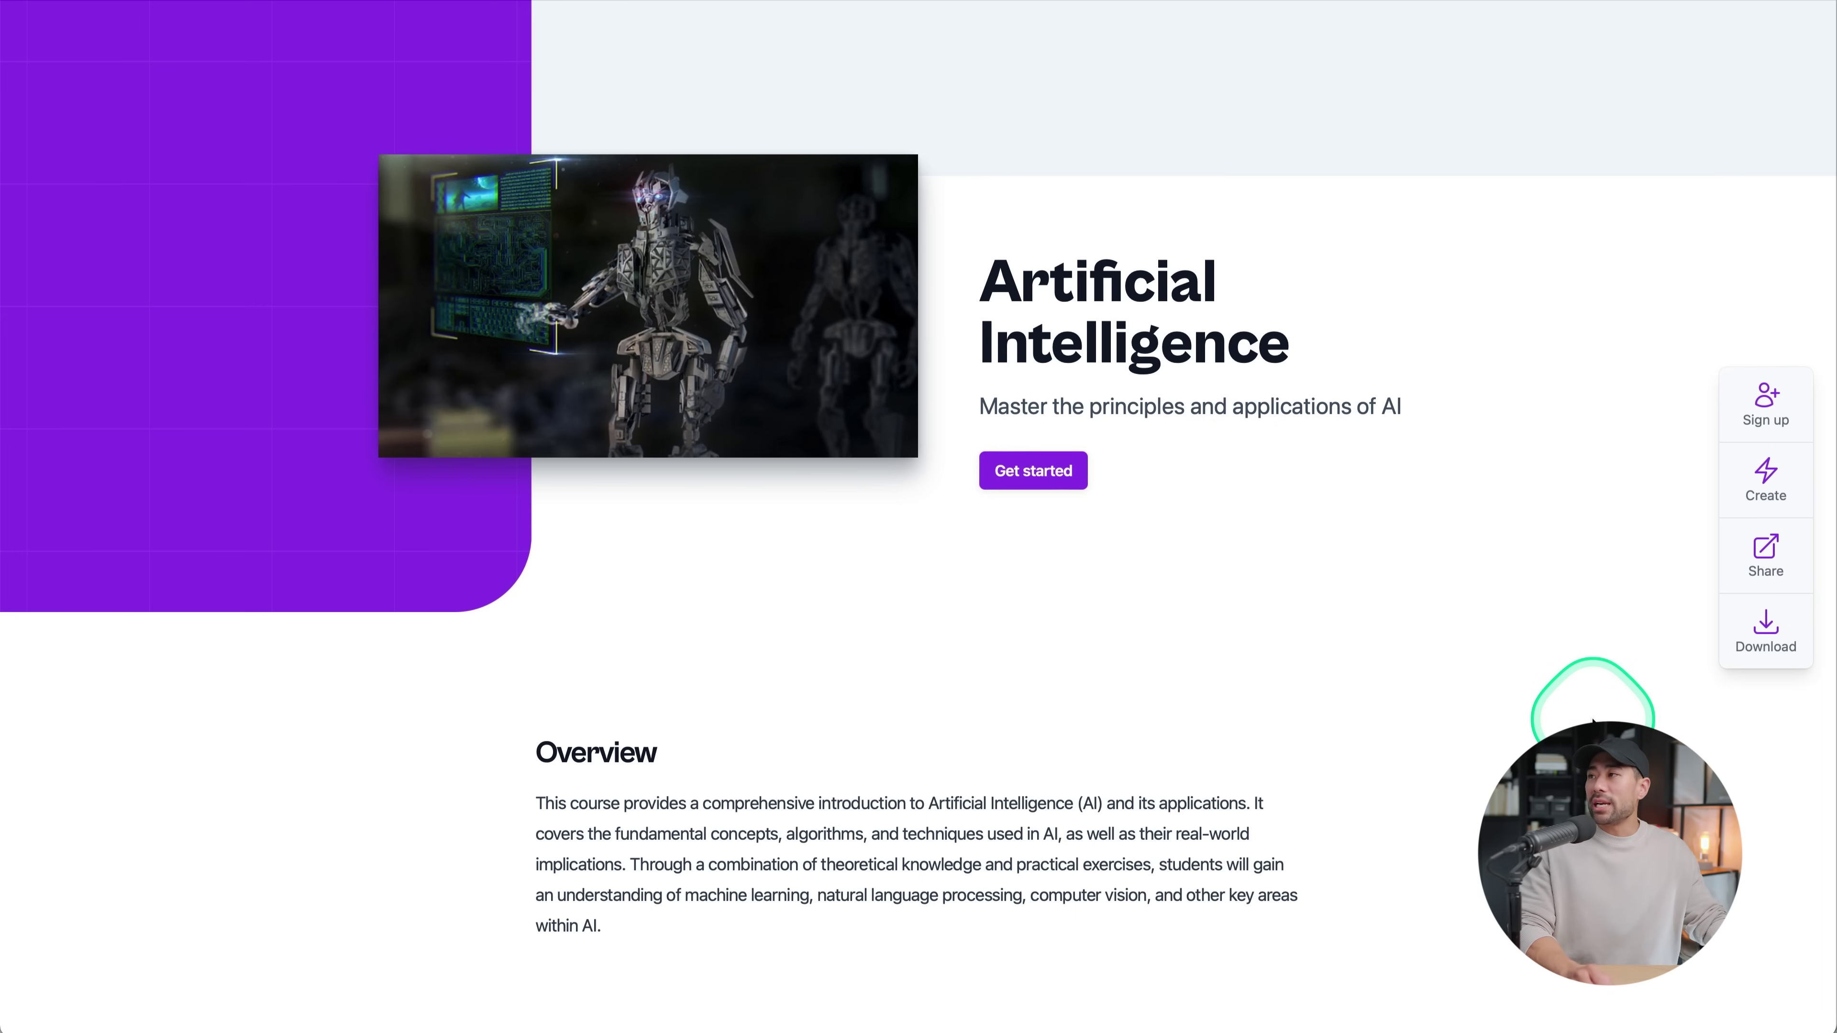
scroll(1402, 750, "down", 15)
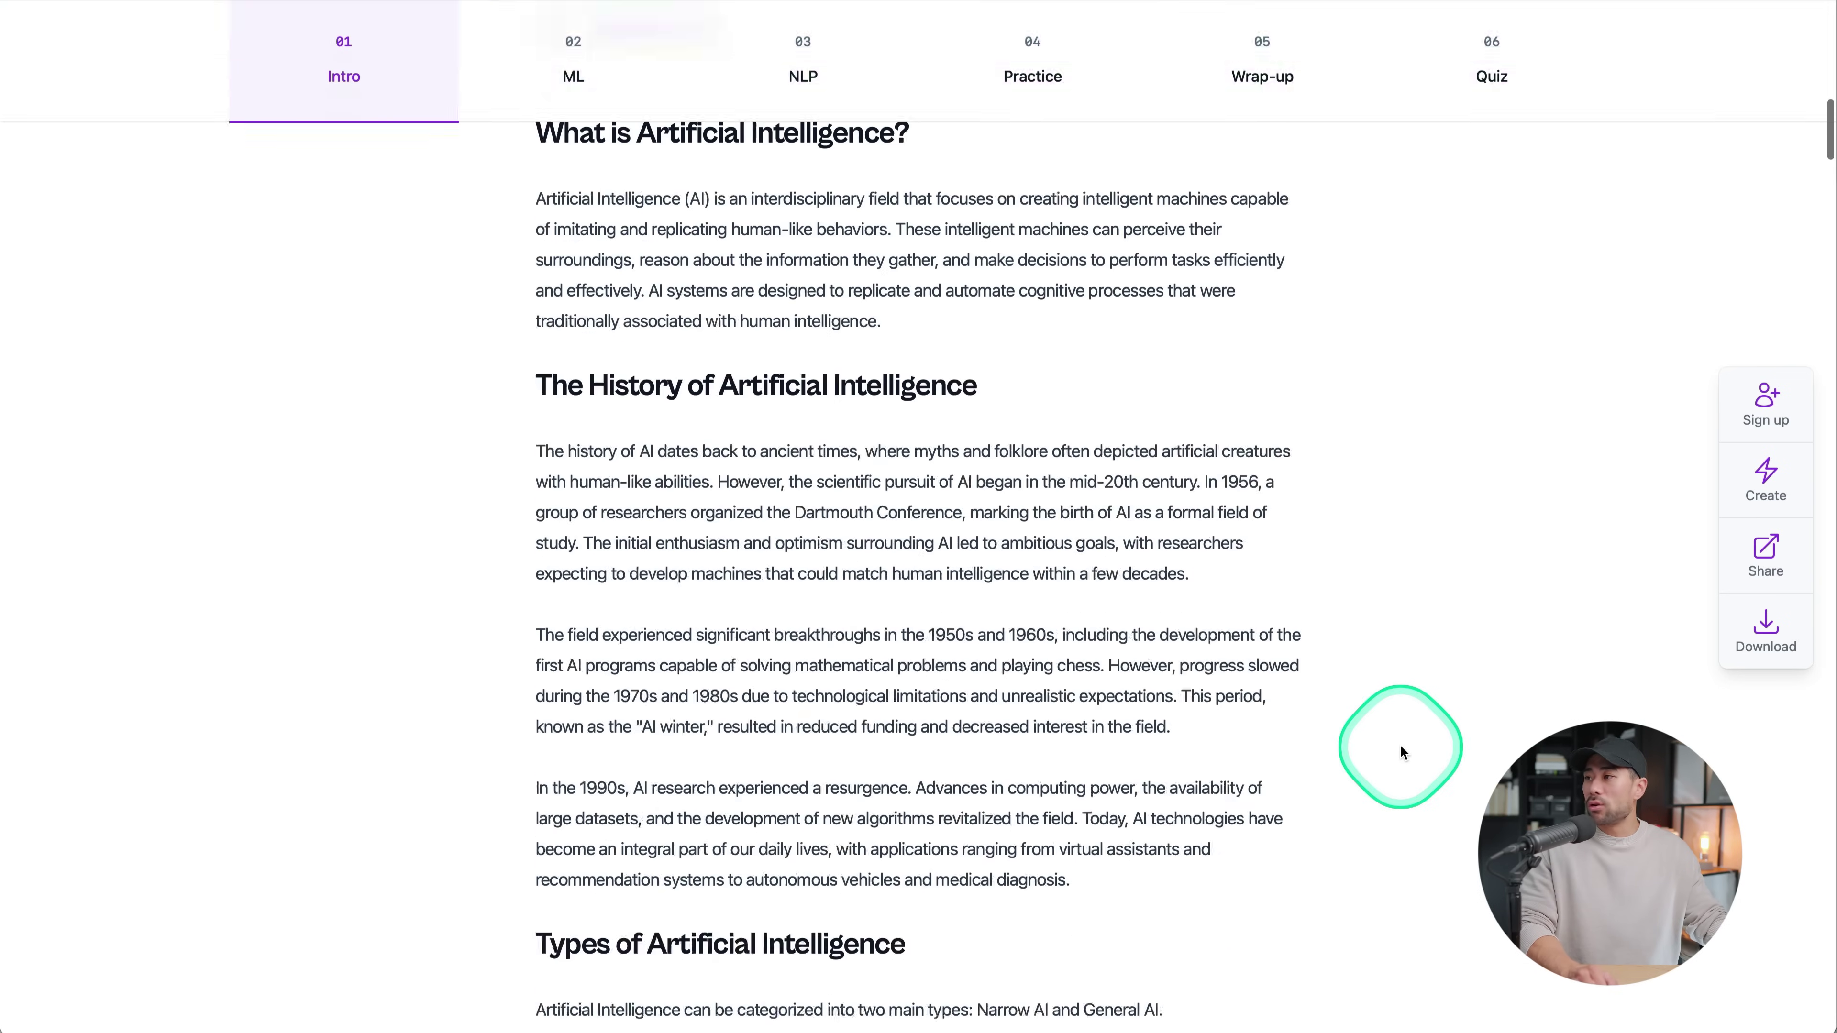
scroll(1402, 753, "up", 15)
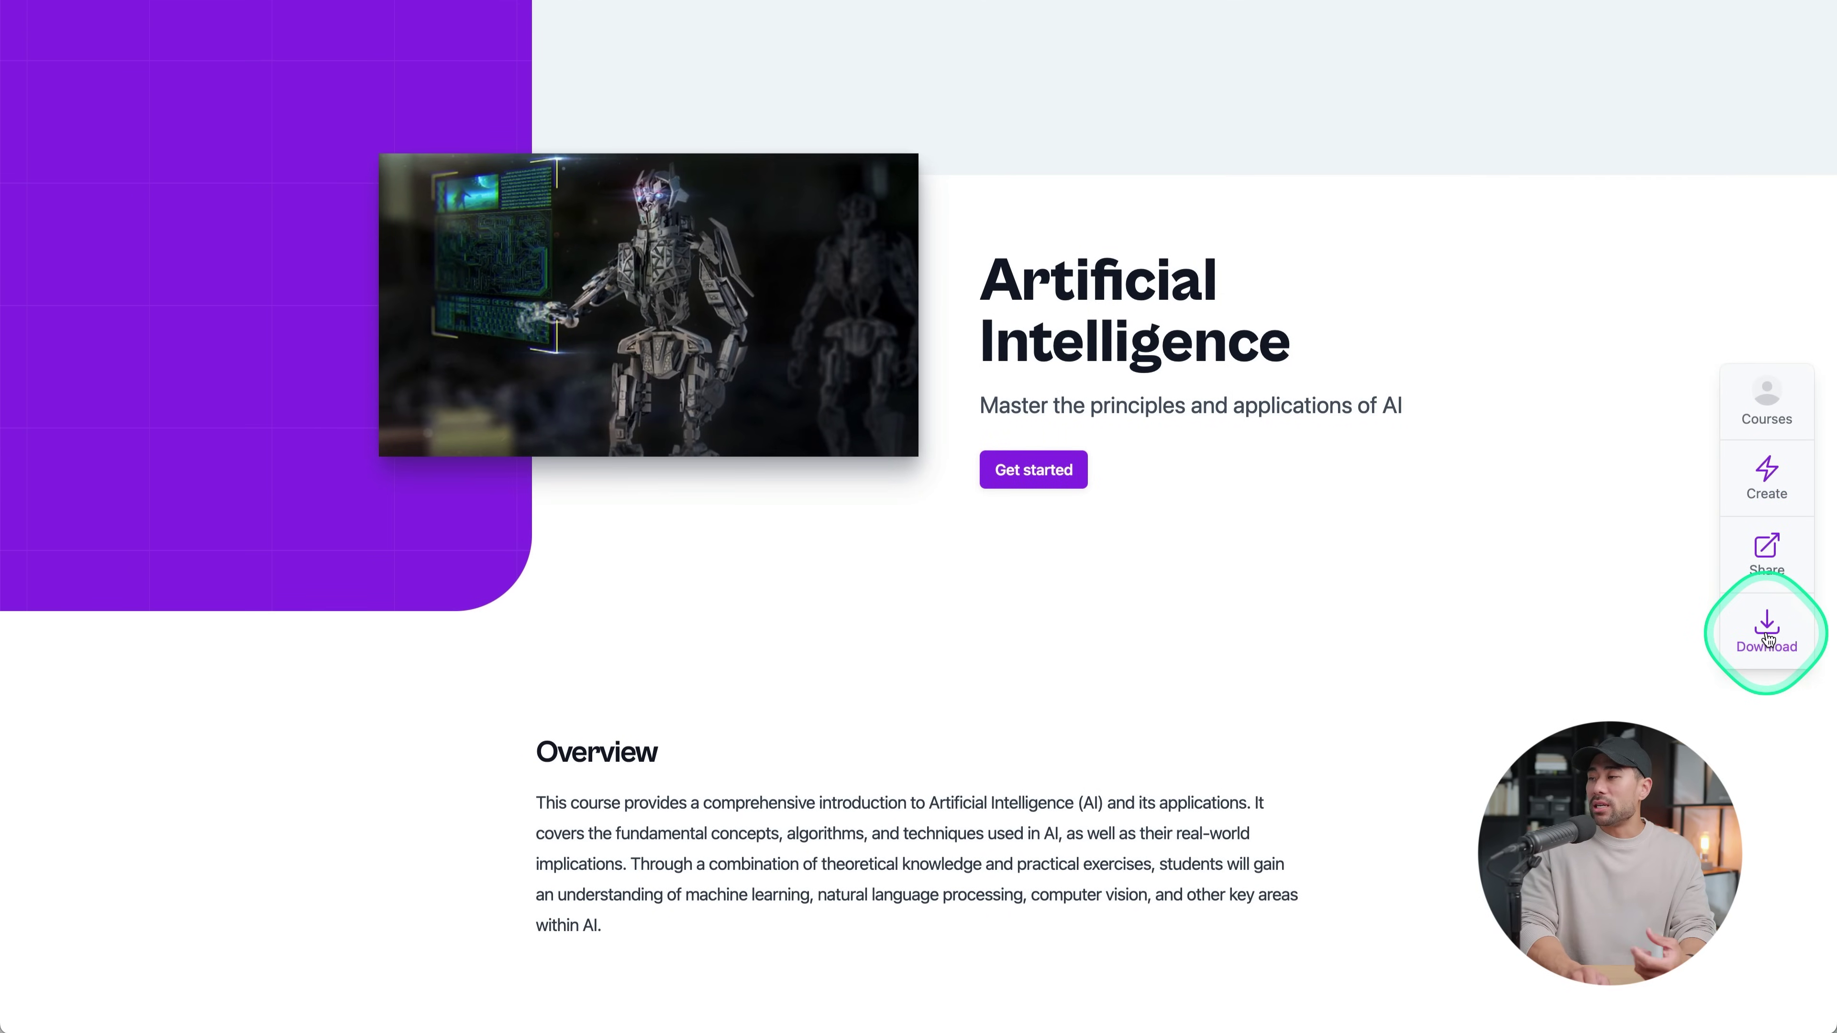
left_click(1767, 627)
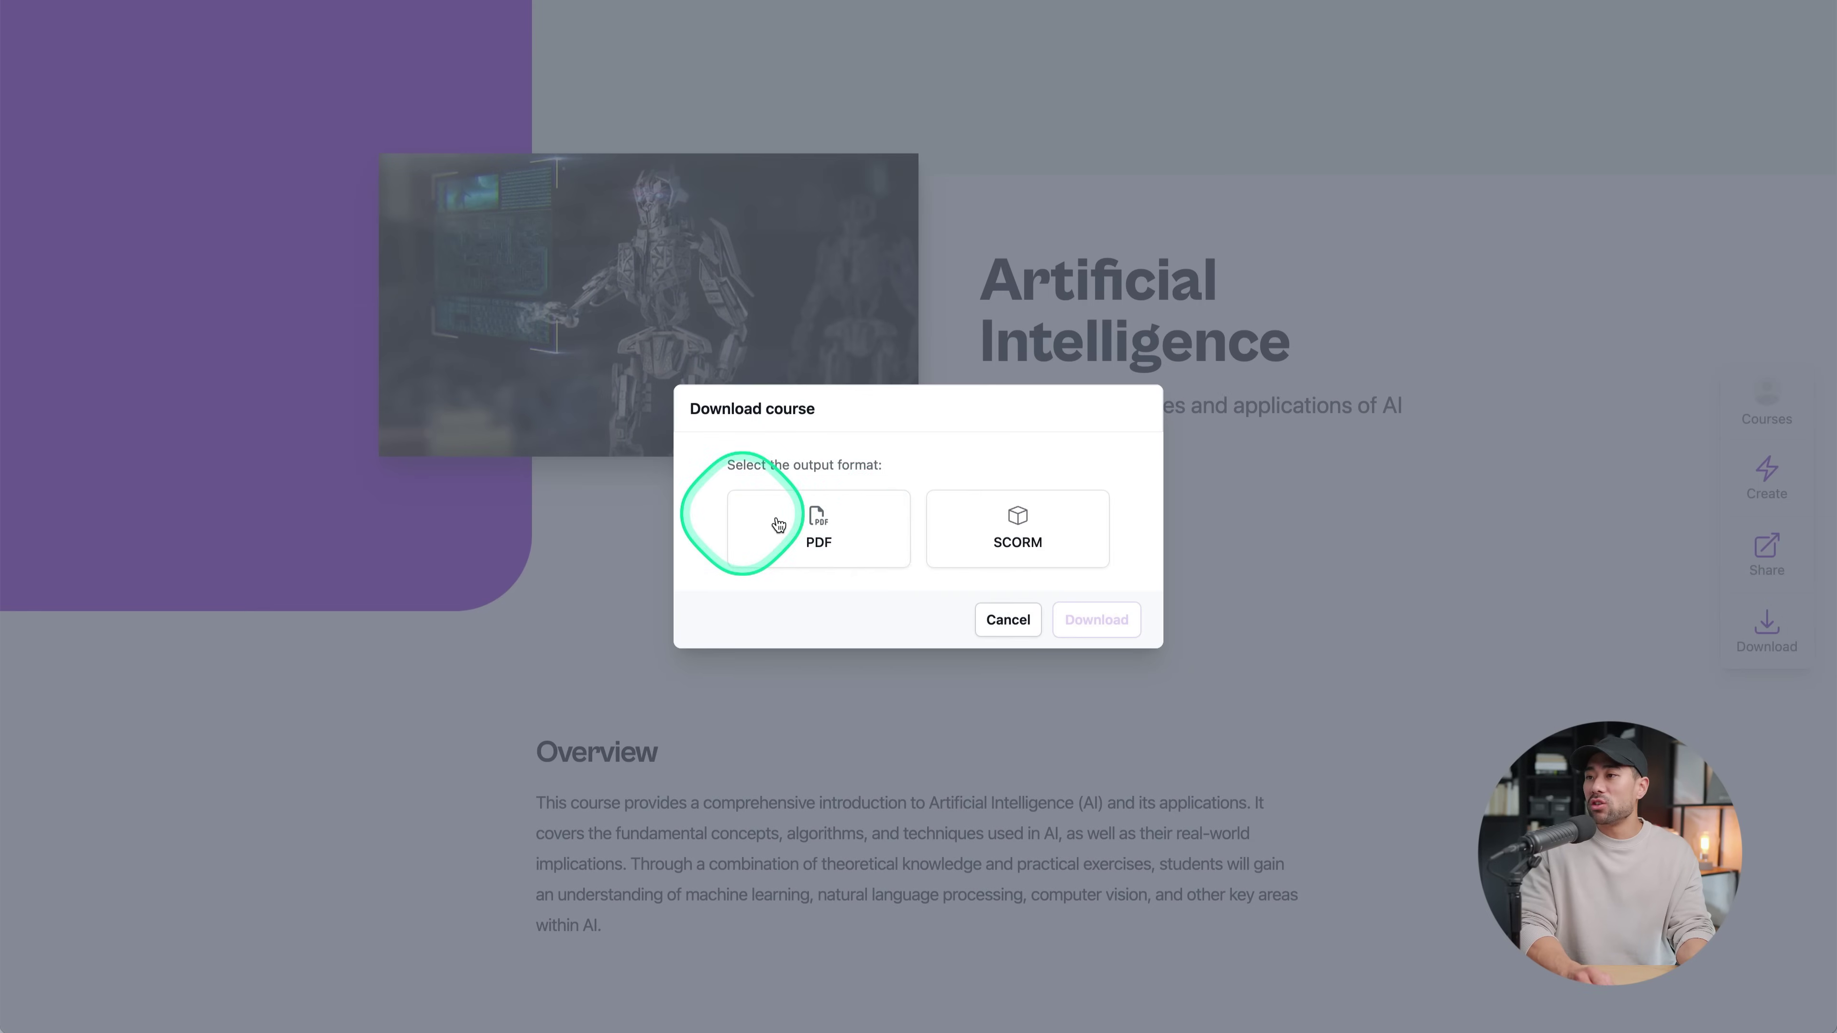
left_click(1022, 634)
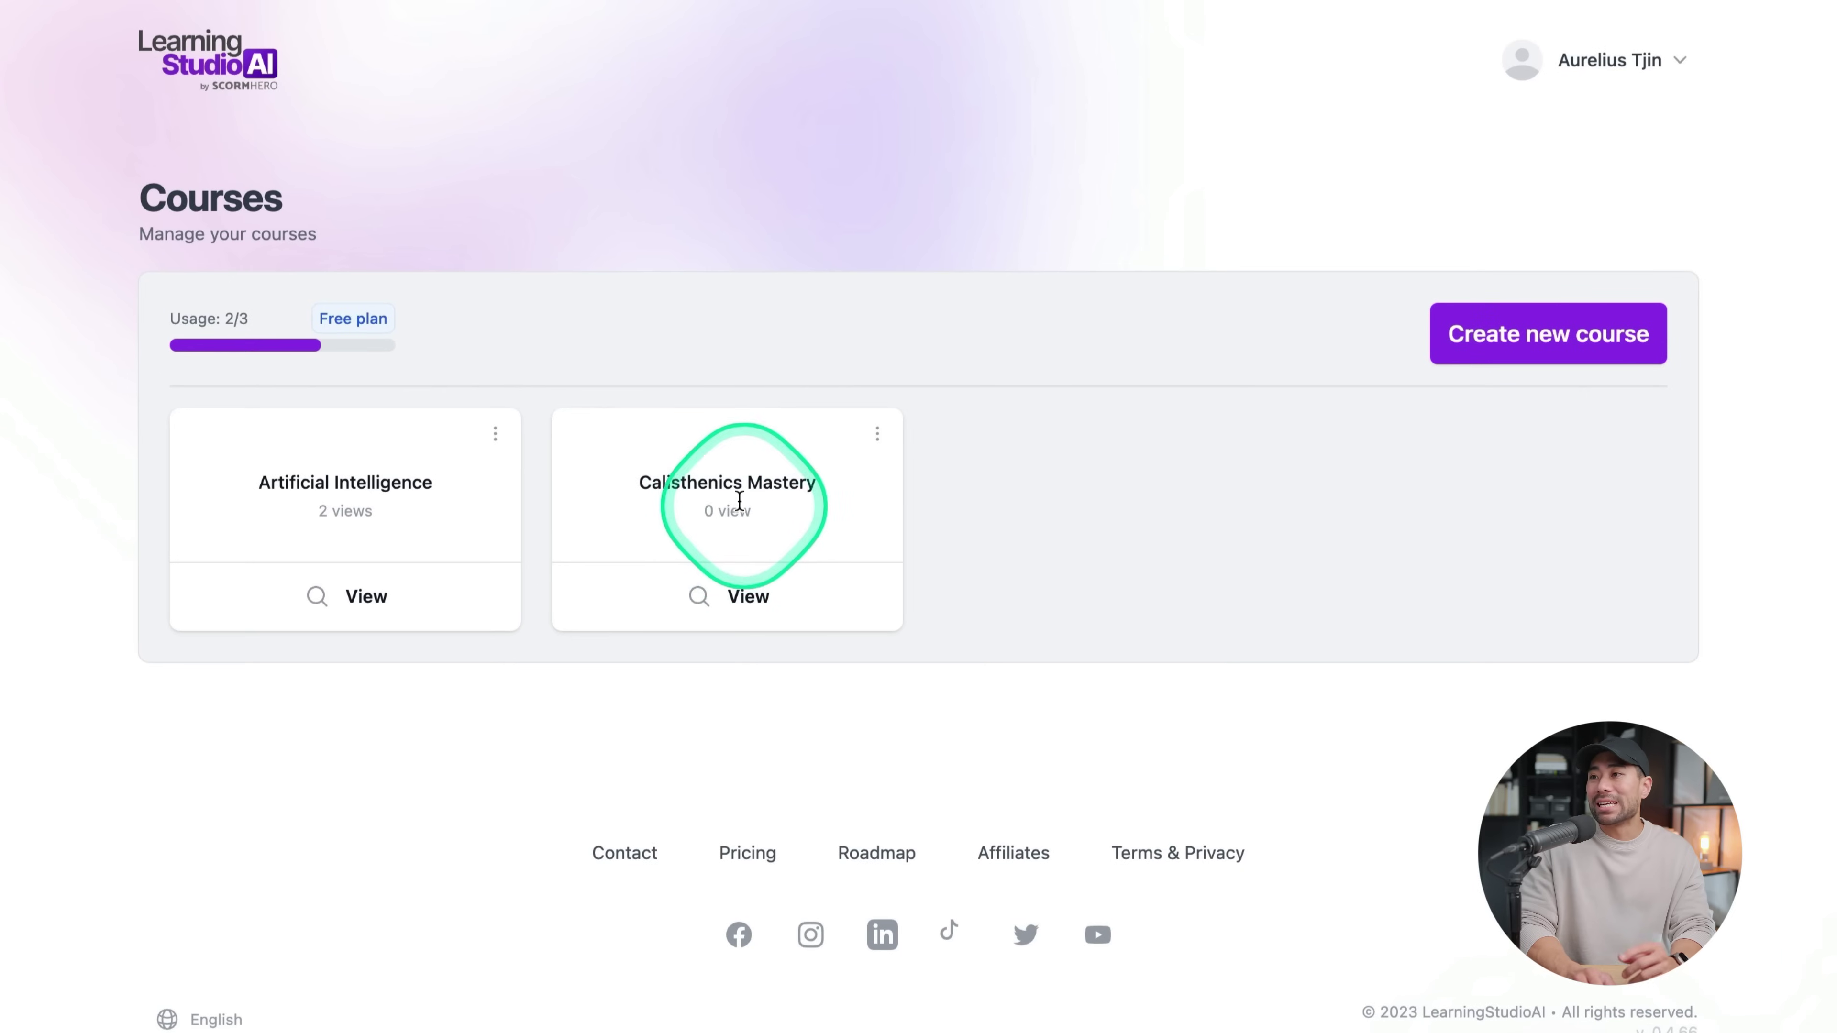
Browse the Calisthenics Mastery course, then start a new course titled 'Leadership skills for entrepreneurs'
left_click(767, 606)
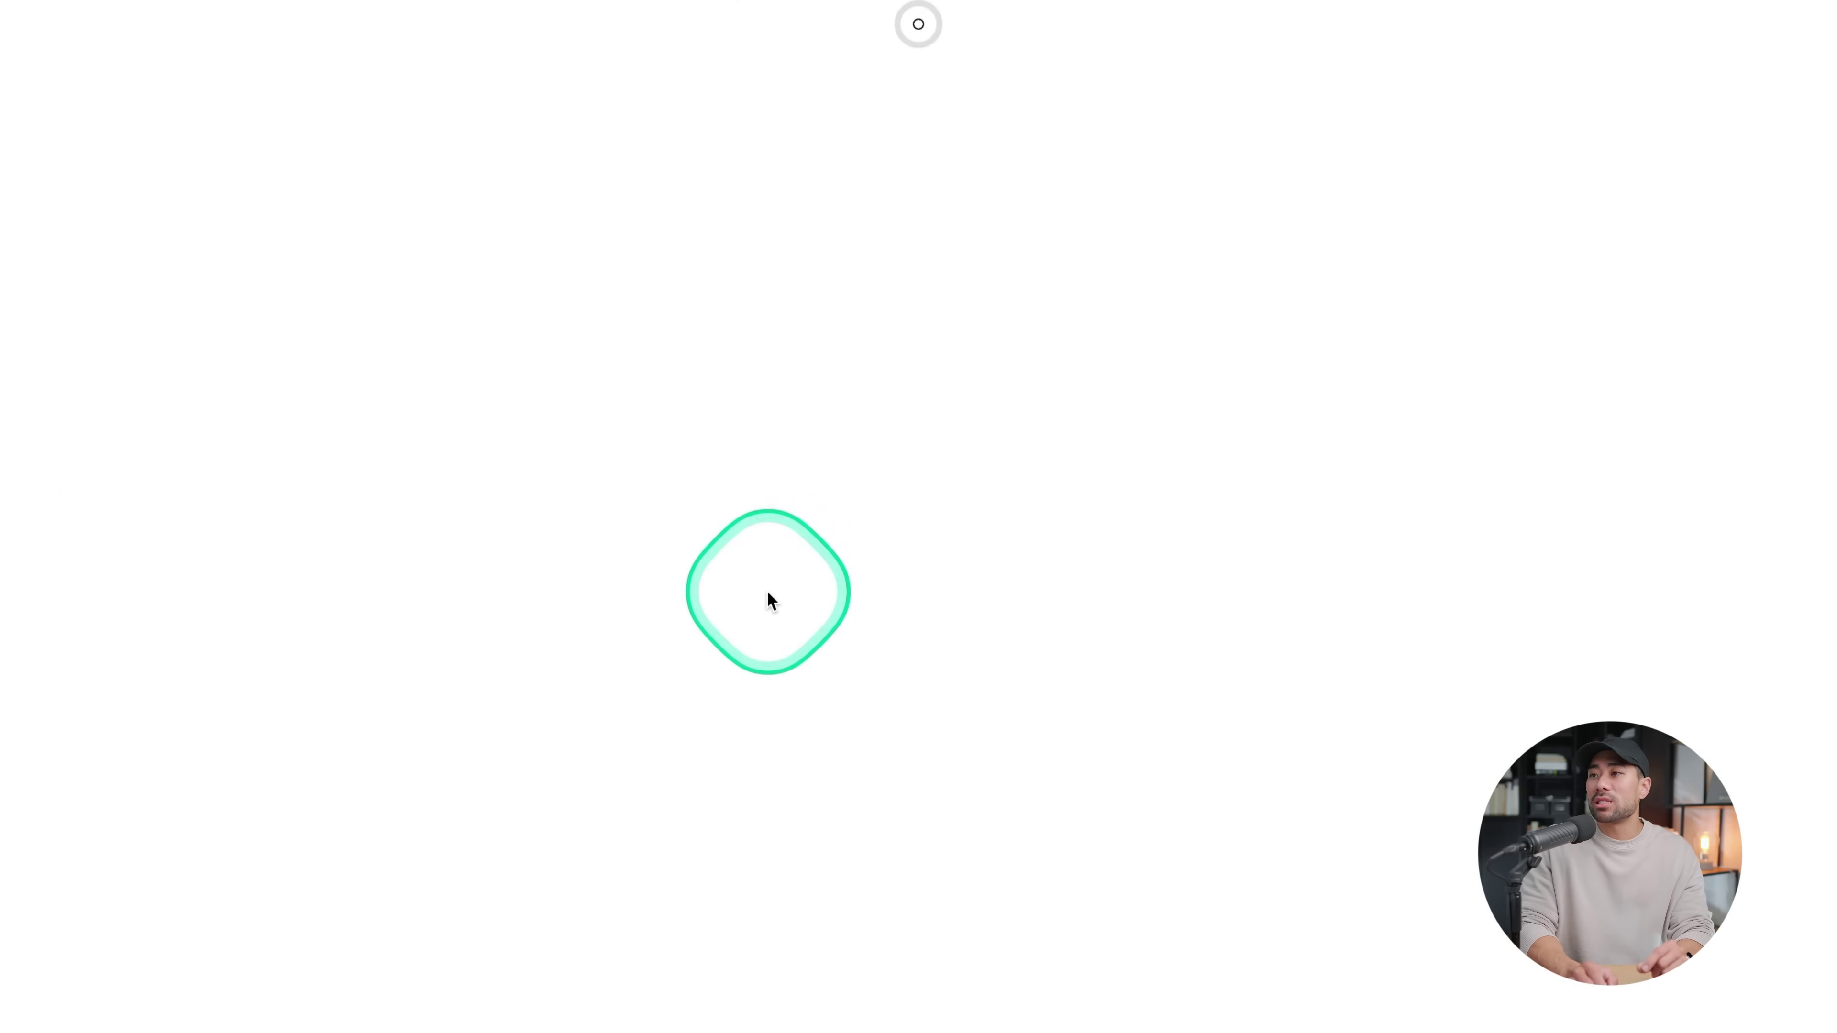
scroll(1027, 560, "down", 5)
scroll(1011, 590, "down", 20)
scroll(1013, 592, "down", 15)
scroll(1013, 593, "down", 6)
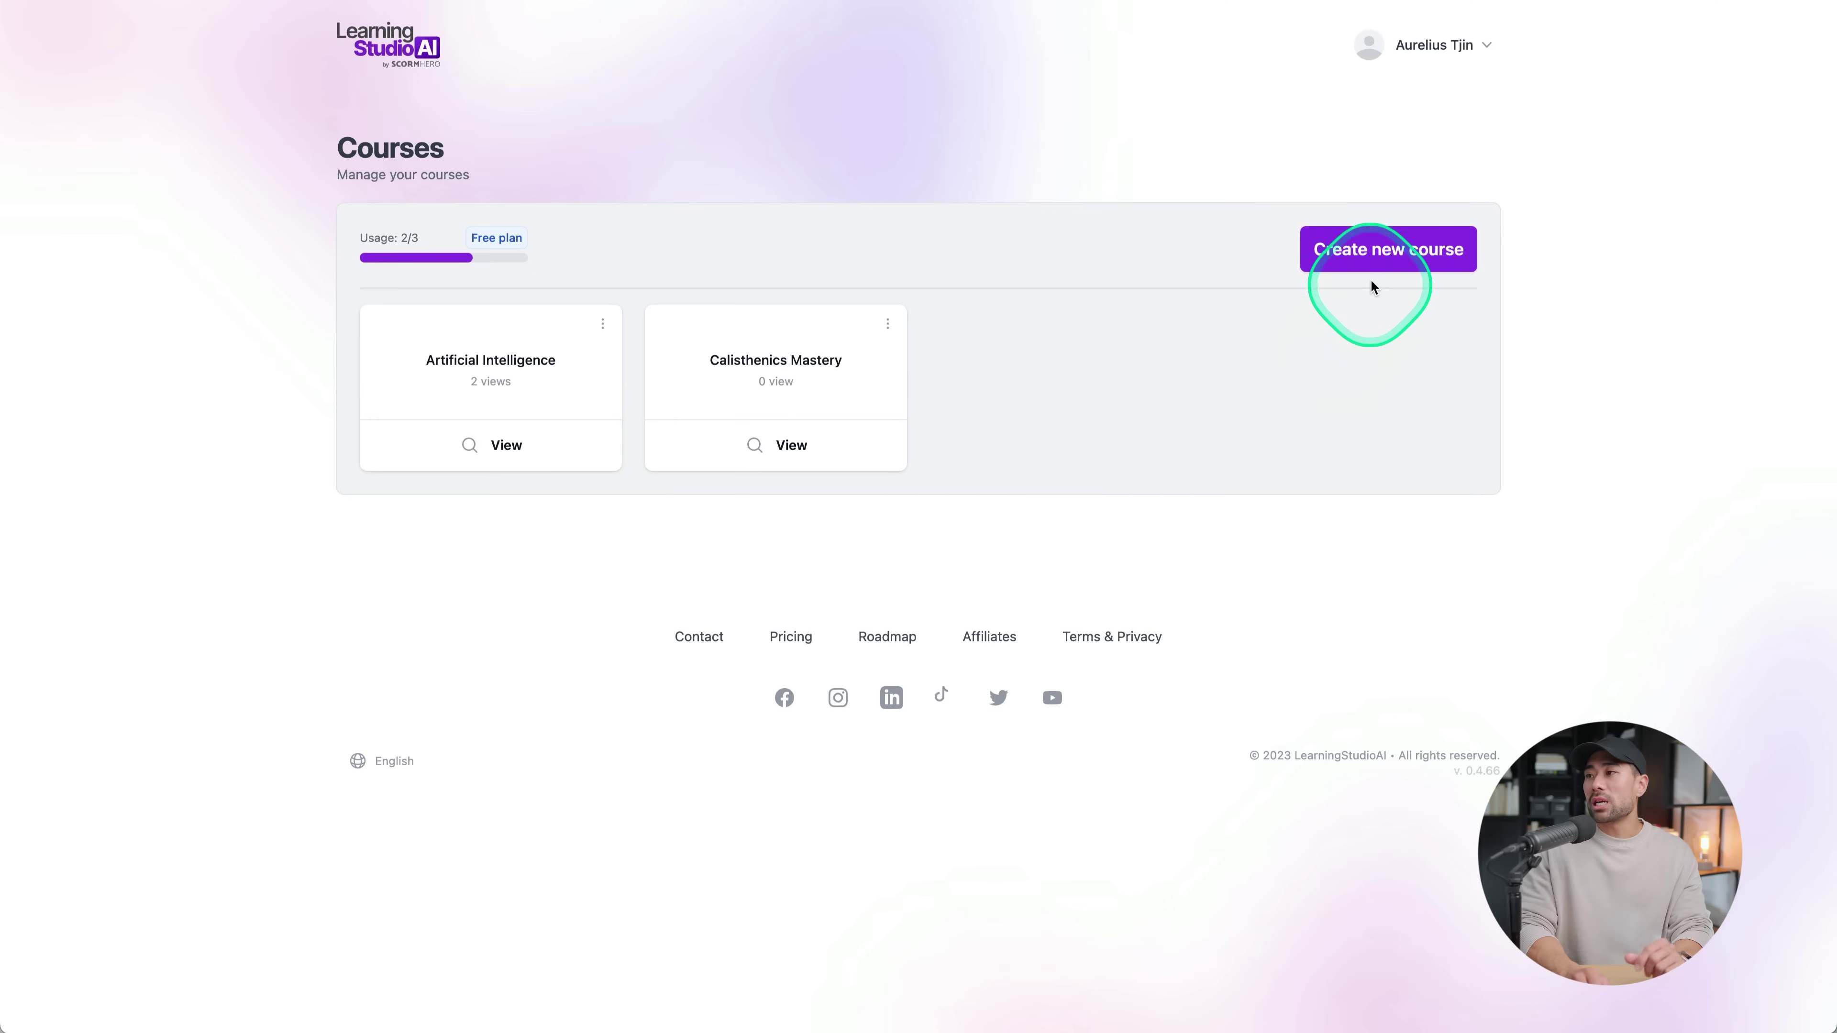
left_click(1372, 261)
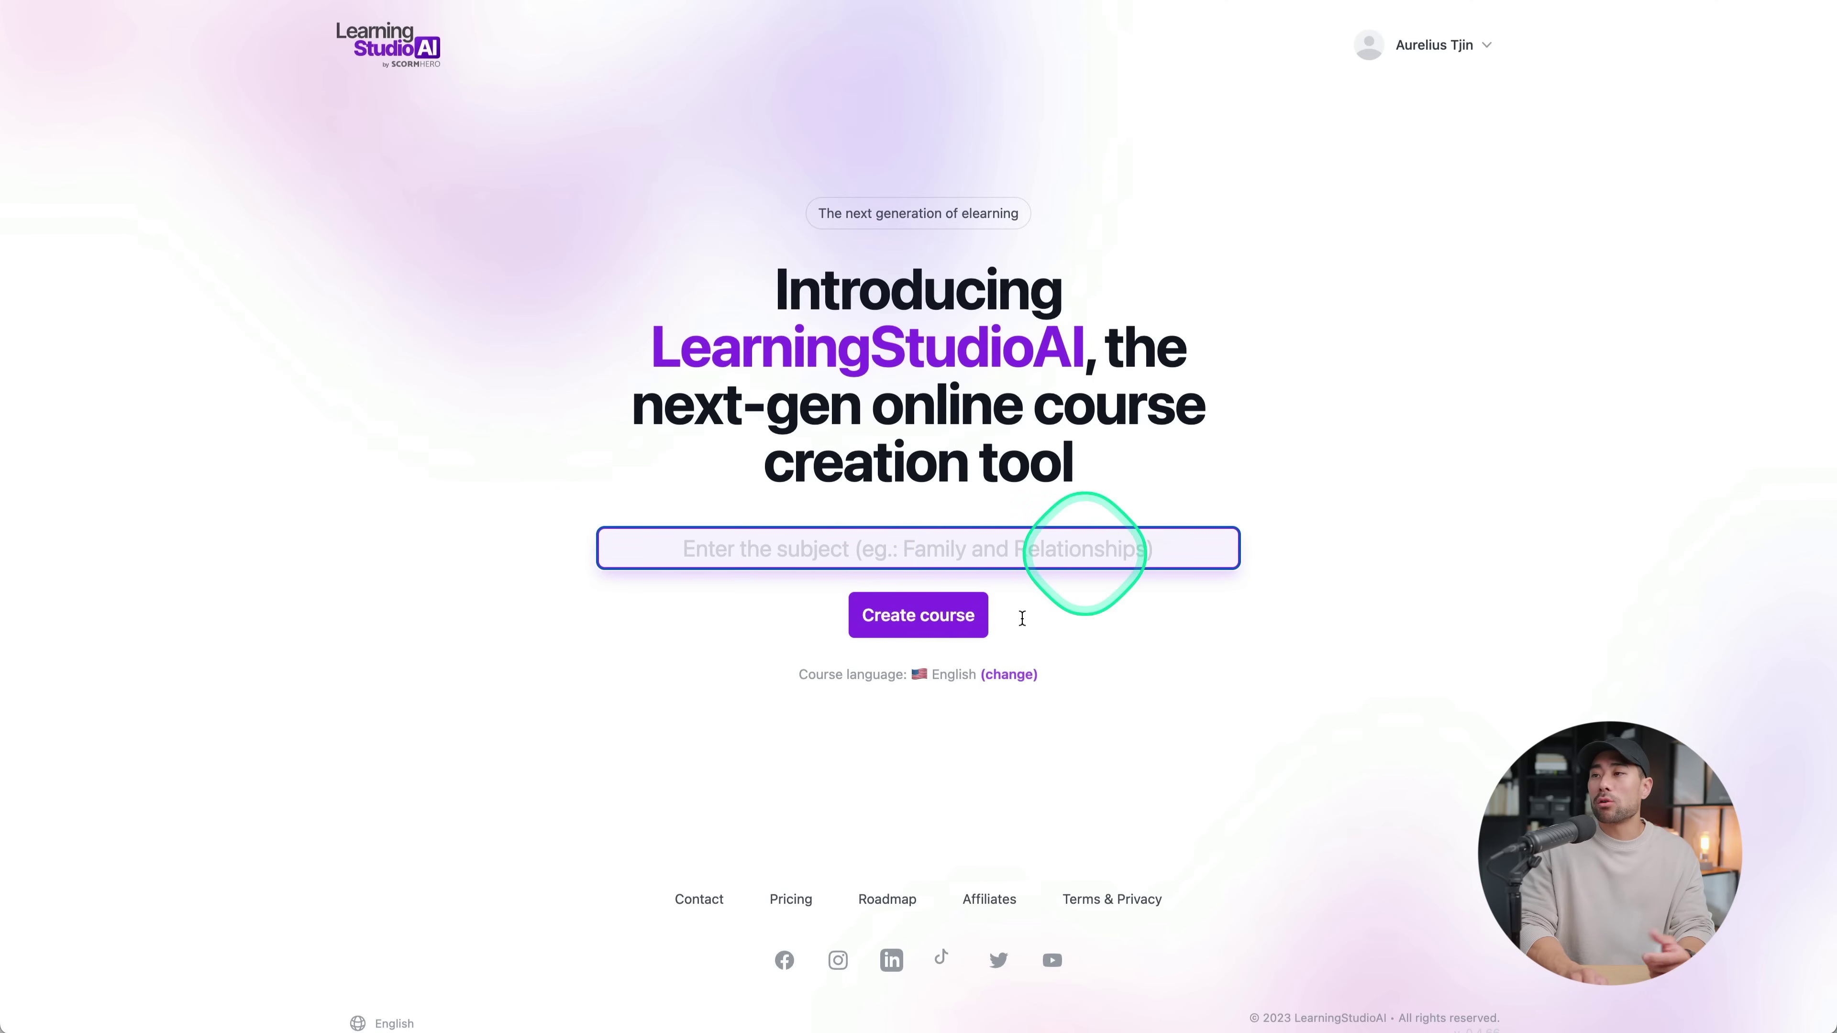
type("Leade")
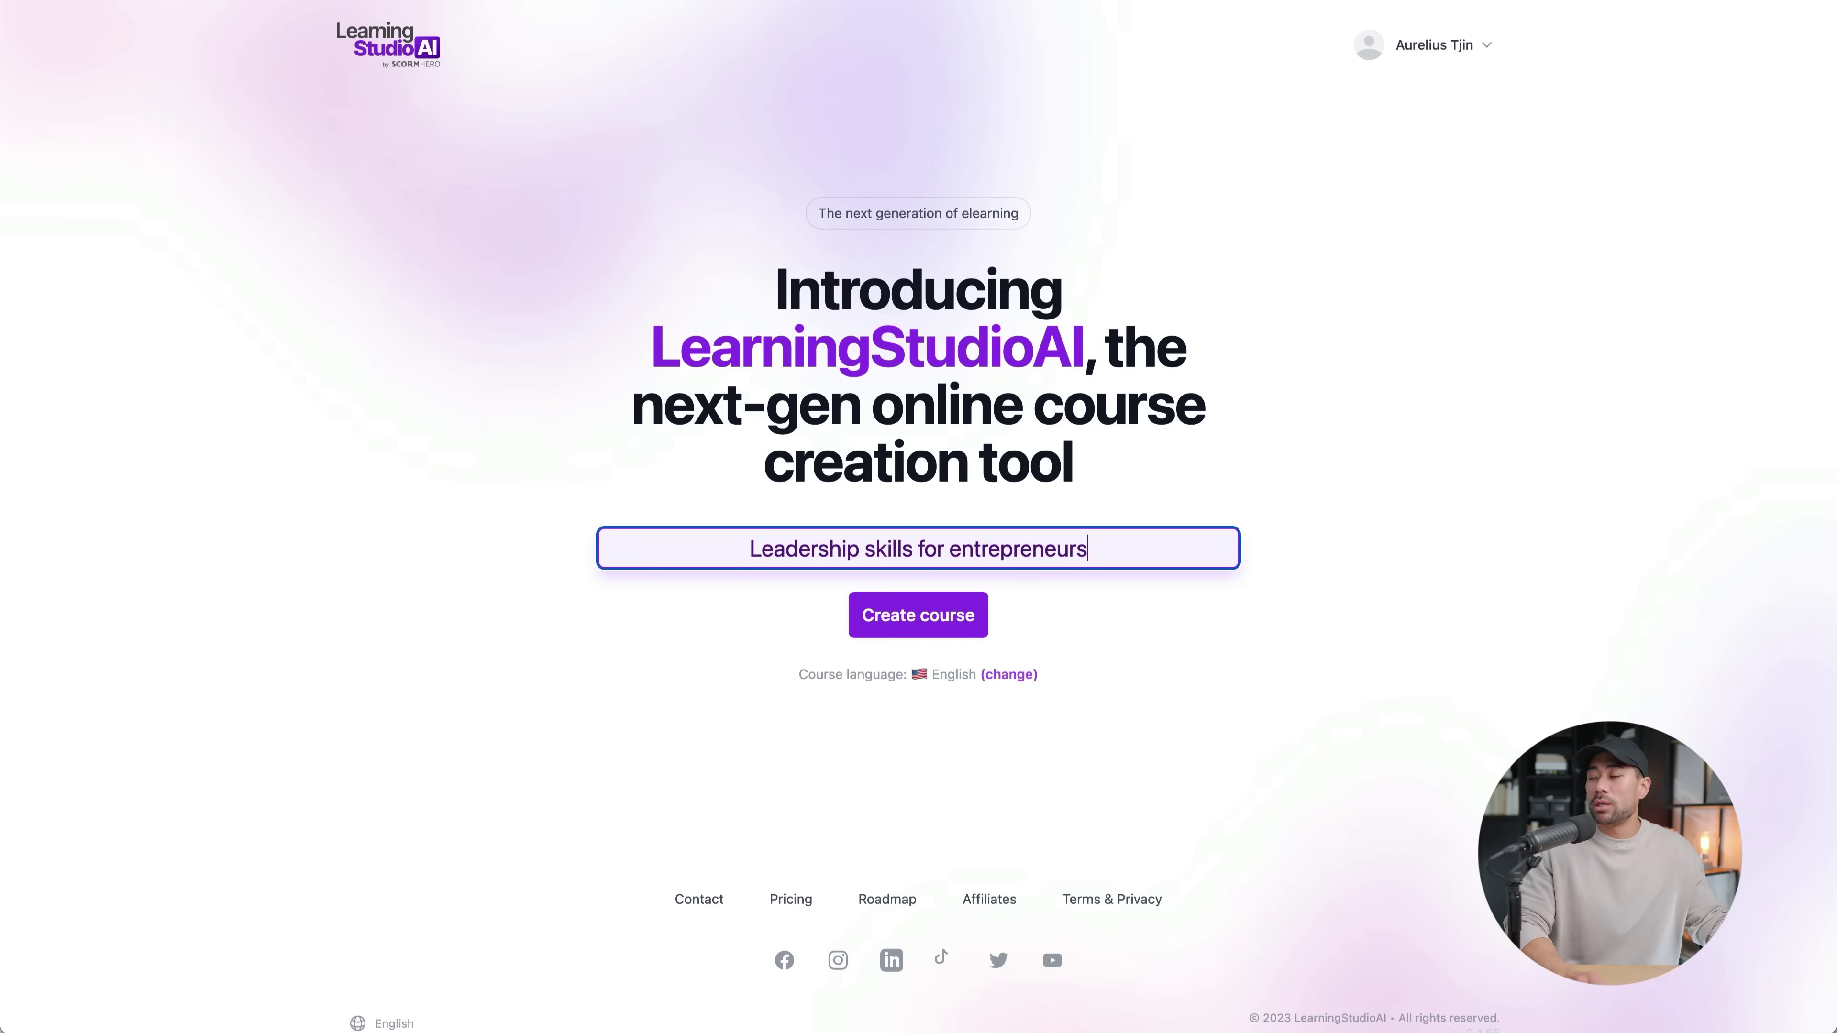
type("rship skills for entrepreneurs")
Generate the leadership course and scroll through its overview and six sections
left_click(930, 626)
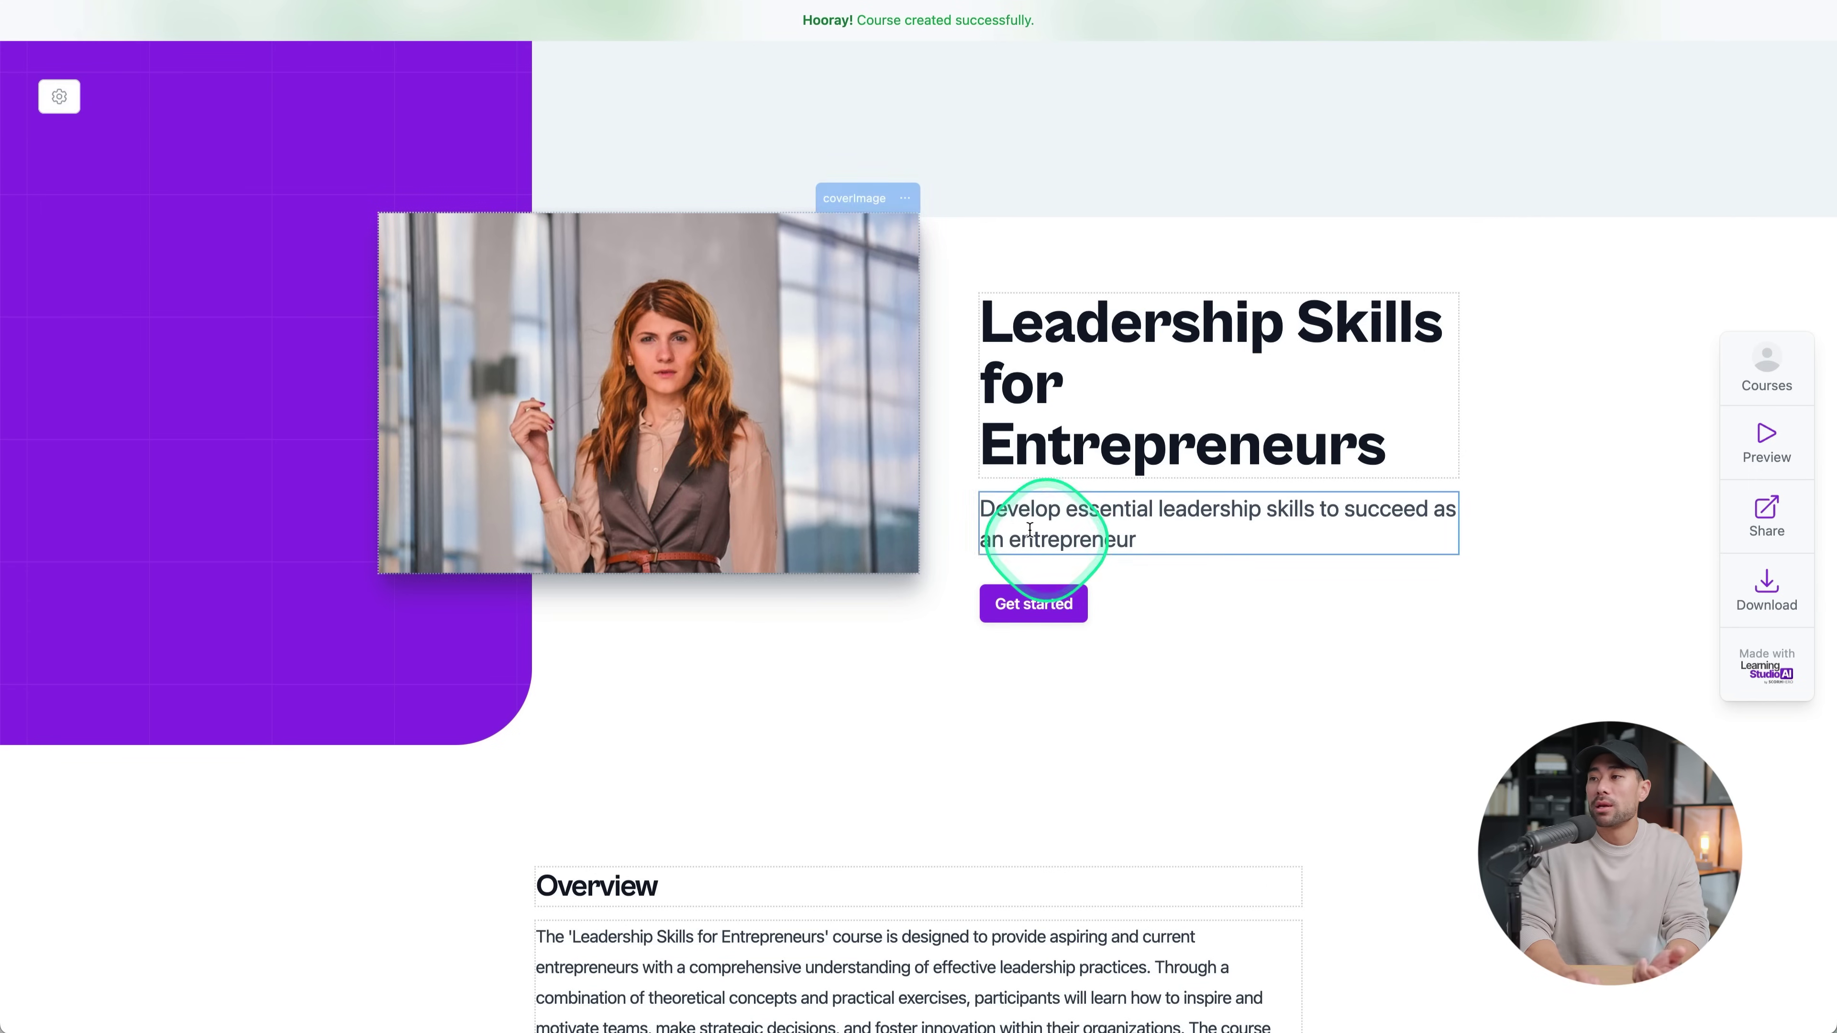
scroll(1168, 556, "down", 10)
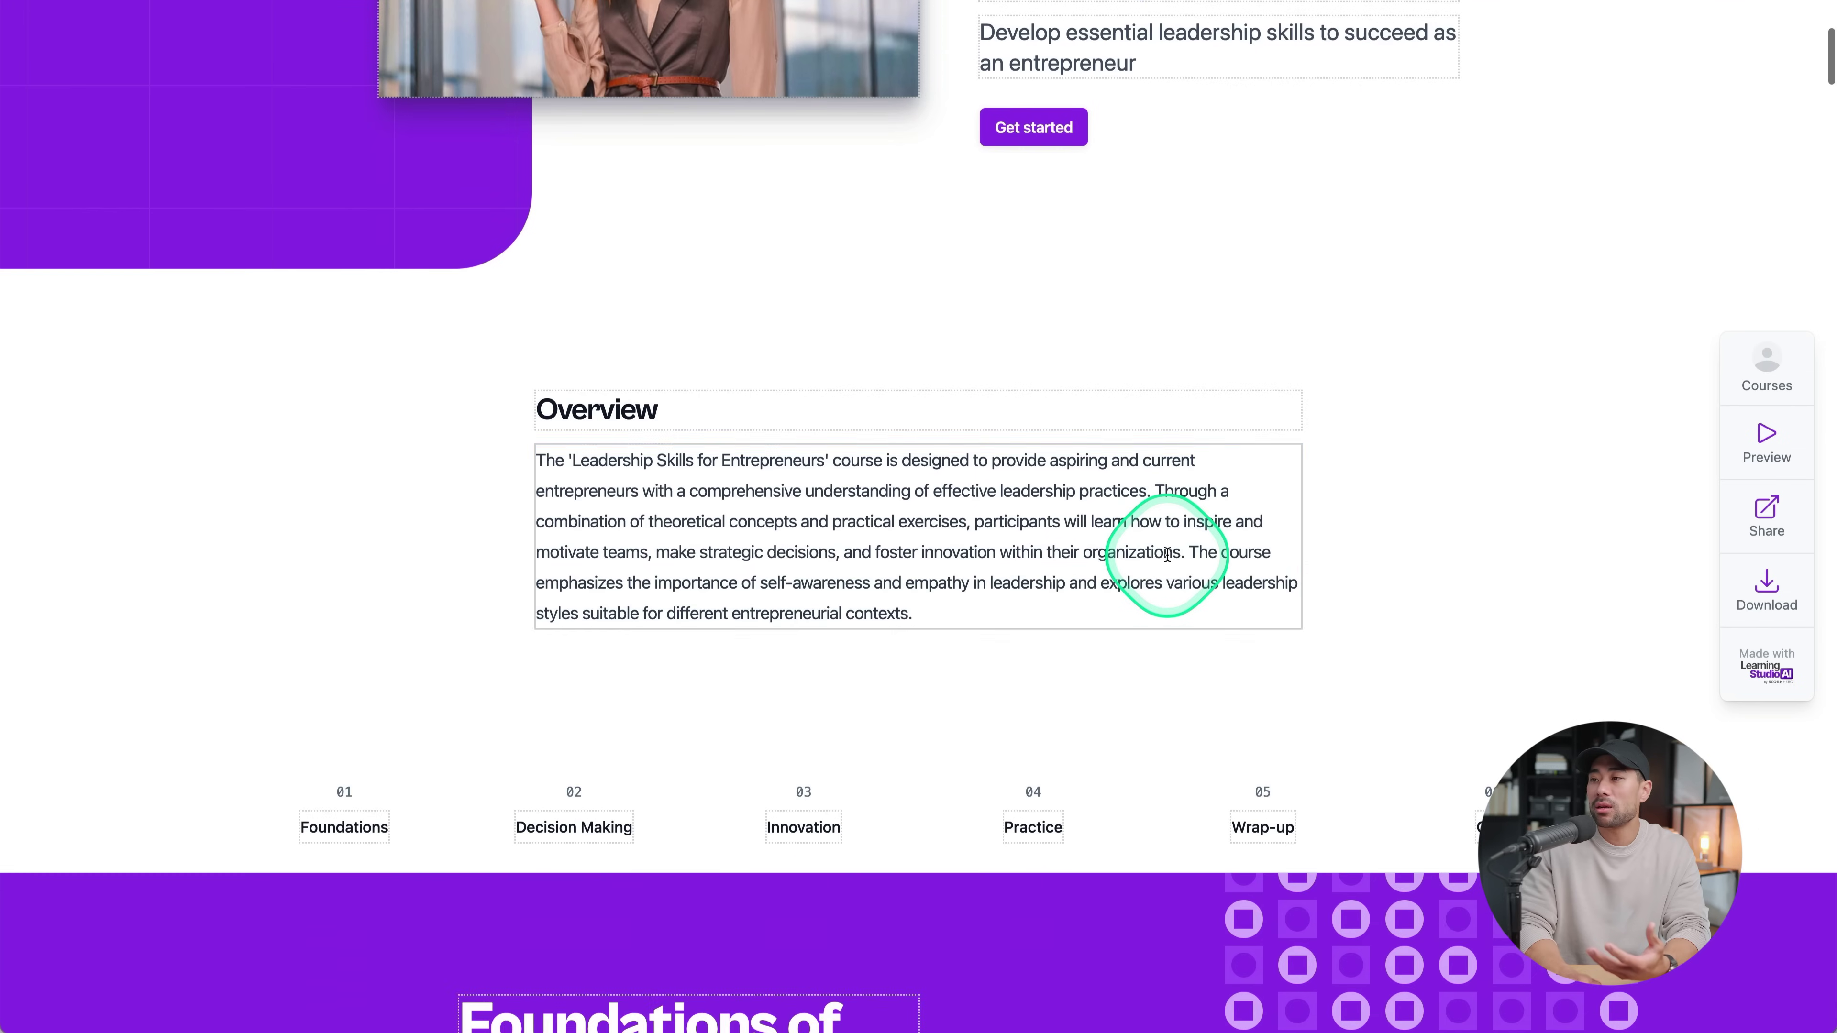
scroll(943, 655, "down", 20)
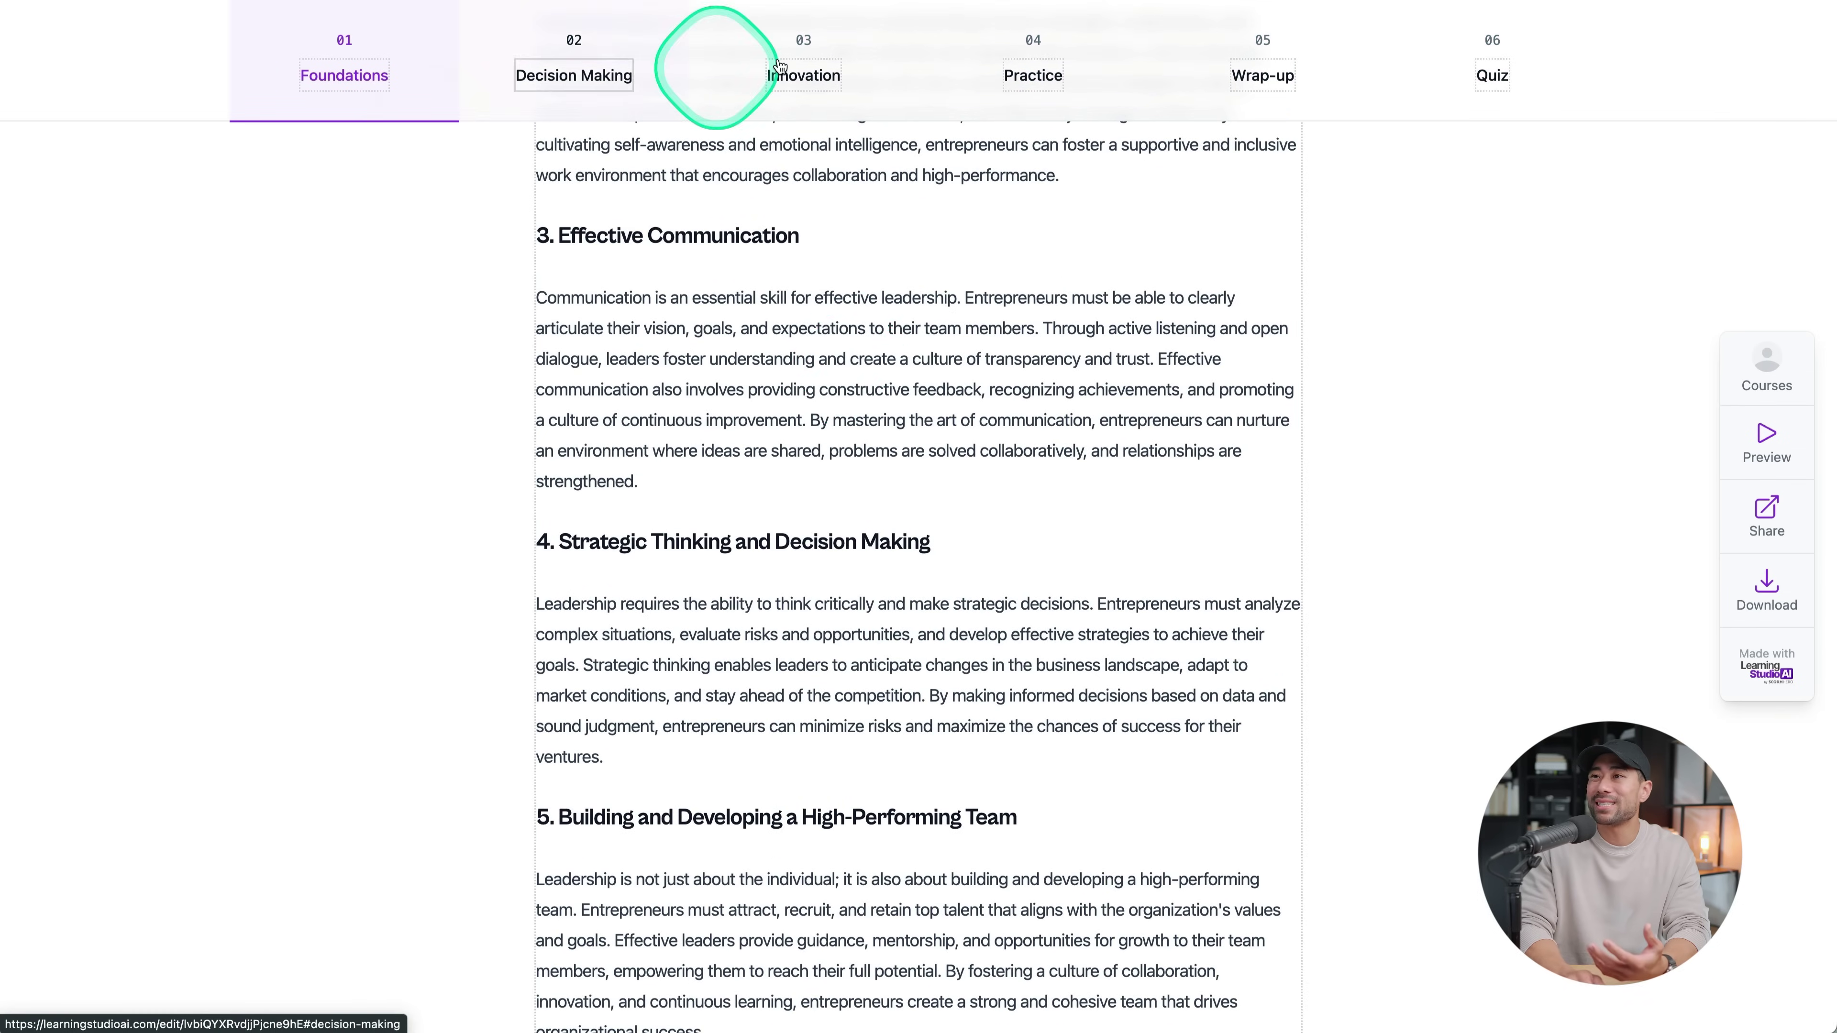
scroll(1329, 738, "down", 12)
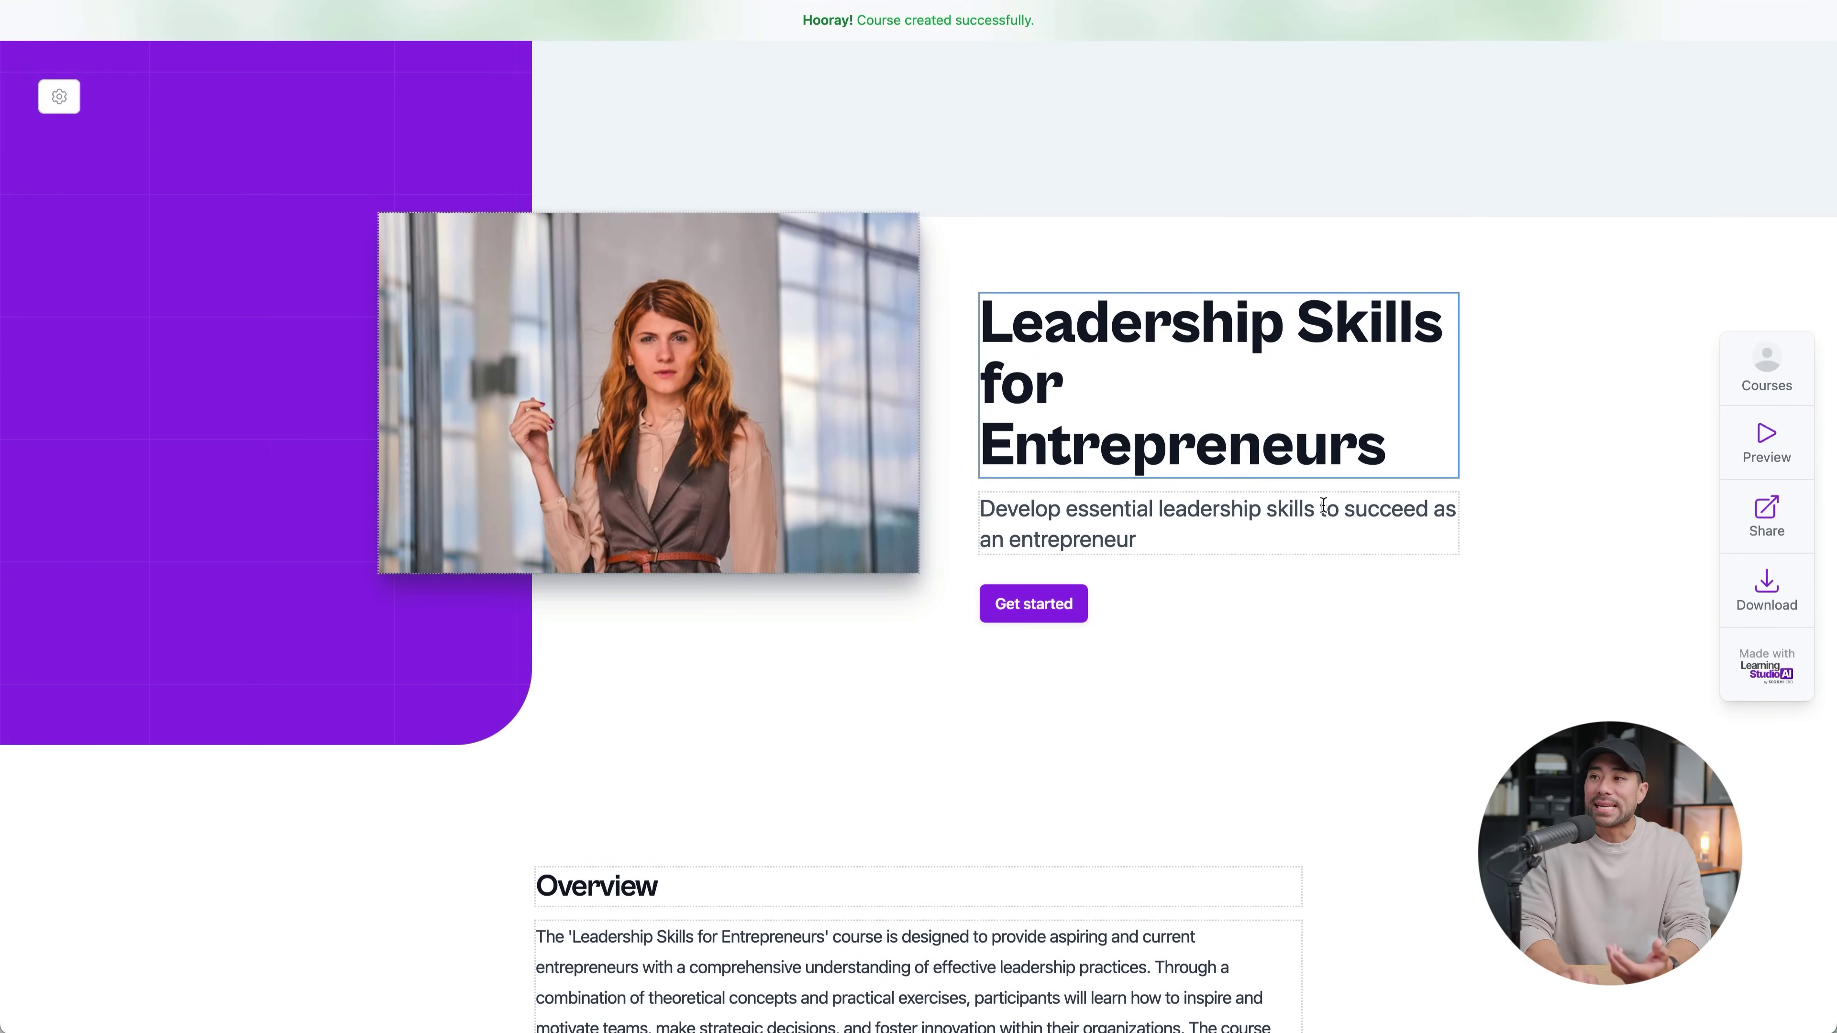
Replace 'Entrepreneurs' with 'Small Business Owners' in the title, then select the cover image
triple_click(1168, 447)
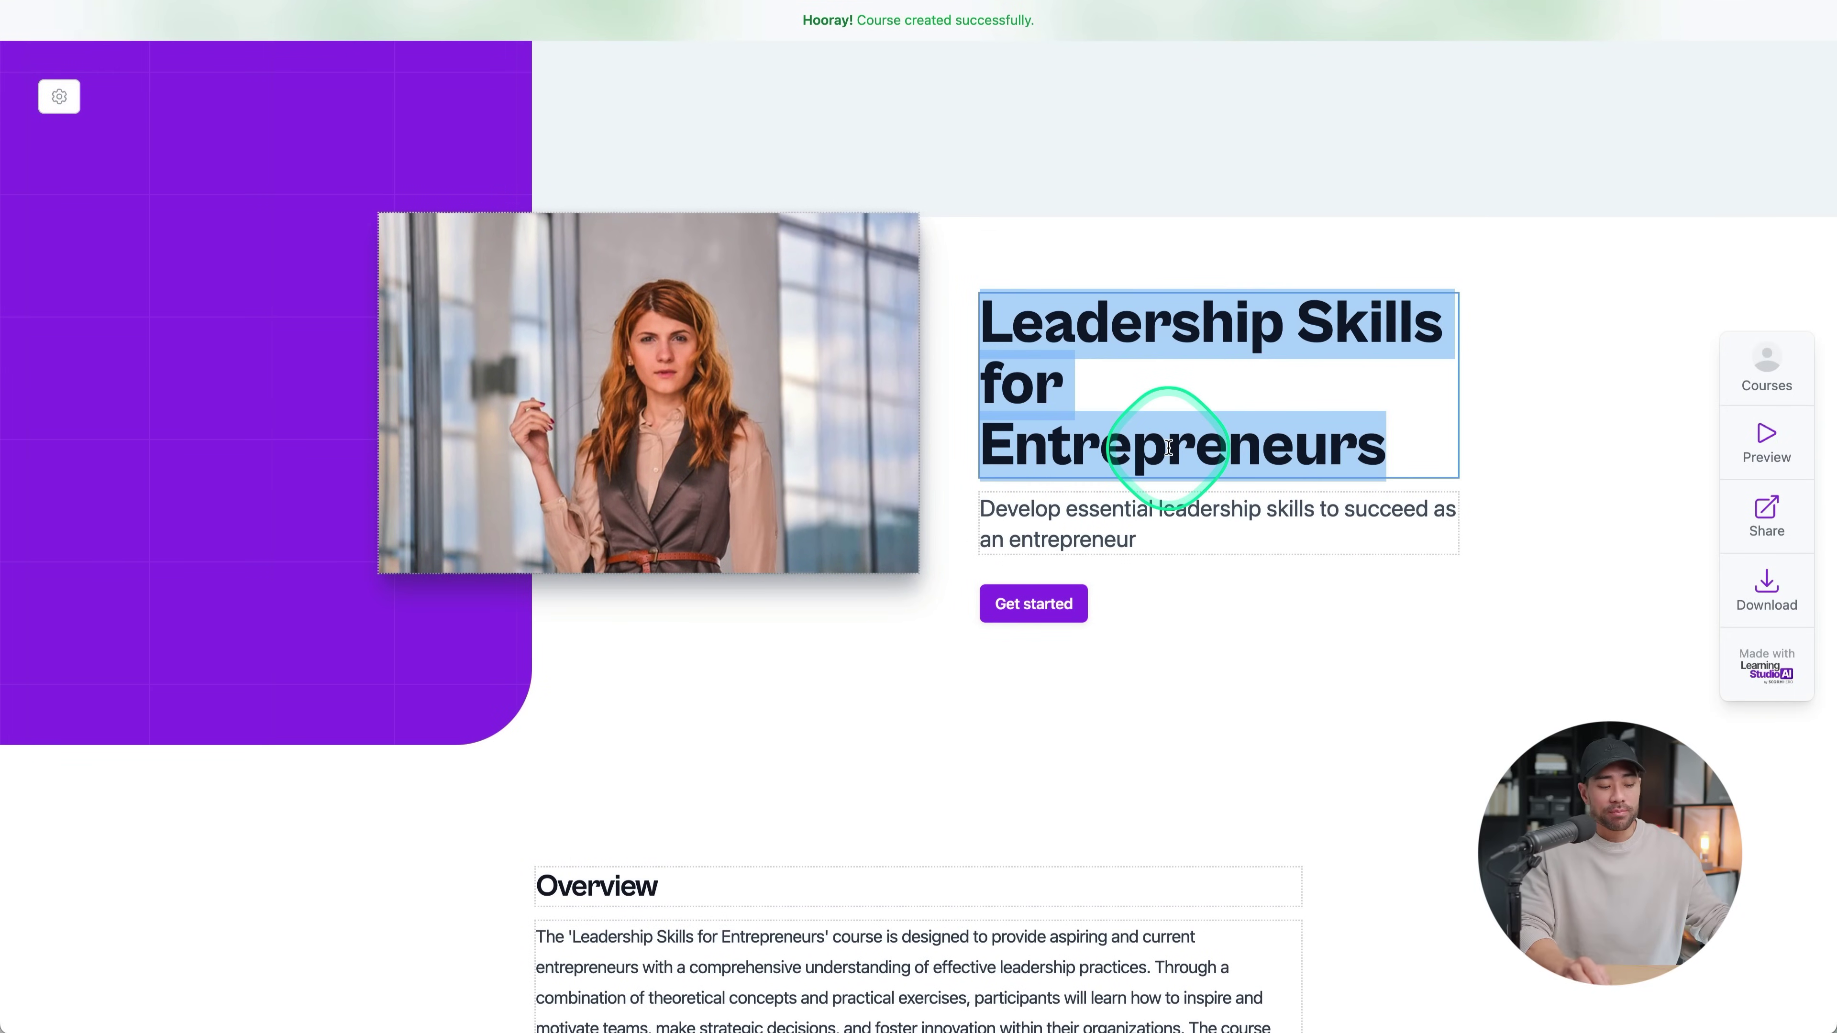
left_click(1167, 448)
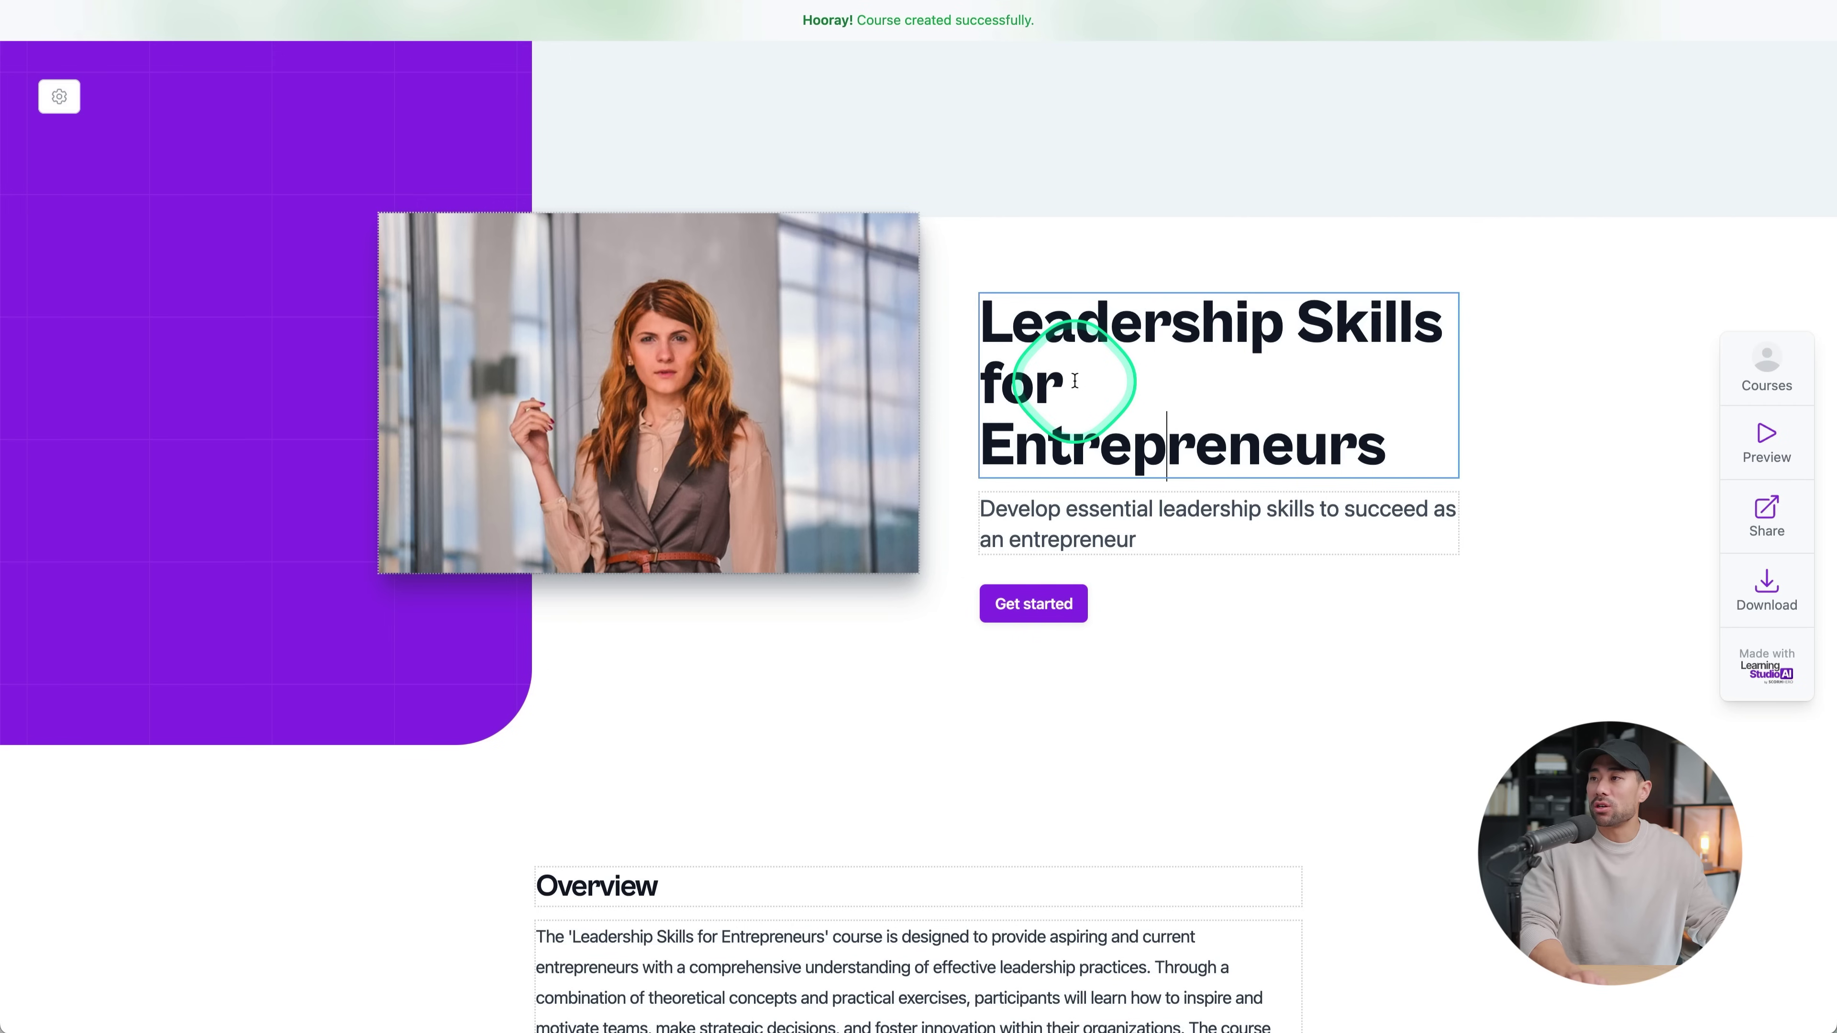
double_click(1105, 445)
type("Sm")
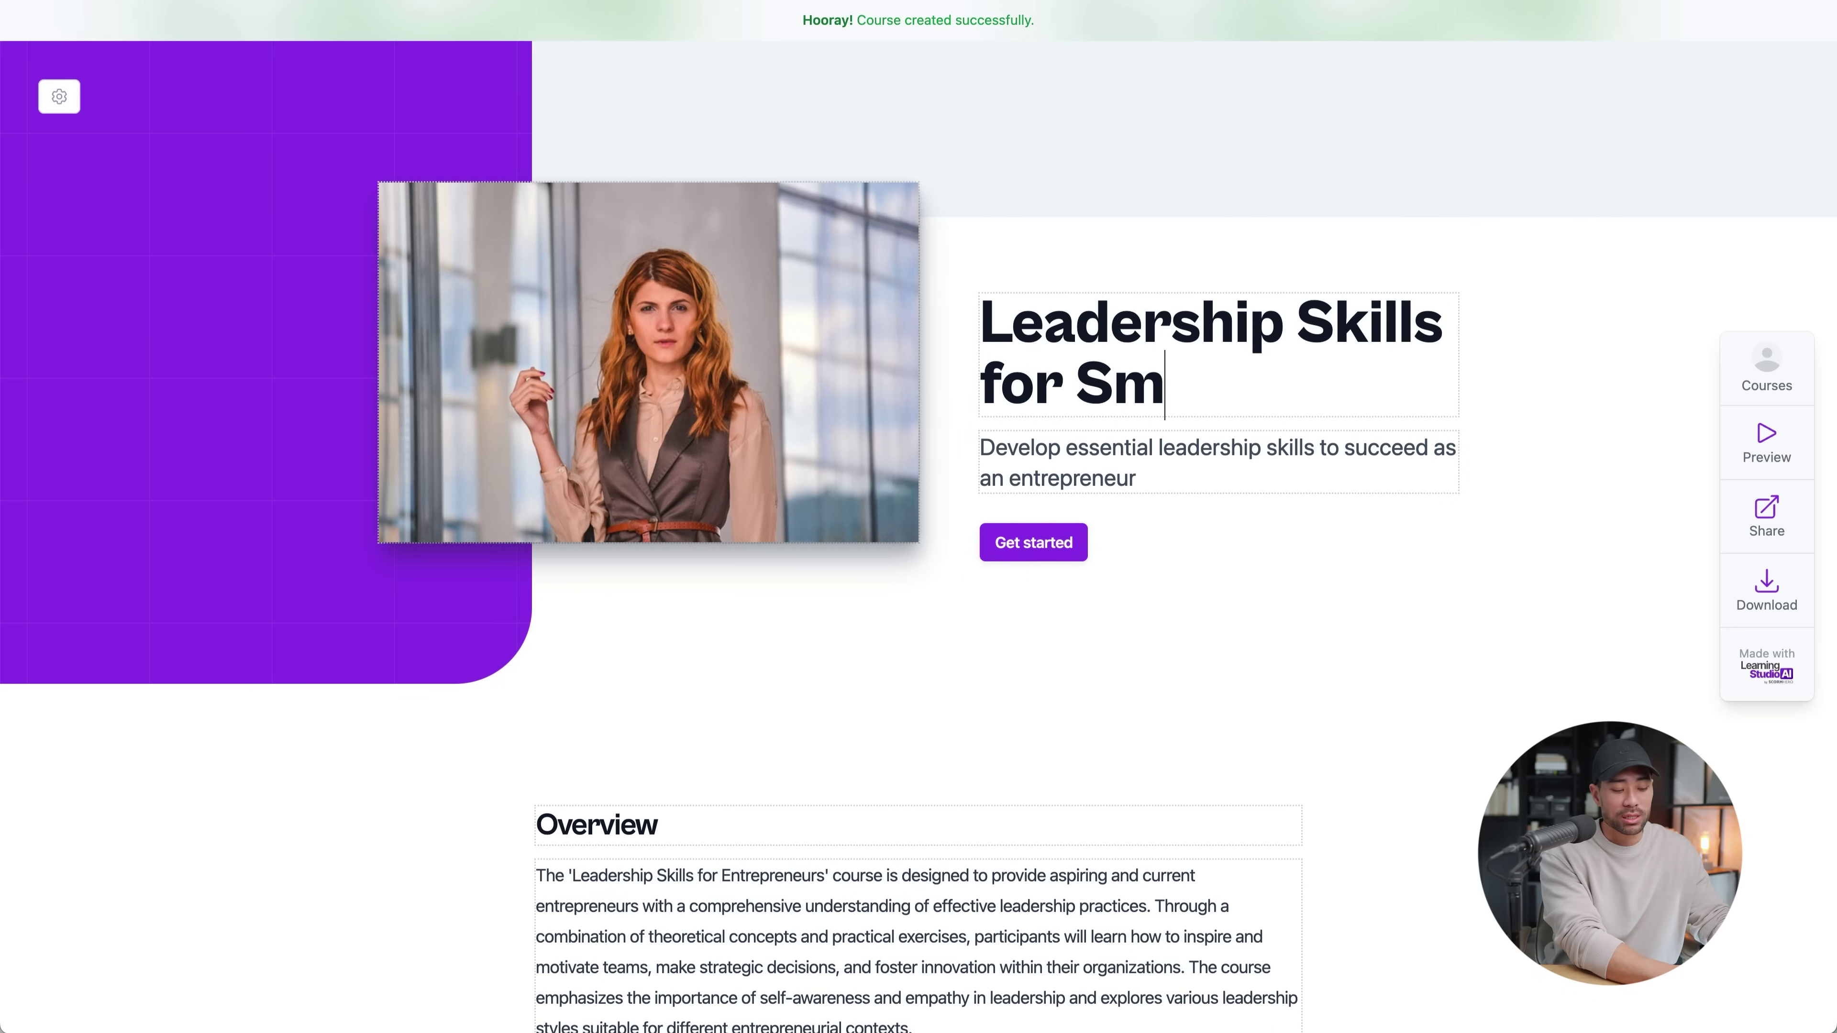
type("all Business Owners")
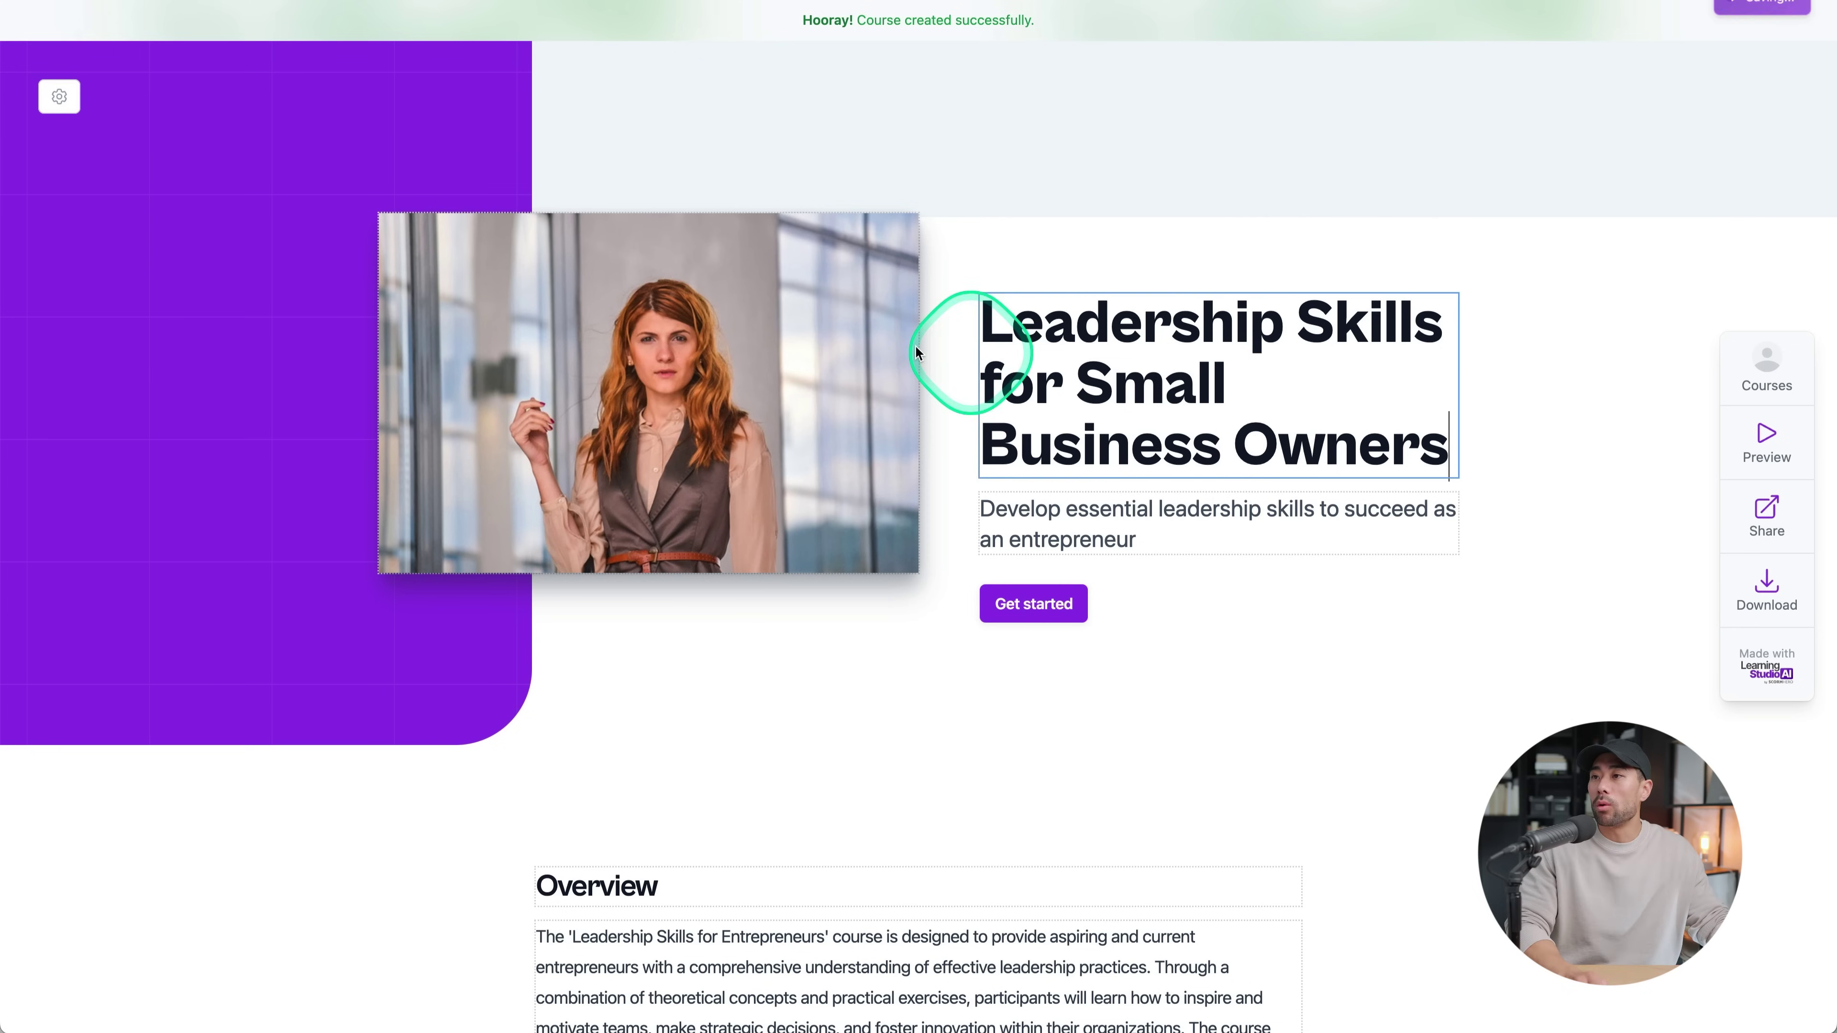
left_click(672, 335)
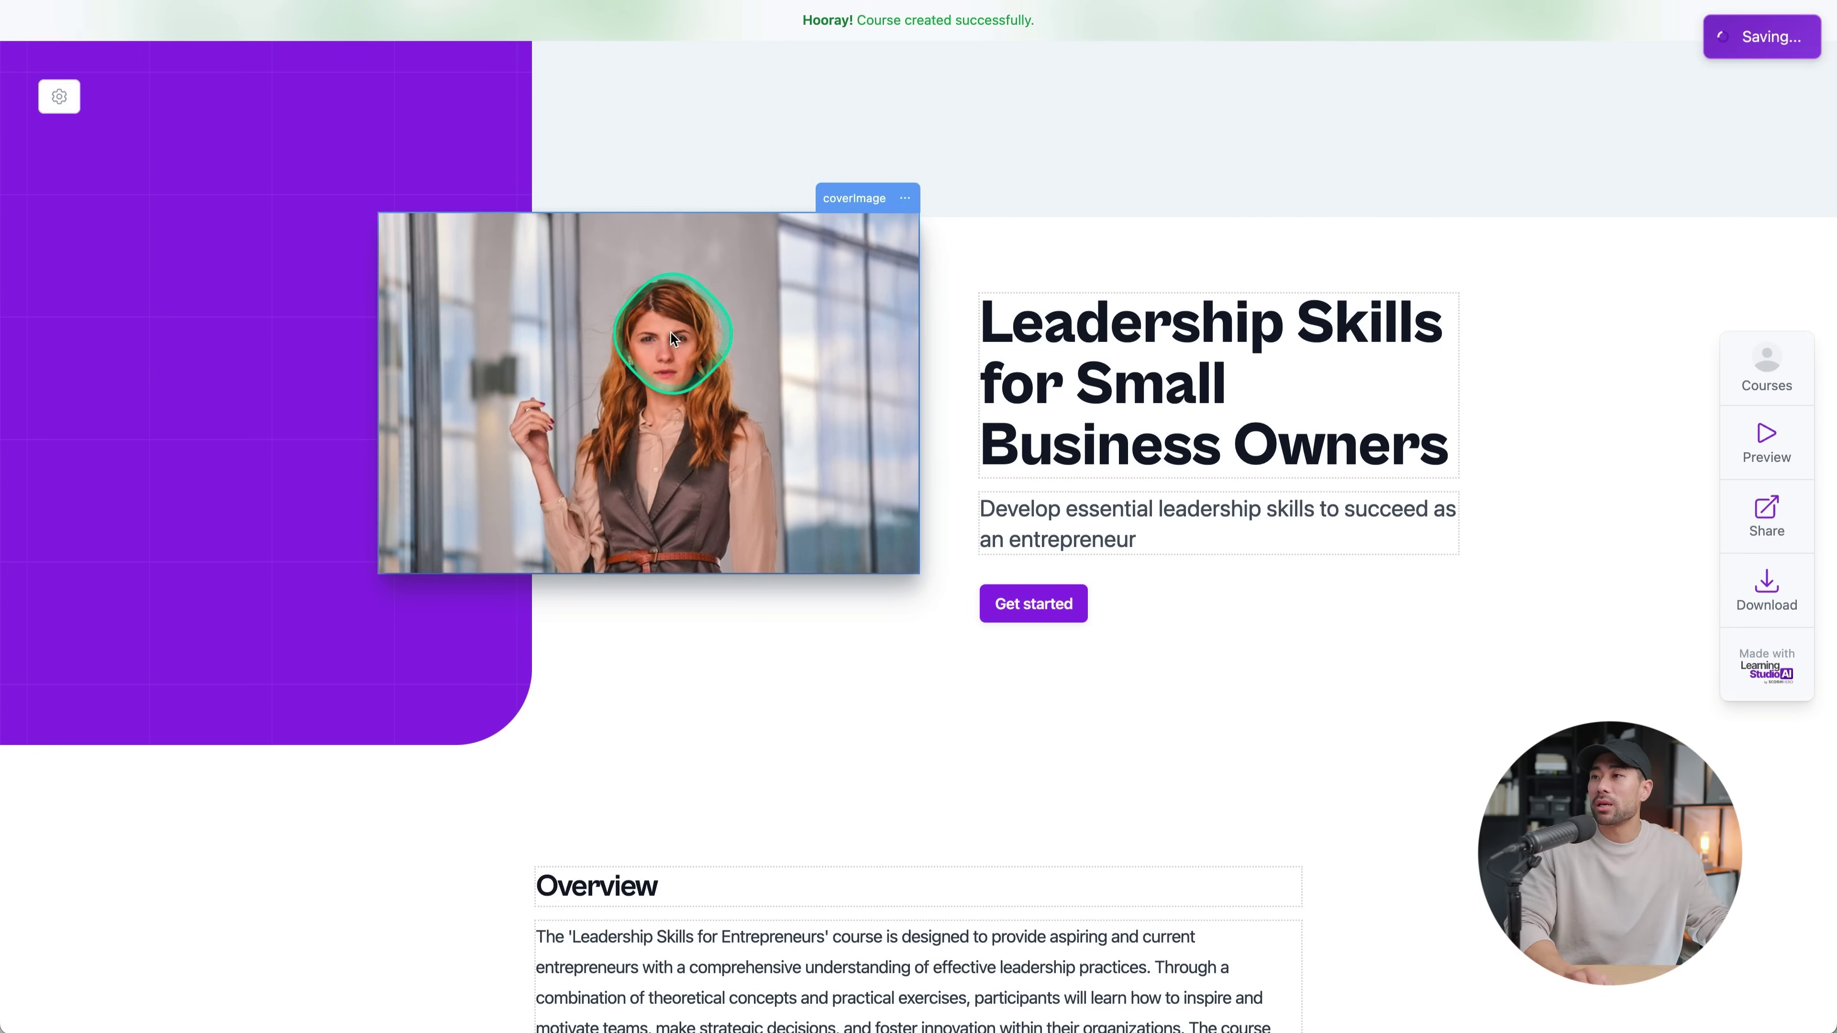
left_click(905, 198)
In course settings, pick the blue theme colour, untick the LearningStudioAI logo, and confirm
left_click(826, 239)
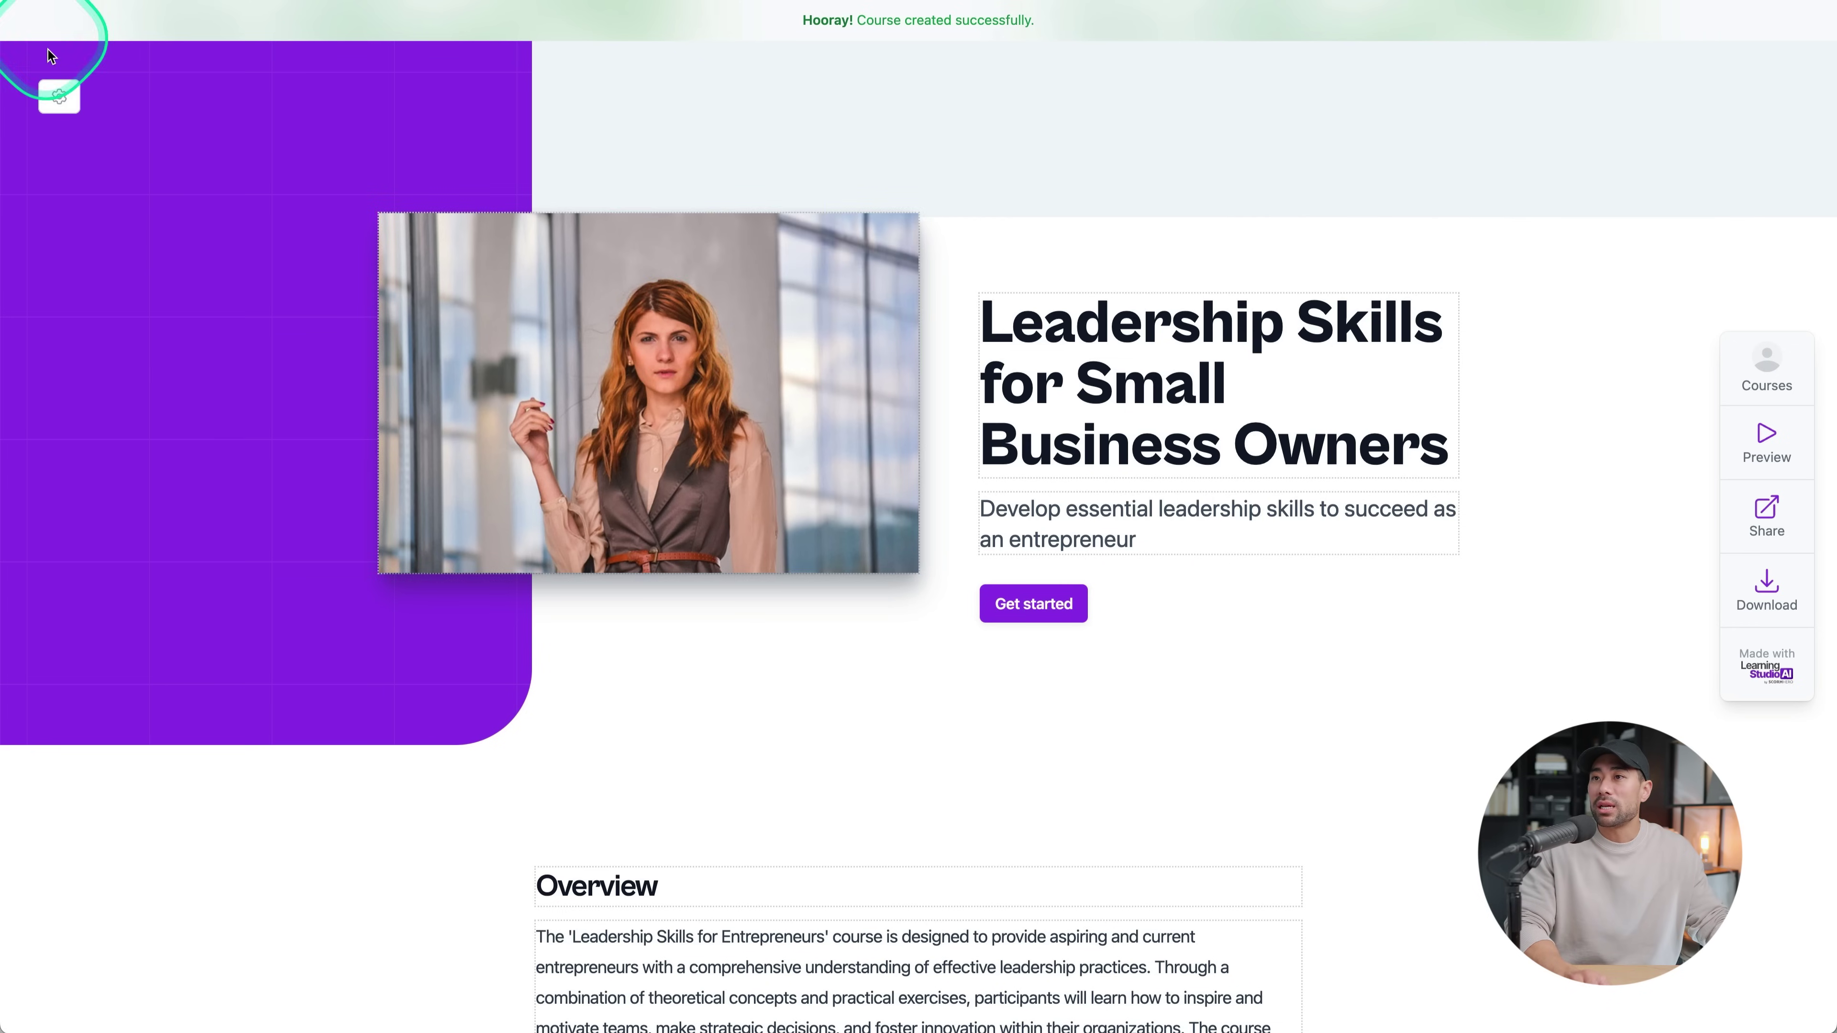
left_click(60, 97)
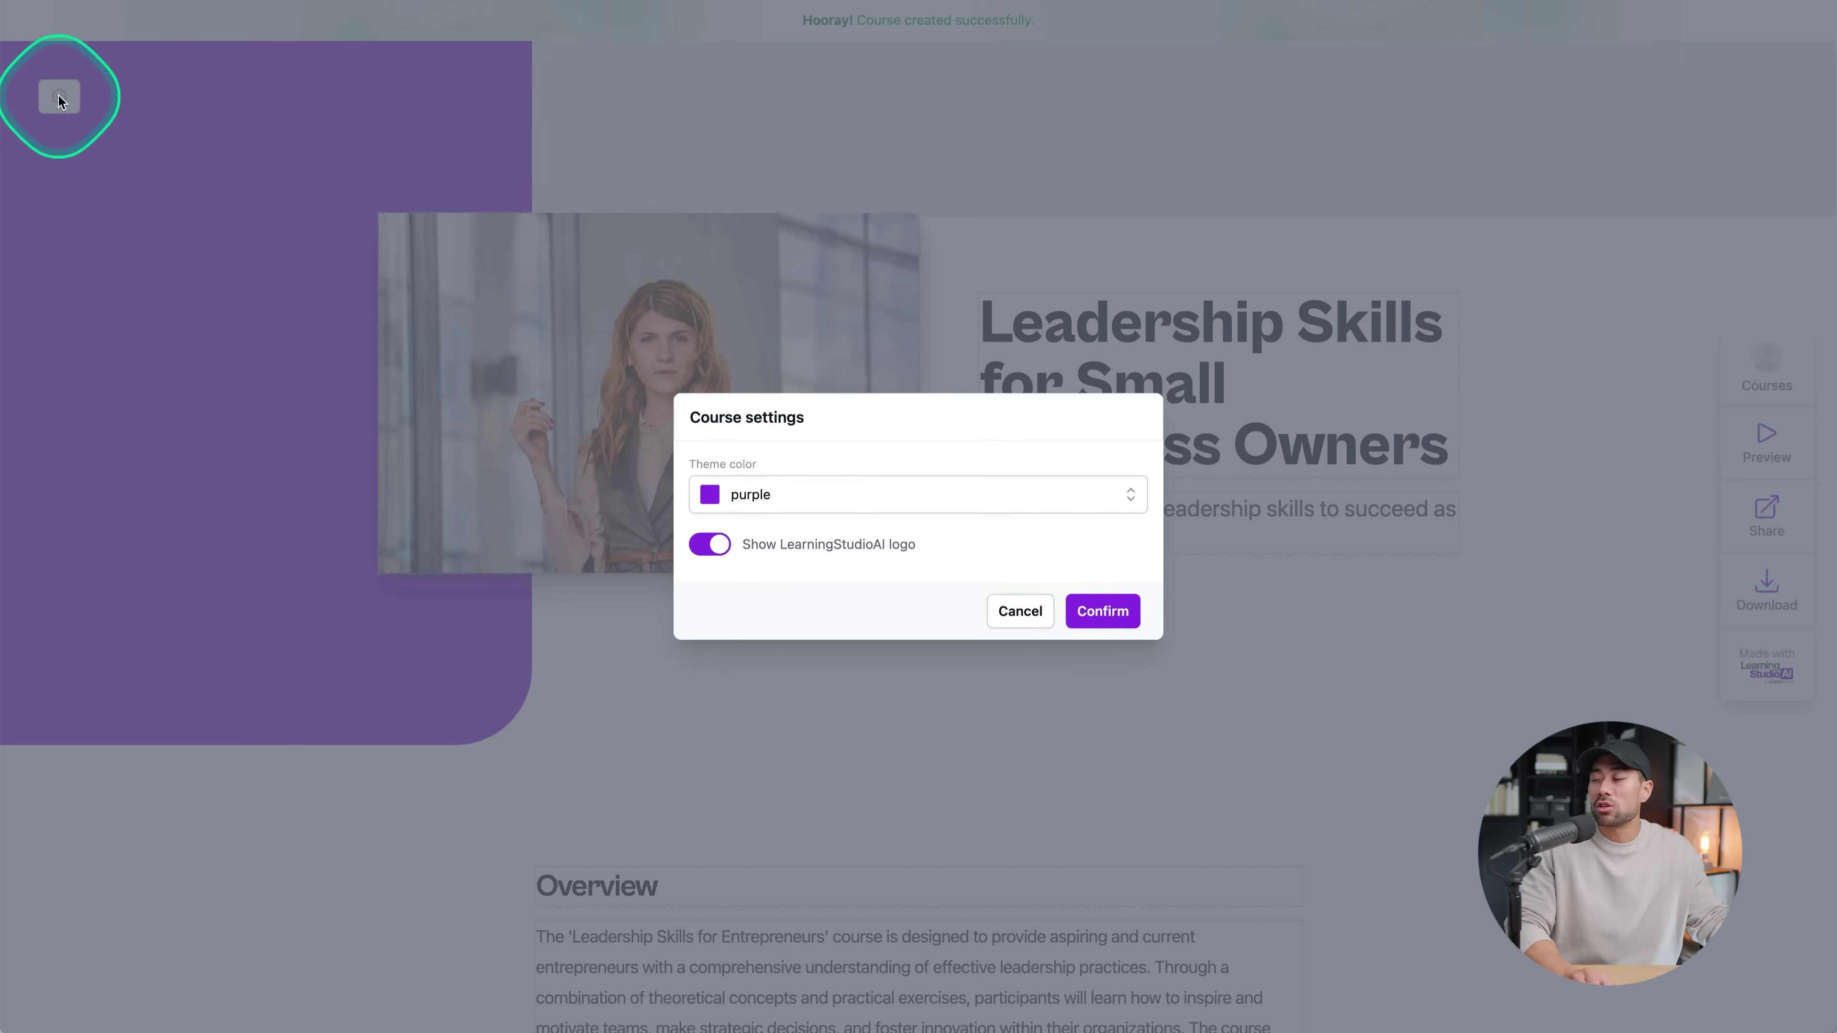
left_click(838, 495)
scroll(824, 542, "up", 3)
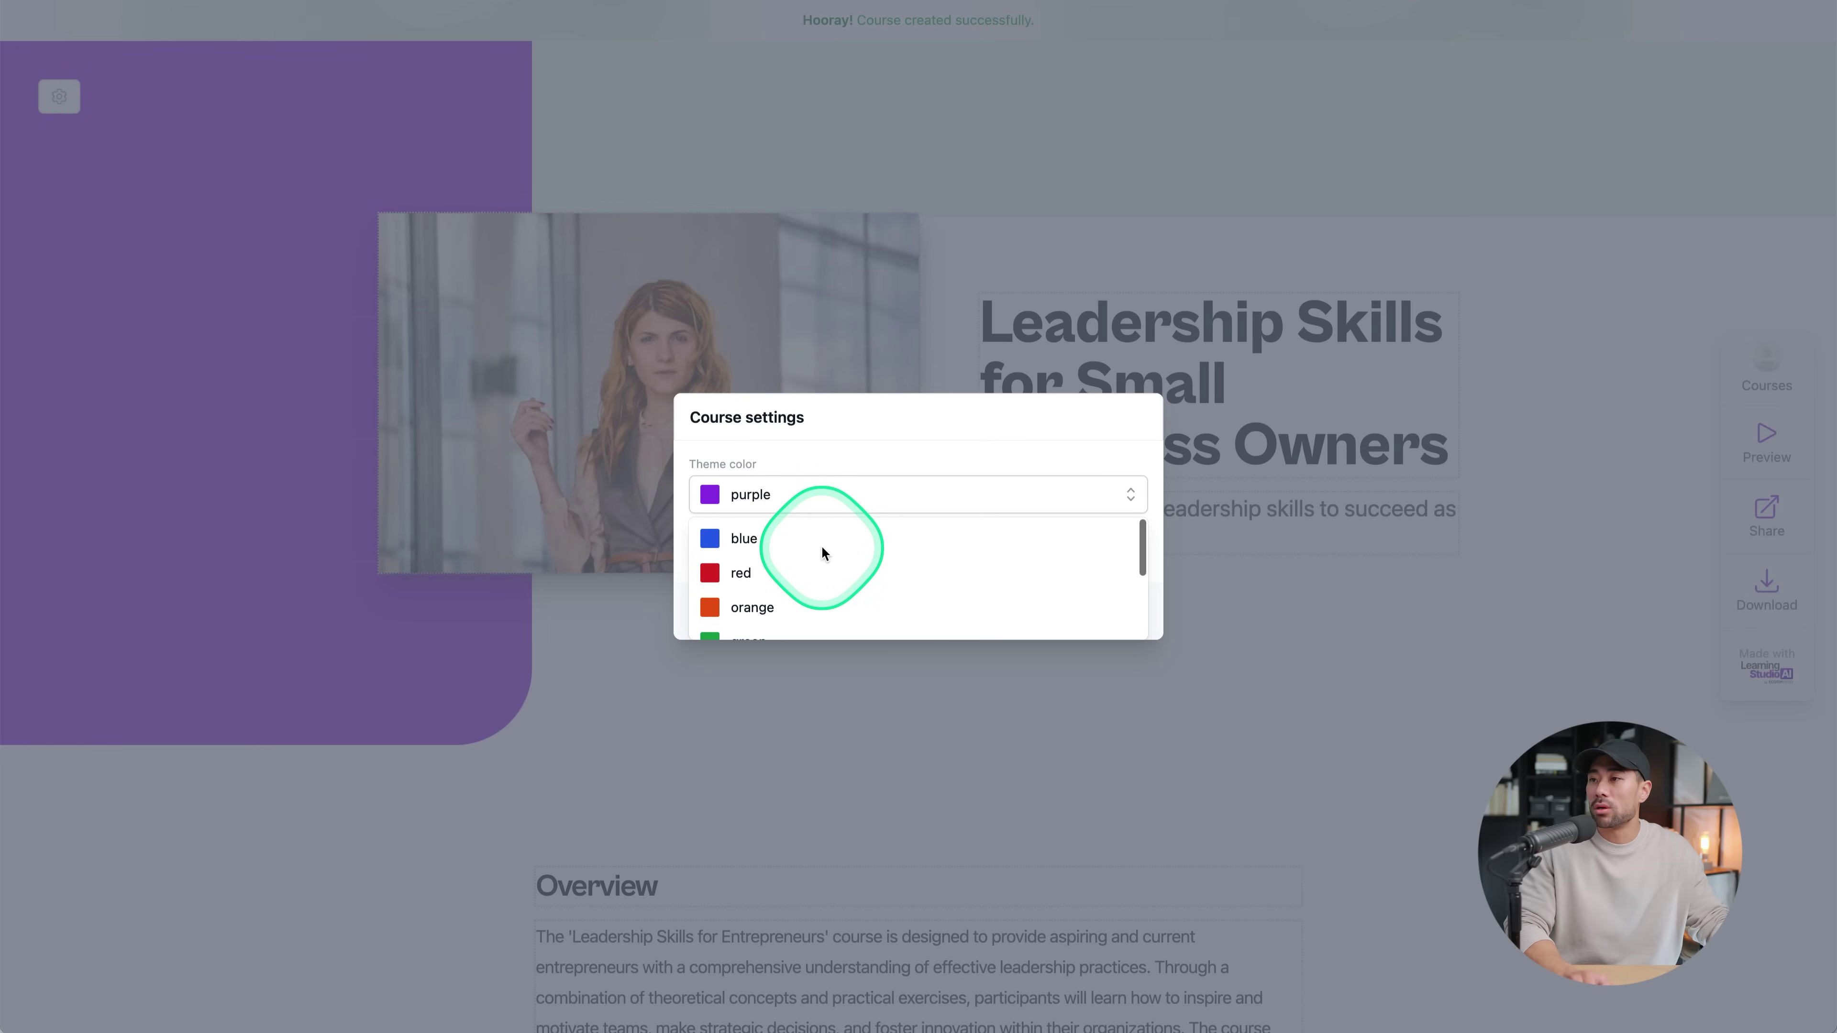
left_click(770, 540)
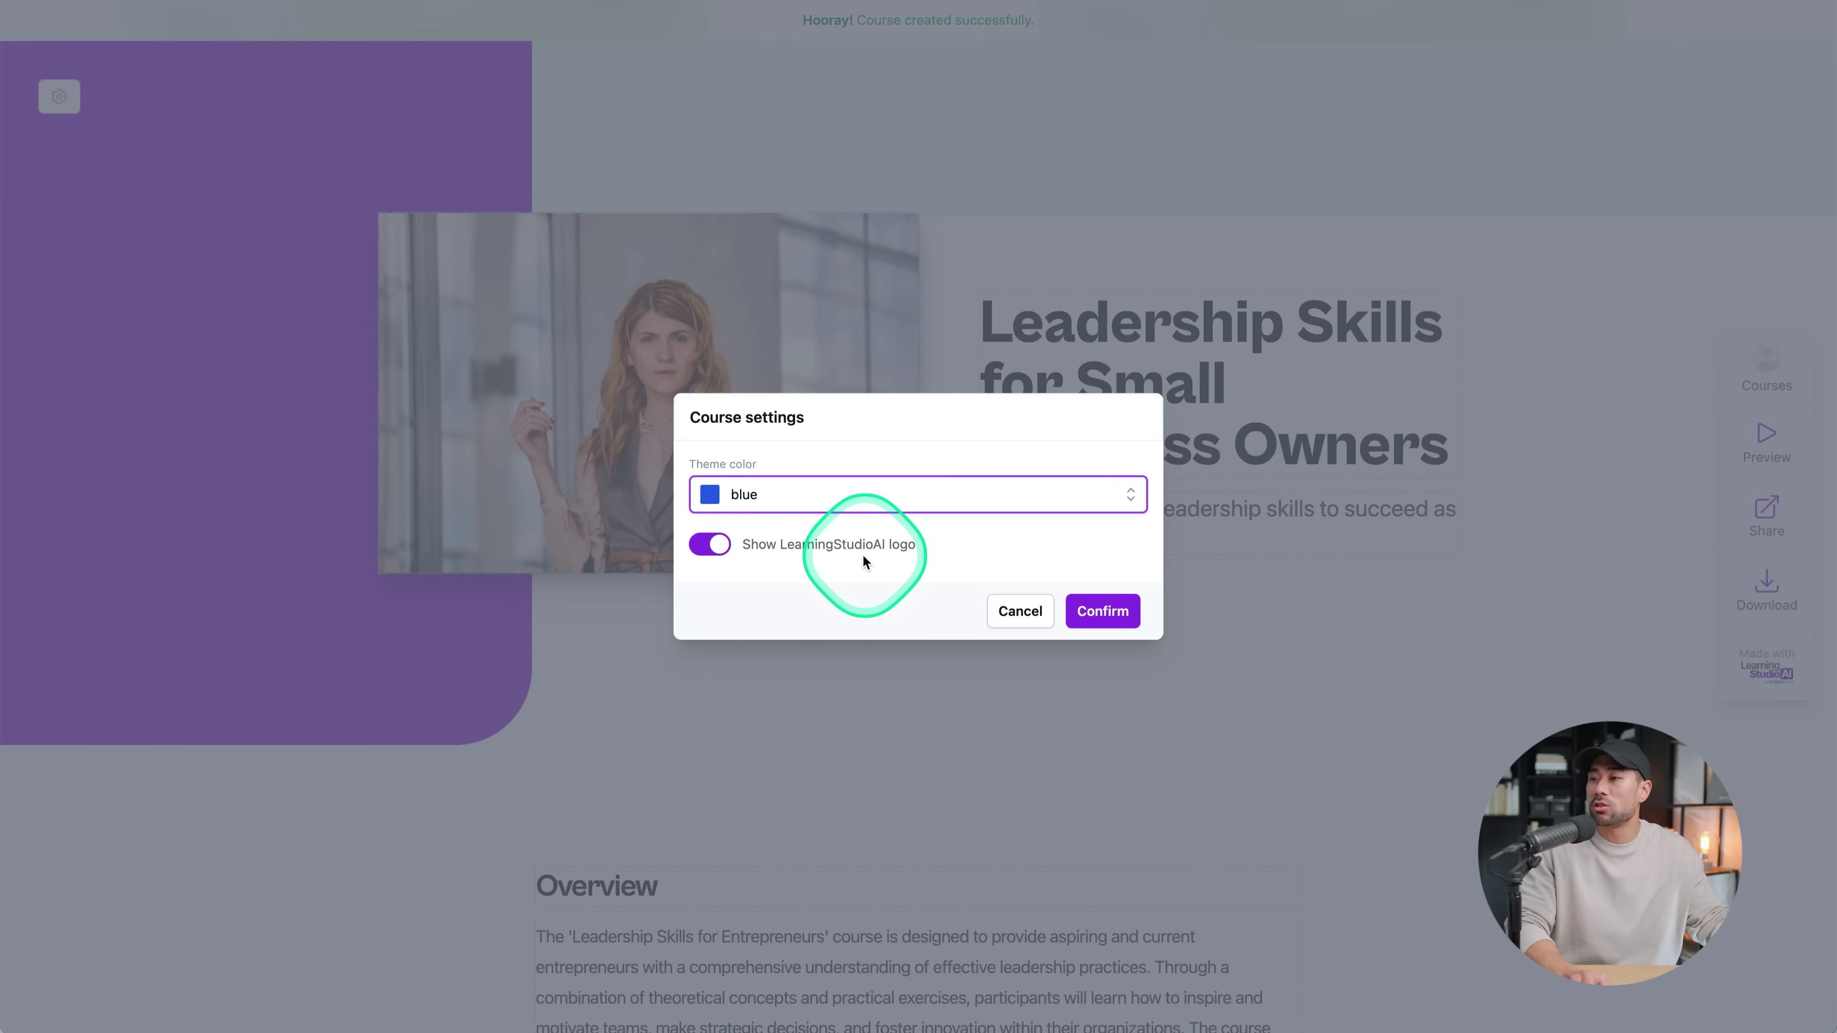
left_click(708, 554)
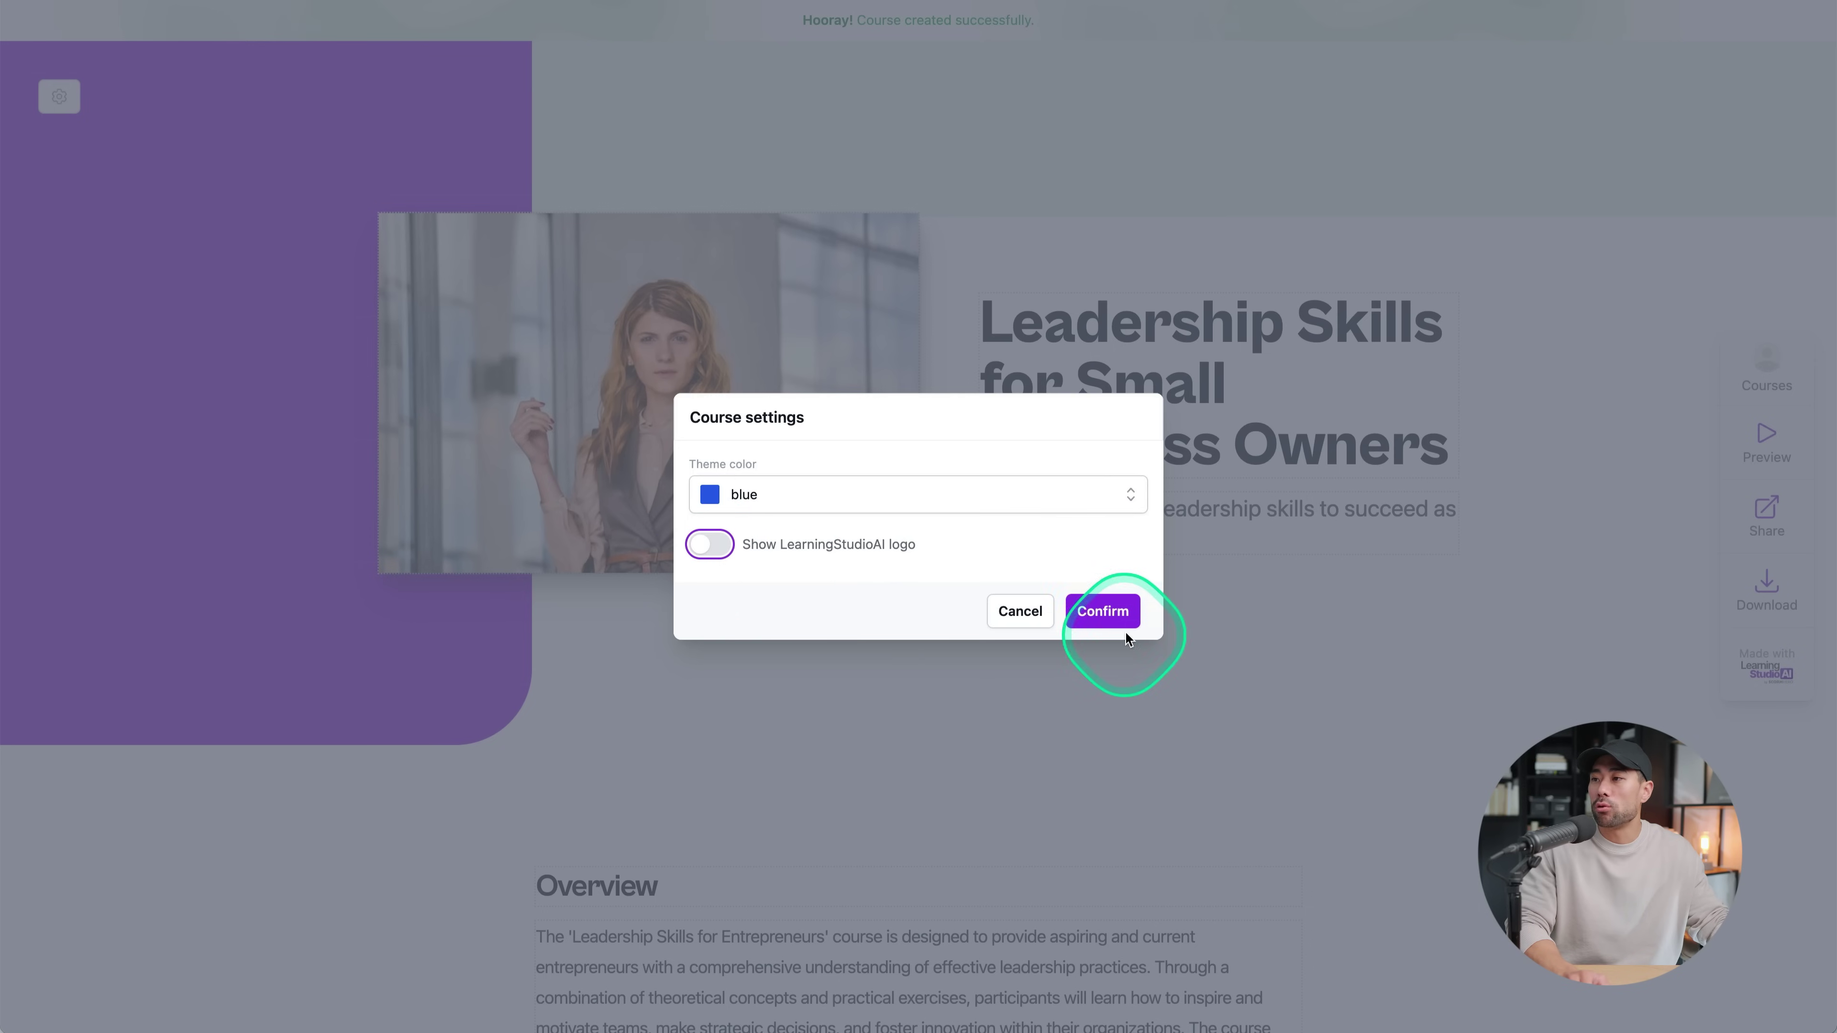
left_click(1115, 609)
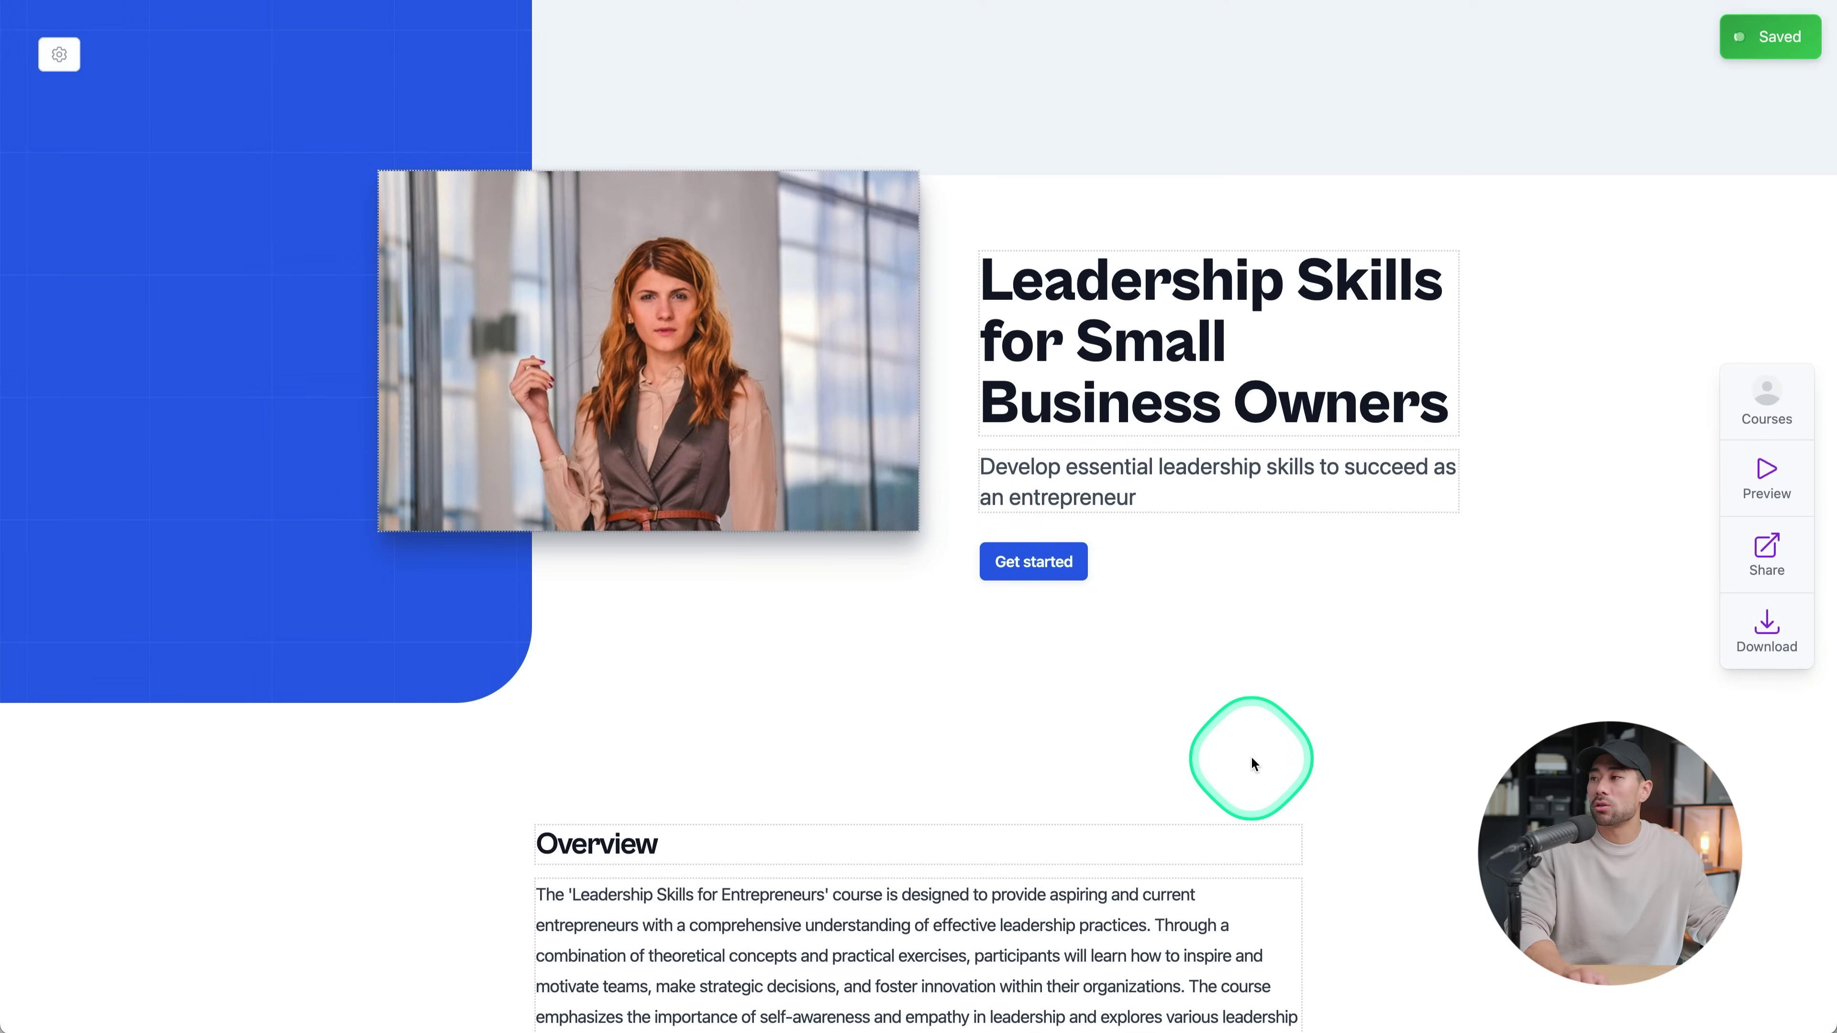
Scroll through the leadership course's sections to review their content
scroll(1255, 763, "down", 20)
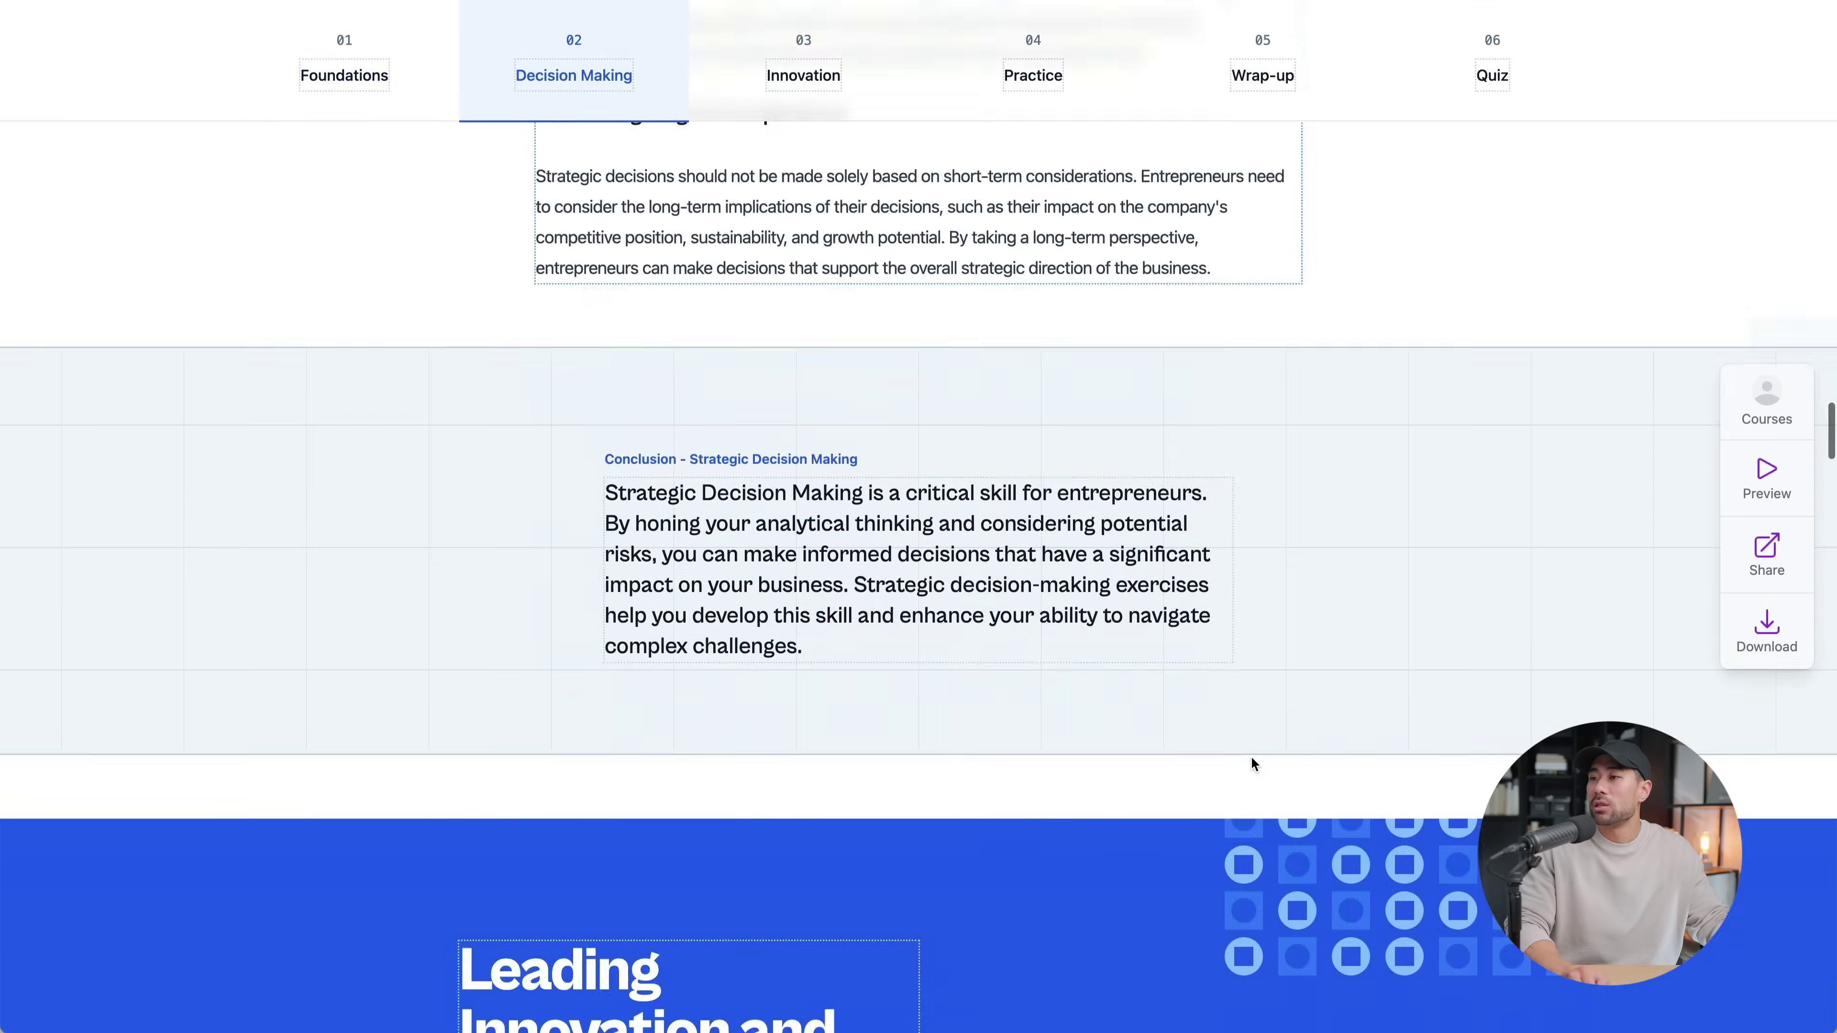
scroll(1252, 758, "down", 20)
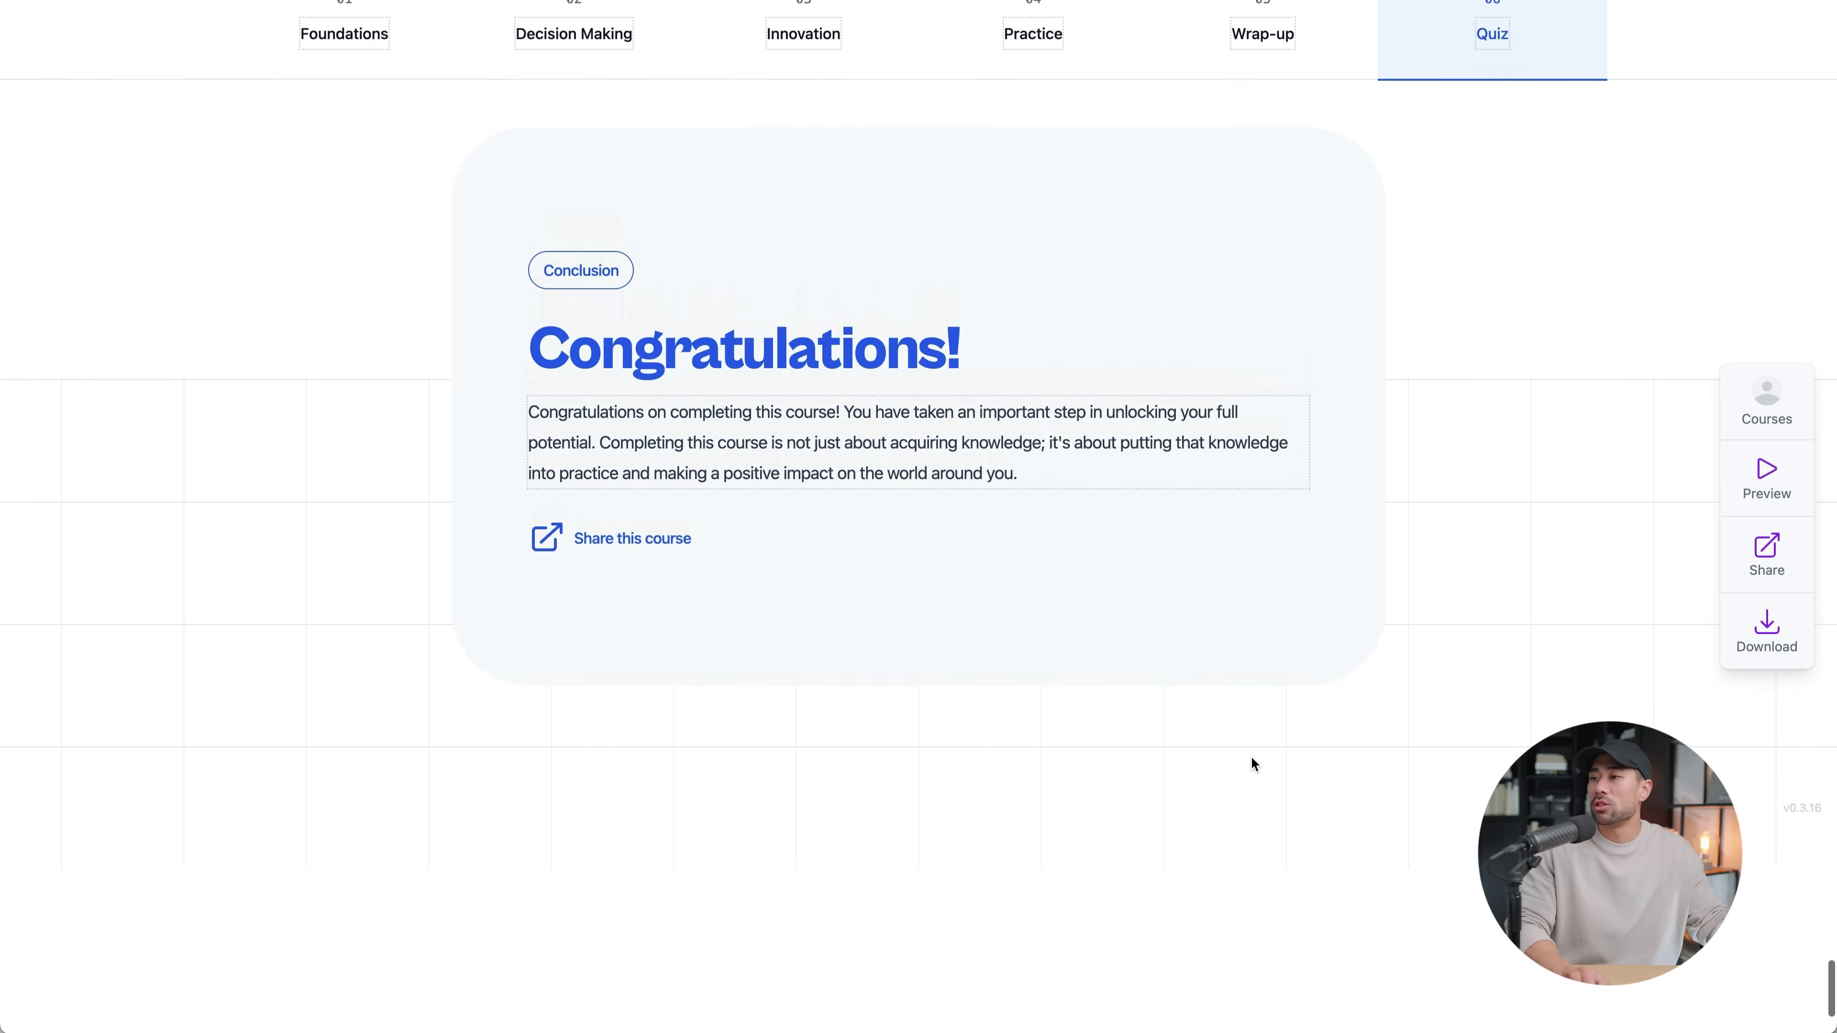
scroll(1149, 783, "up", 20)
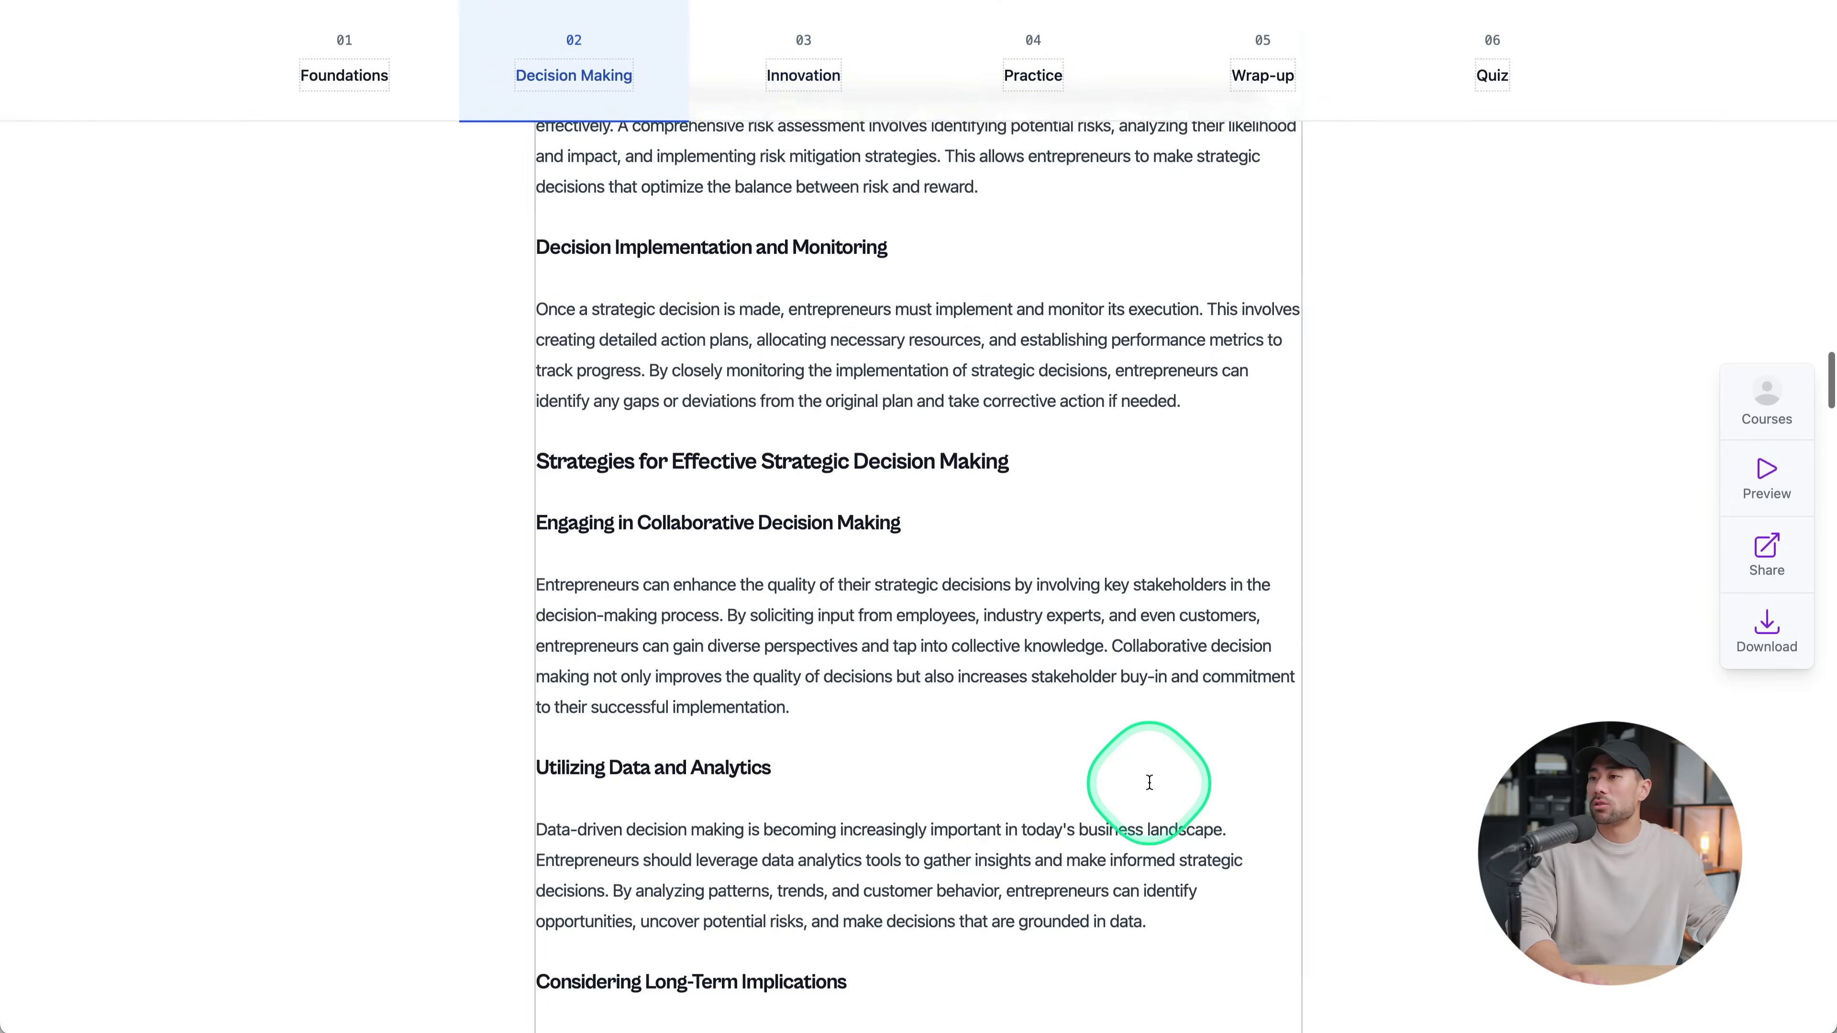
scroll(1149, 782, "up", 10)
scroll(1150, 783, "down", 20)
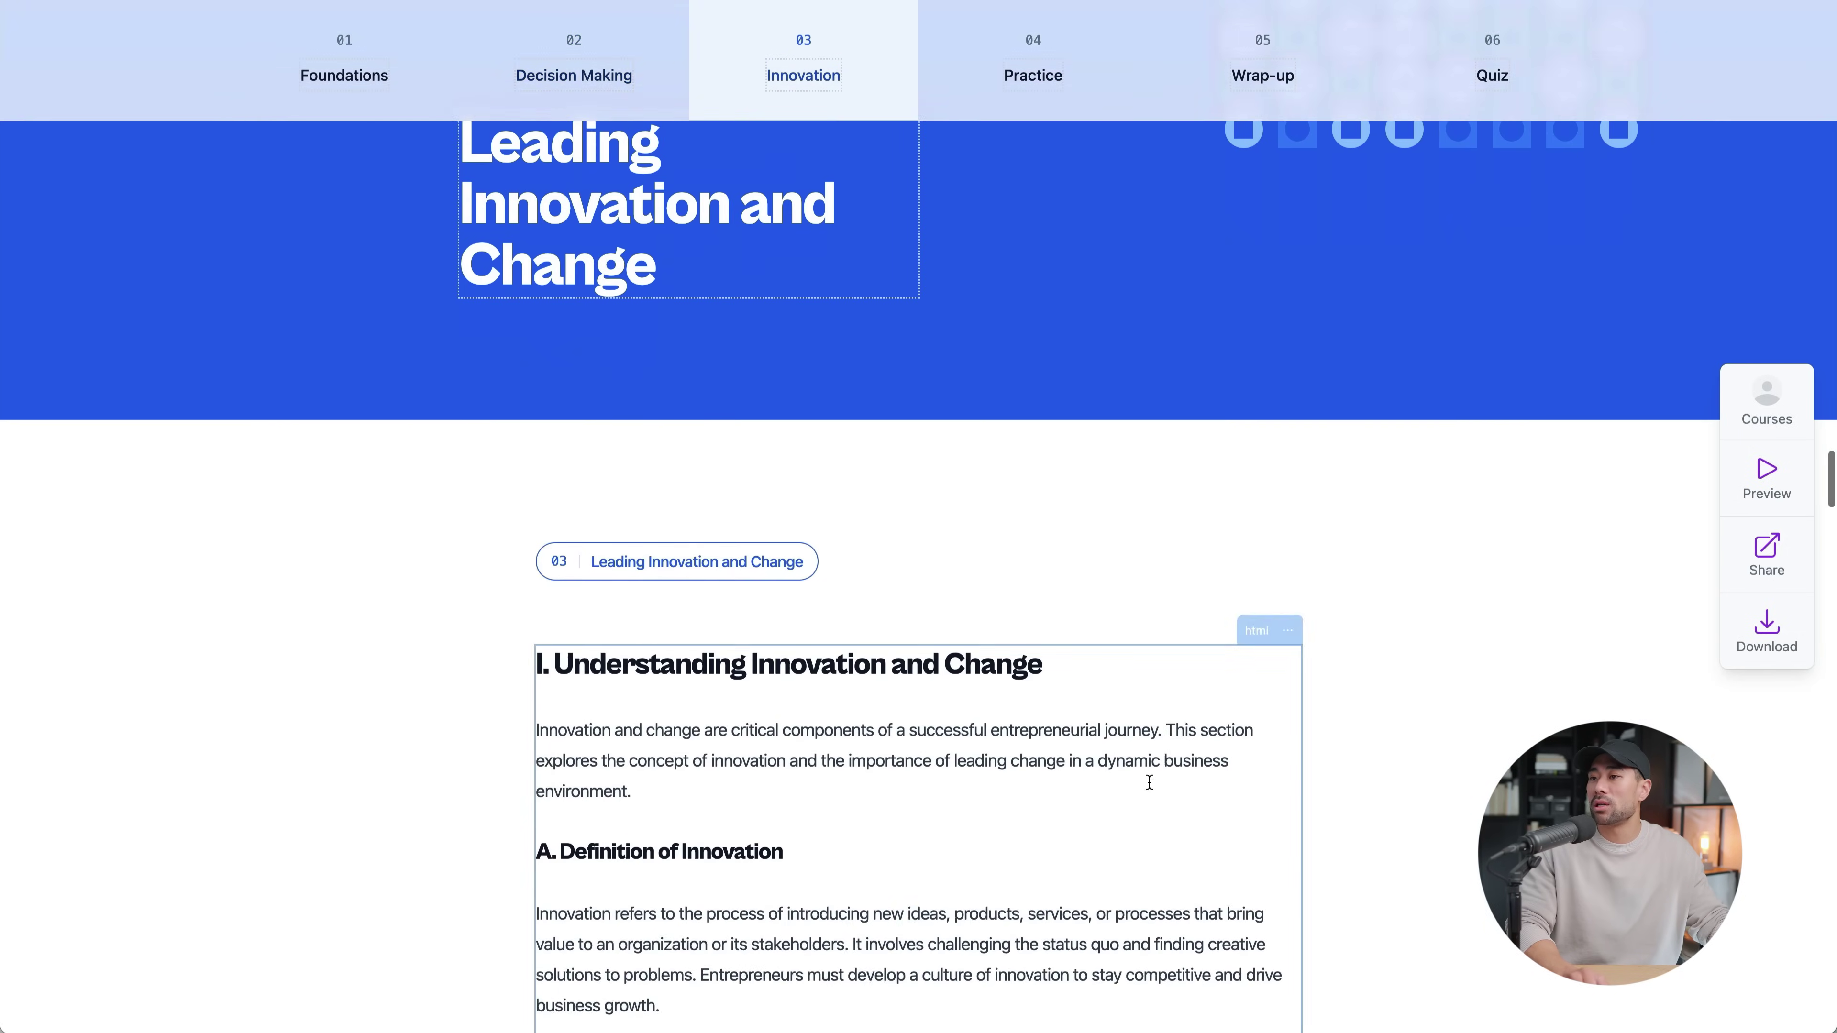
scroll(1148, 782, "down", 15)
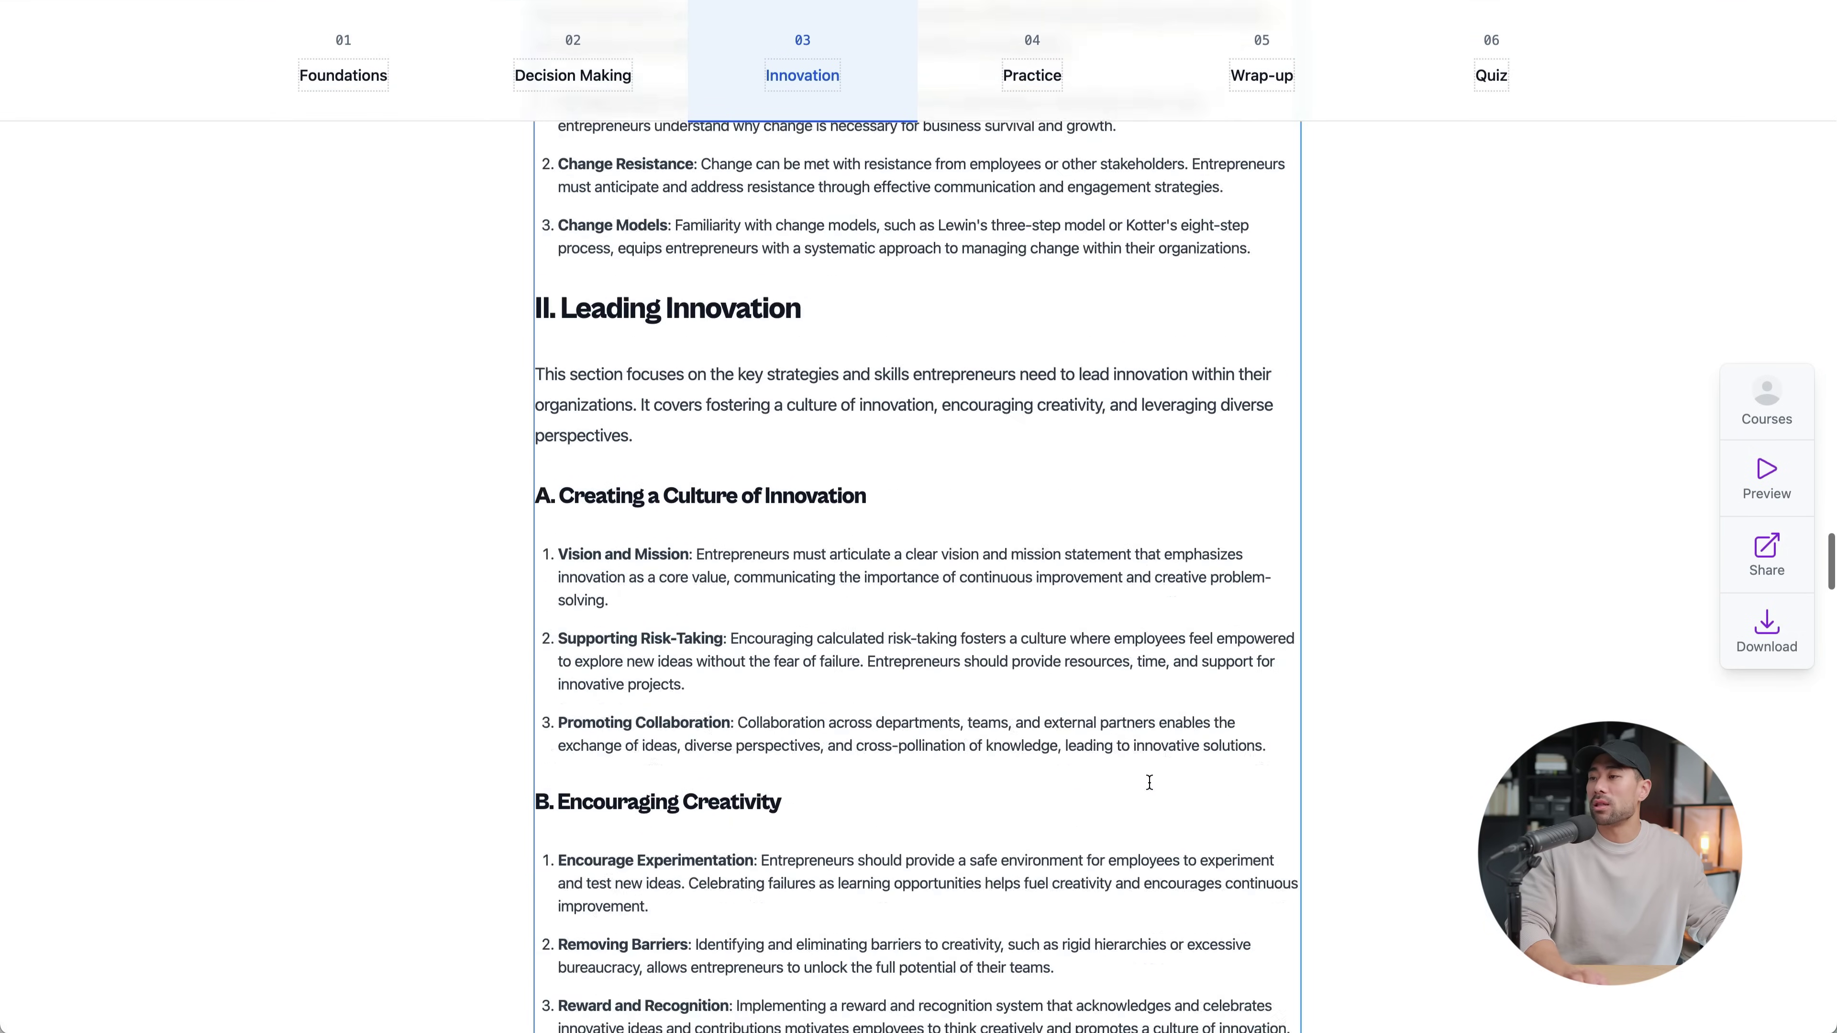
scroll(1149, 782, "down", 20)
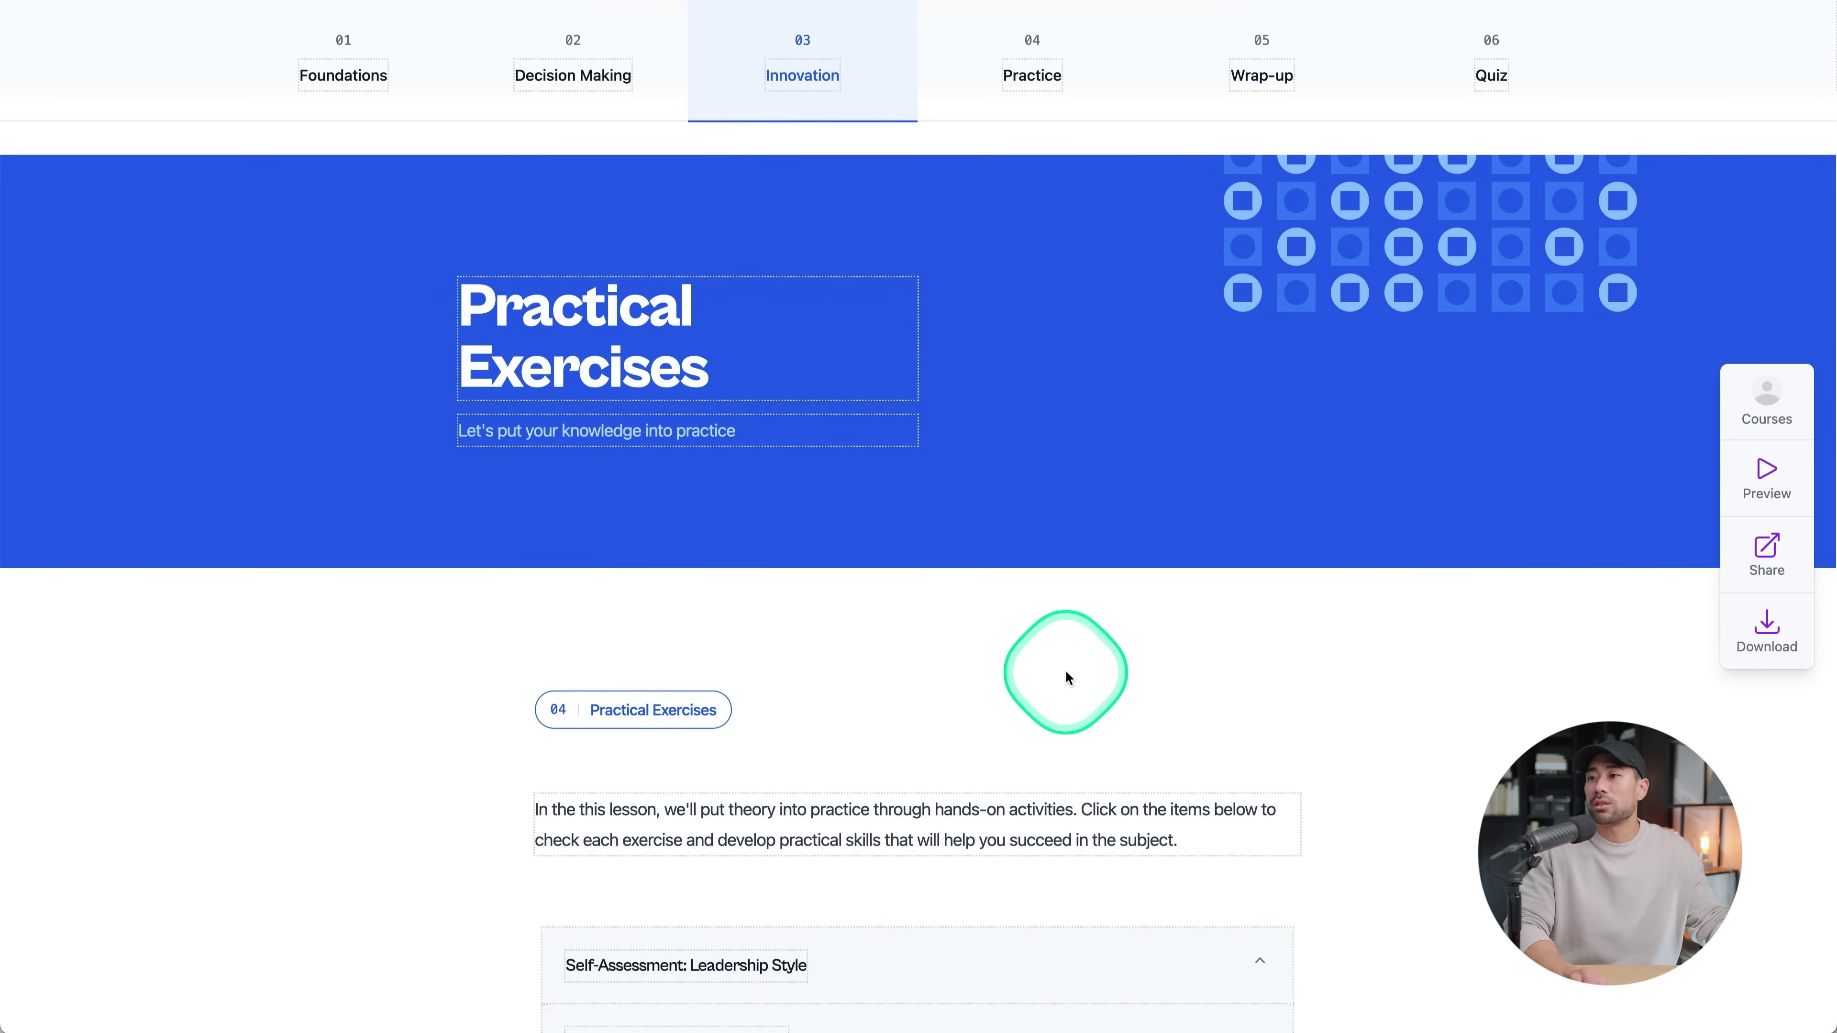
scroll(1065, 673, "down", 1)
scroll(1066, 675, "down", 10)
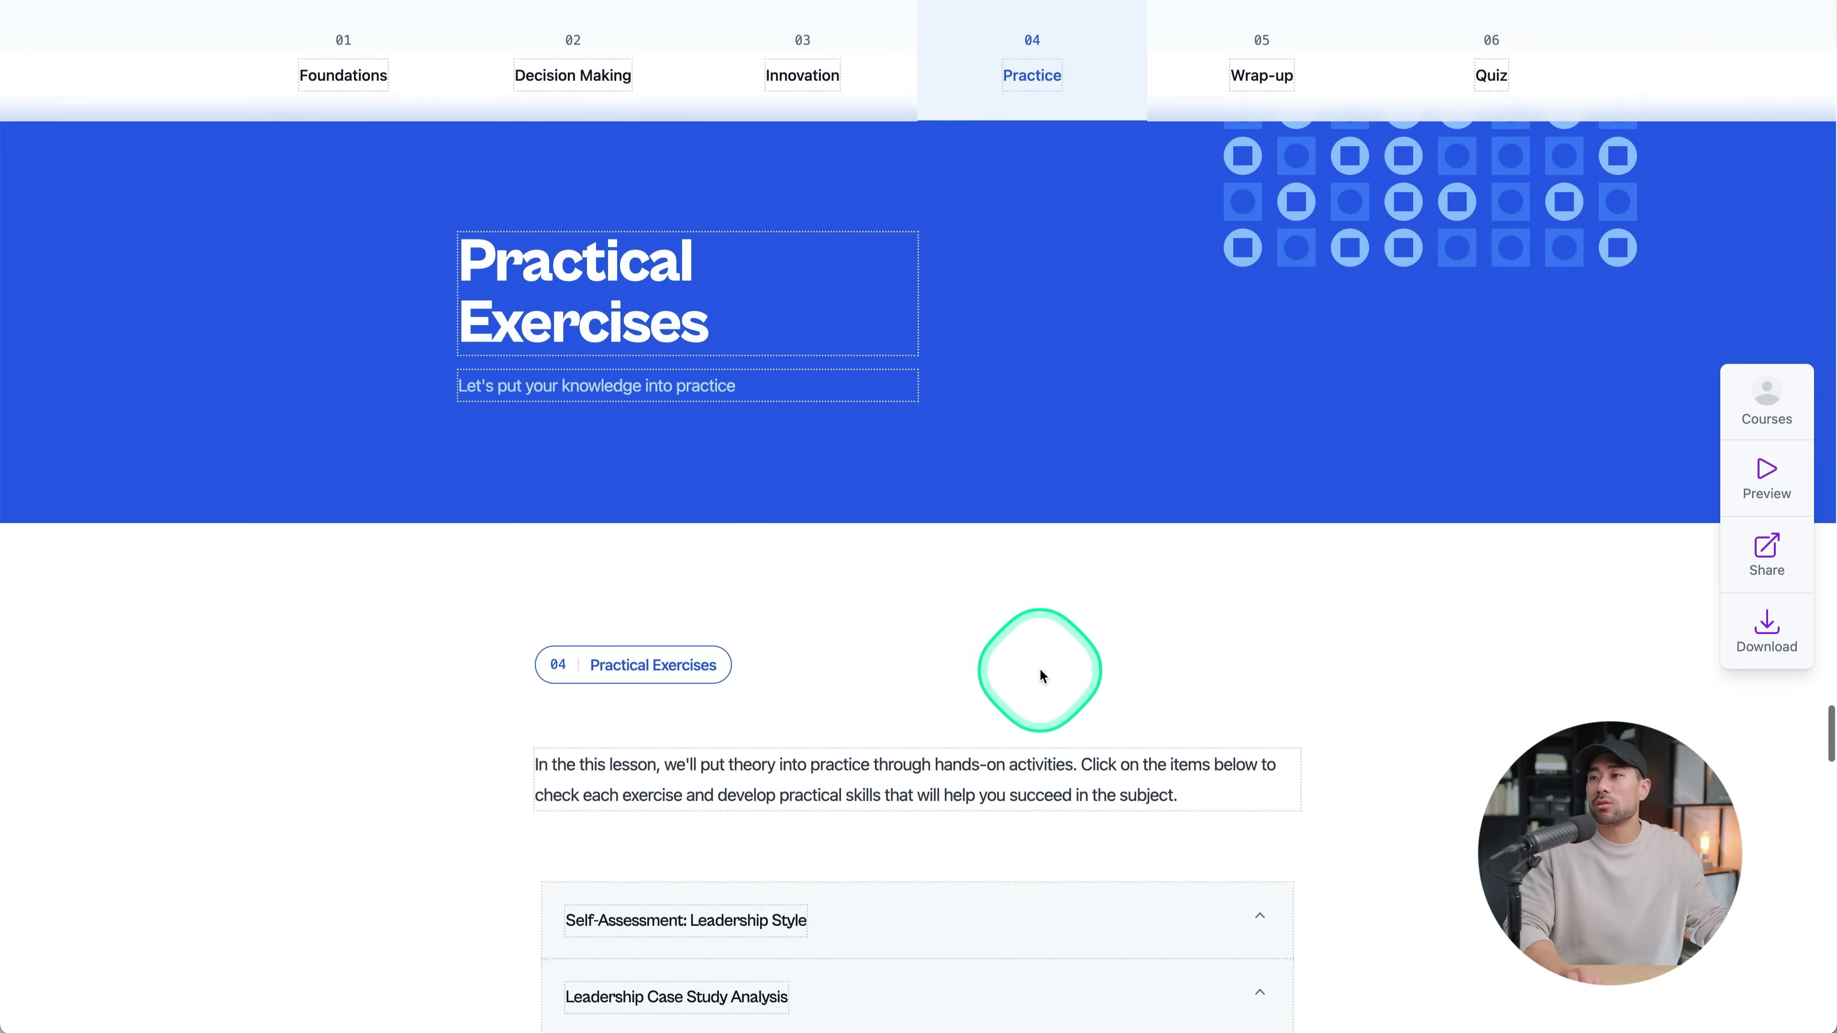
scroll(1041, 675, "up", 6)
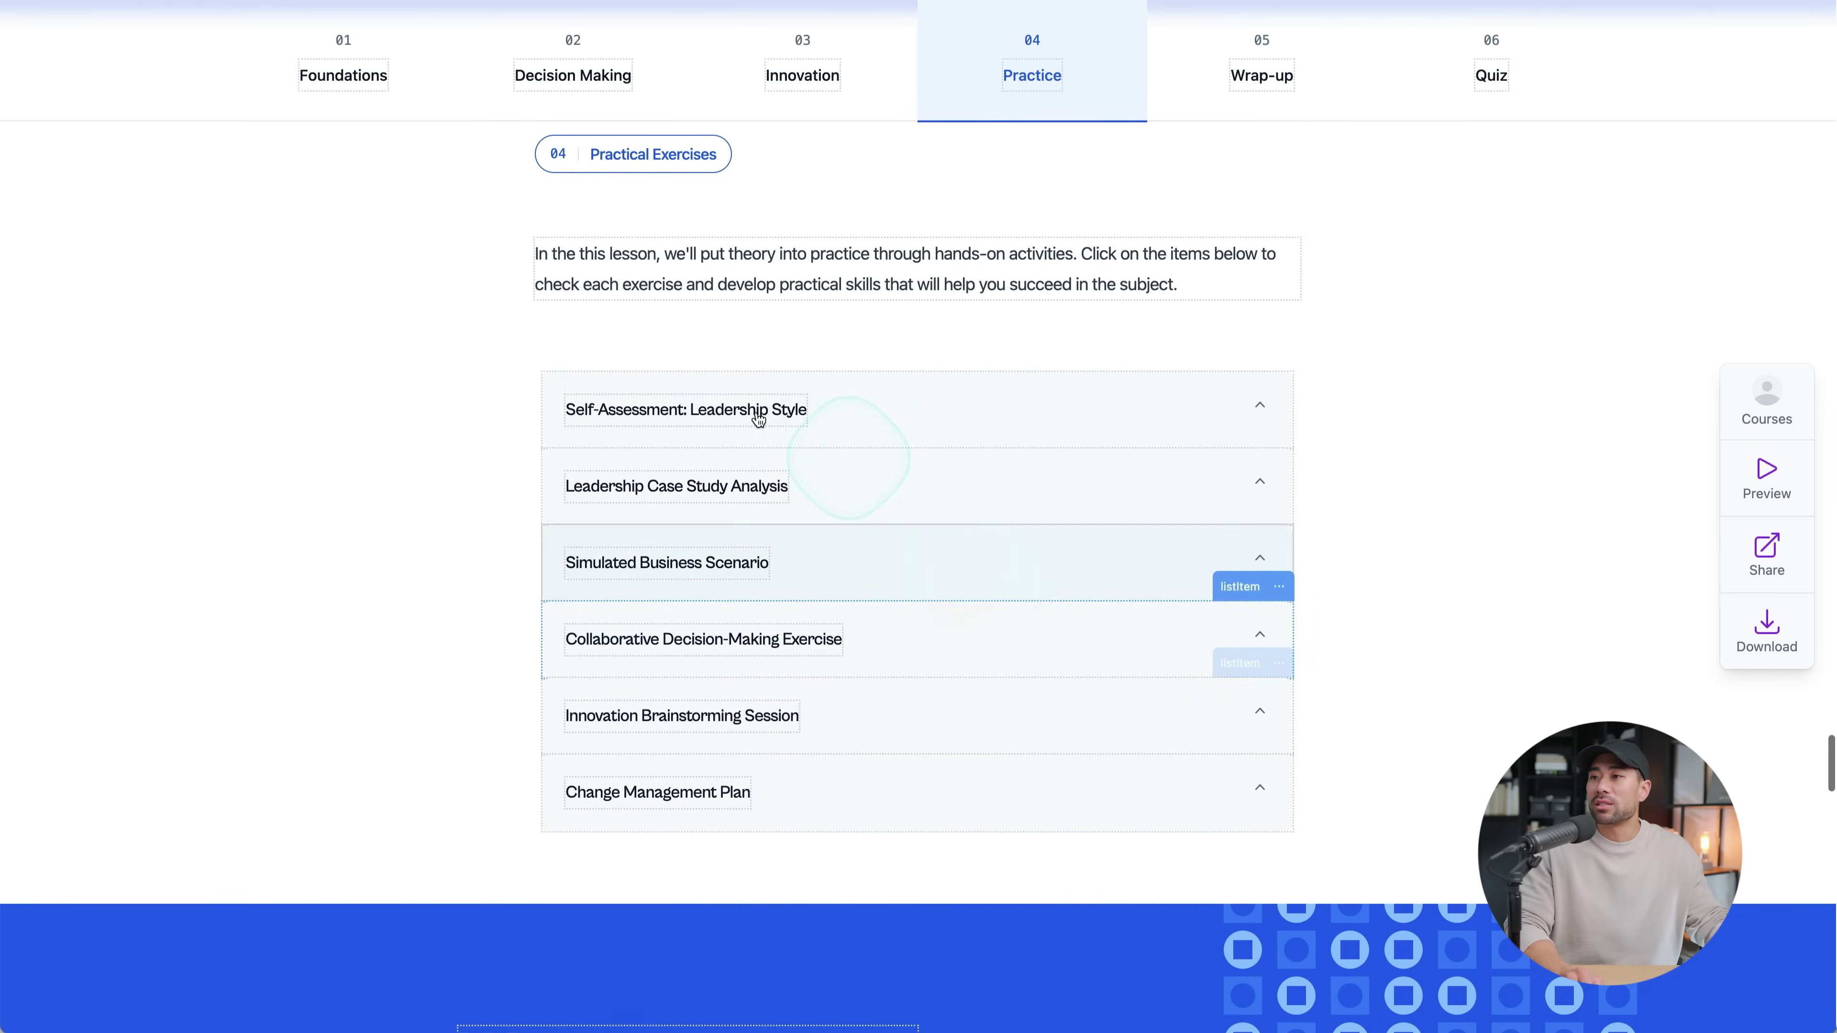
Expand the Self-Assessment: Leadership Style and Leadership Case Study Analysis exercises
left_click(913, 415)
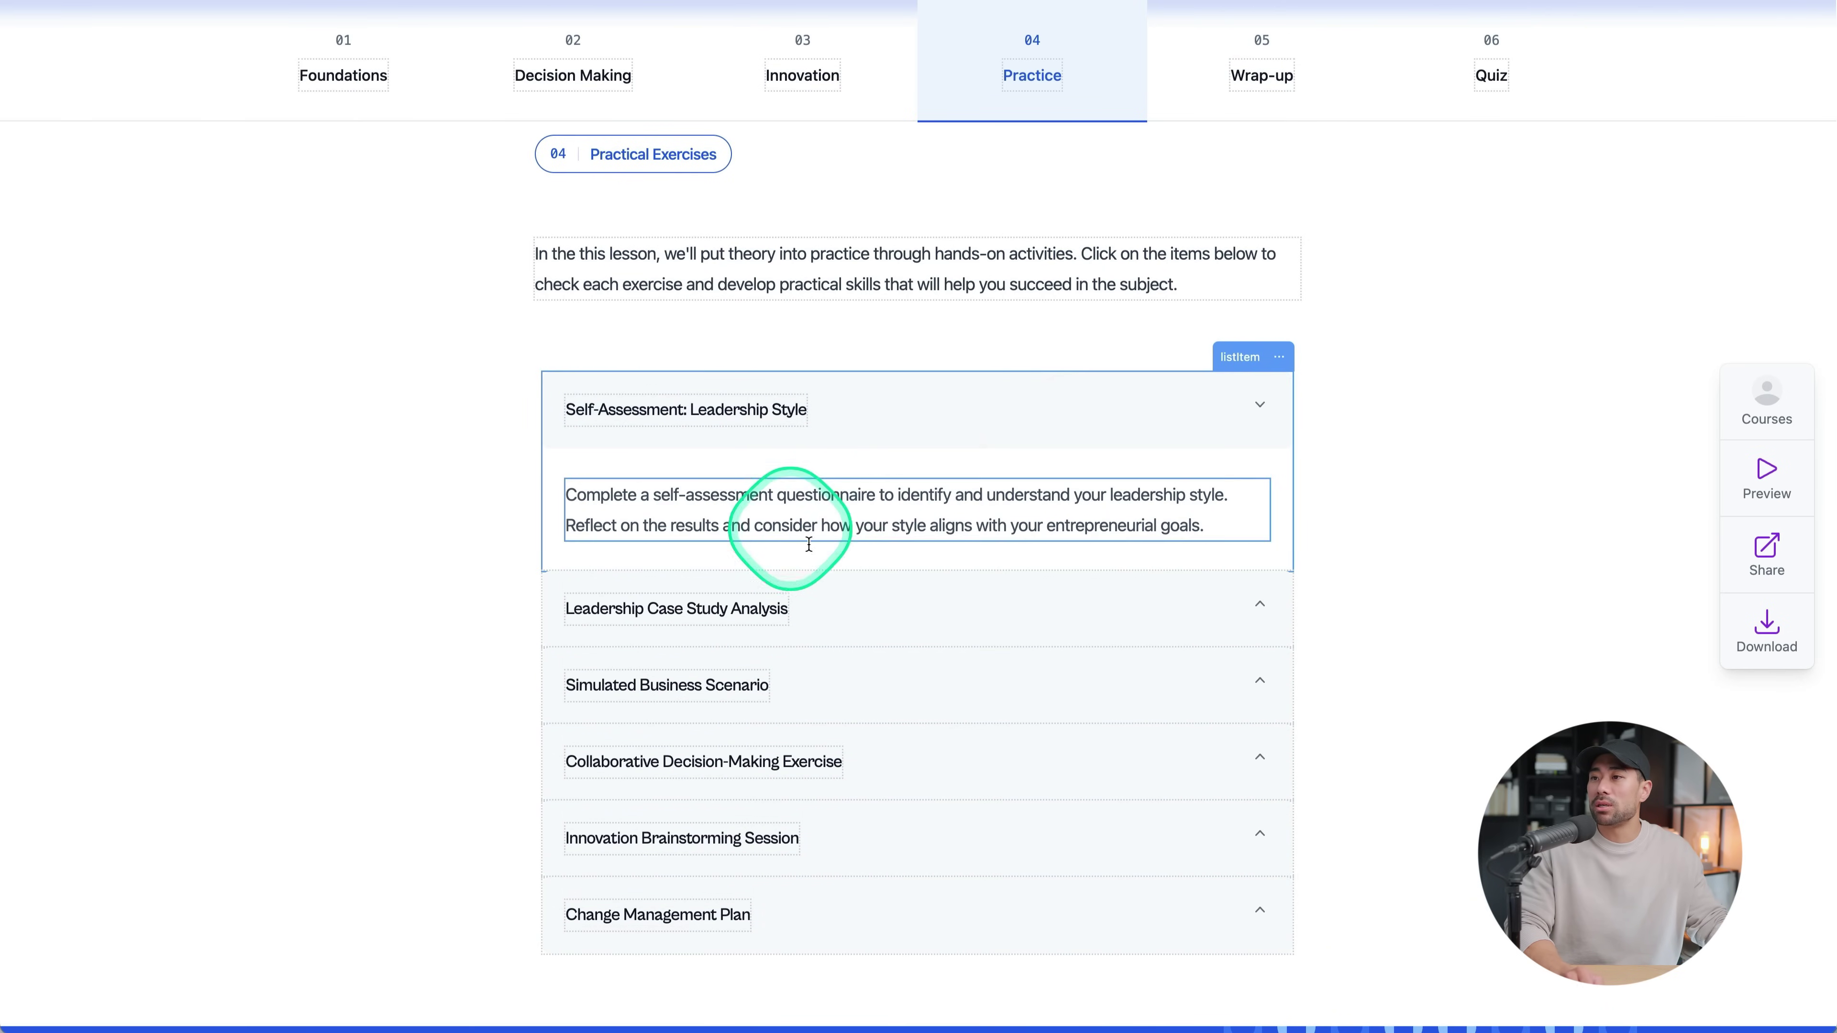
left_click(1262, 608)
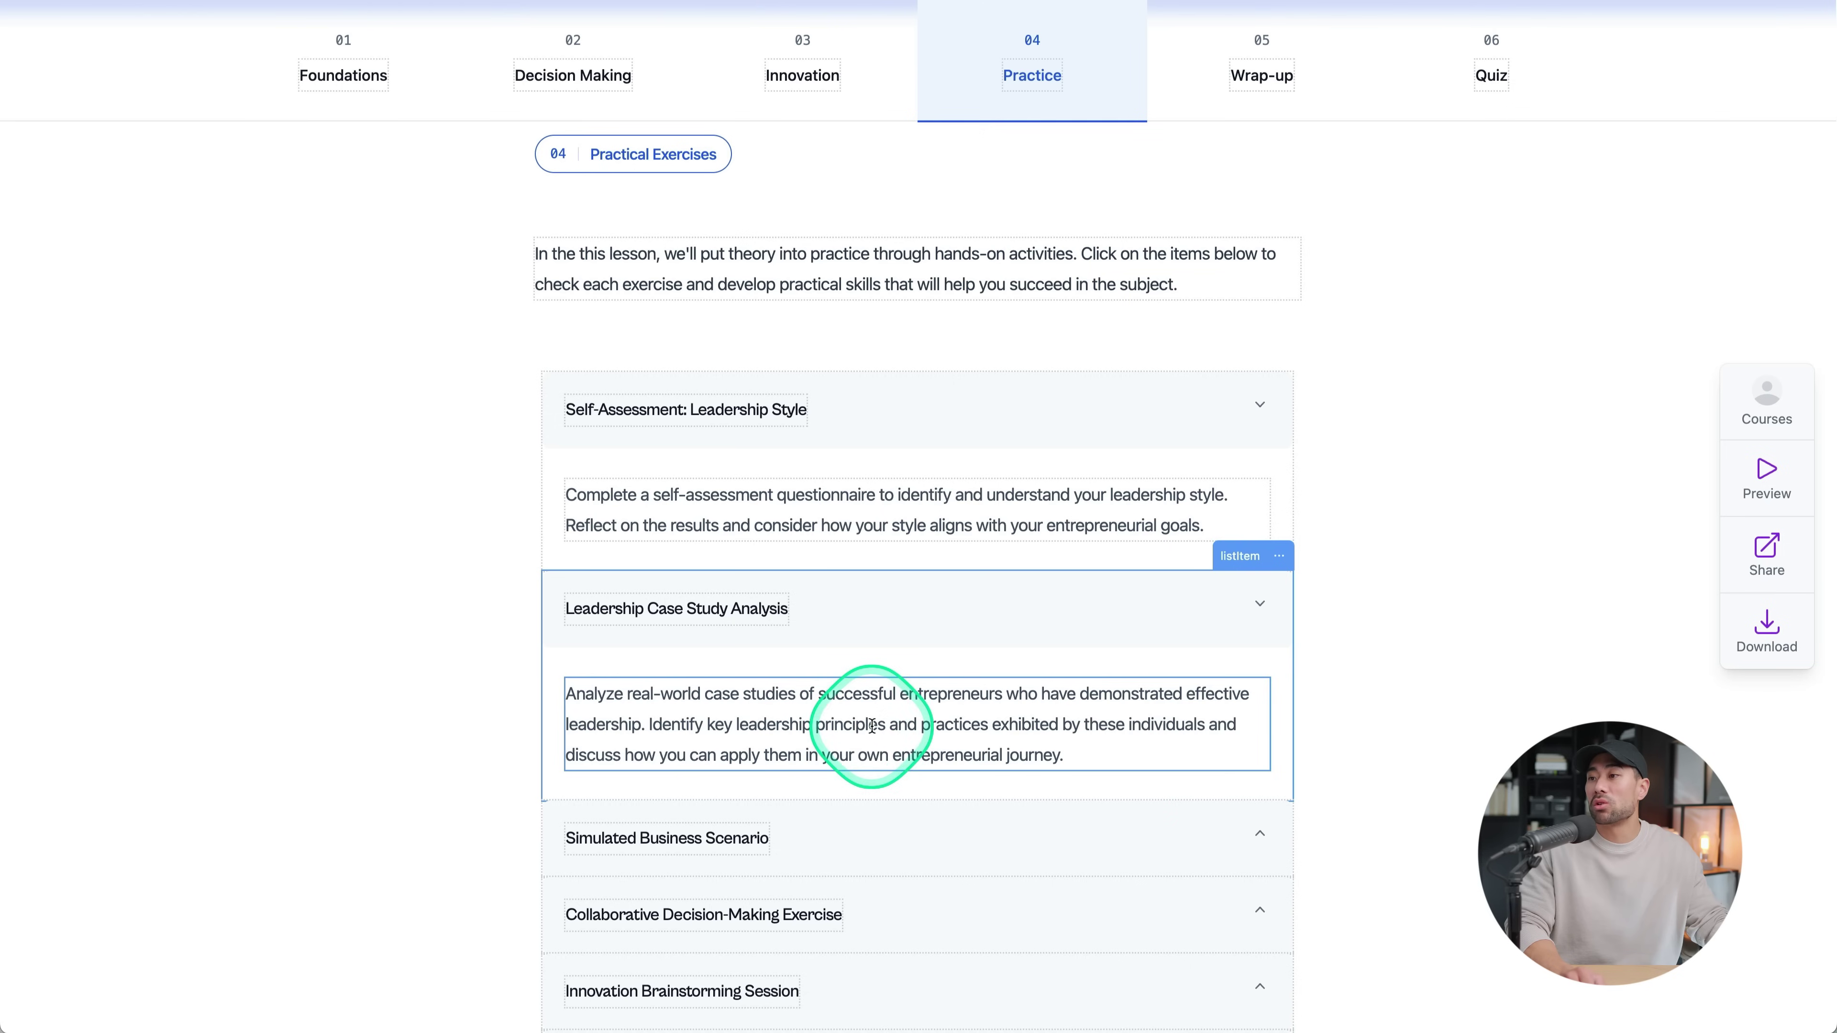
scroll(1190, 757, "down", 3)
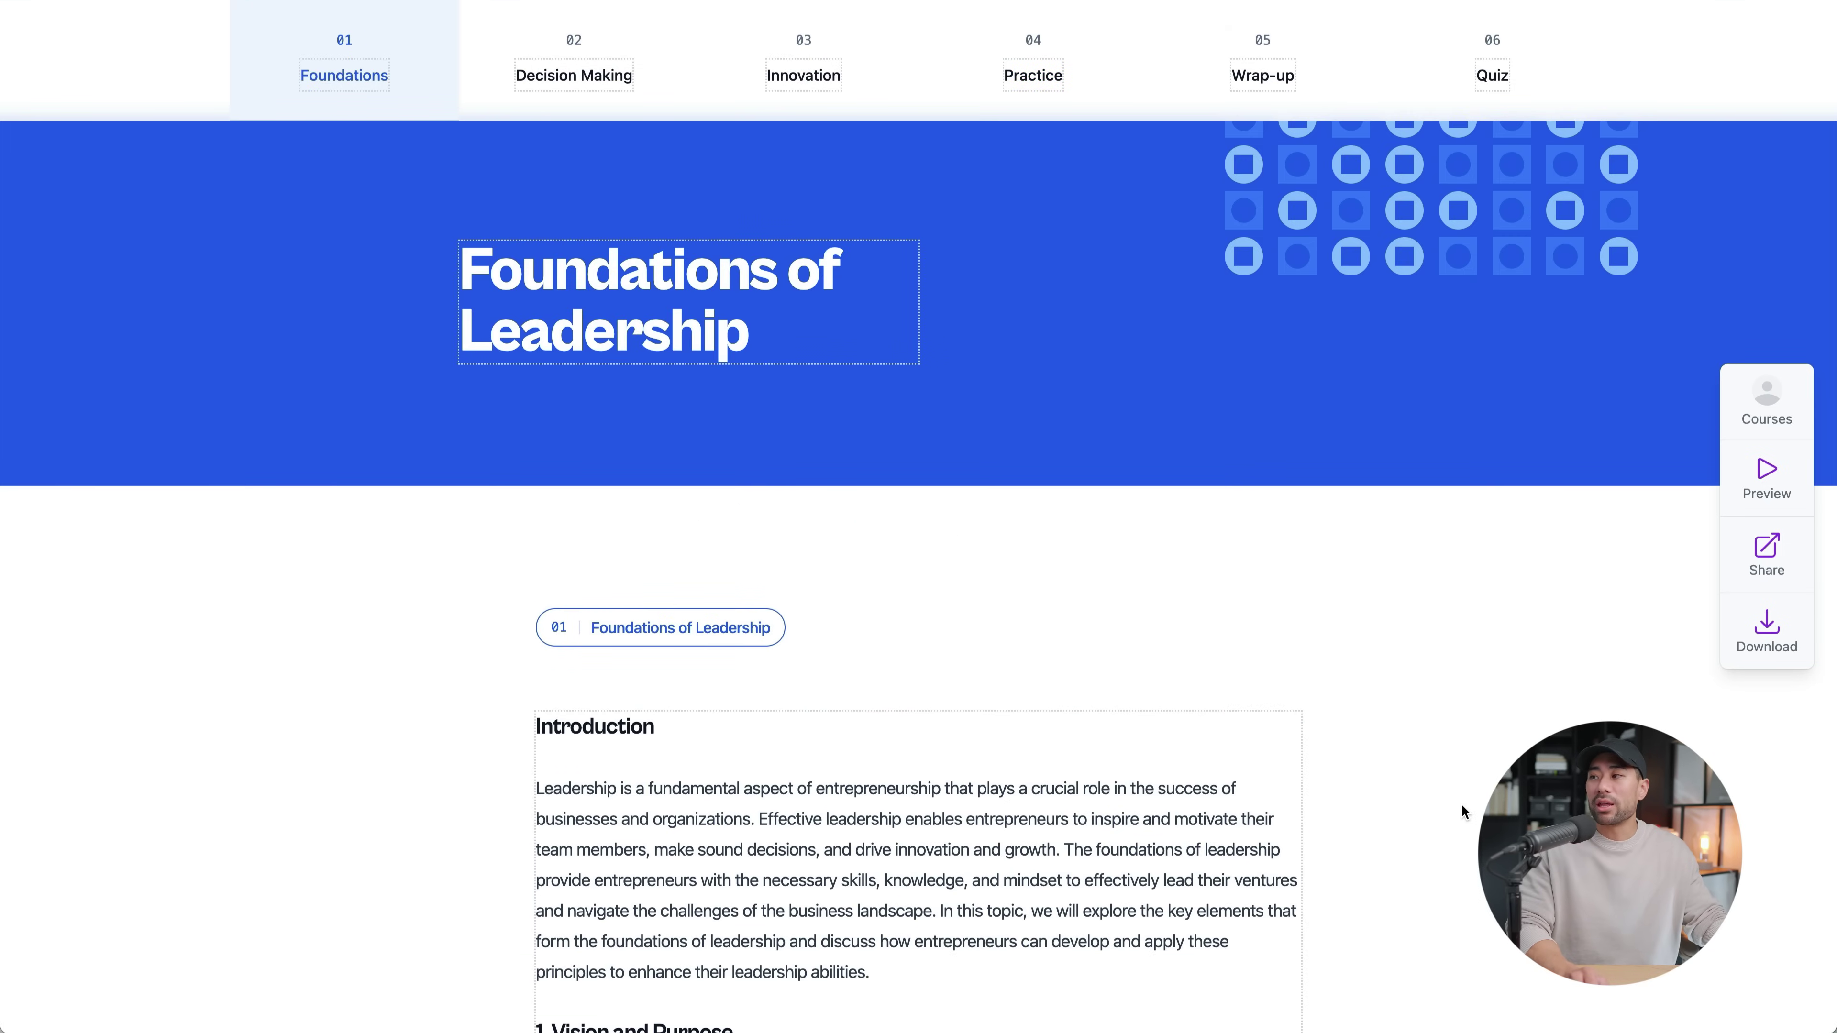
Jump to Foundations and try the video and image inserts above the Introduction, cancelling both
left_click(1436, 807)
scroll(1435, 922, "down", 4)
scroll(1436, 923, "up", 5)
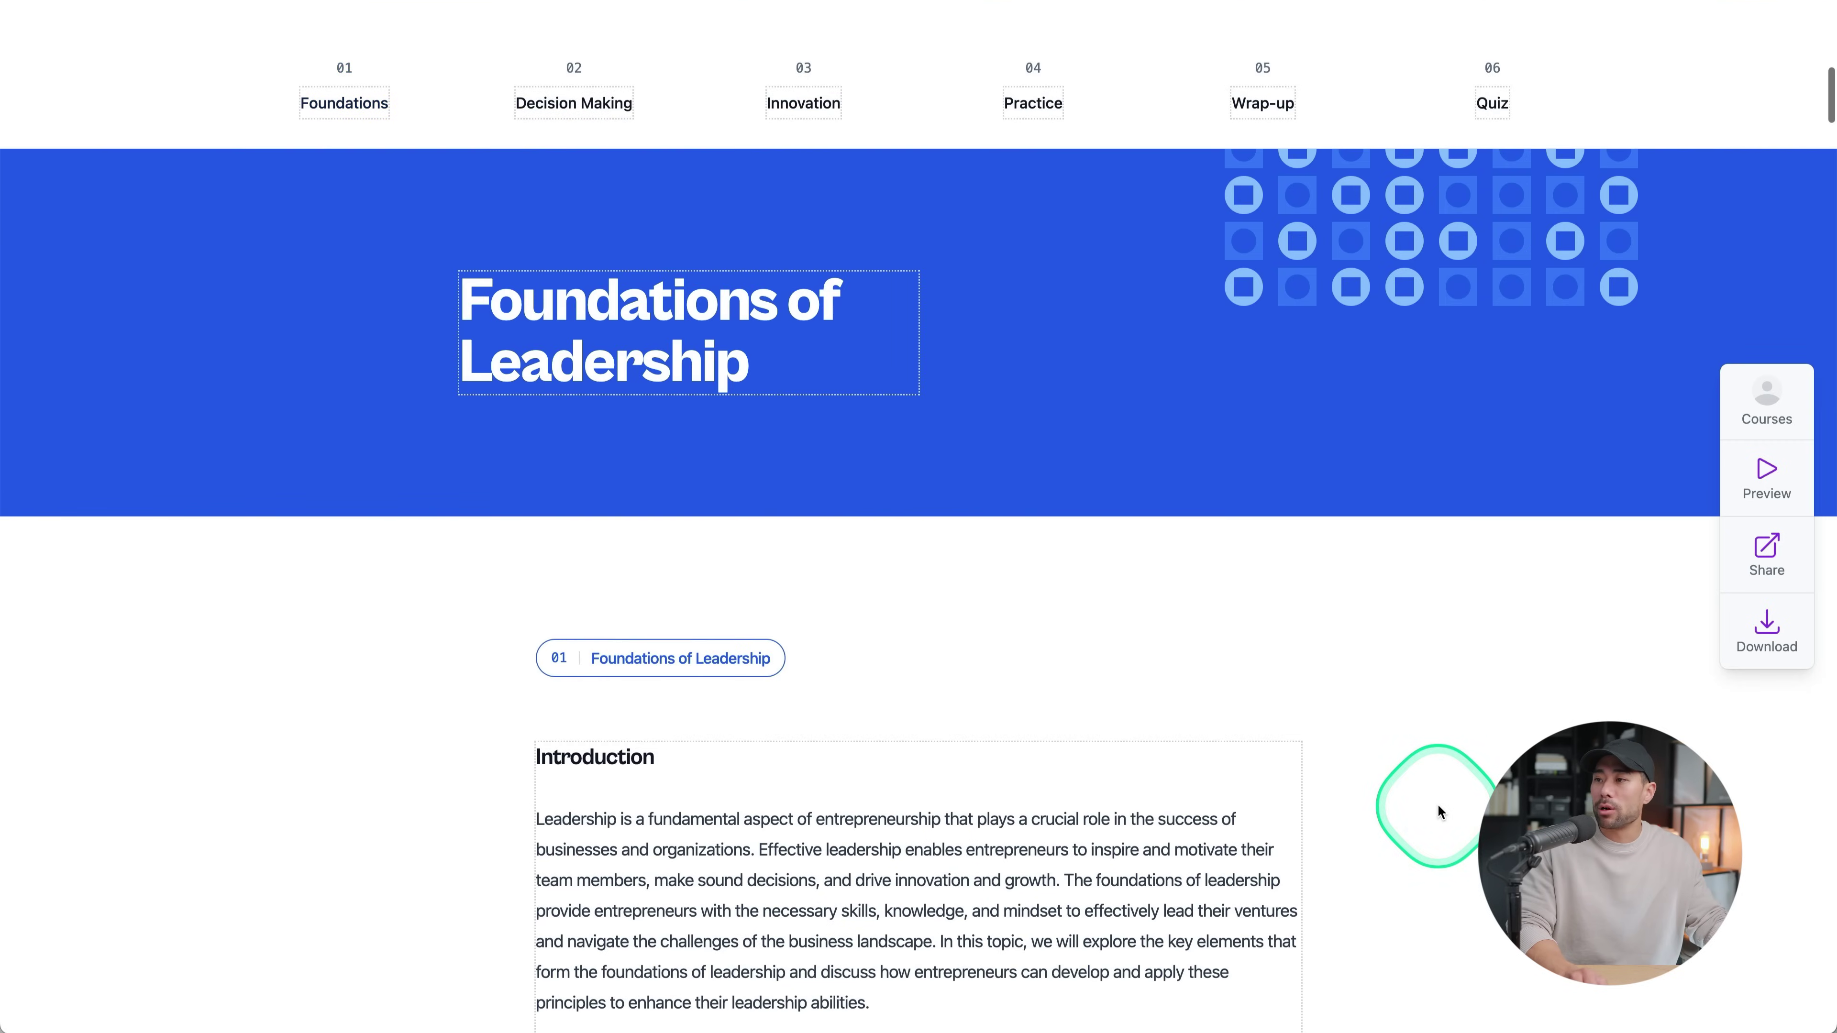
mouse_move(952, 724)
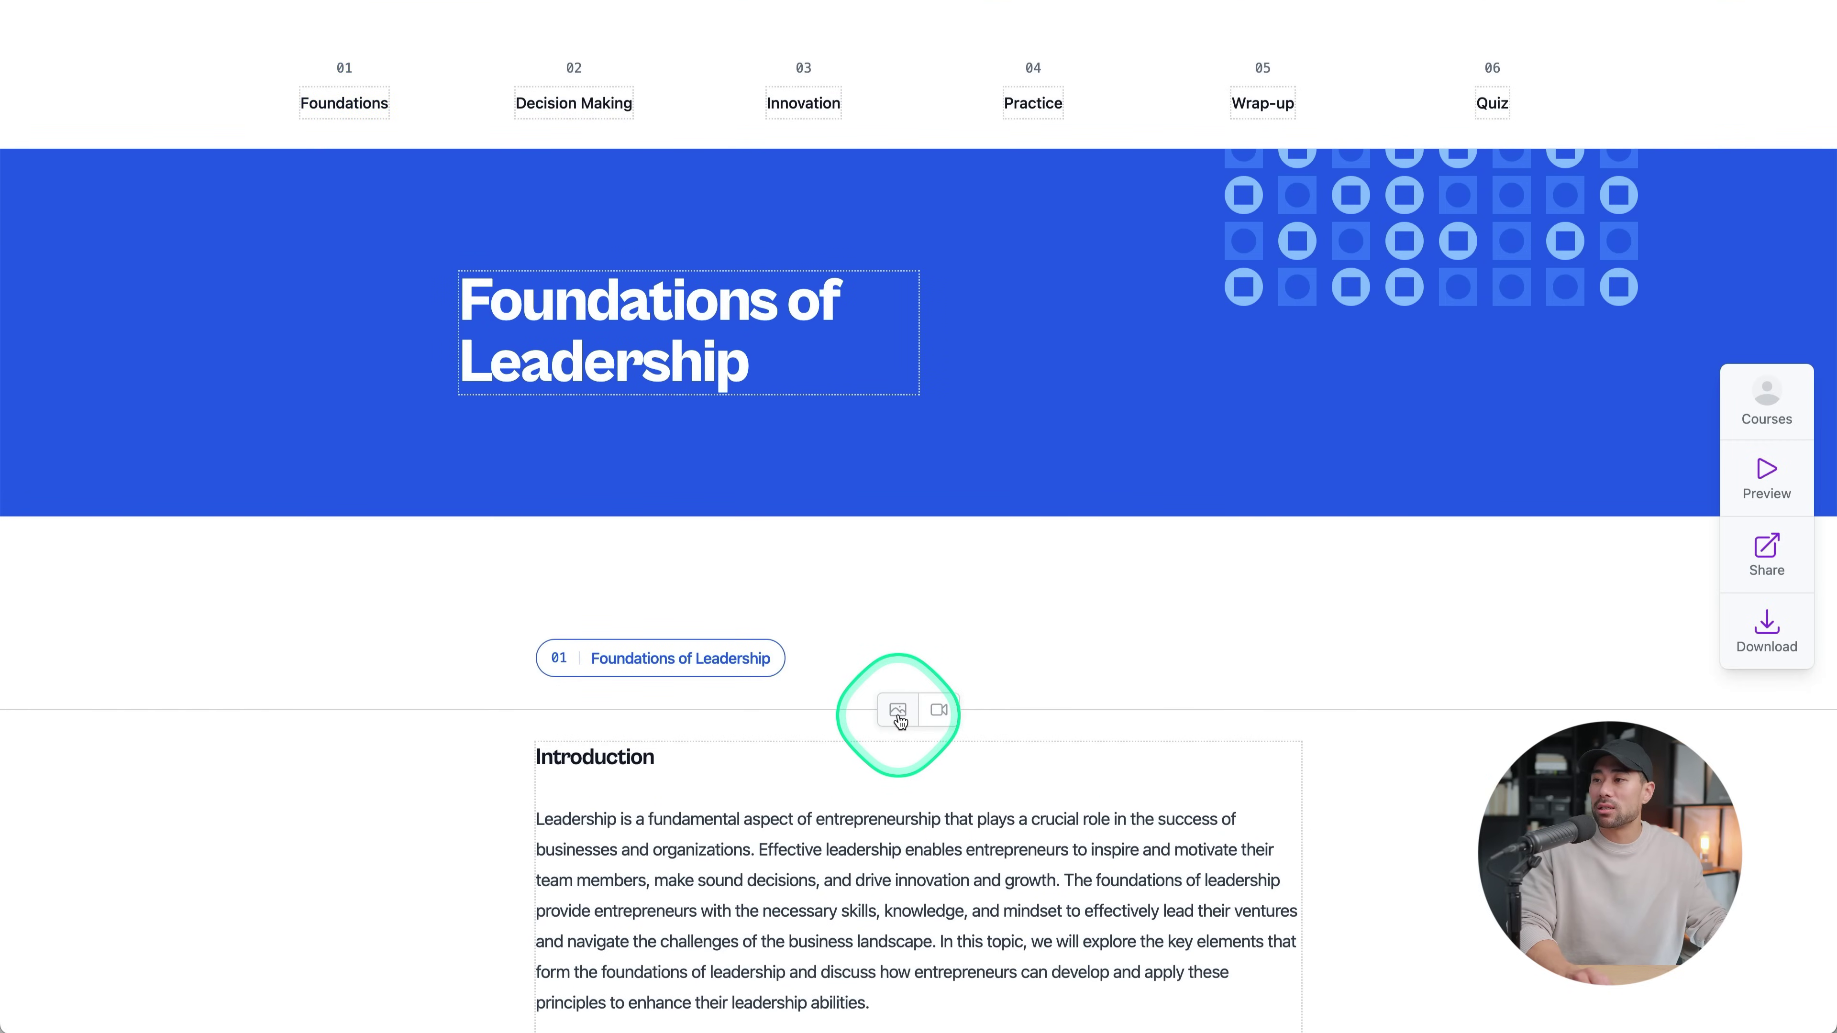
scroll(941, 713, "down", 1)
left_click(940, 687)
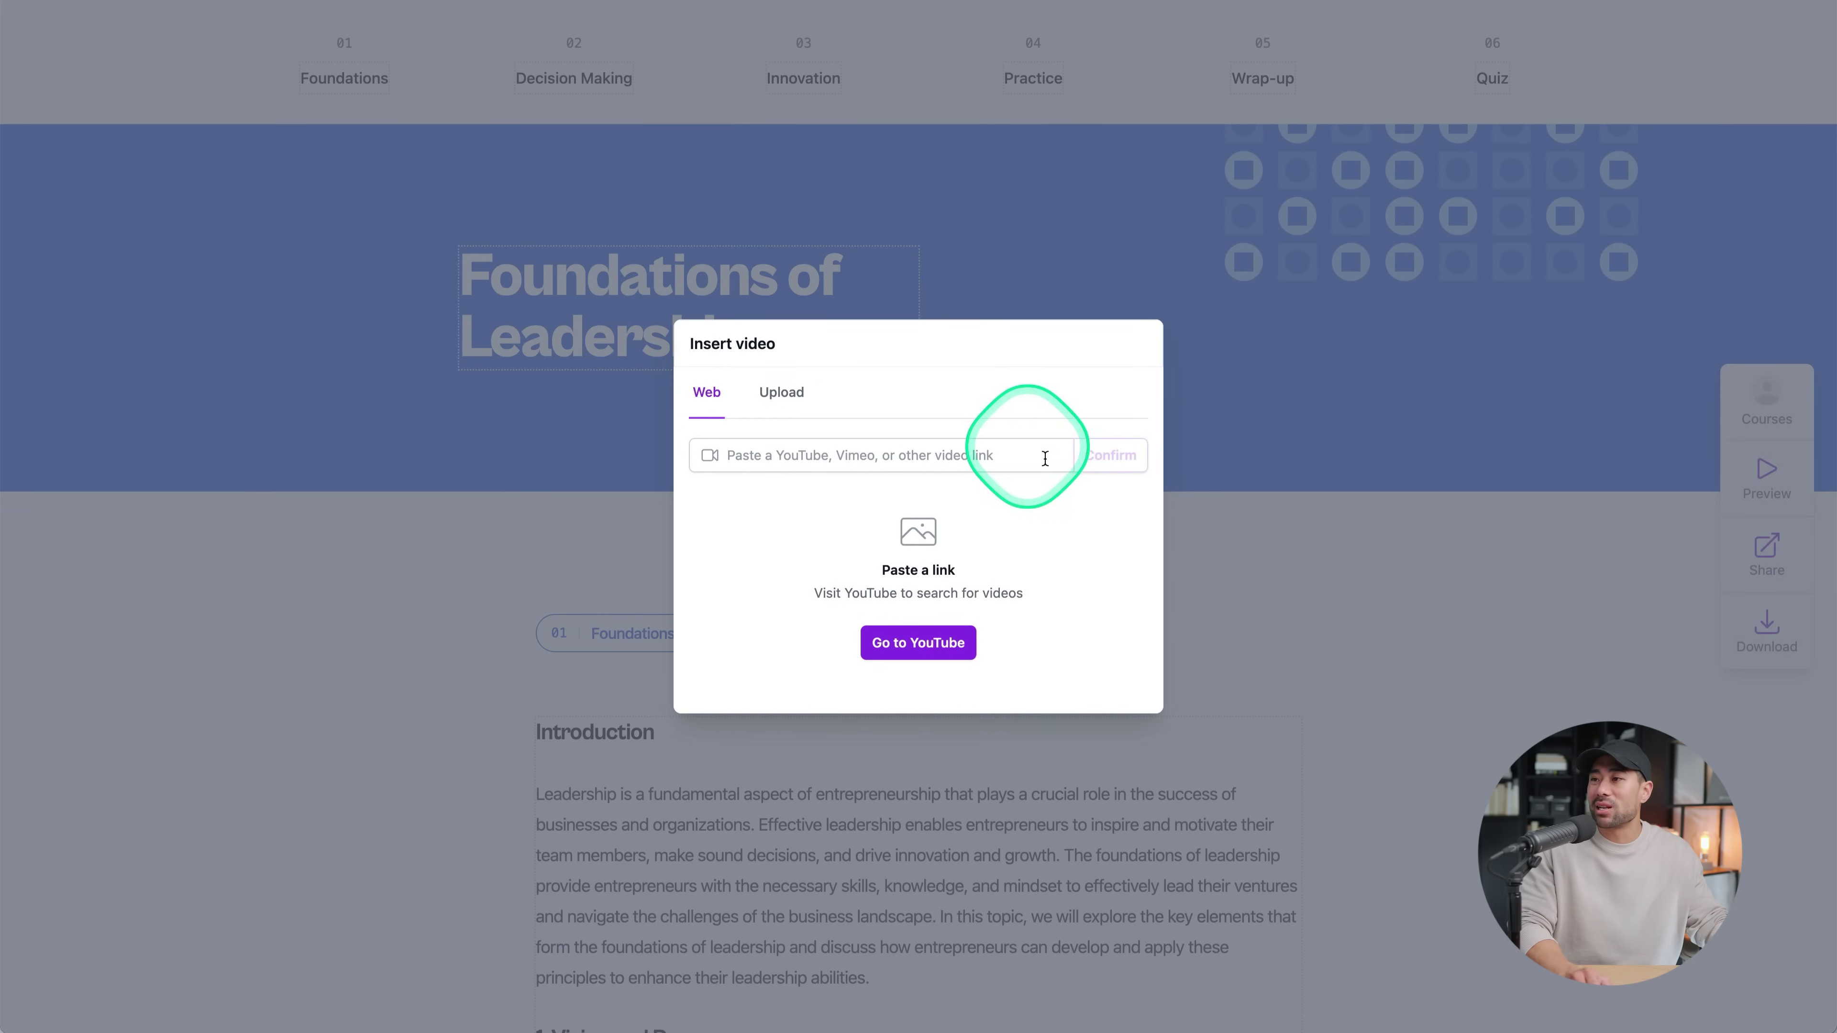
left_click(1360, 723)
left_click(900, 686)
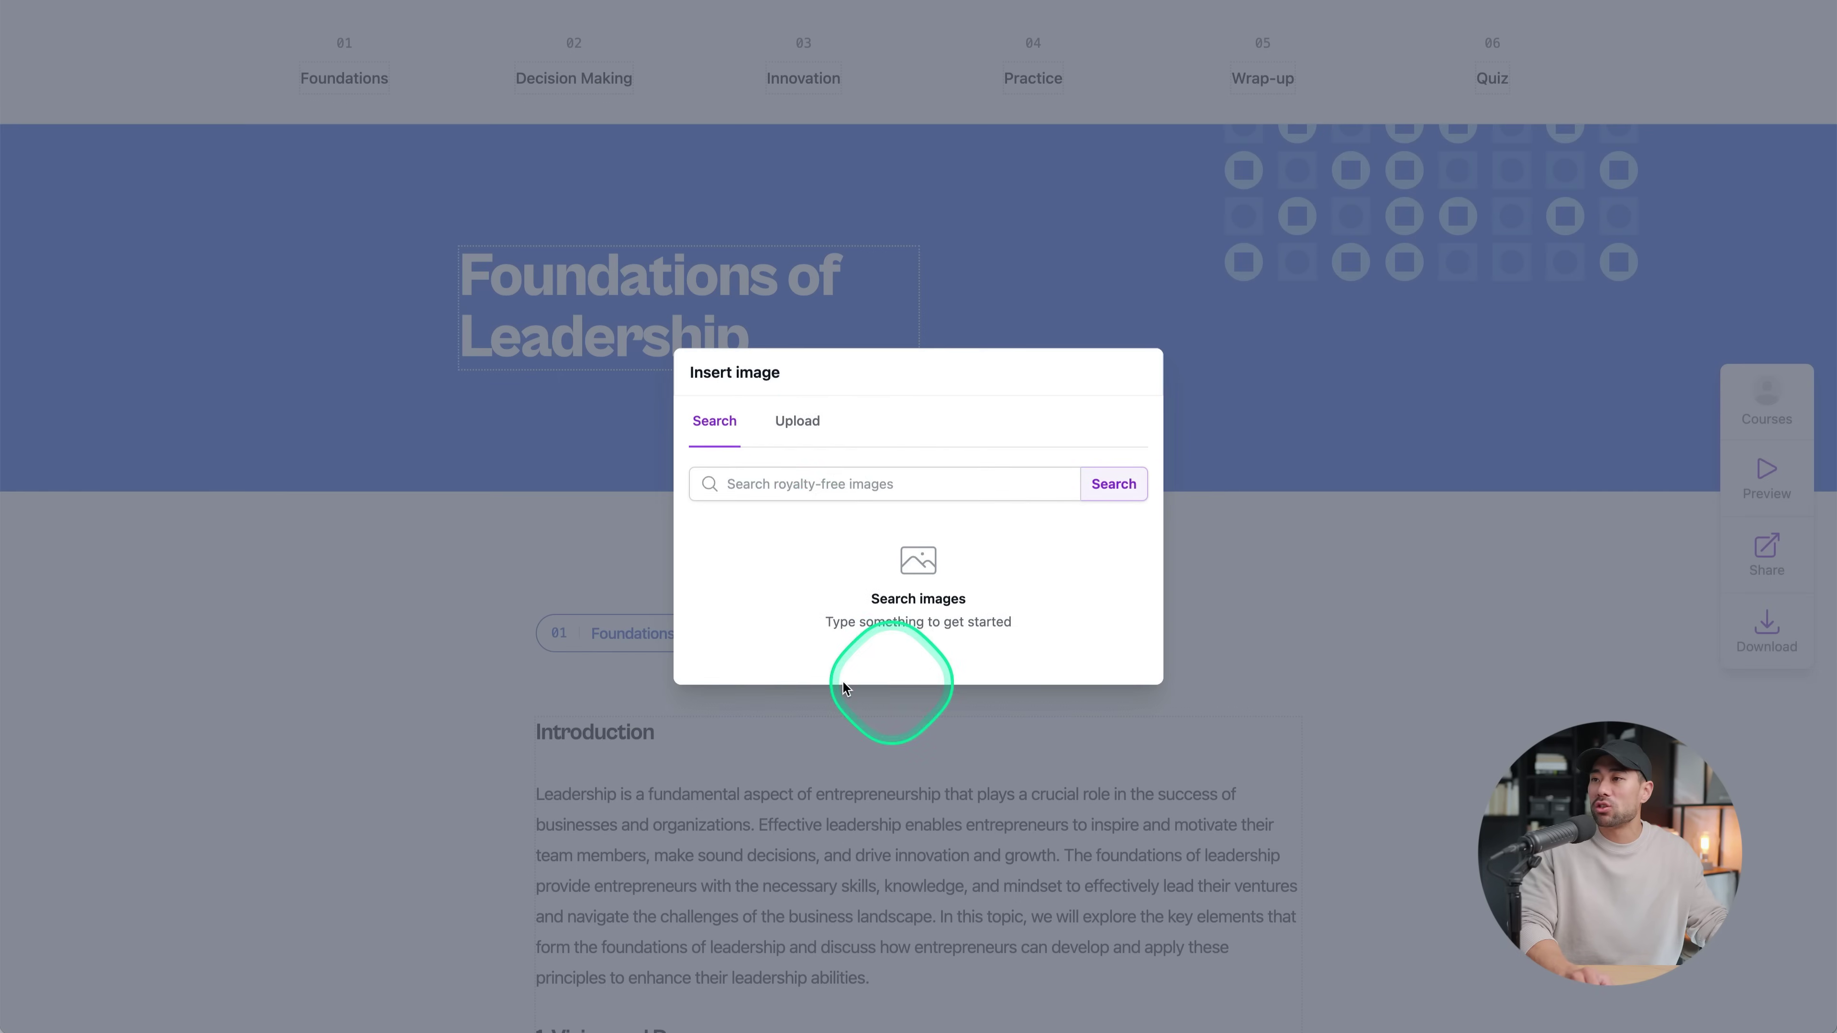
left_click(1271, 677)
Search images for 'technology' and insert the tablet-and-coffee photo above the Introduction
scroll(1272, 677, "down", 3)
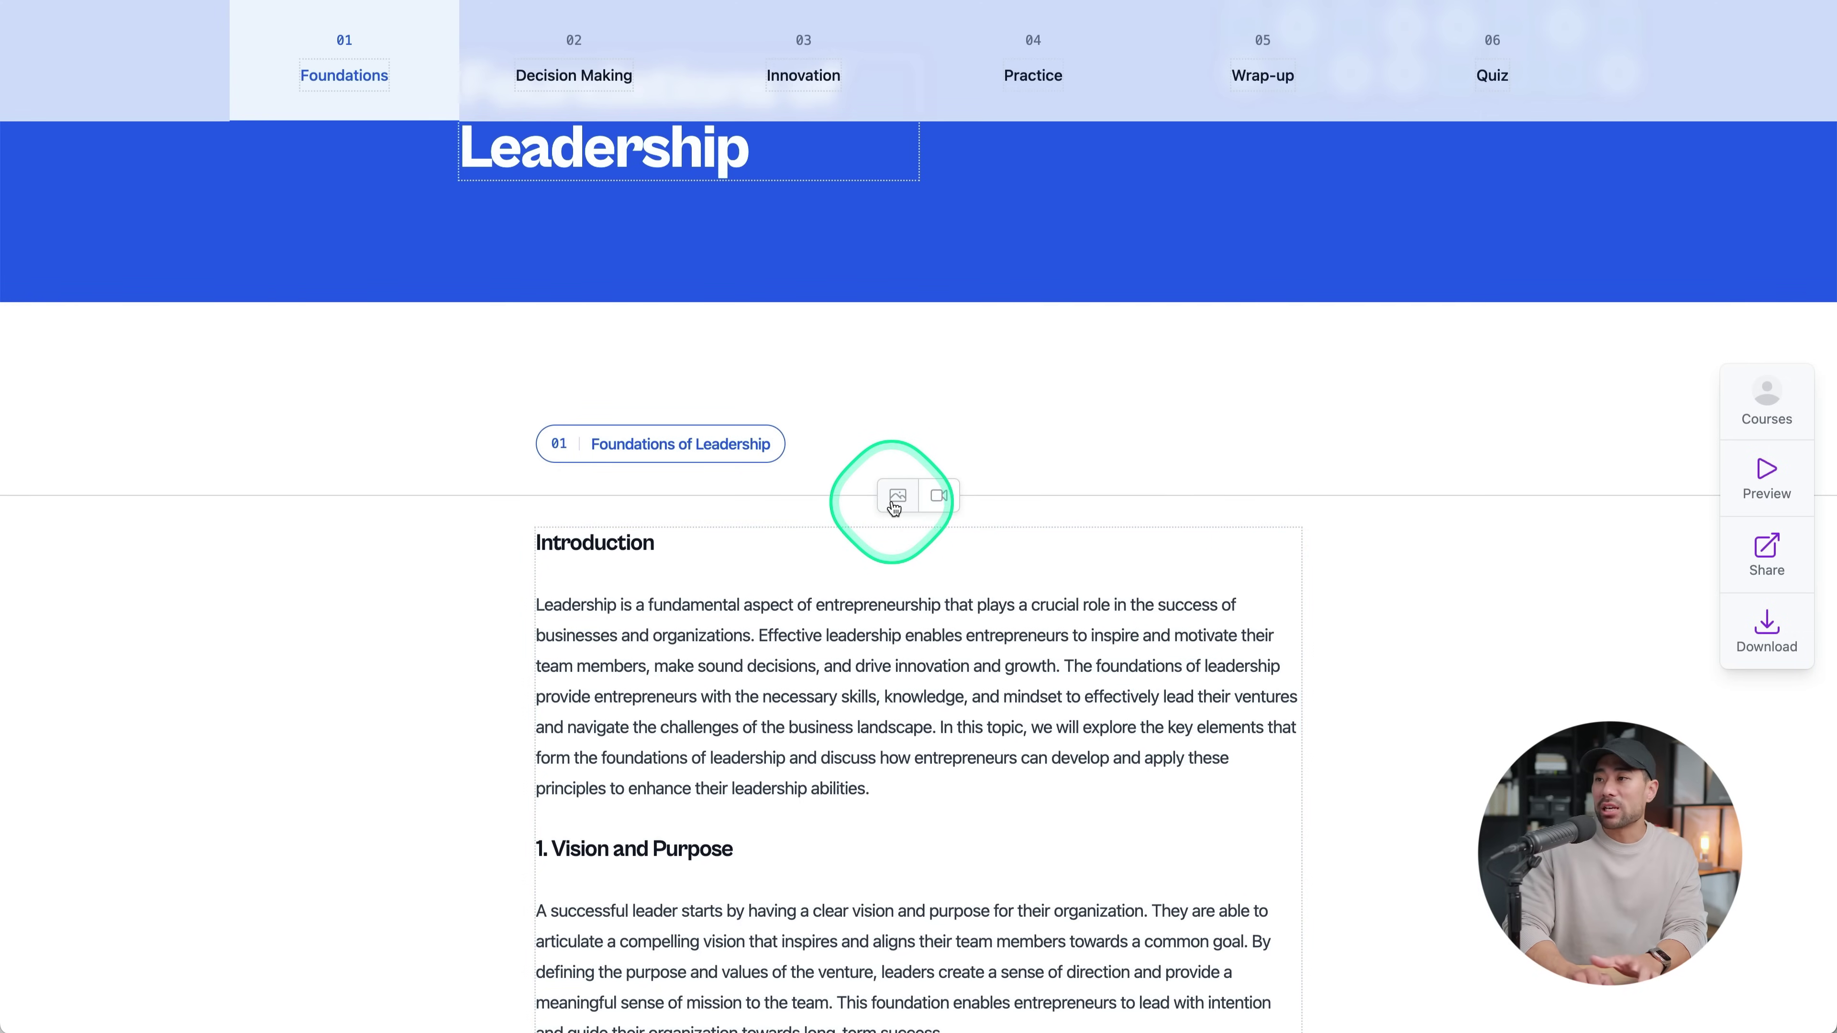
left_click(896, 500)
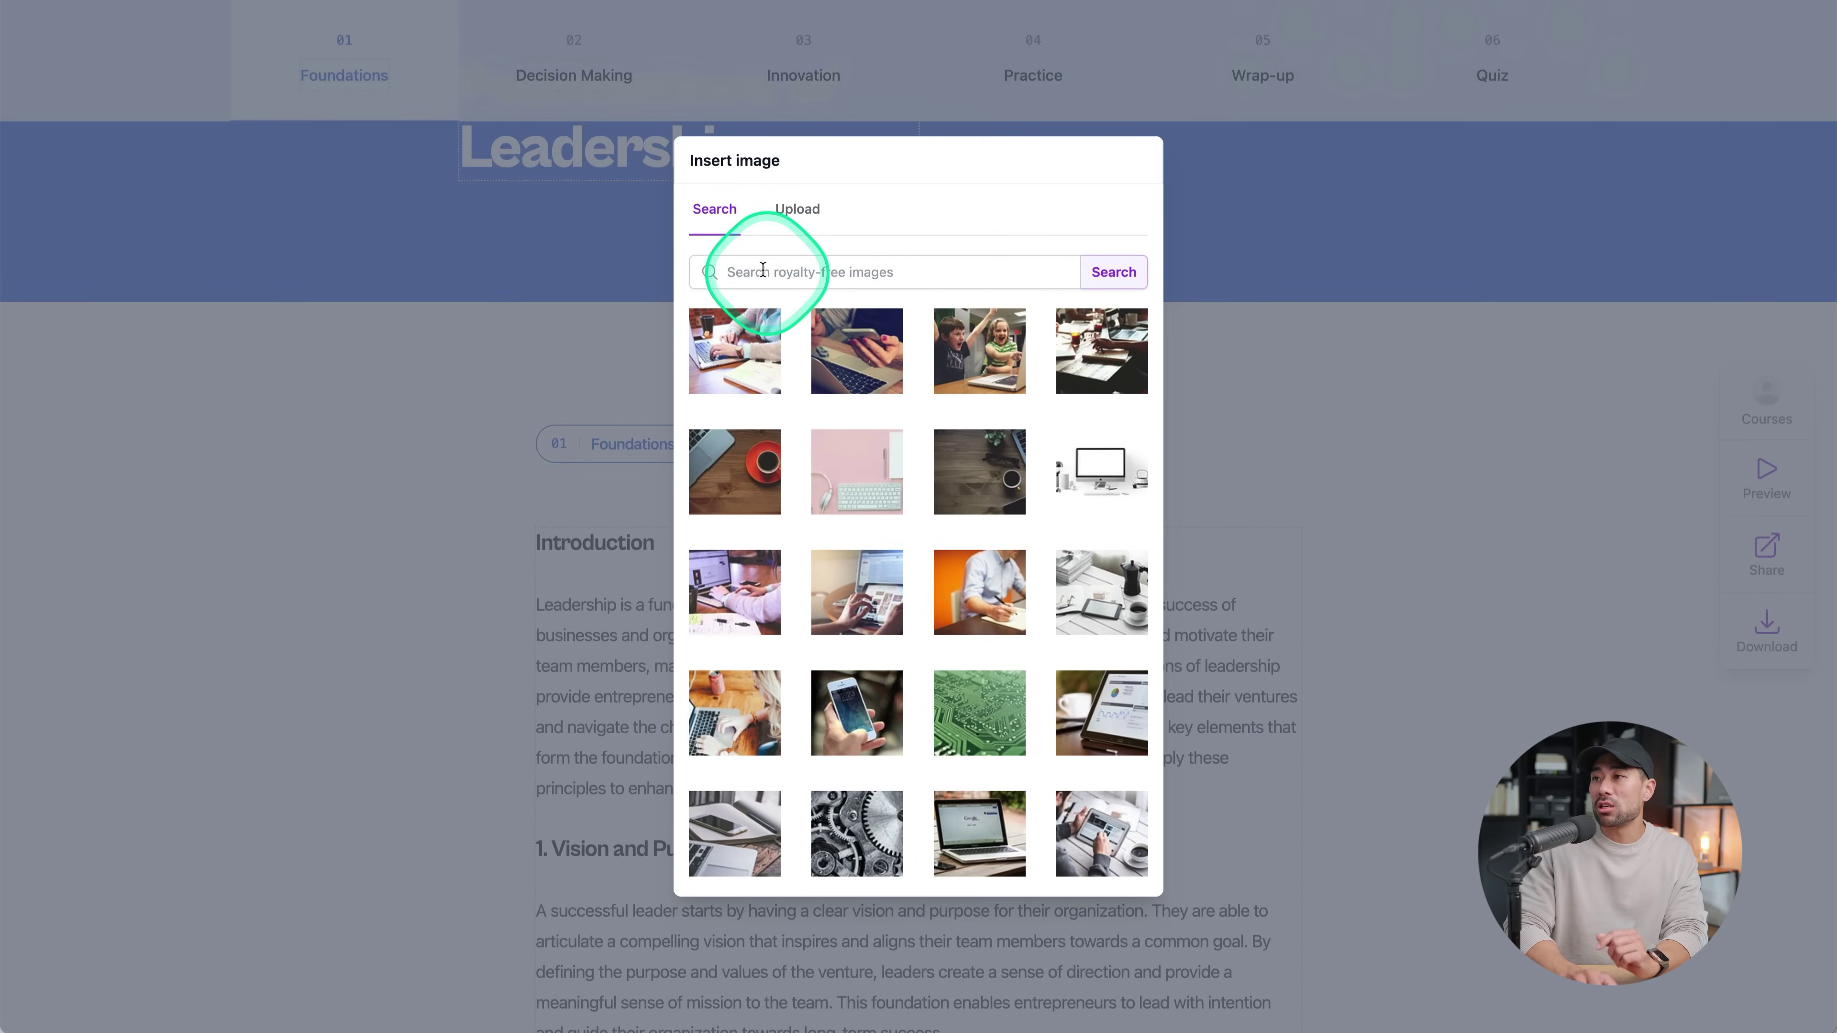
left_click(807, 272)
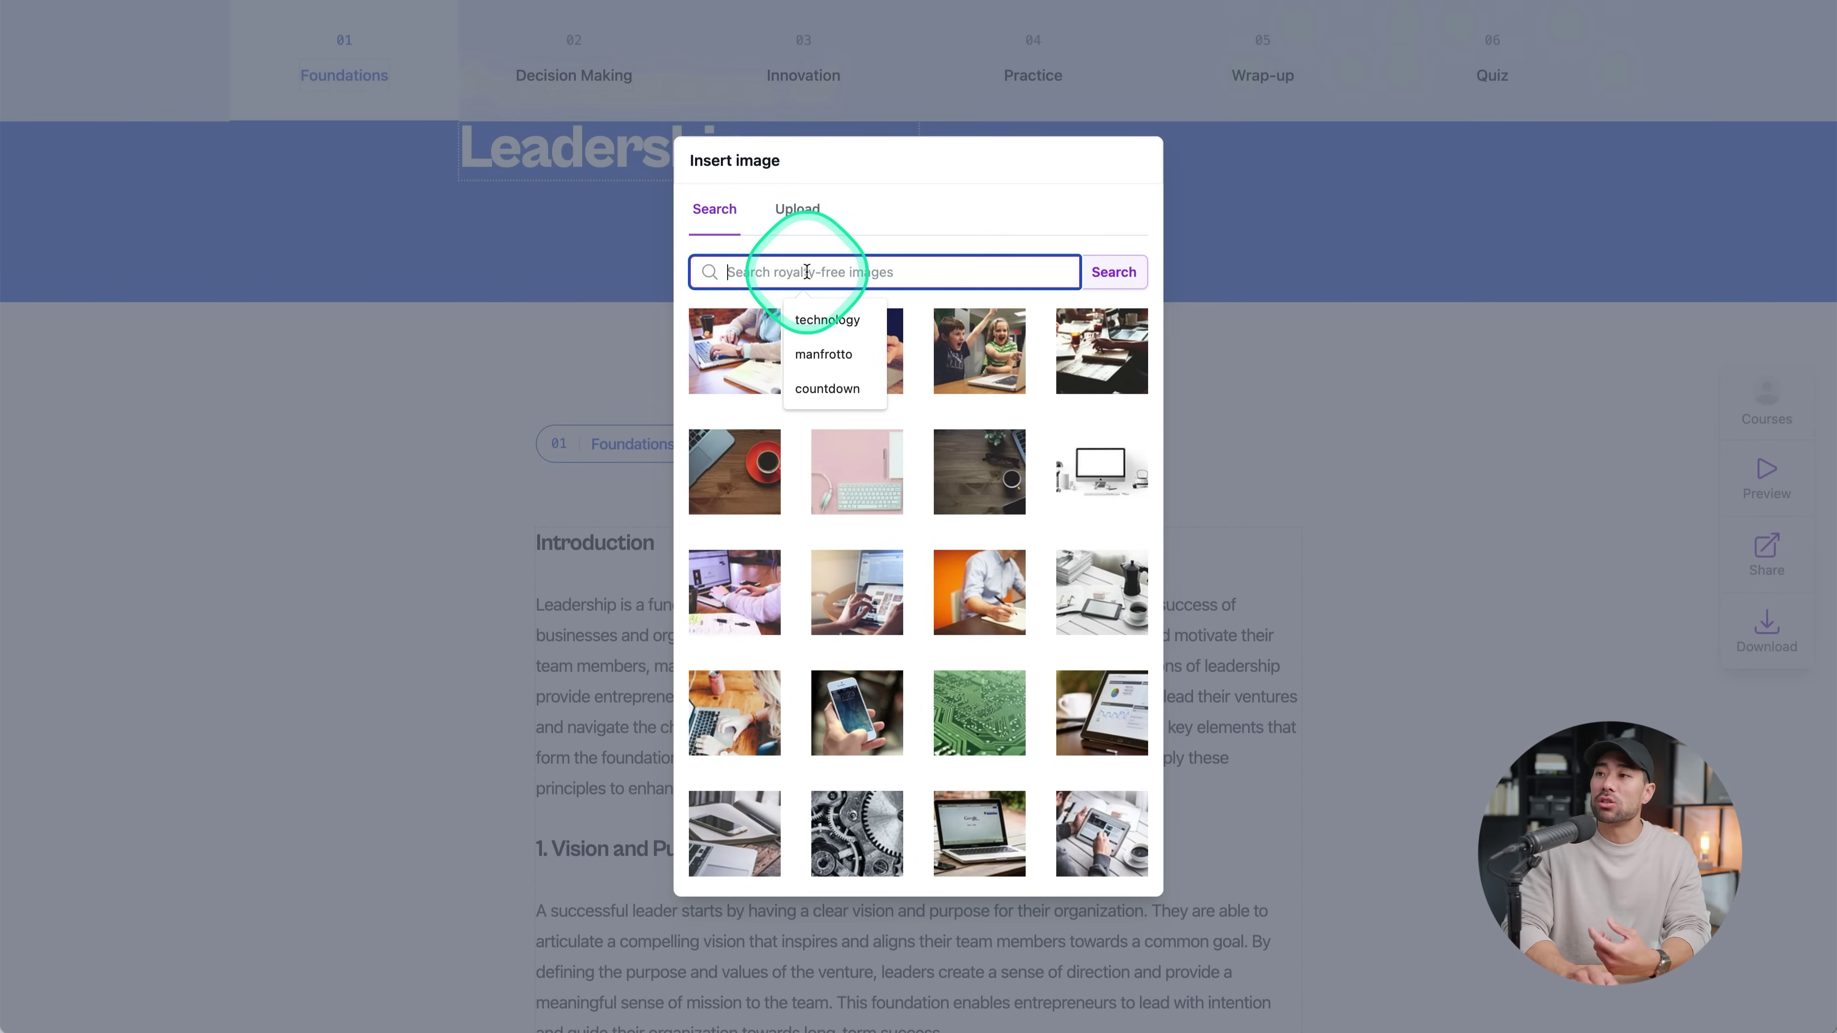
left_click(843, 326)
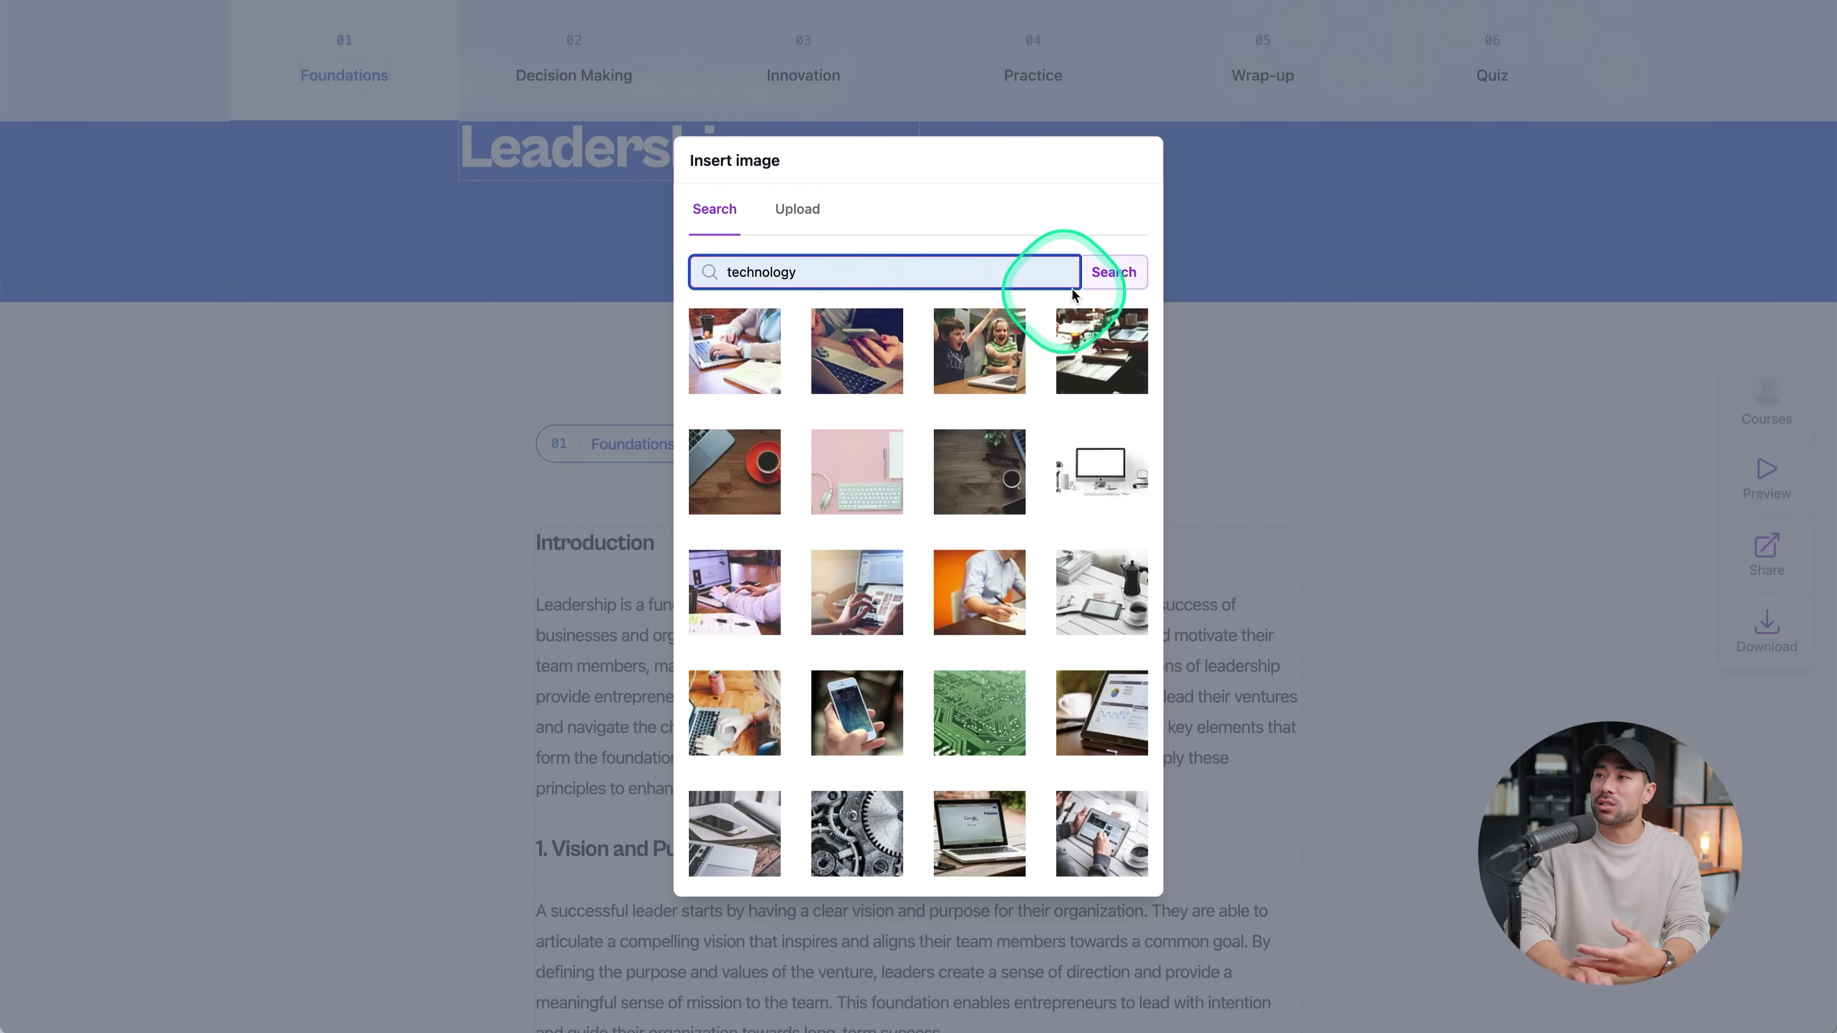
left_click(1098, 274)
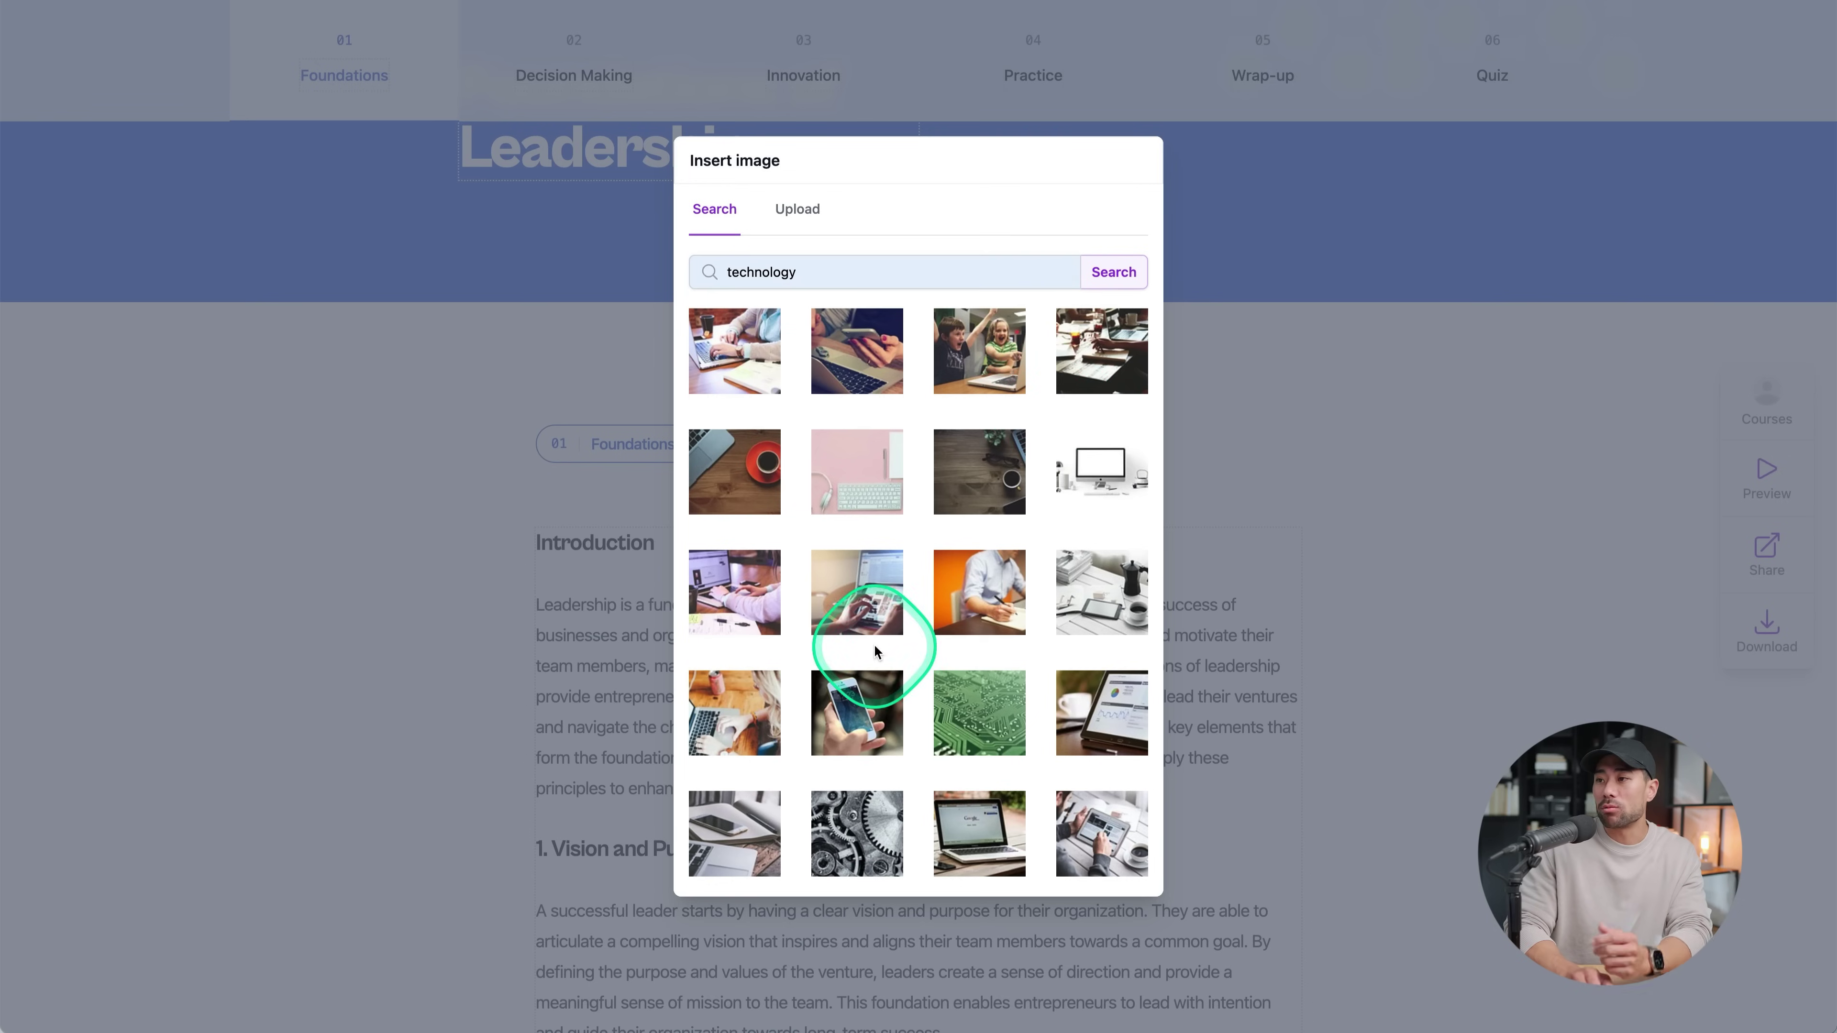
left_click(1112, 851)
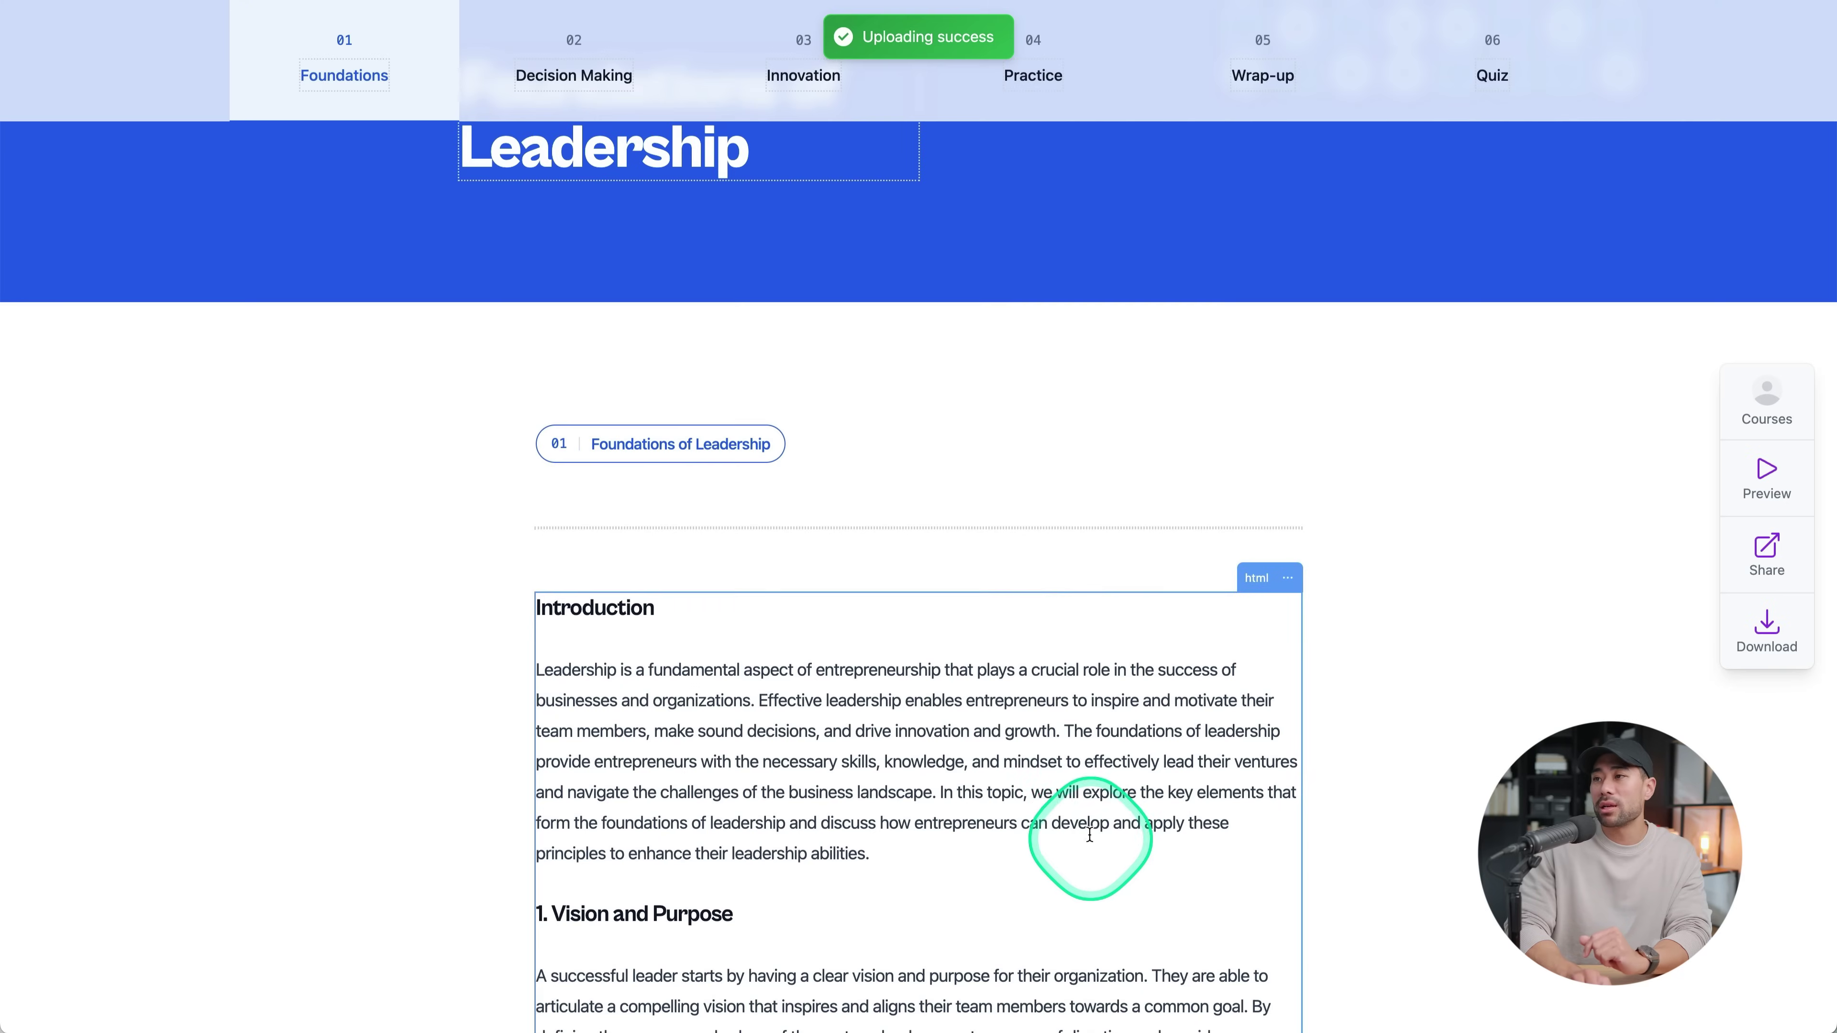
scroll(1258, 825, "down", 5)
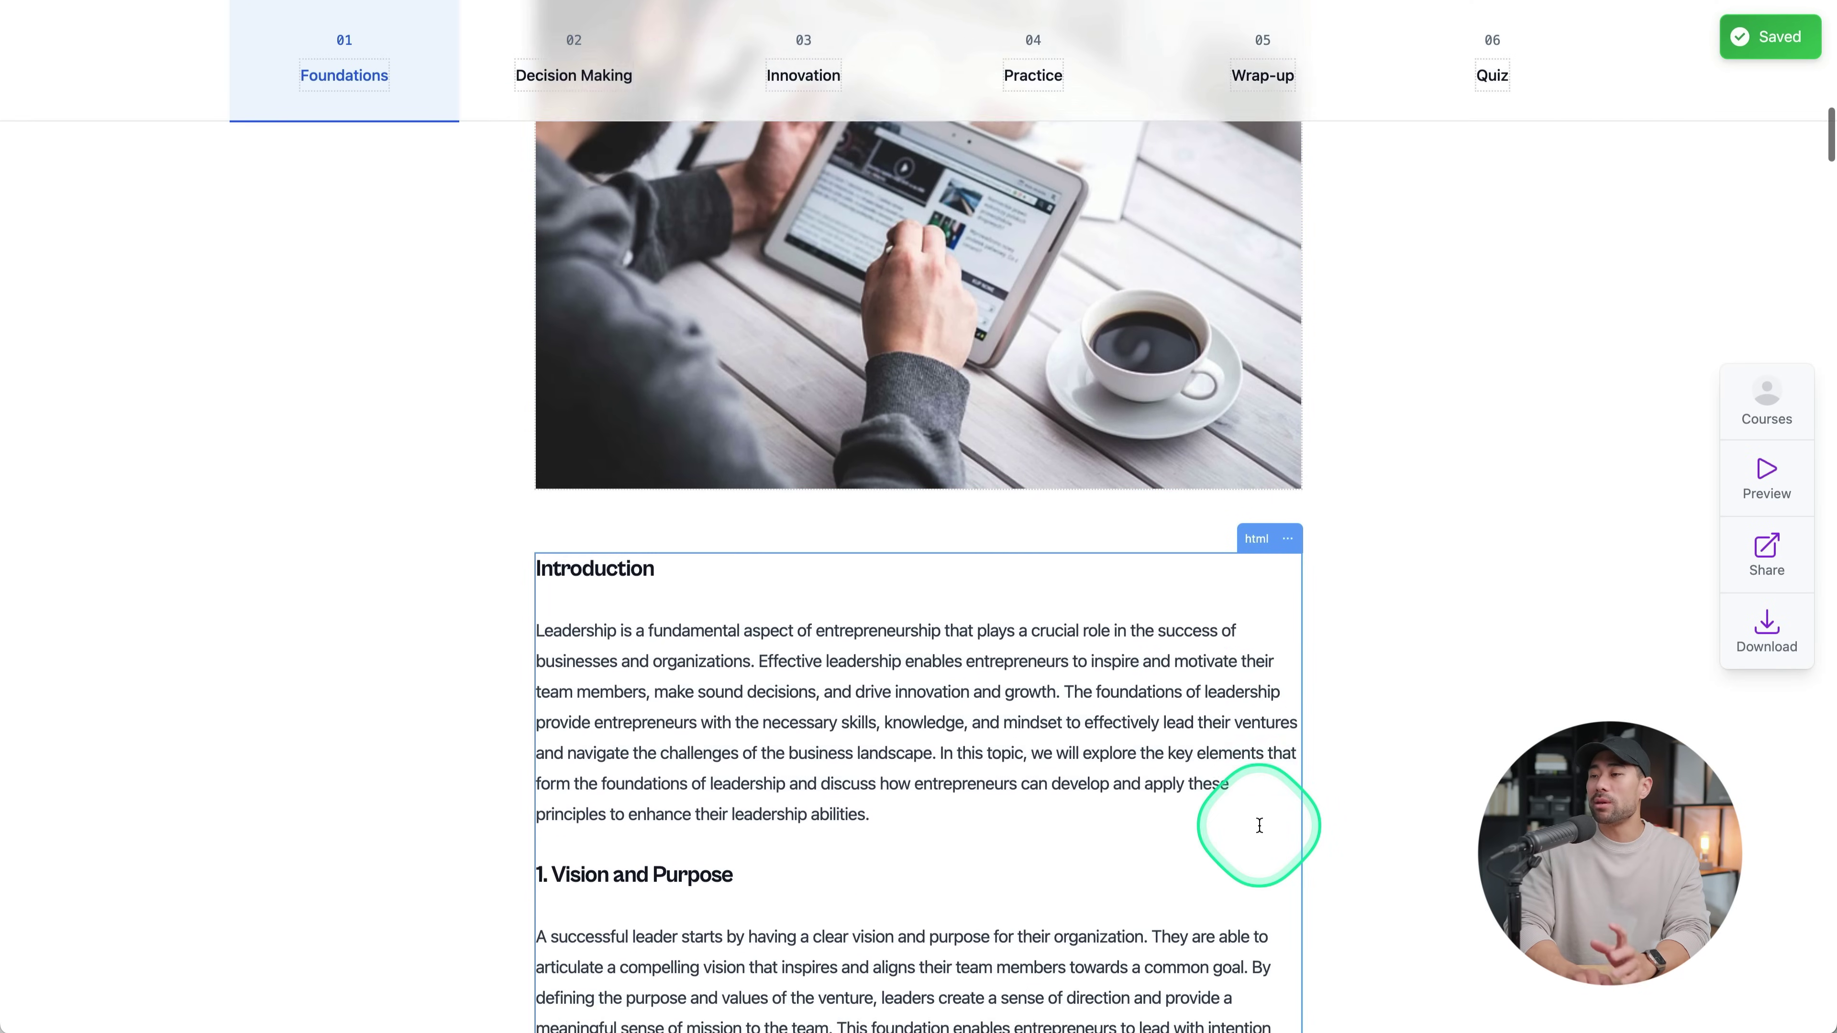
Copy the leadership course's share link, then choose PDF in the Download course dialog
left_click(985, 718)
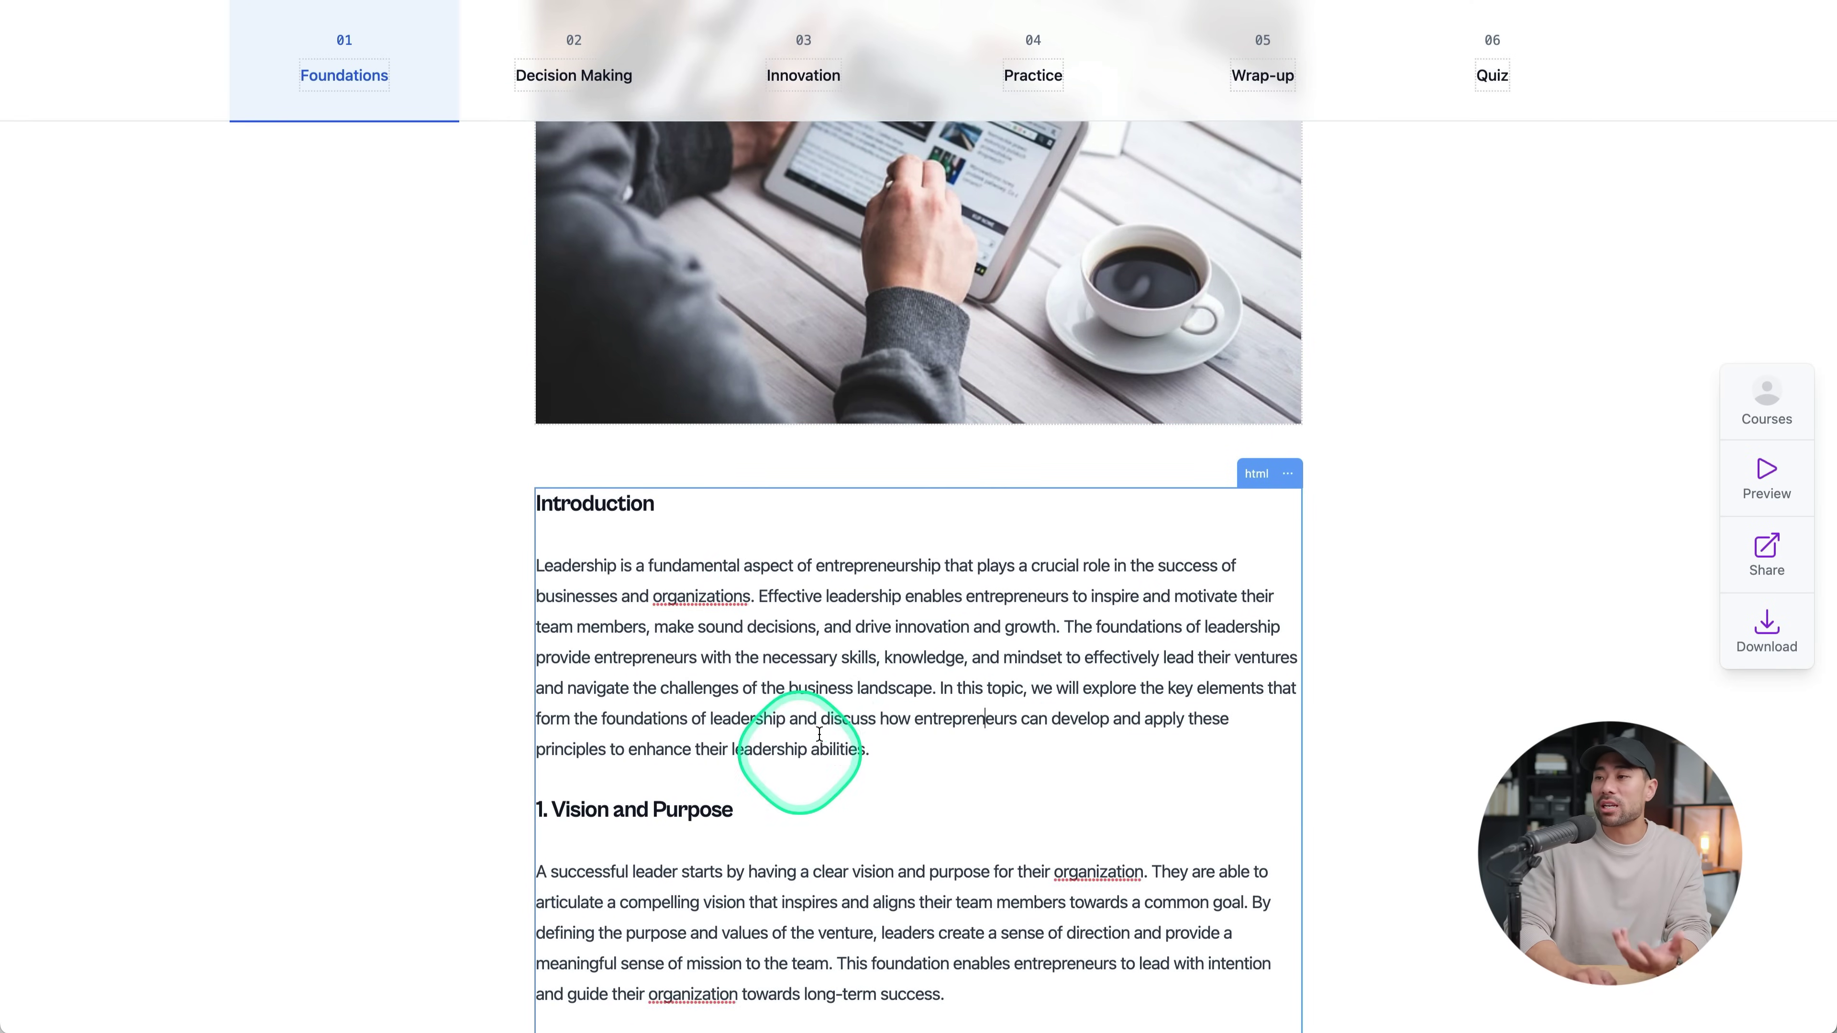
scroll(868, 760, "down", 6)
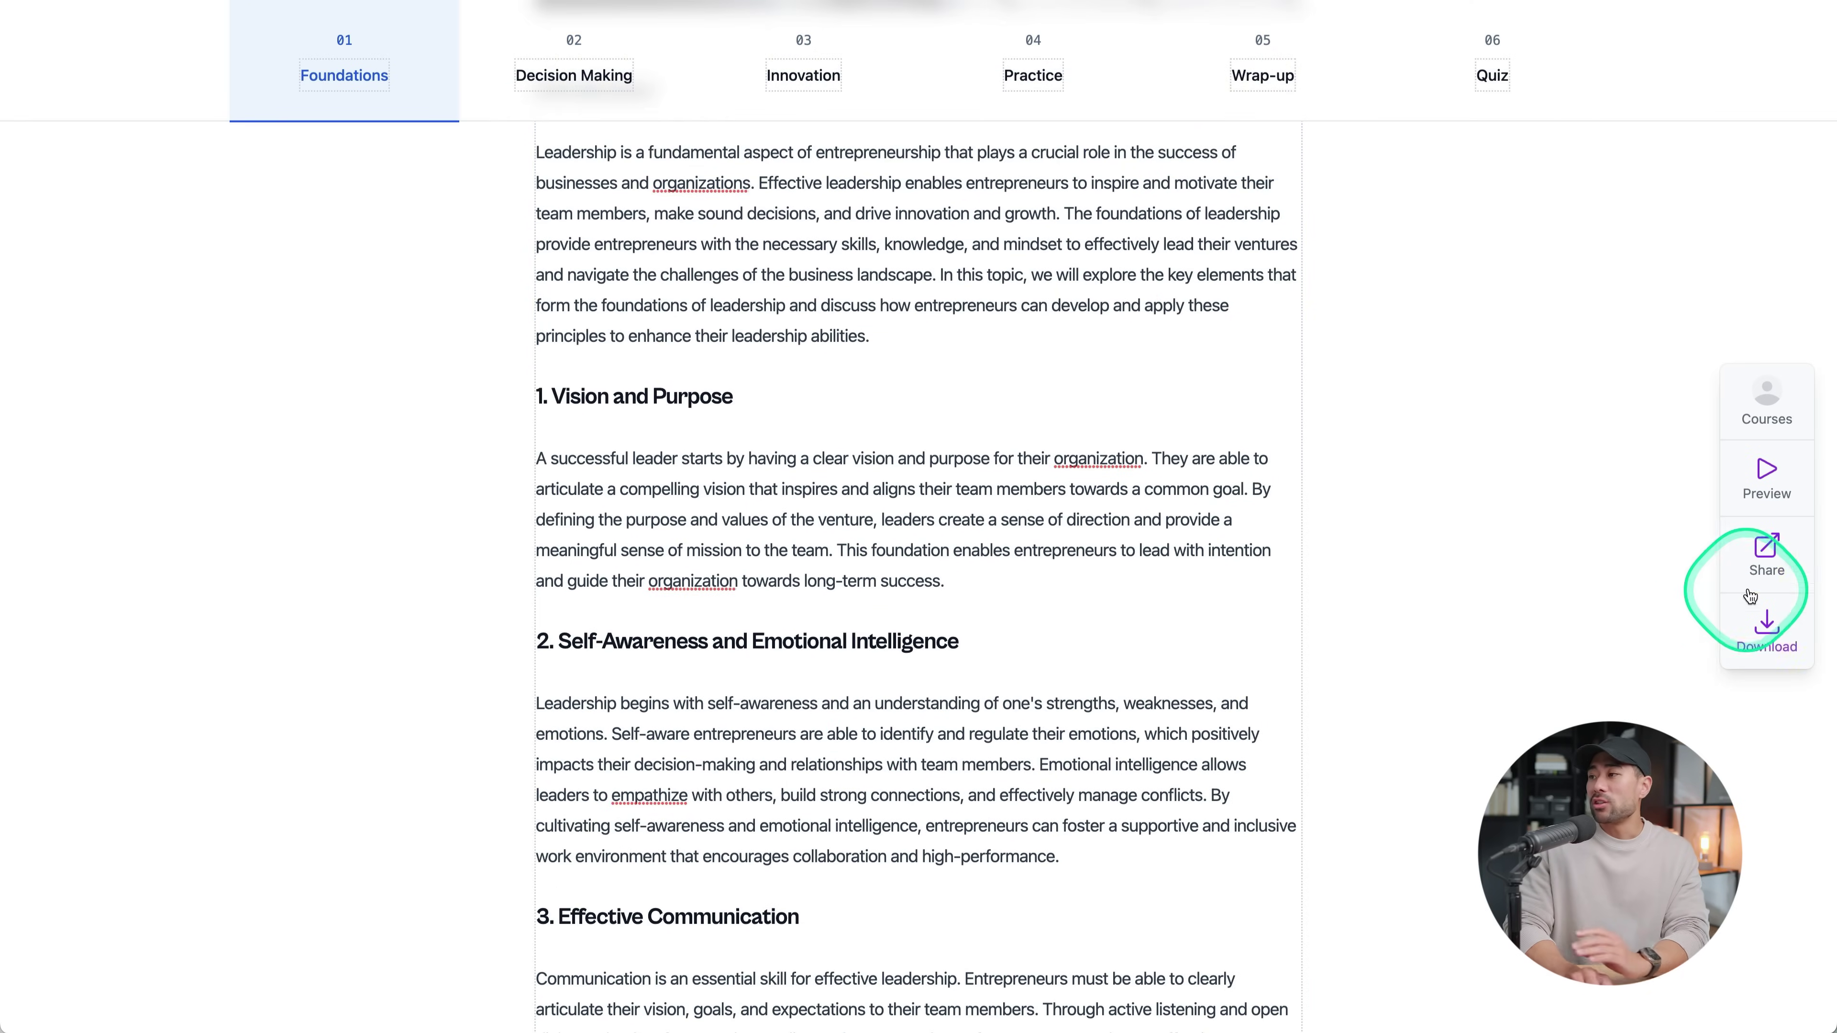
left_click(1767, 572)
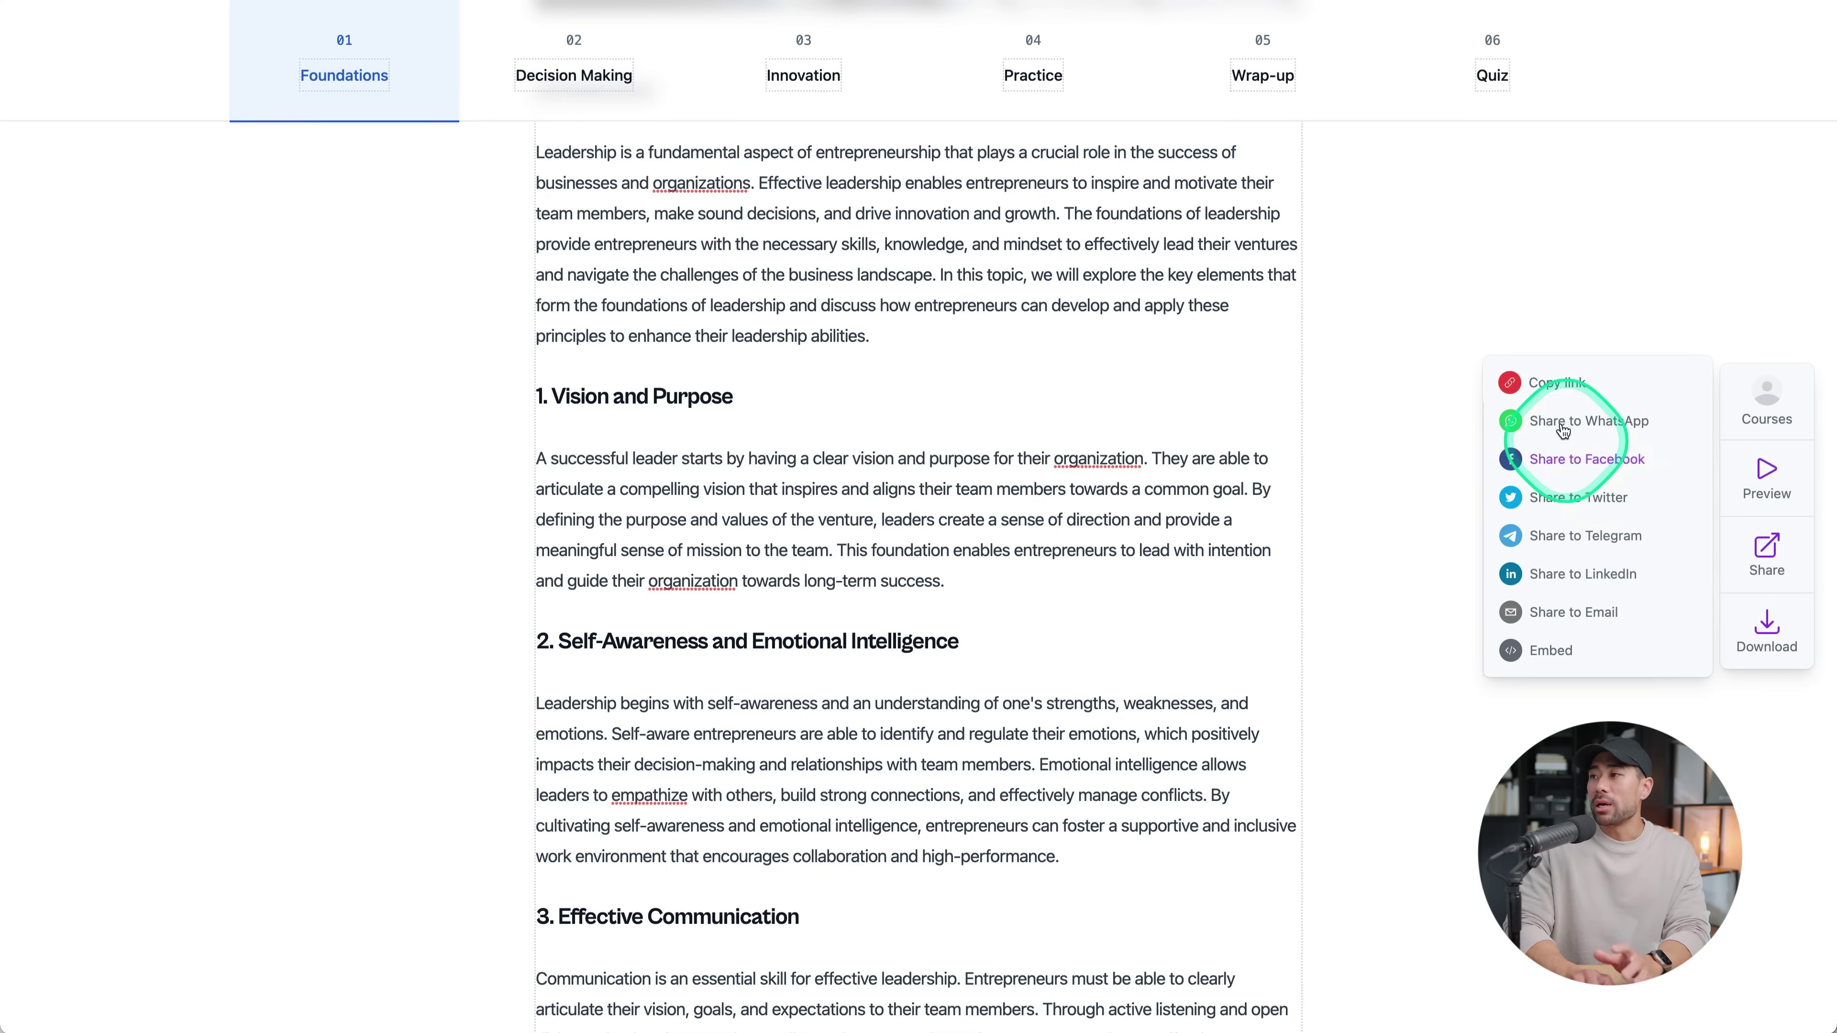
left_click(1566, 383)
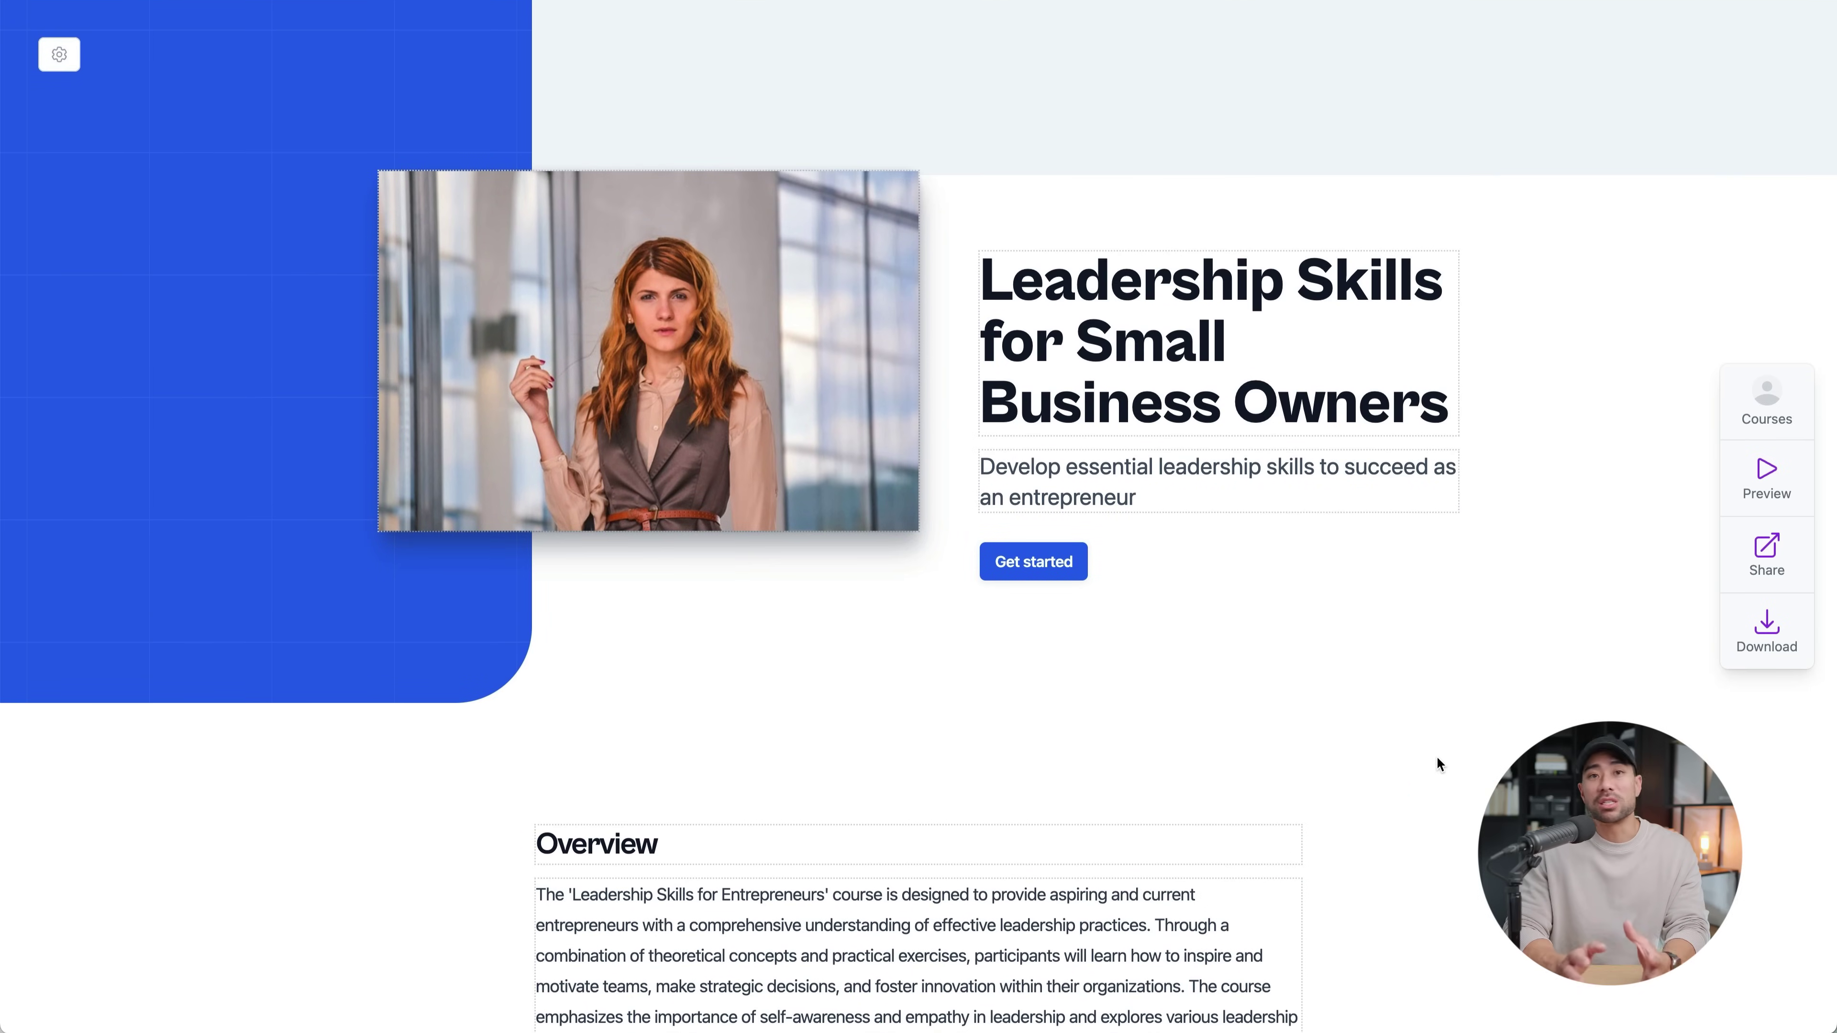
left_click(1758, 648)
left_click(790, 529)
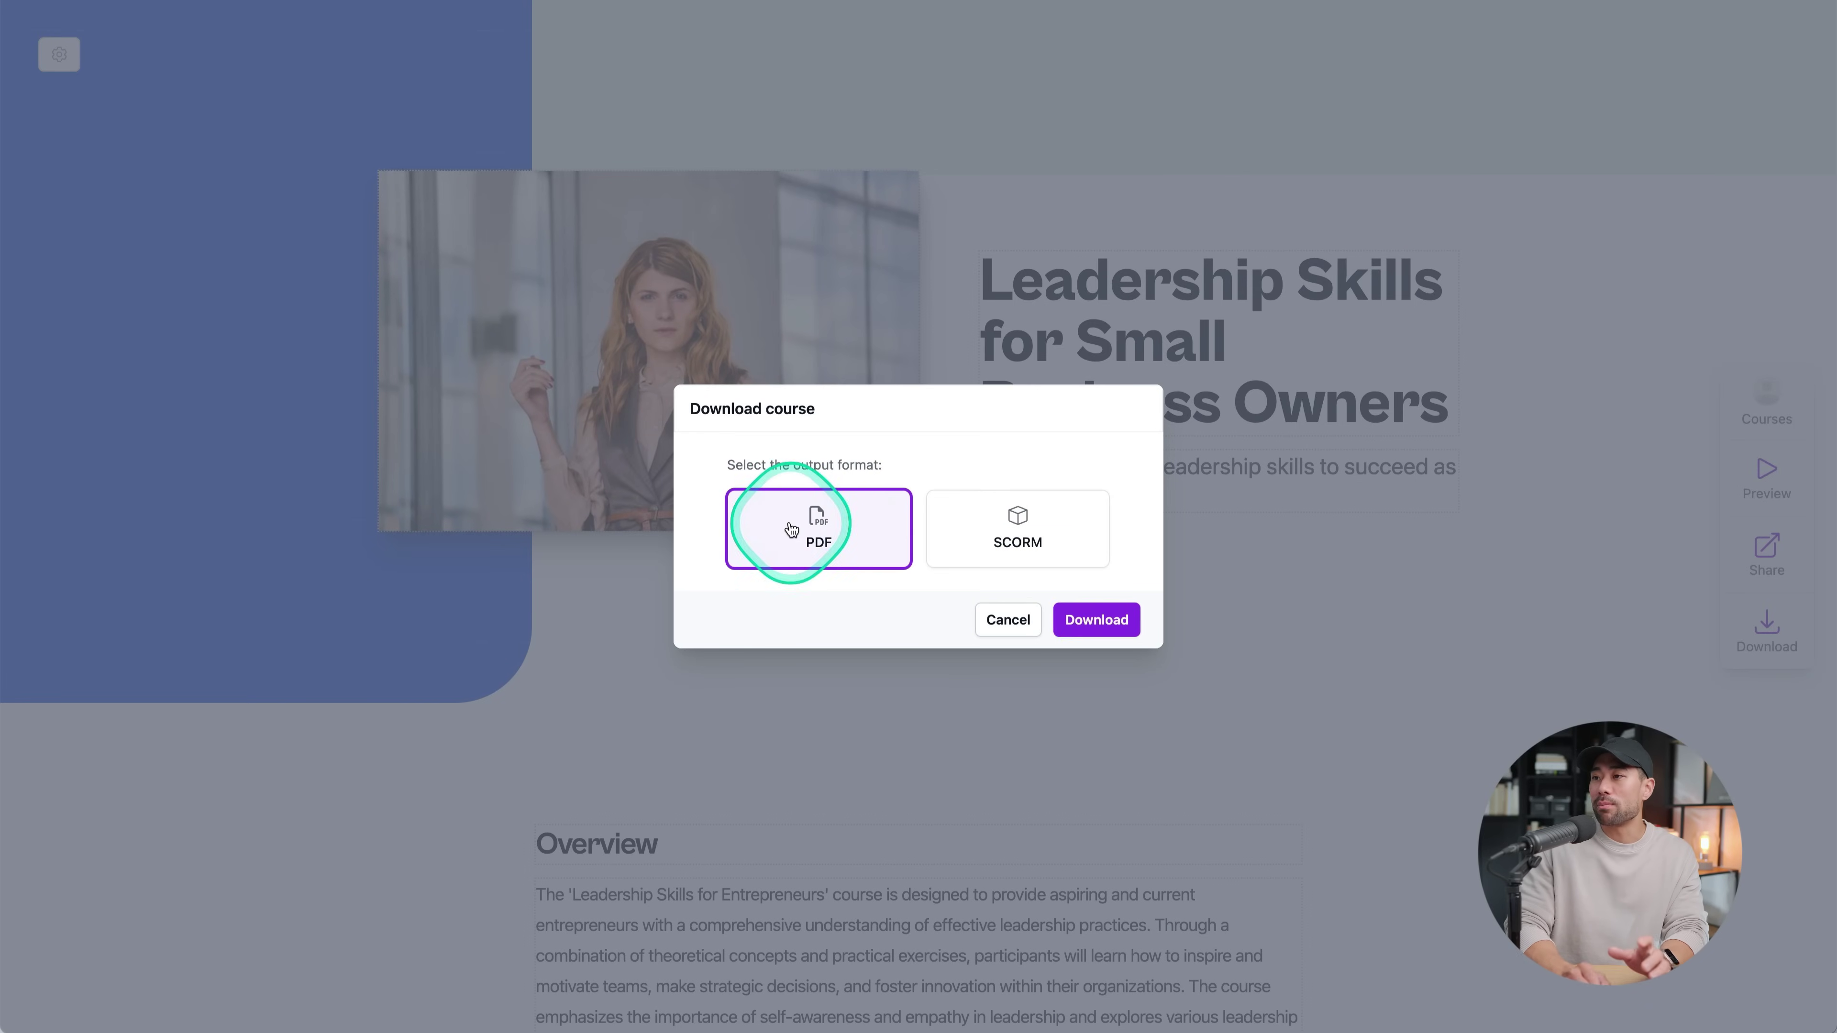
Download the course as a PDF and scroll through its 22 pages in Preview
left_click(1097, 621)
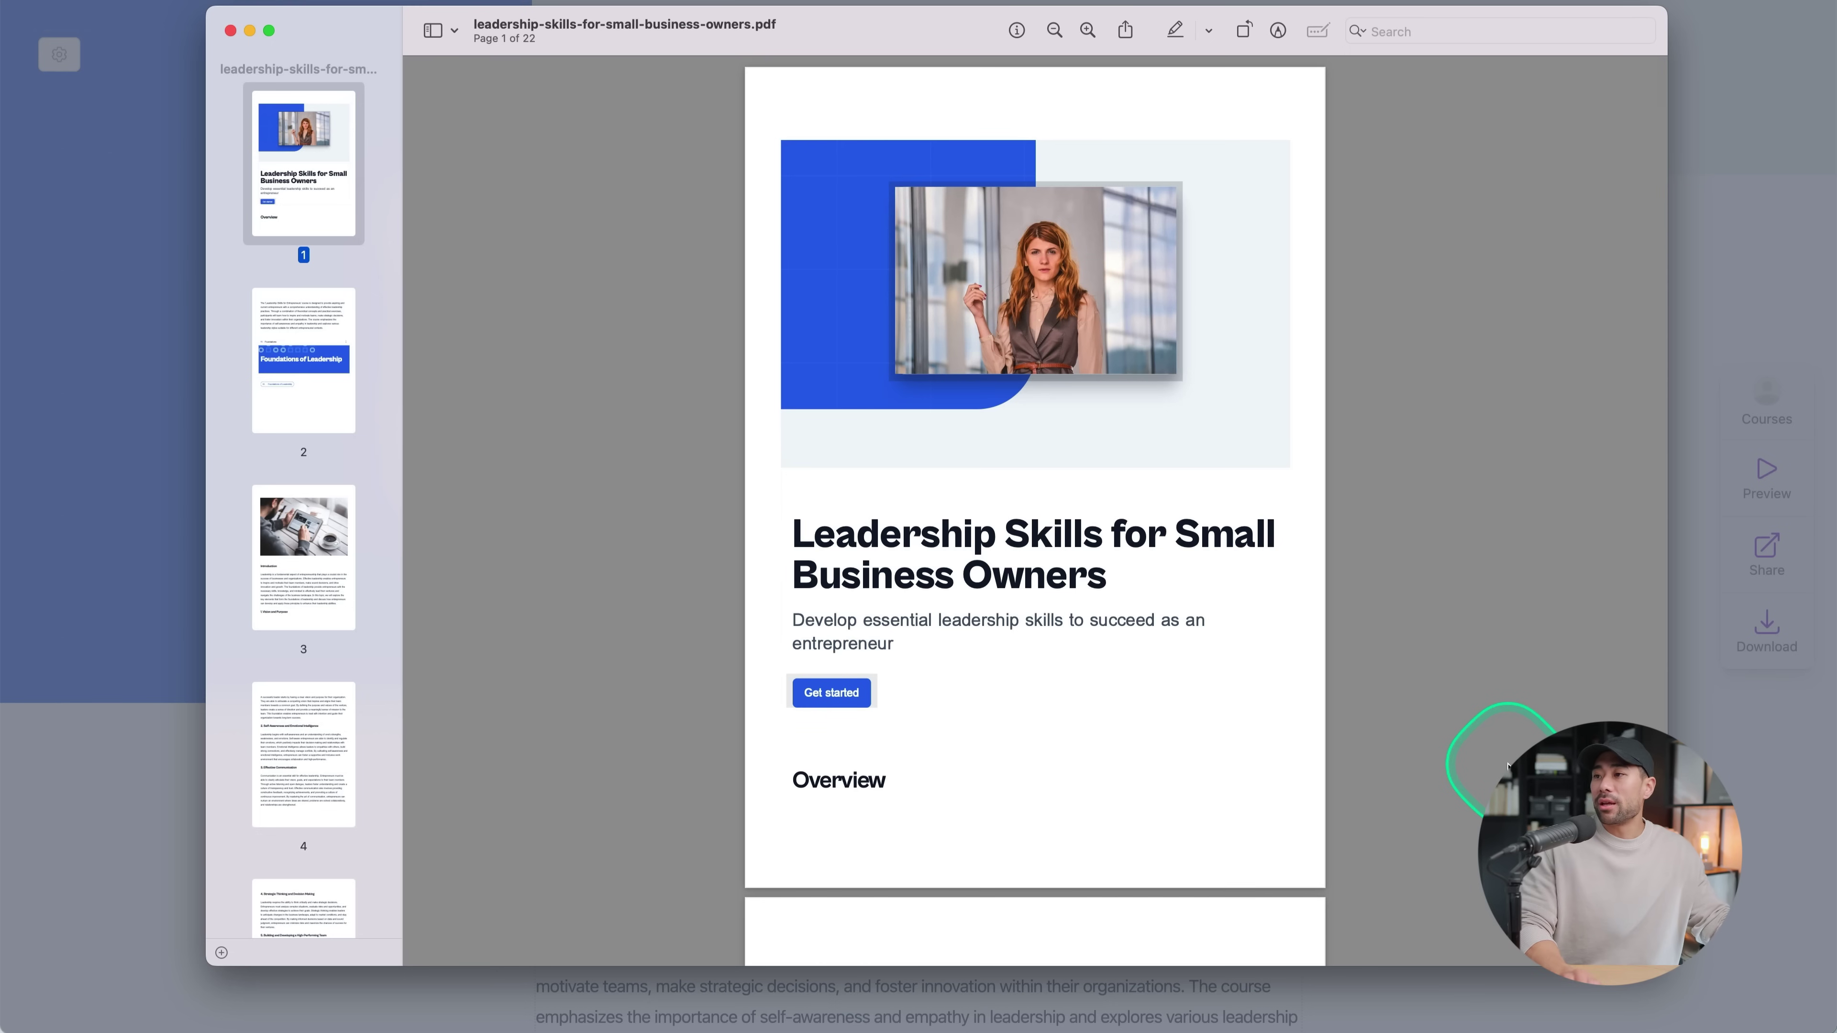
scroll(1509, 767, "down", 15)
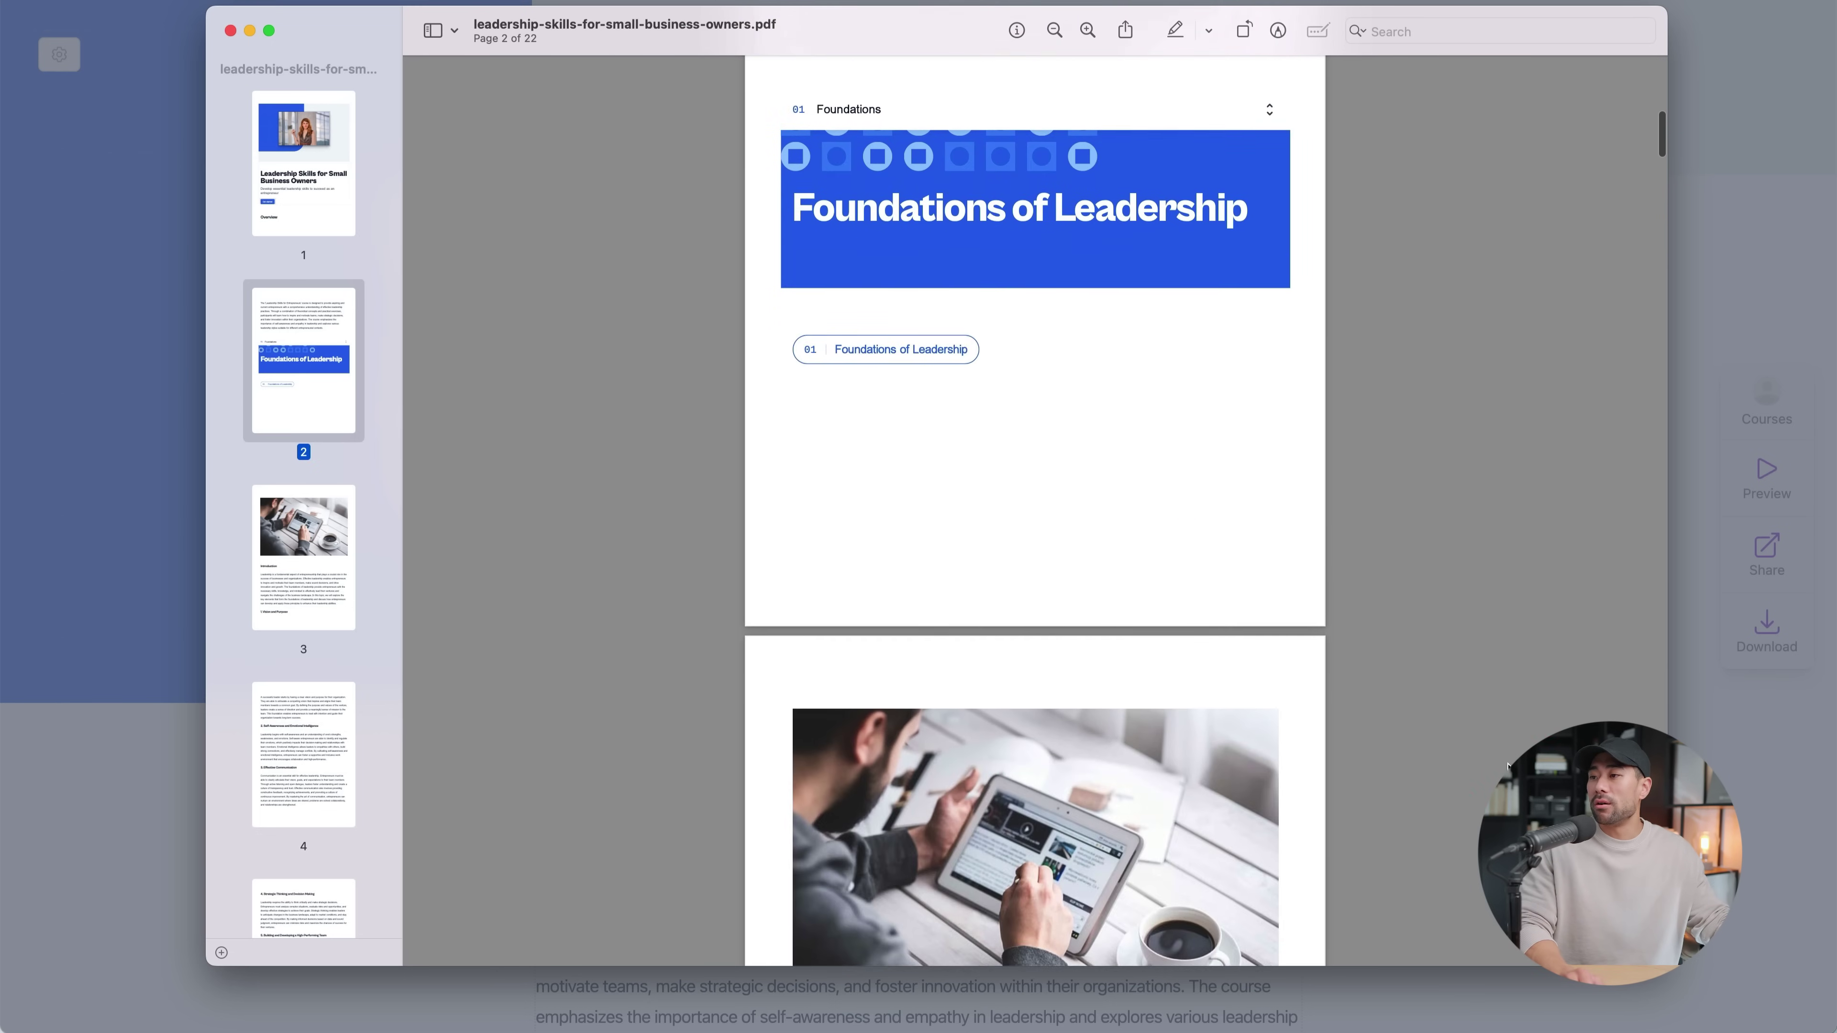
scroll(1508, 767, "down", 20)
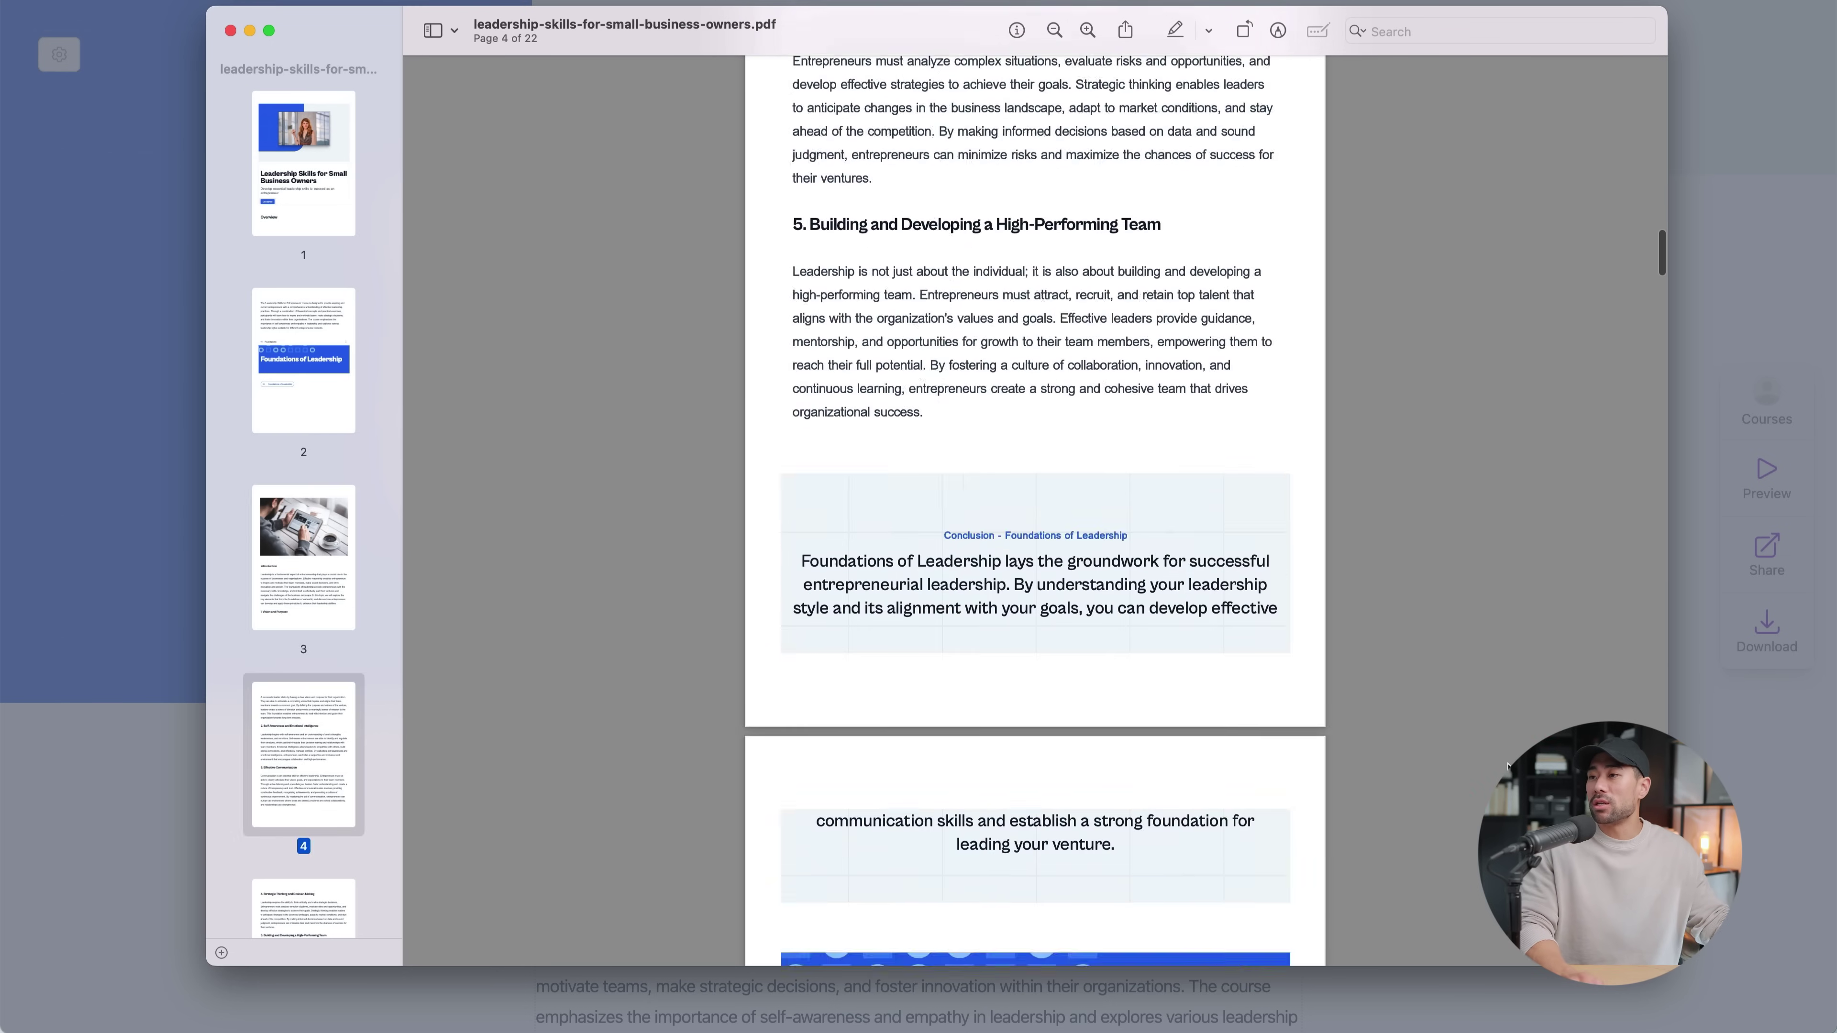
scroll(1508, 767, "down", 20)
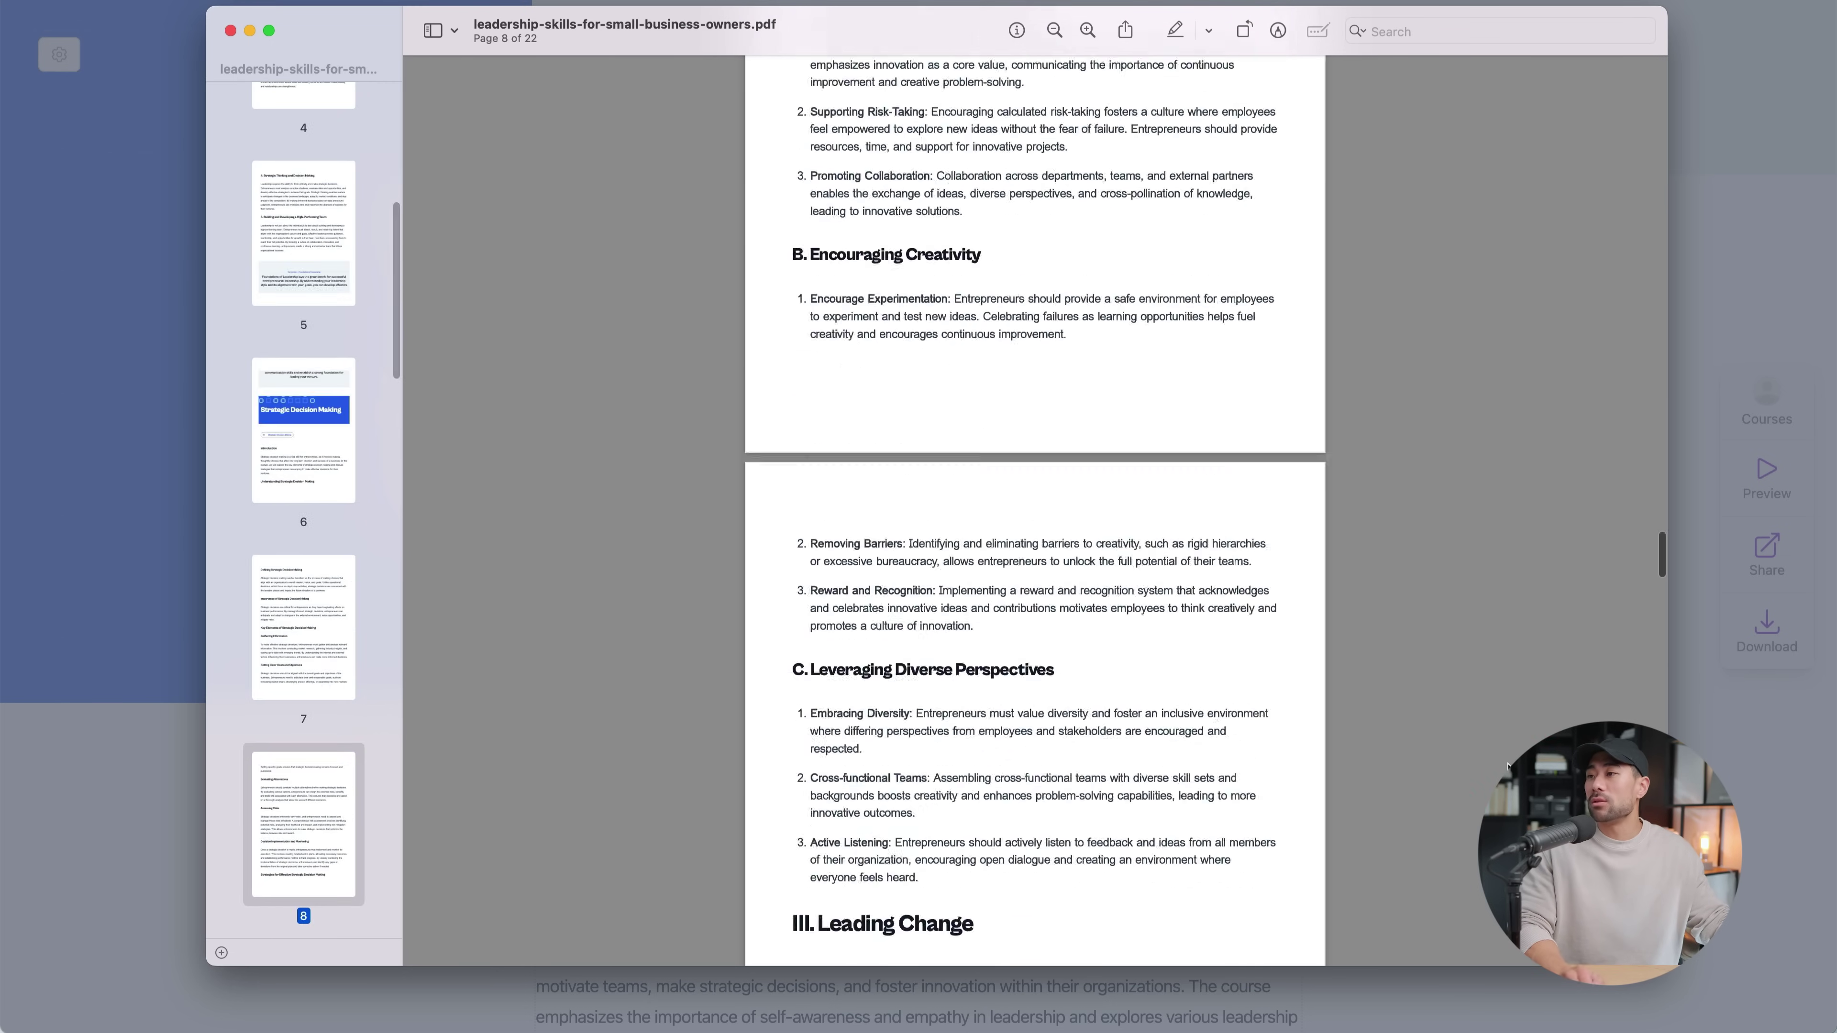
scroll(1509, 767, "down", 20)
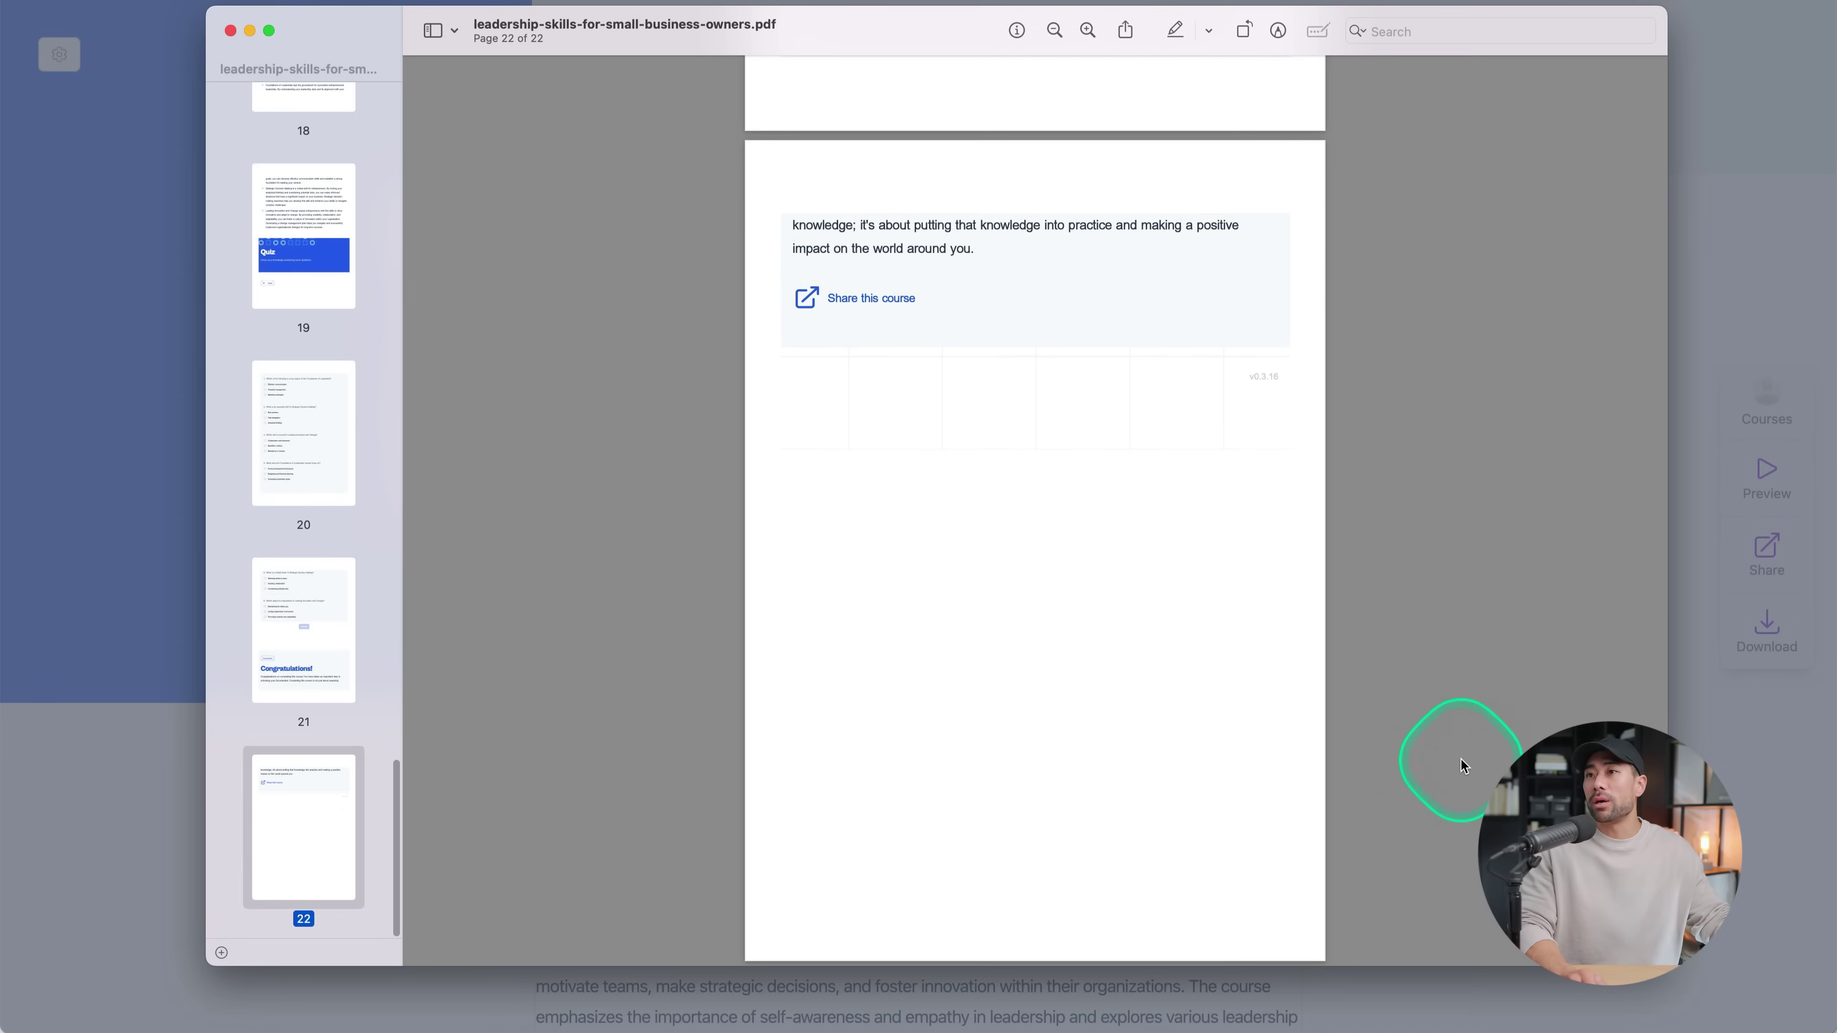
scroll(1285, 706, "up", 10)
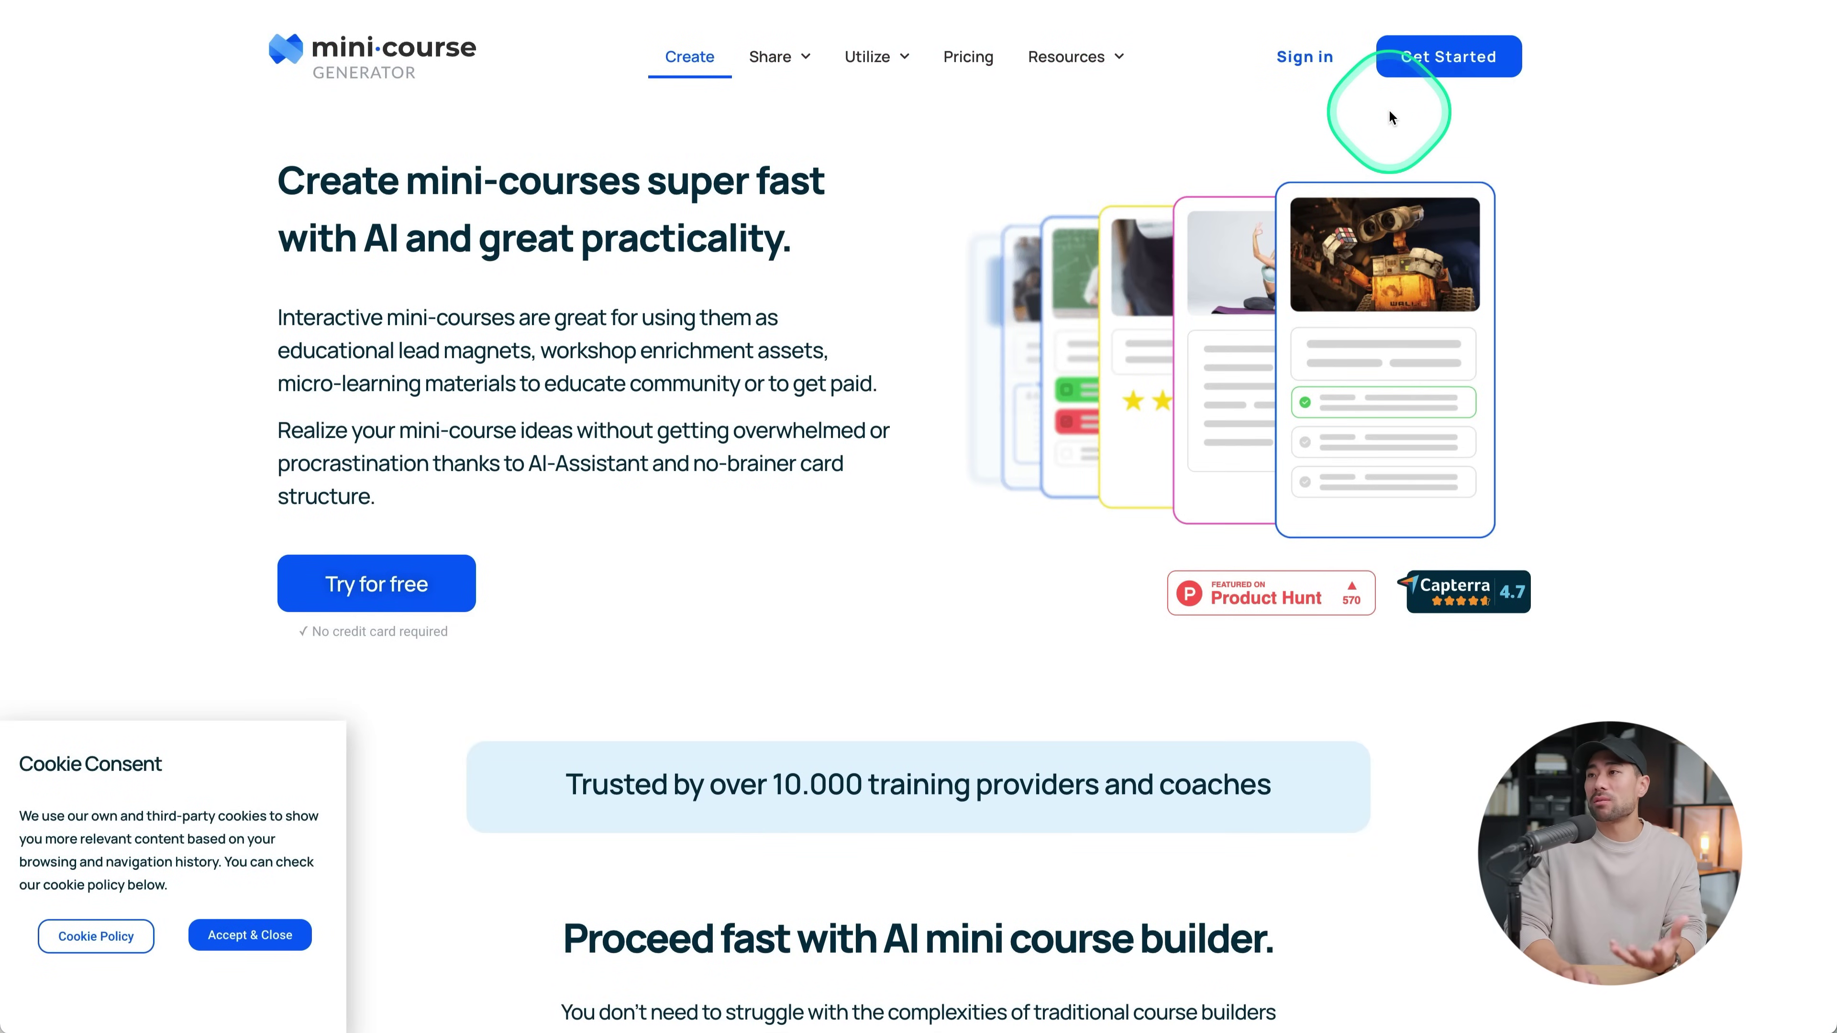
Open Mini Course Generator's Pricing page and scroll through the Basic, Premium and Premium Plus plans
left_click(971, 62)
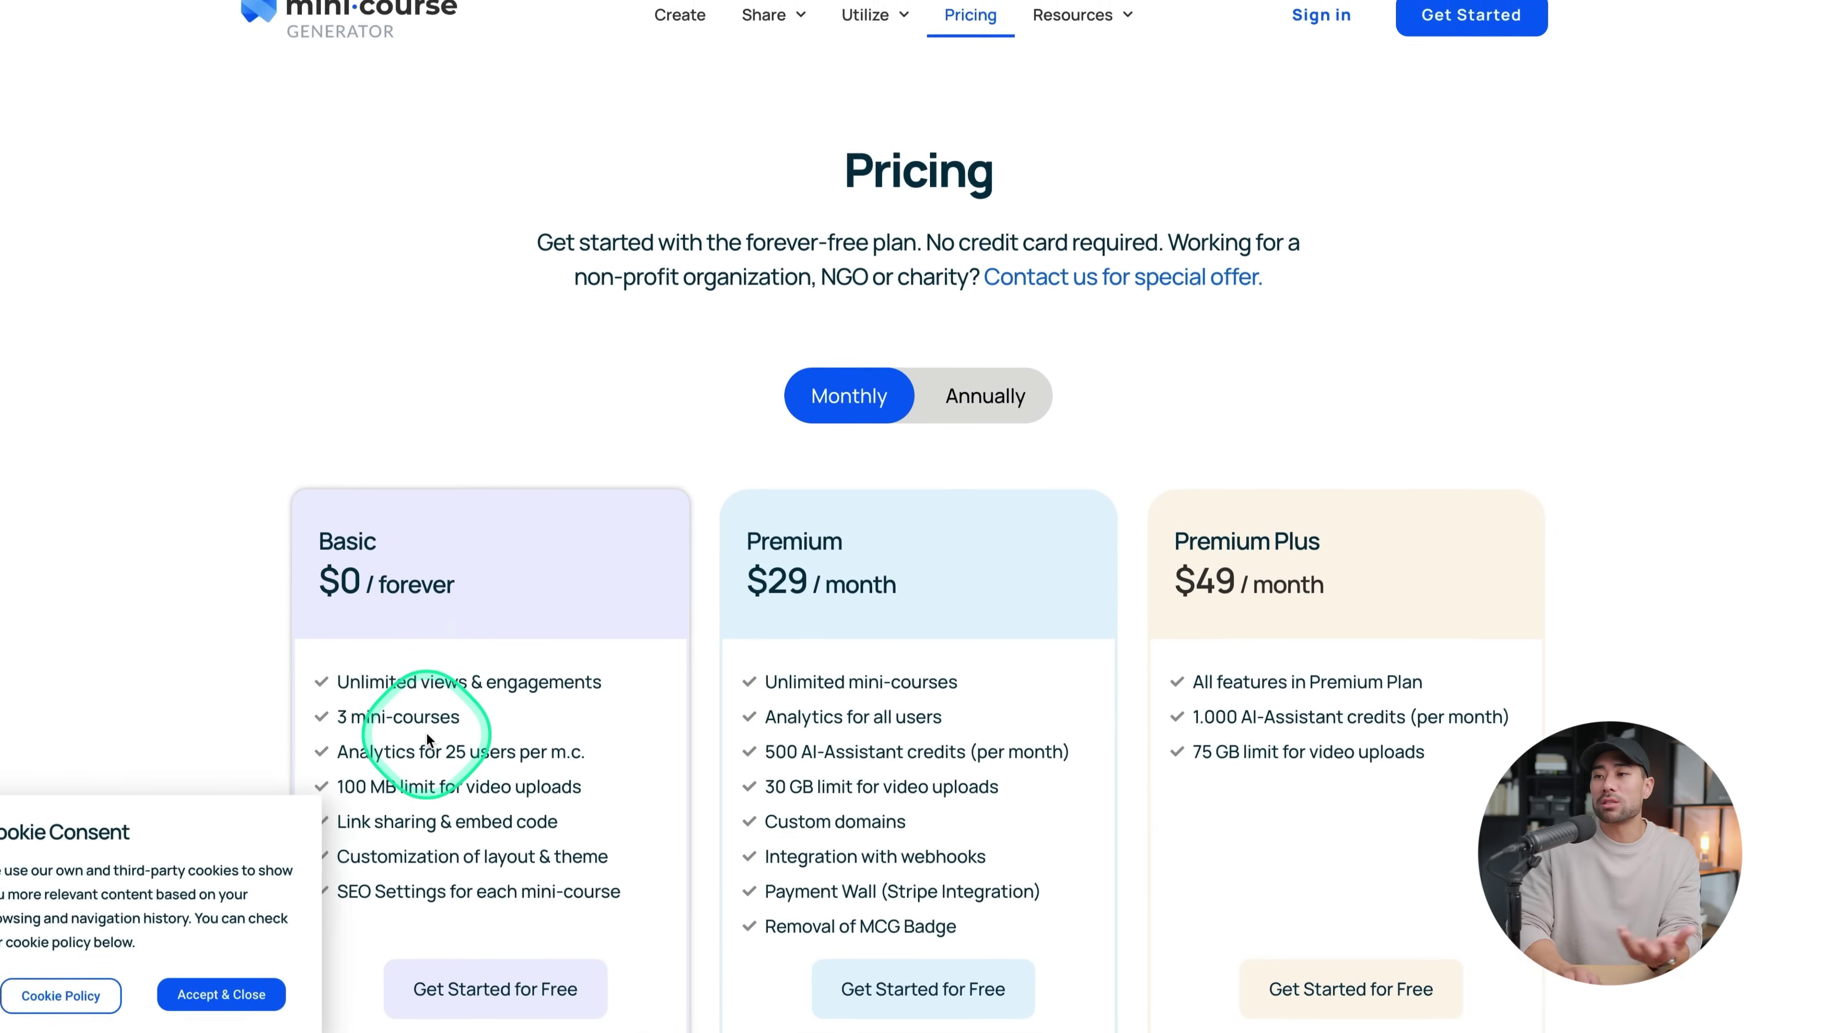
scroll(427, 739, "down", 5)
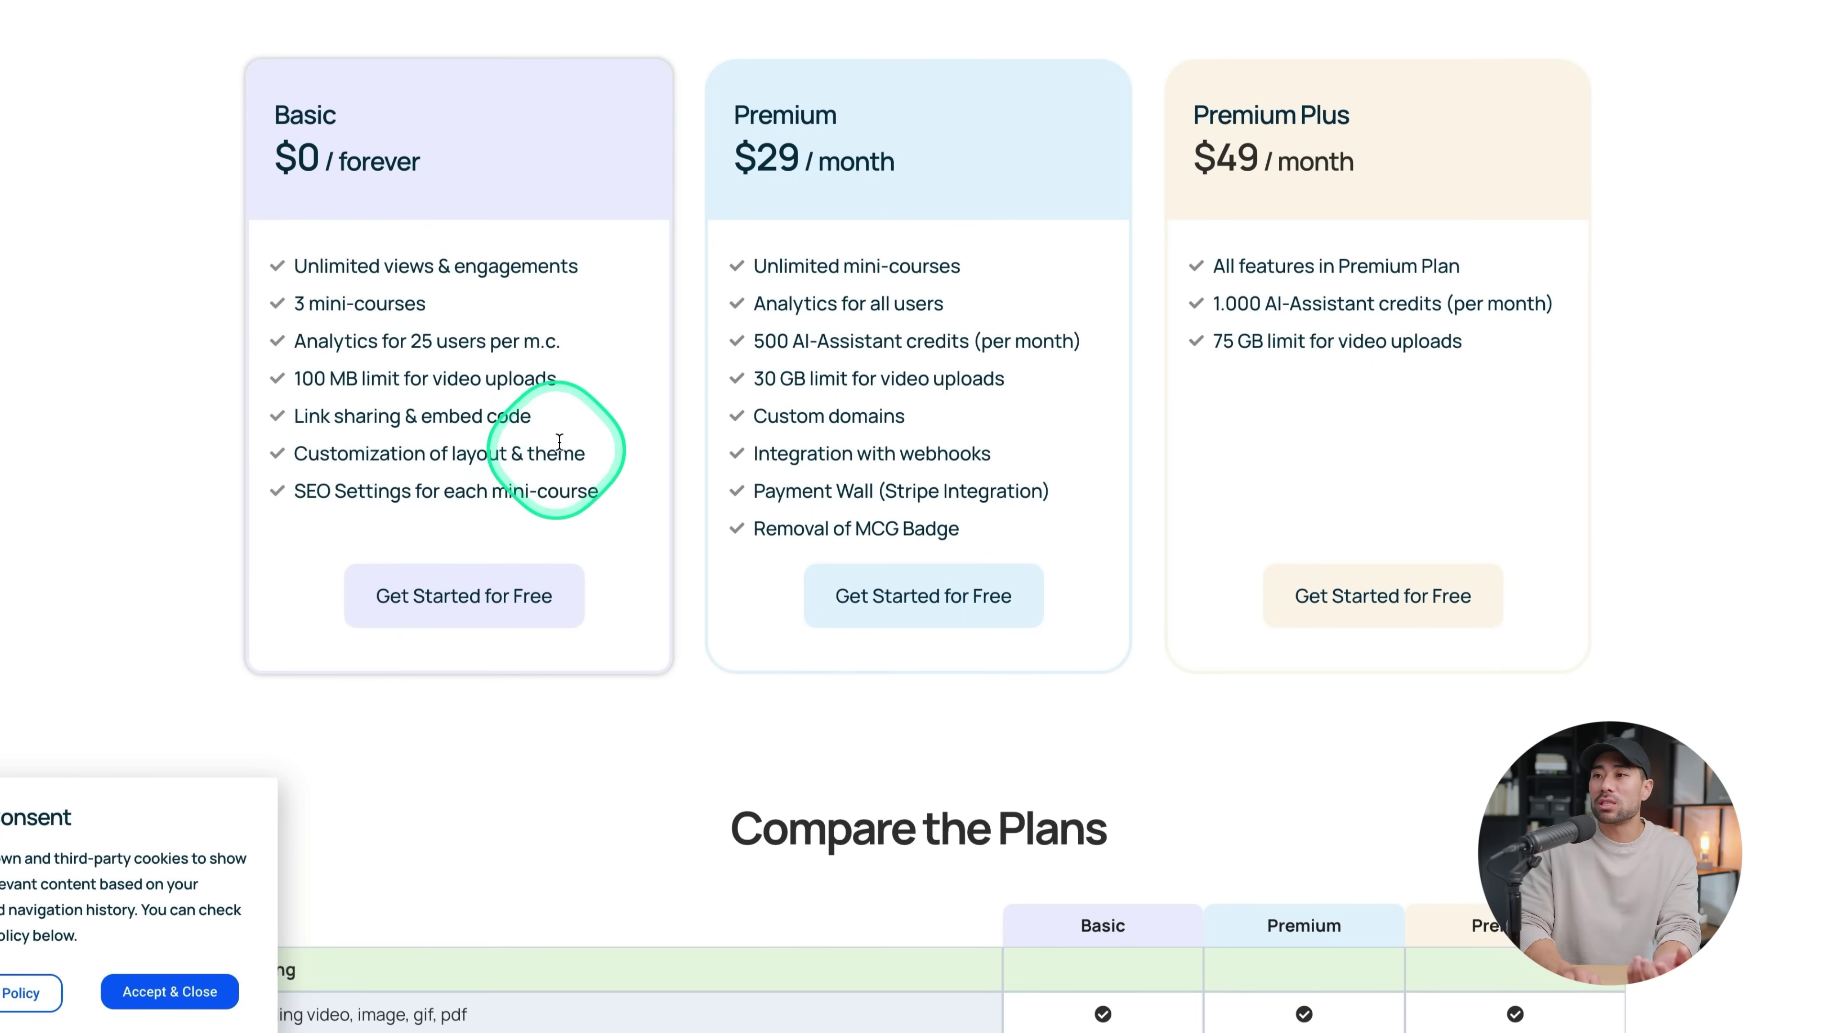
scroll(796, 463, "down", 10)
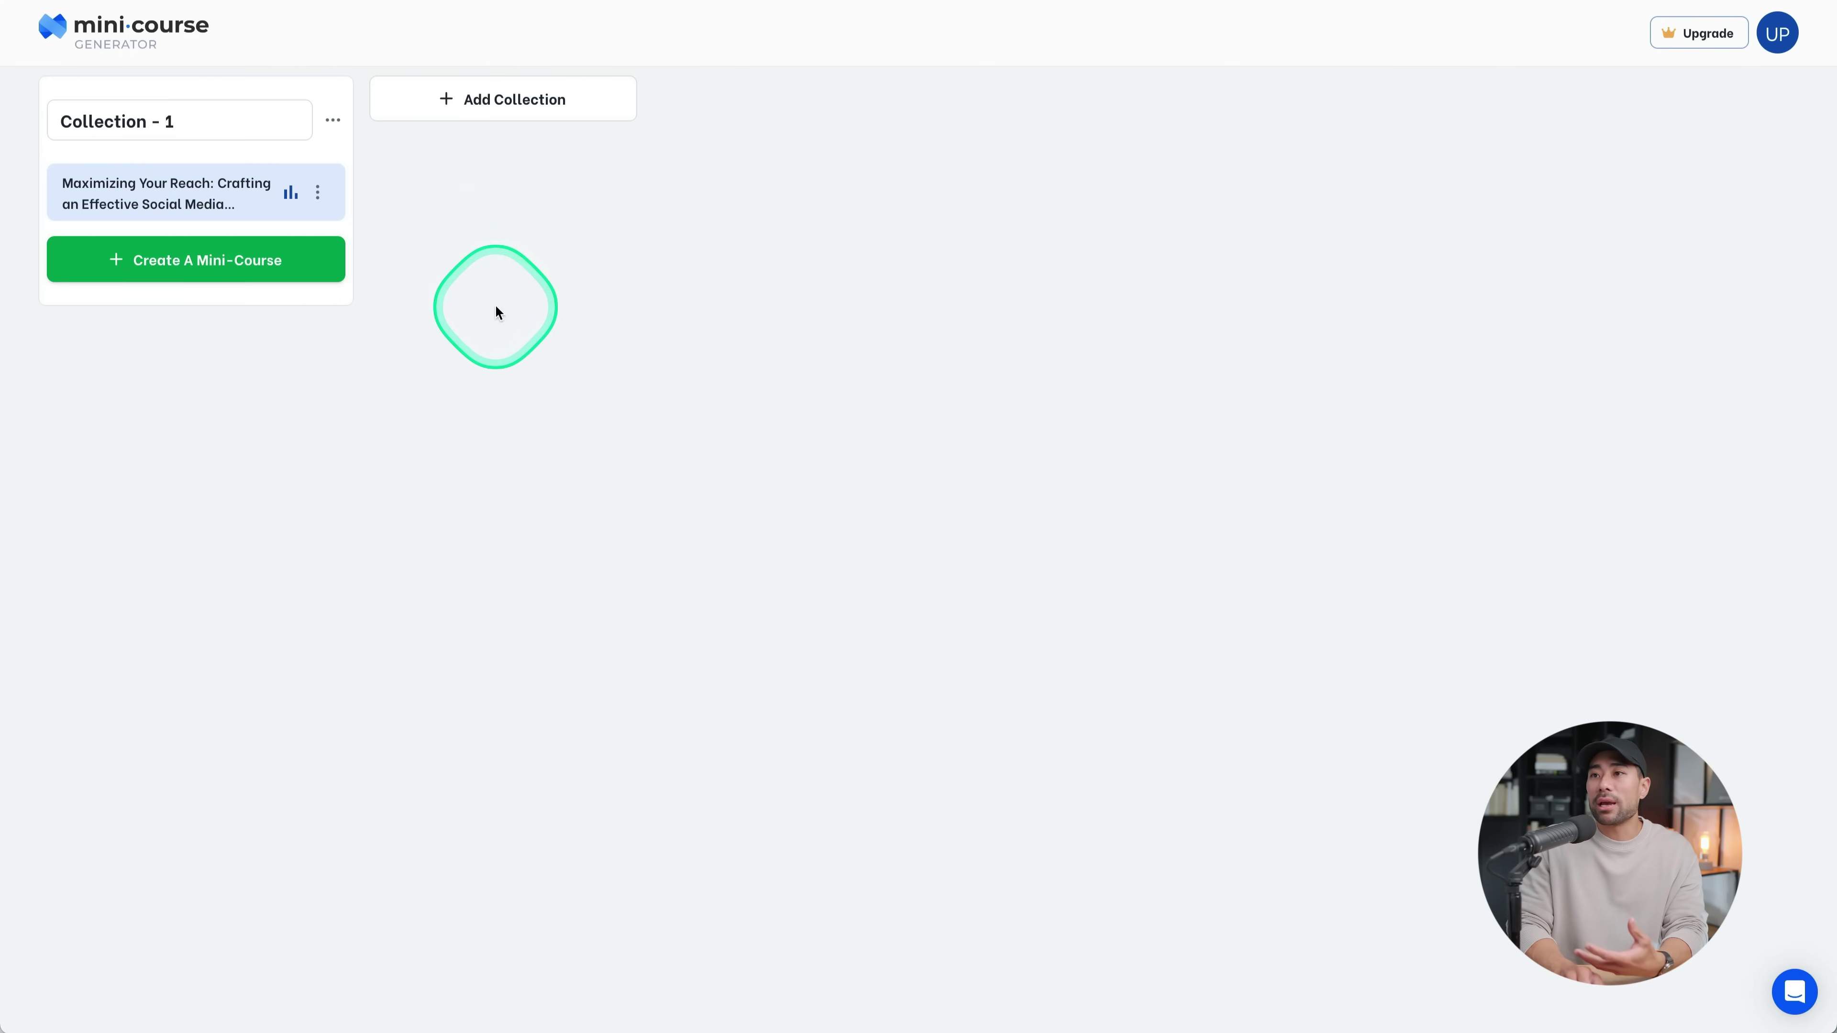
left_click(230, 193)
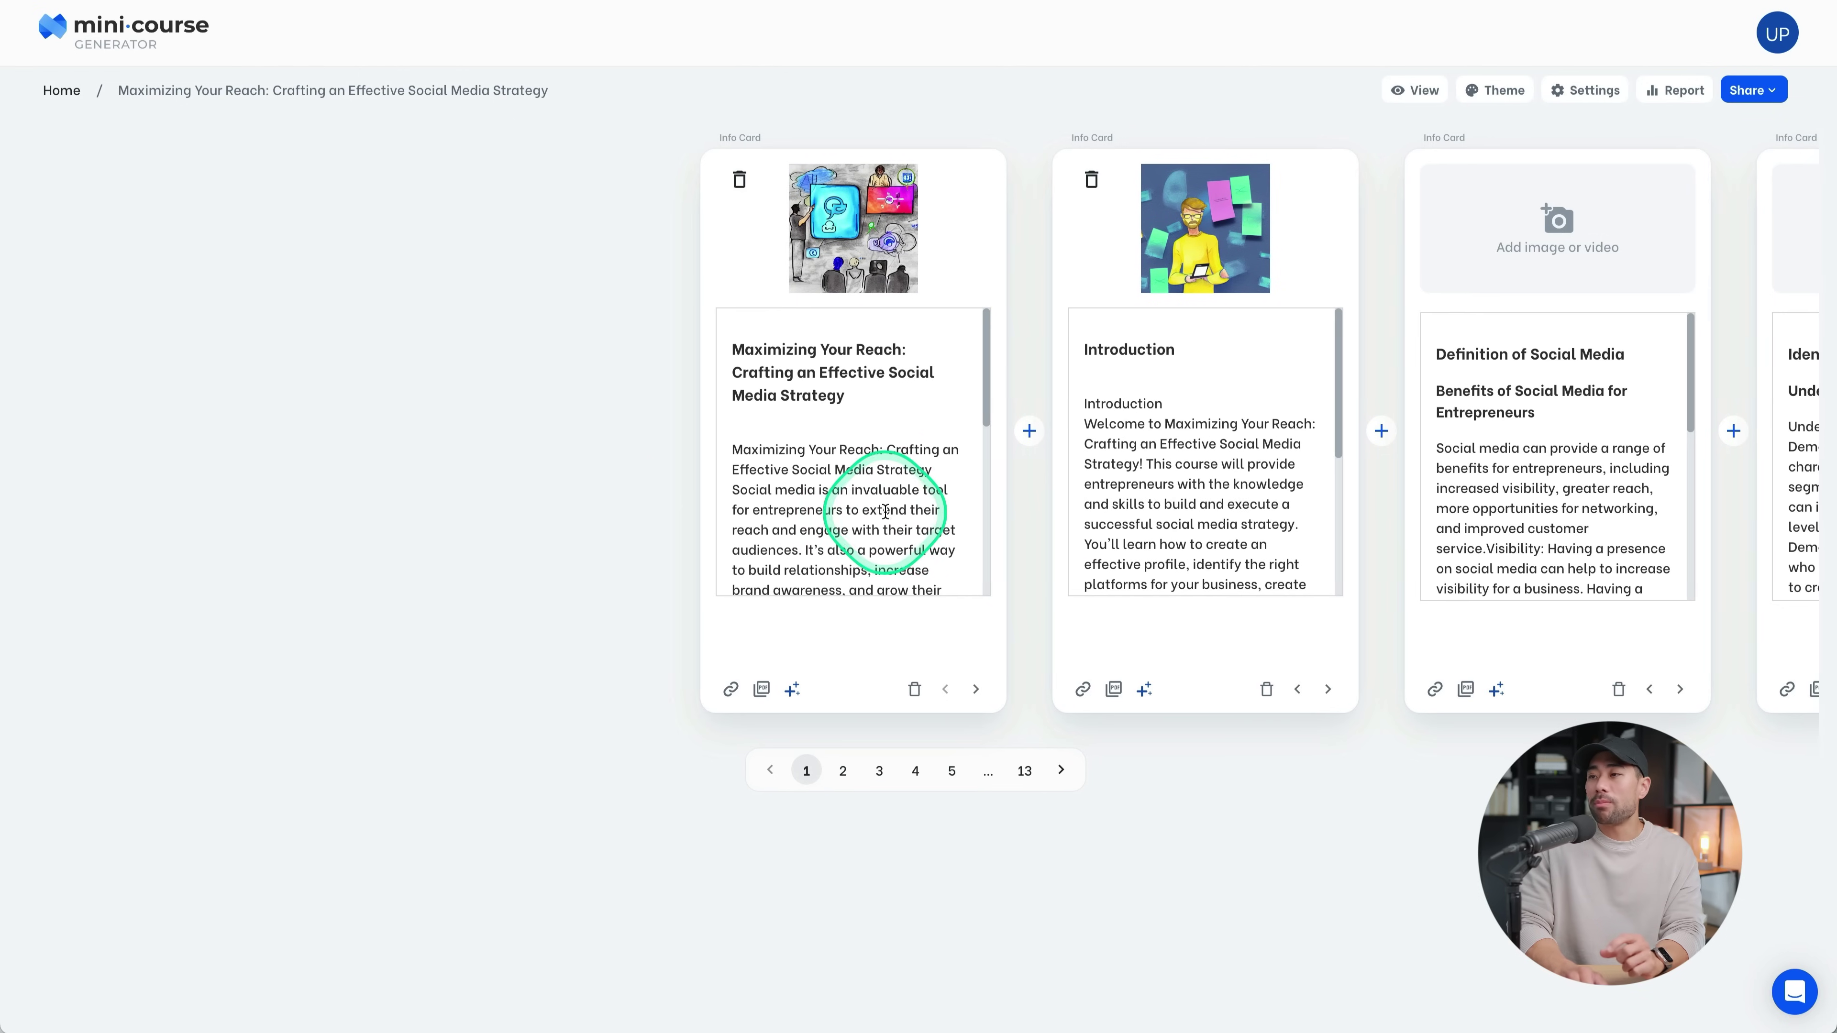
left_click(845, 771)
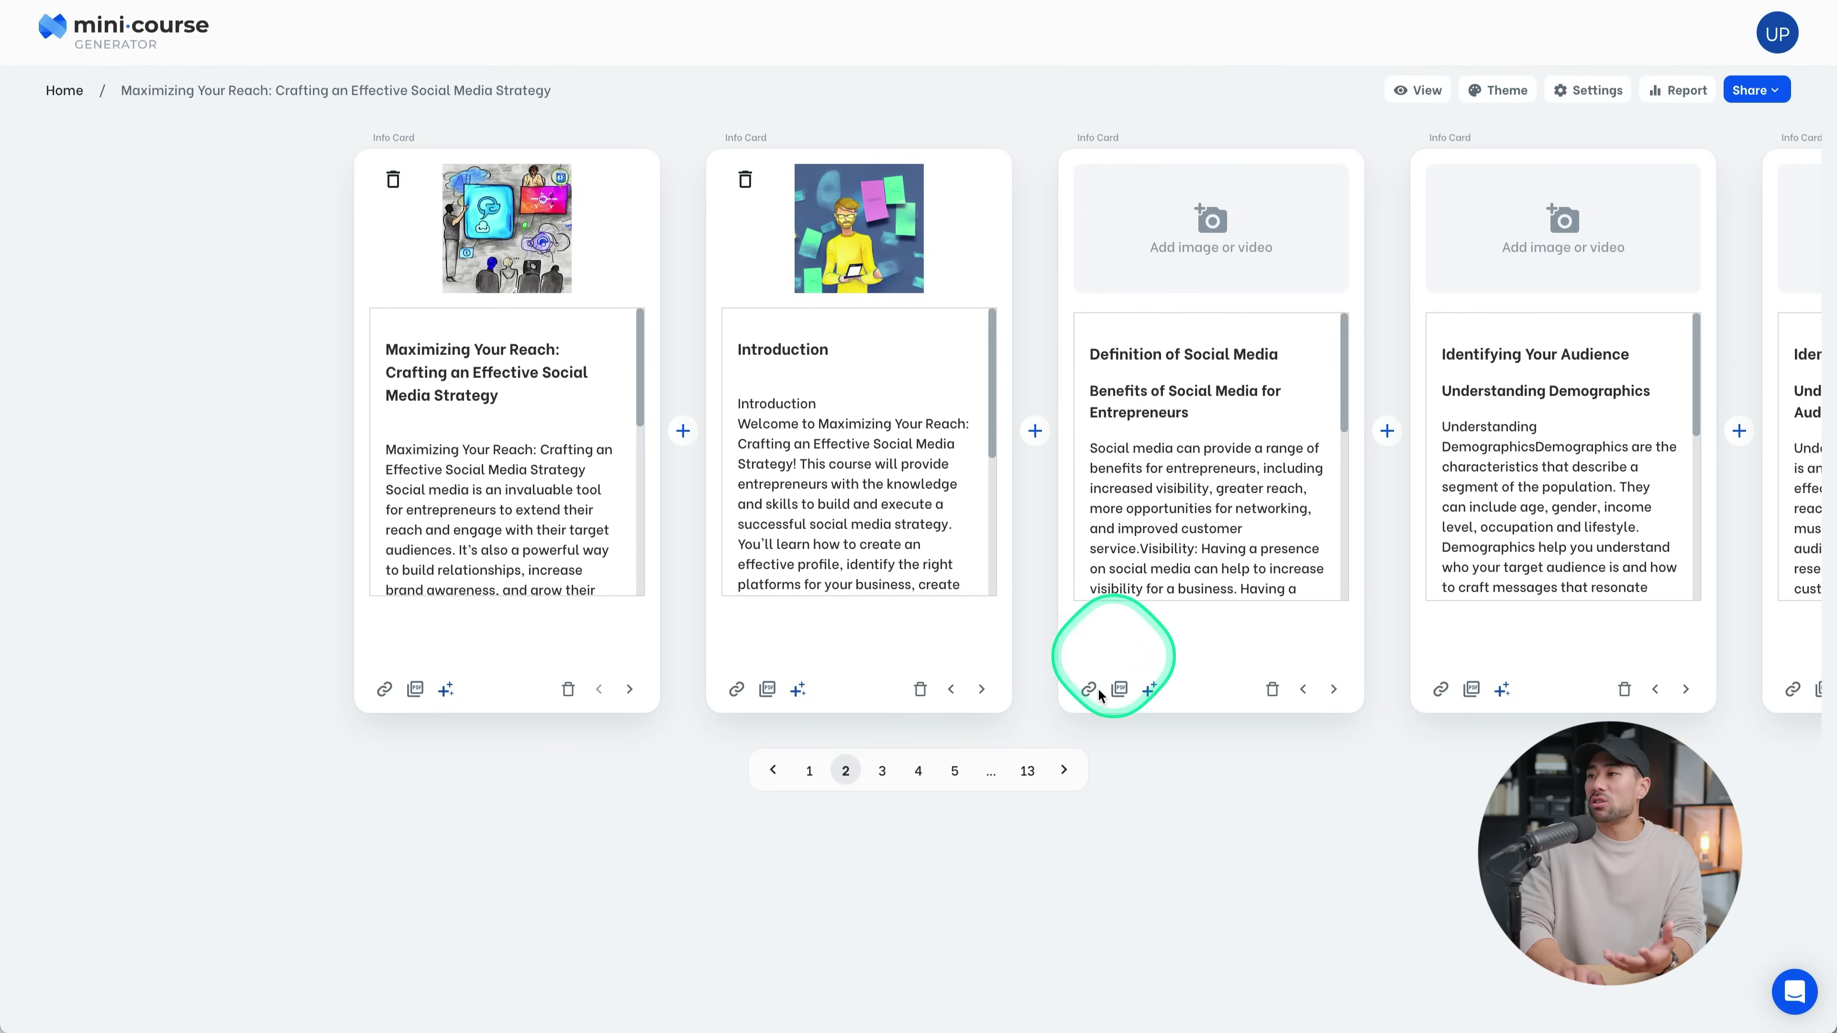
left_click(883, 770)
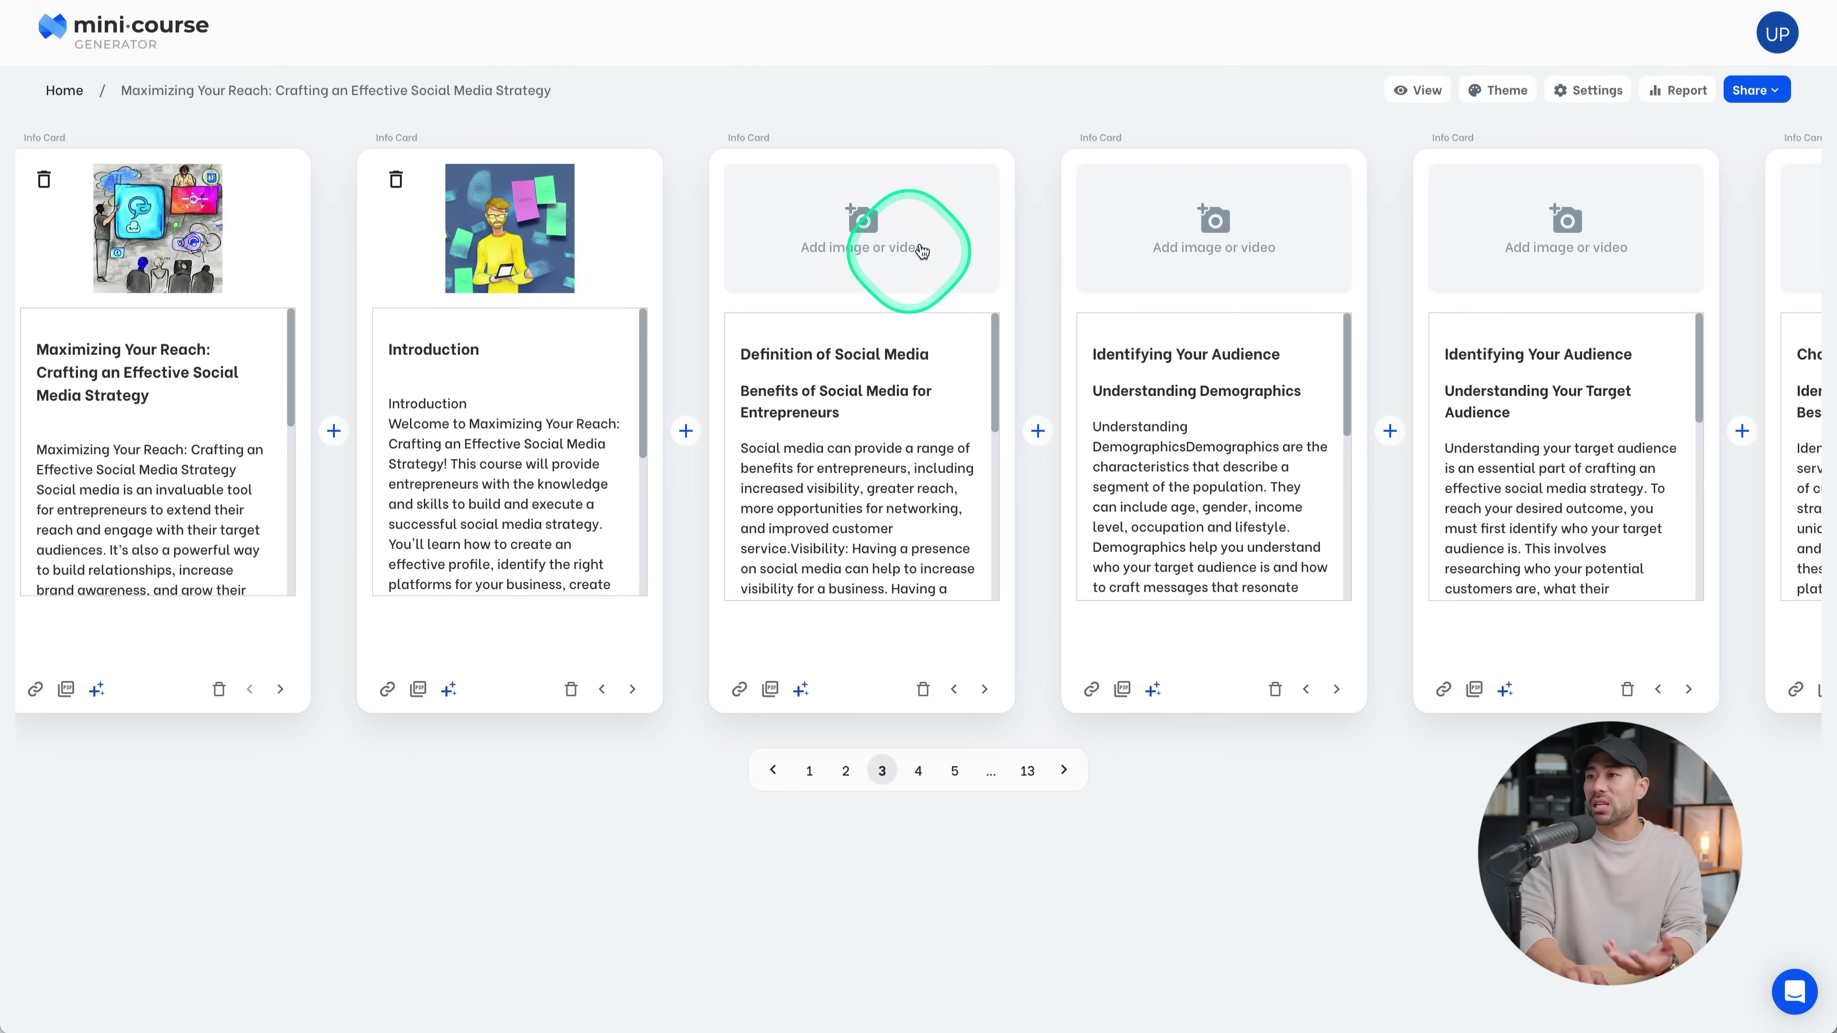
left_click(844, 781)
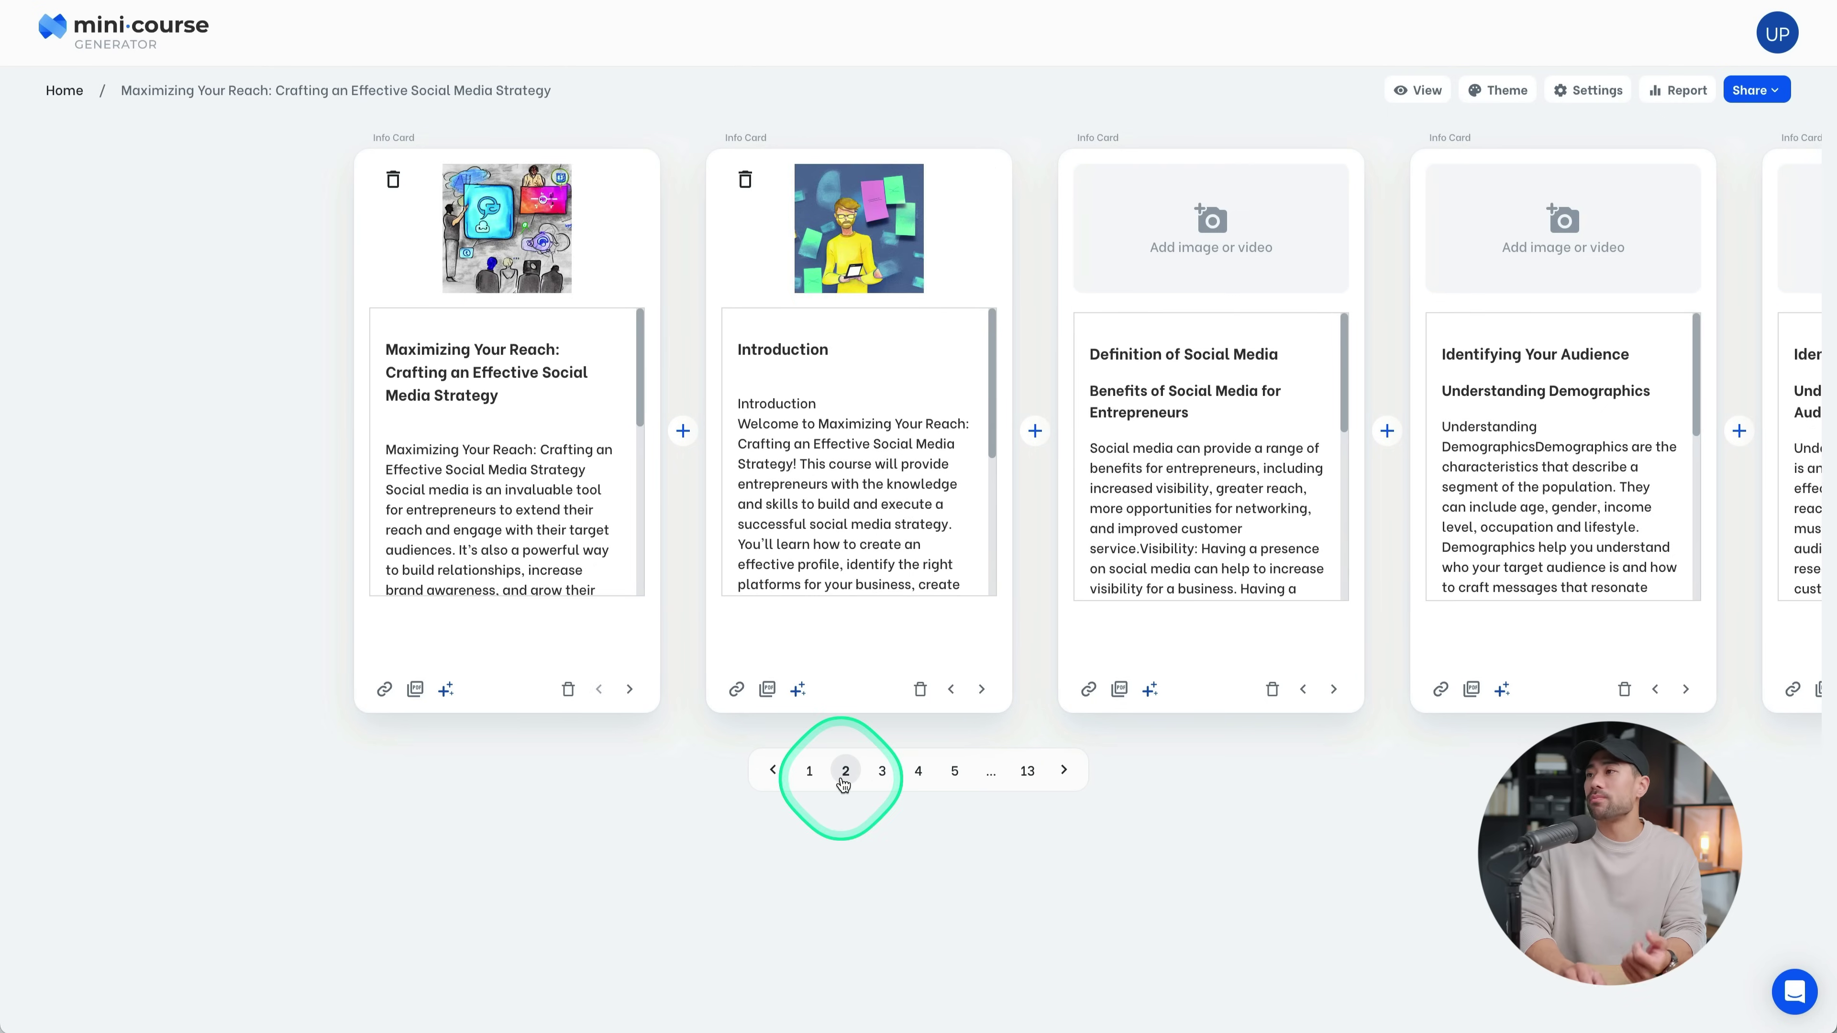
left_click(683, 432)
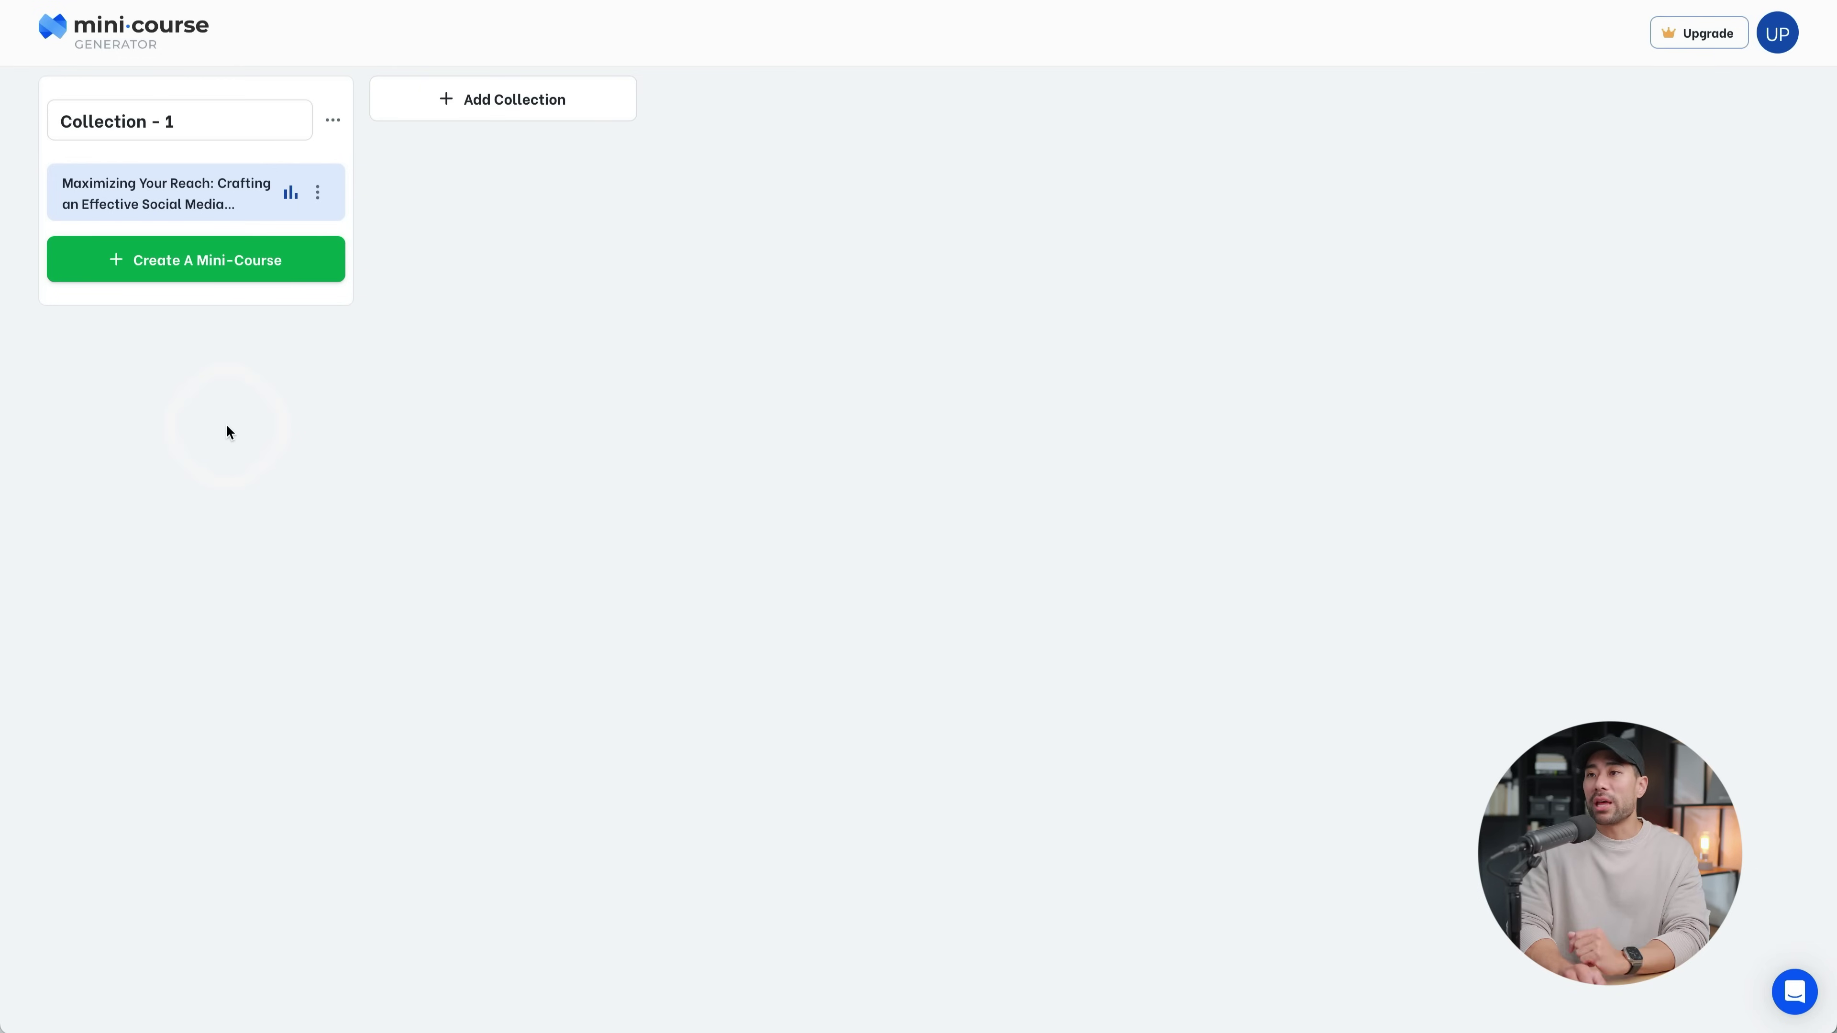
Create a blank mini-course from scratch named 'Basics of Instagram' and start its first card
left_click(232, 270)
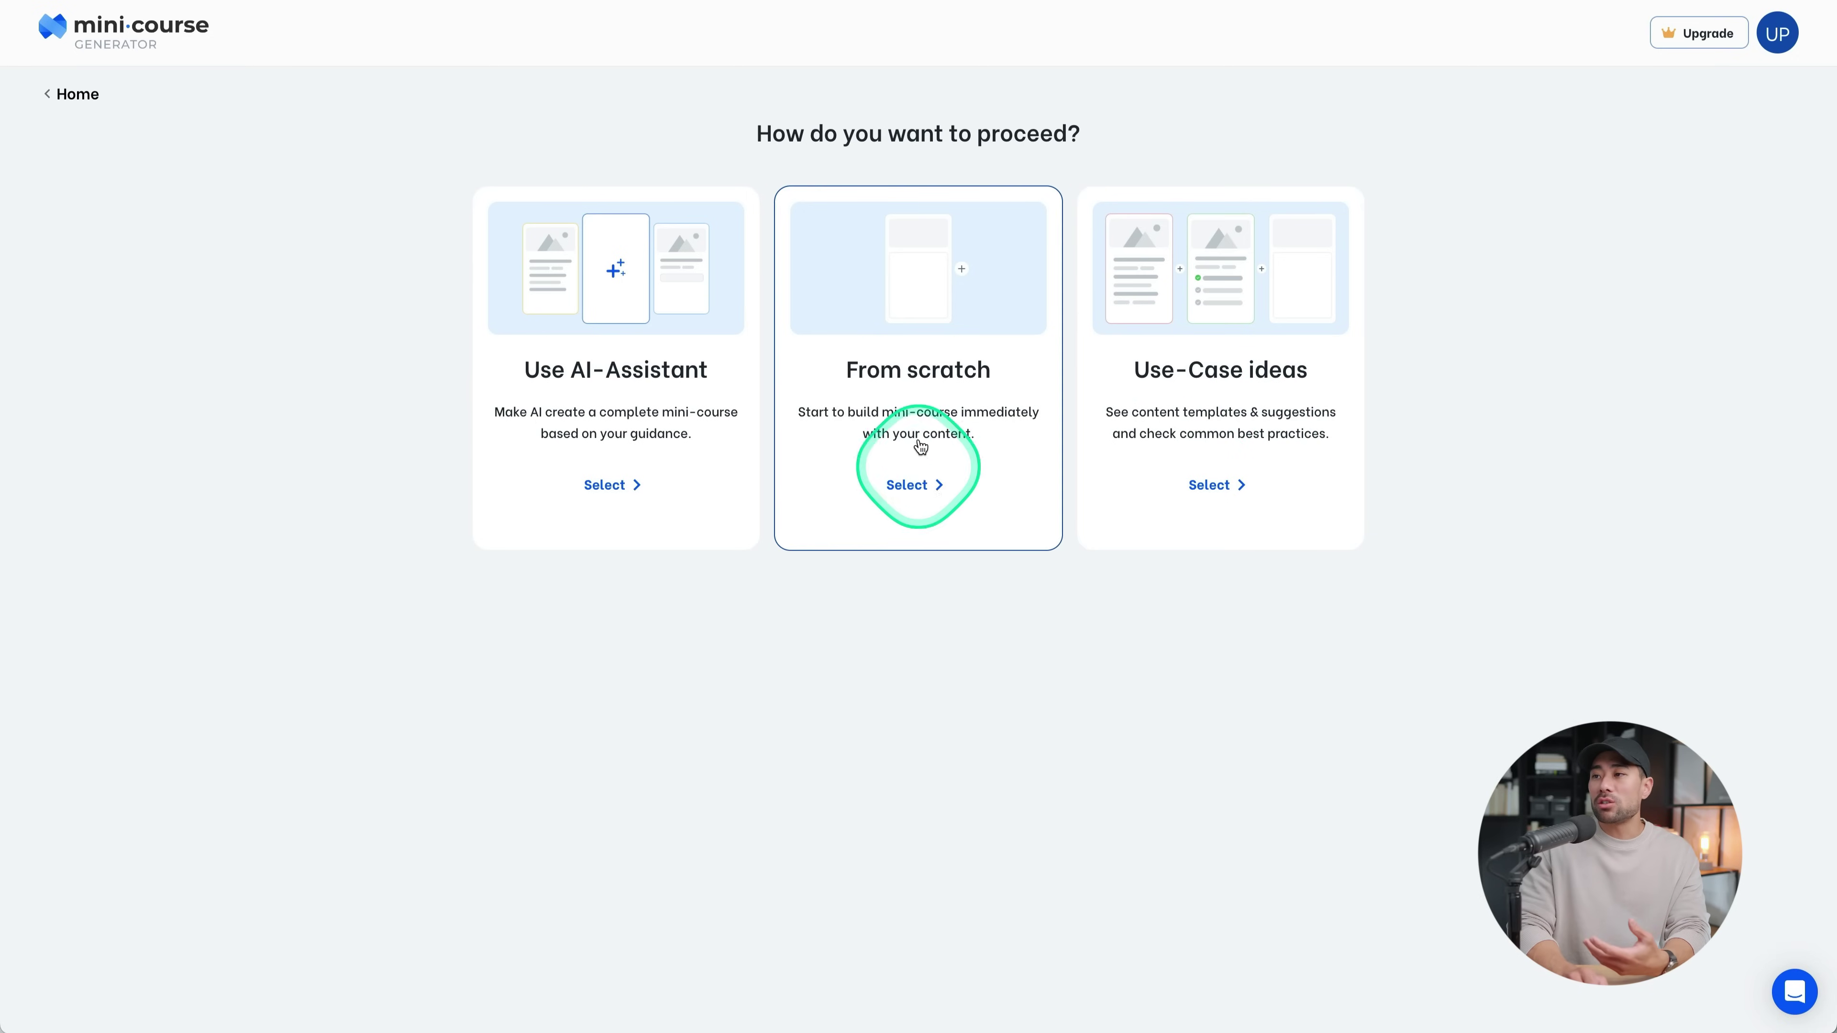
left_click(918, 423)
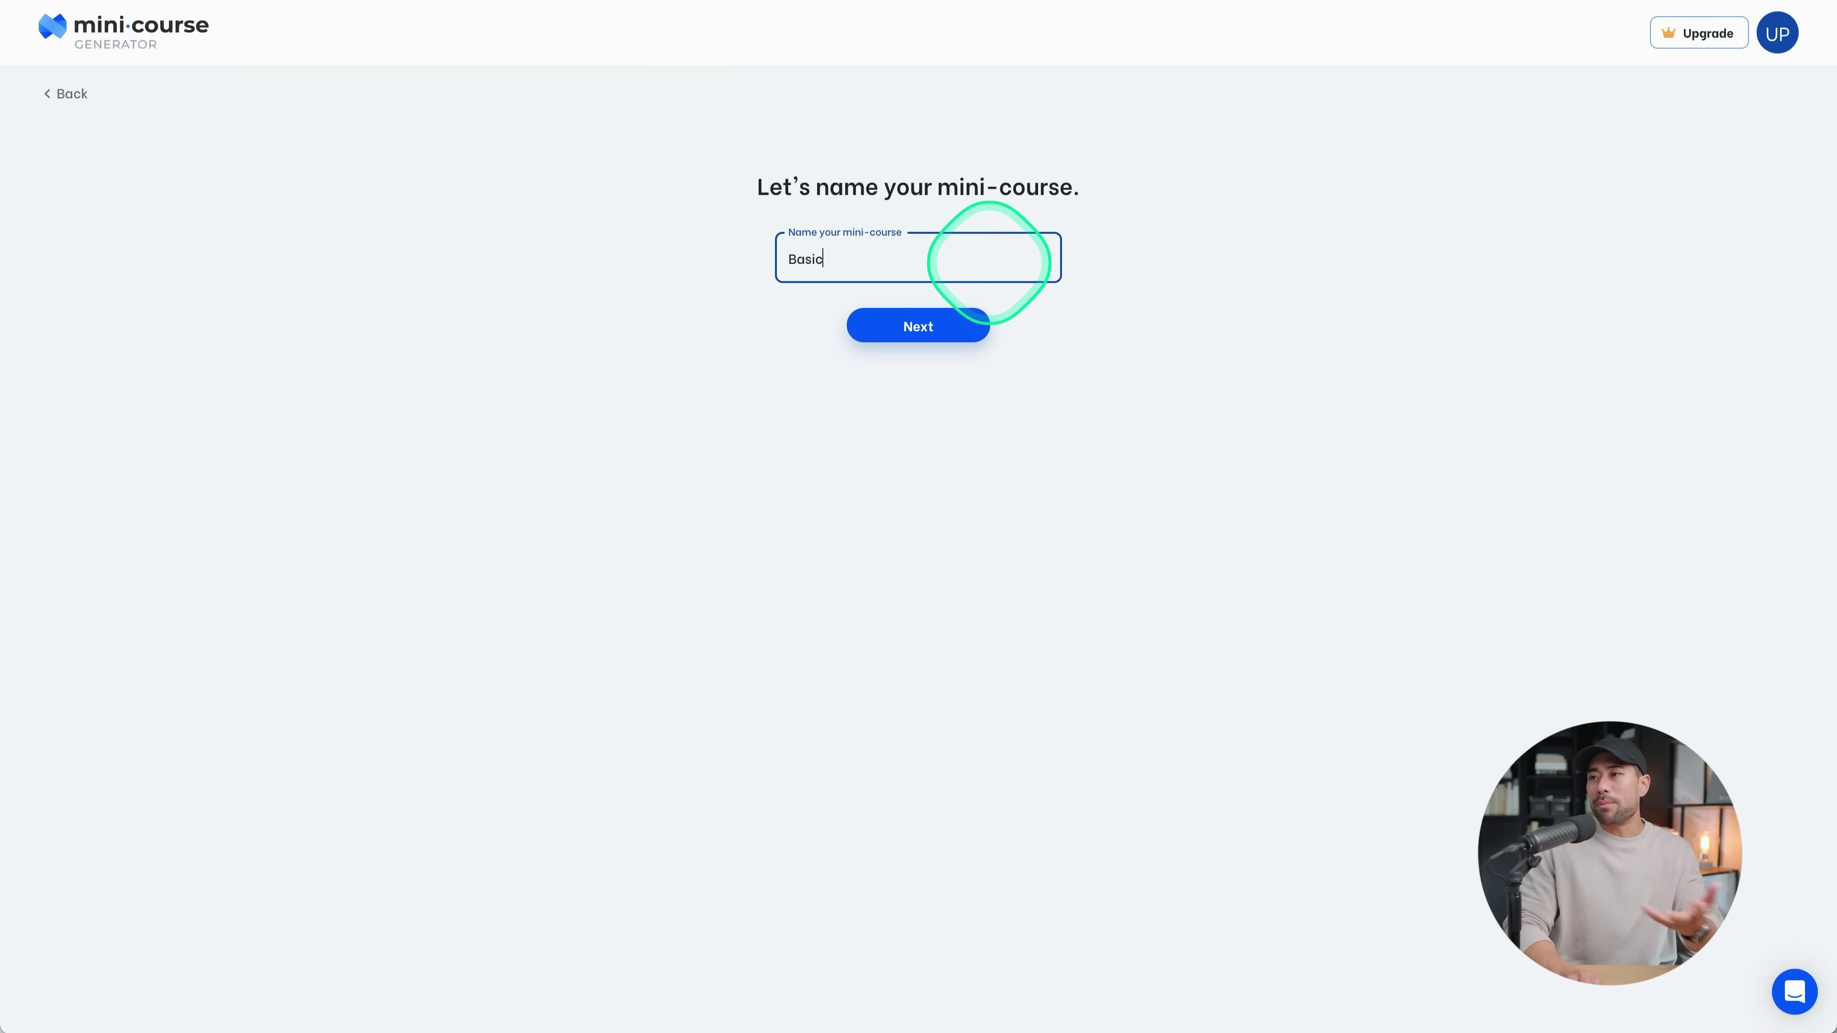
type("Basics of Instagram")
key("Return")
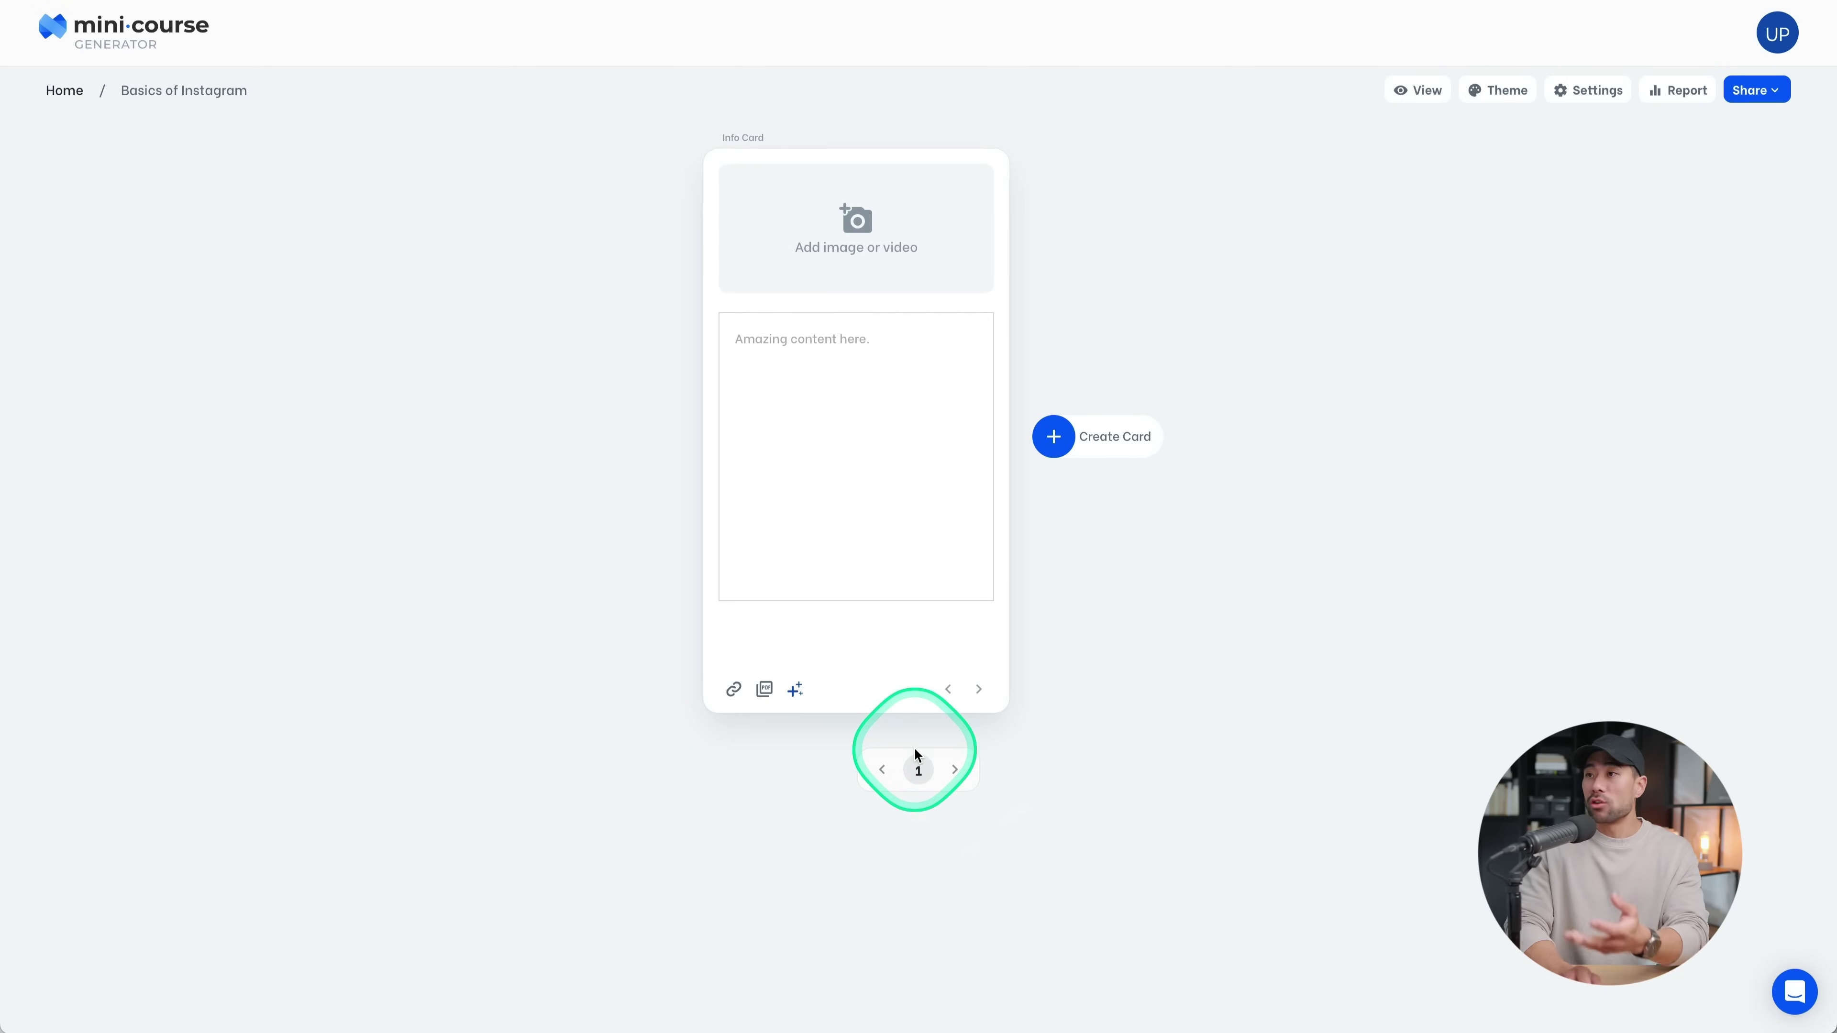
left_click(838, 376)
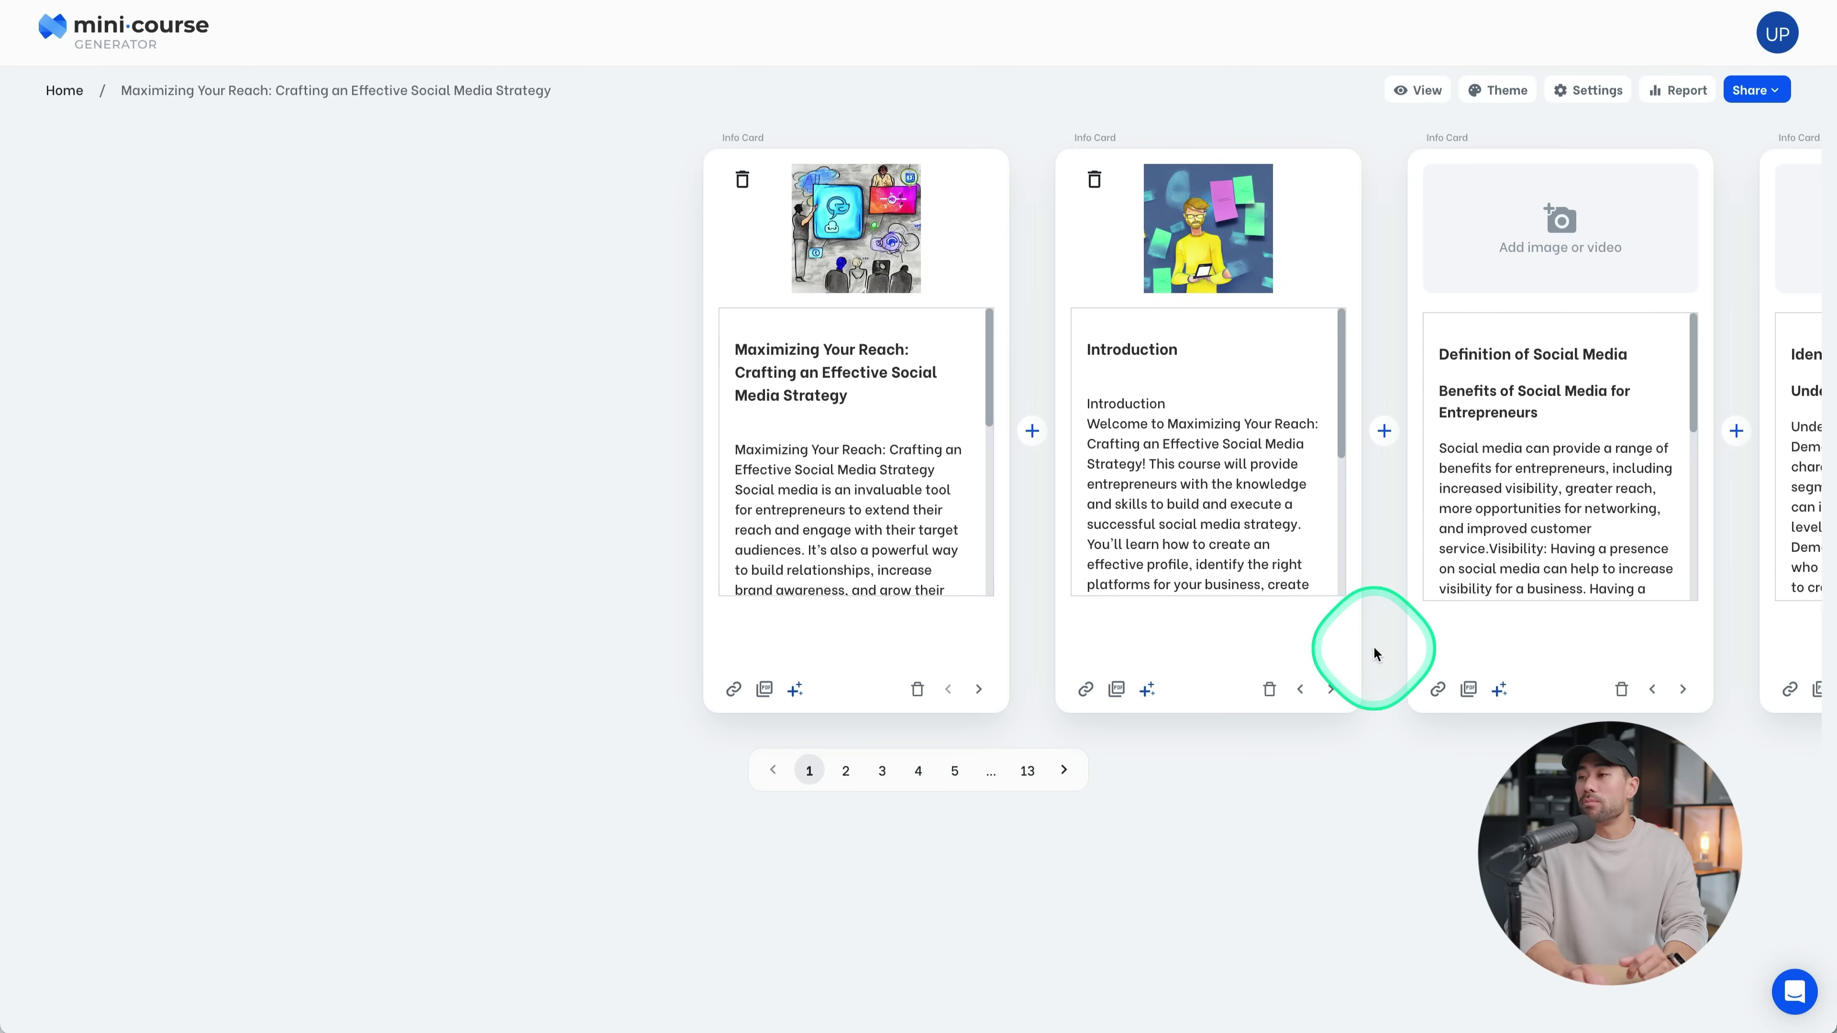
Go to the third card and view its AI writing options without applying any
left_click(881, 772)
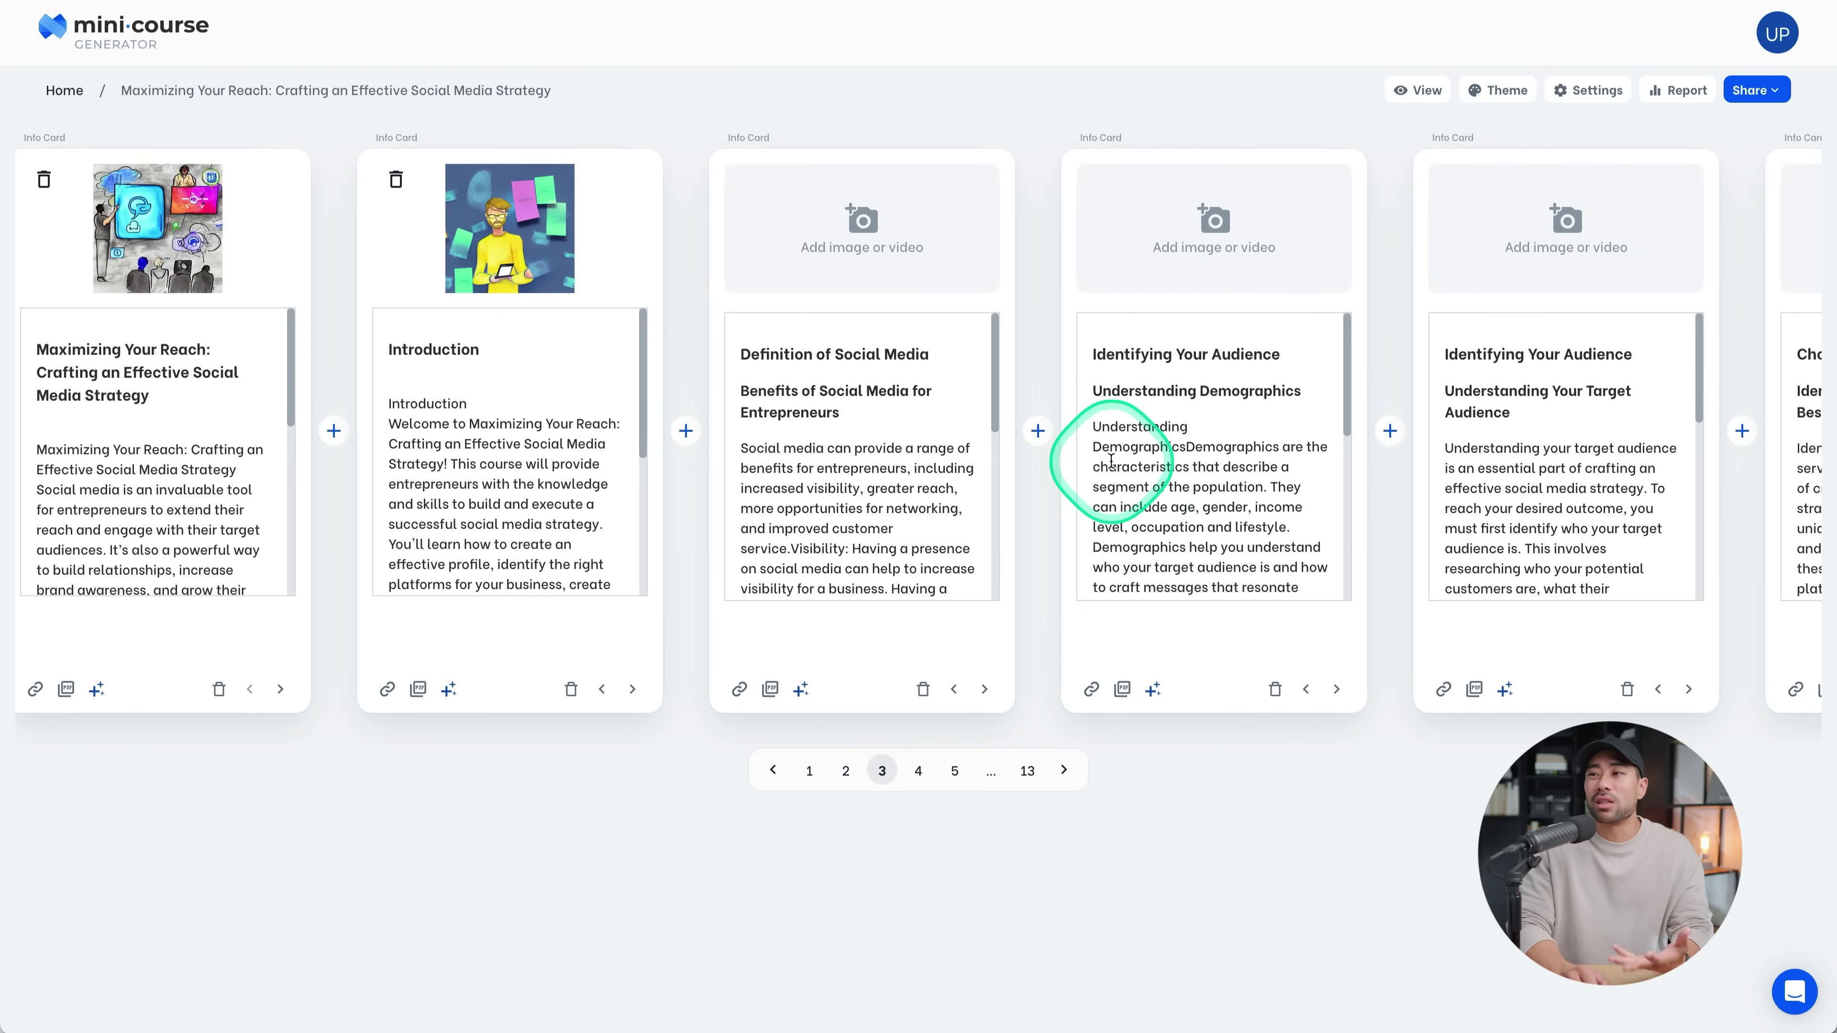
left_click(801, 693)
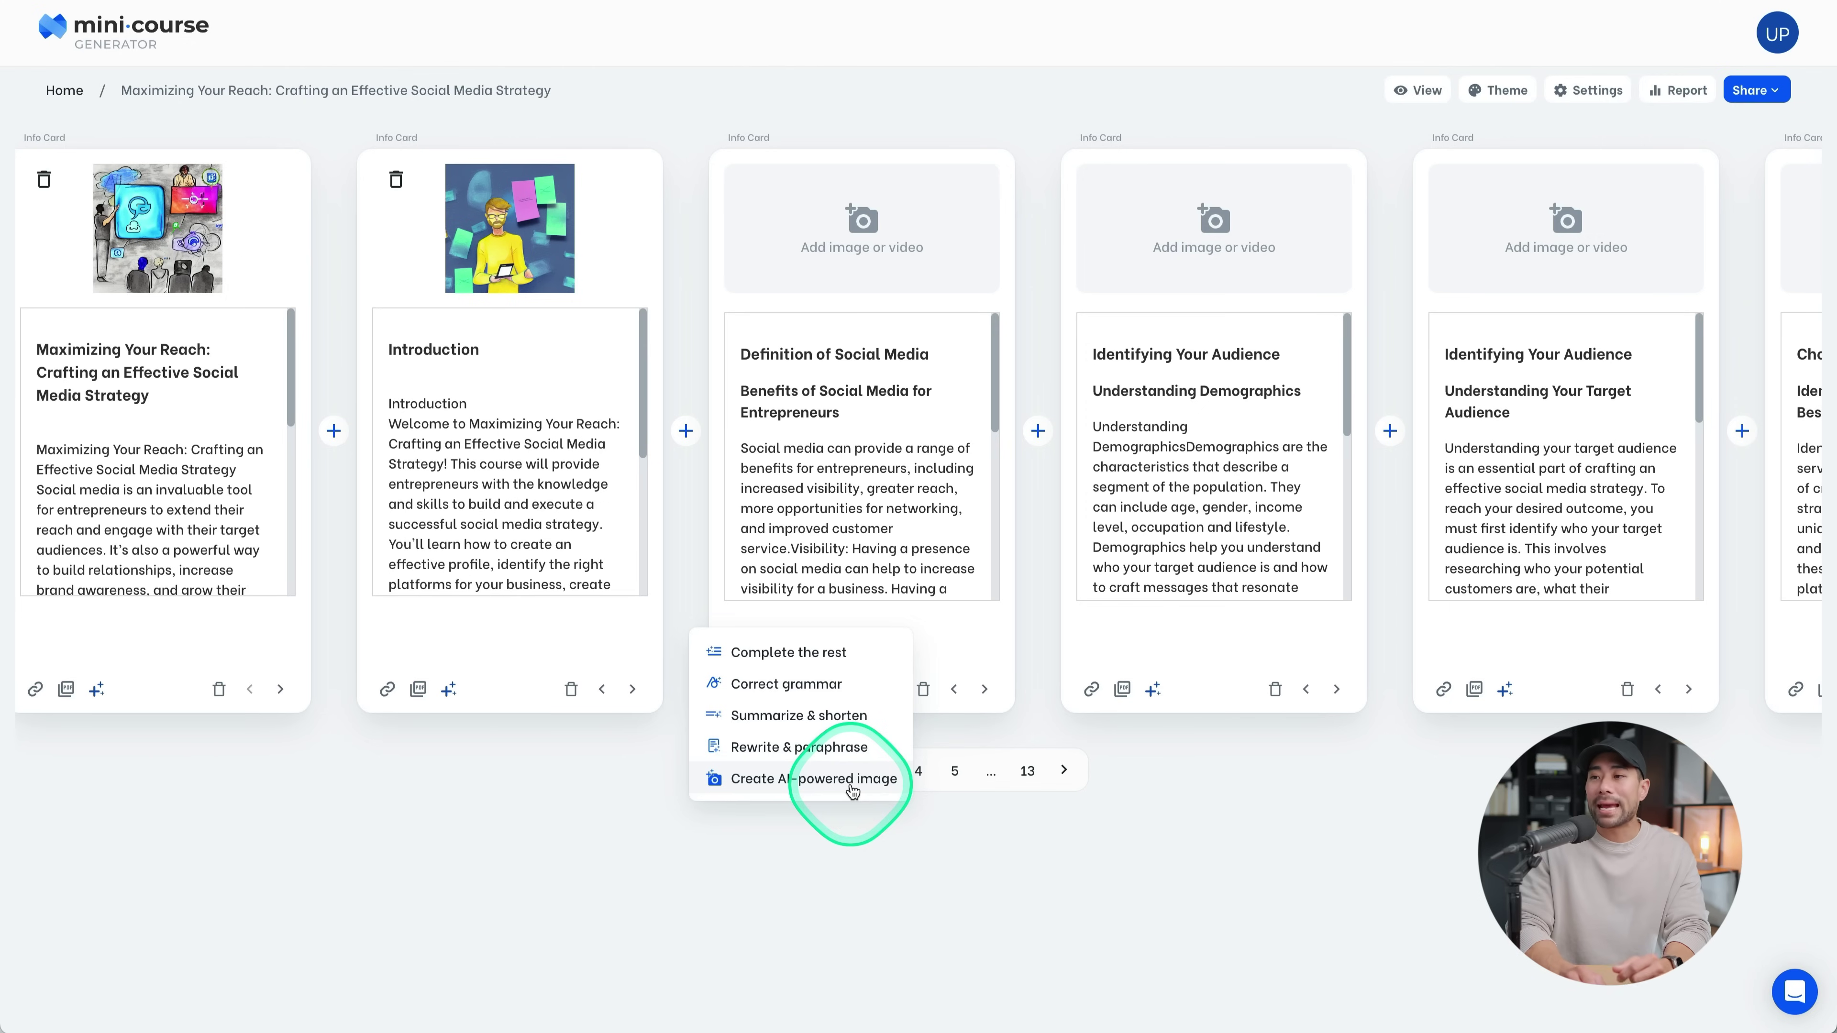
left_click(876, 921)
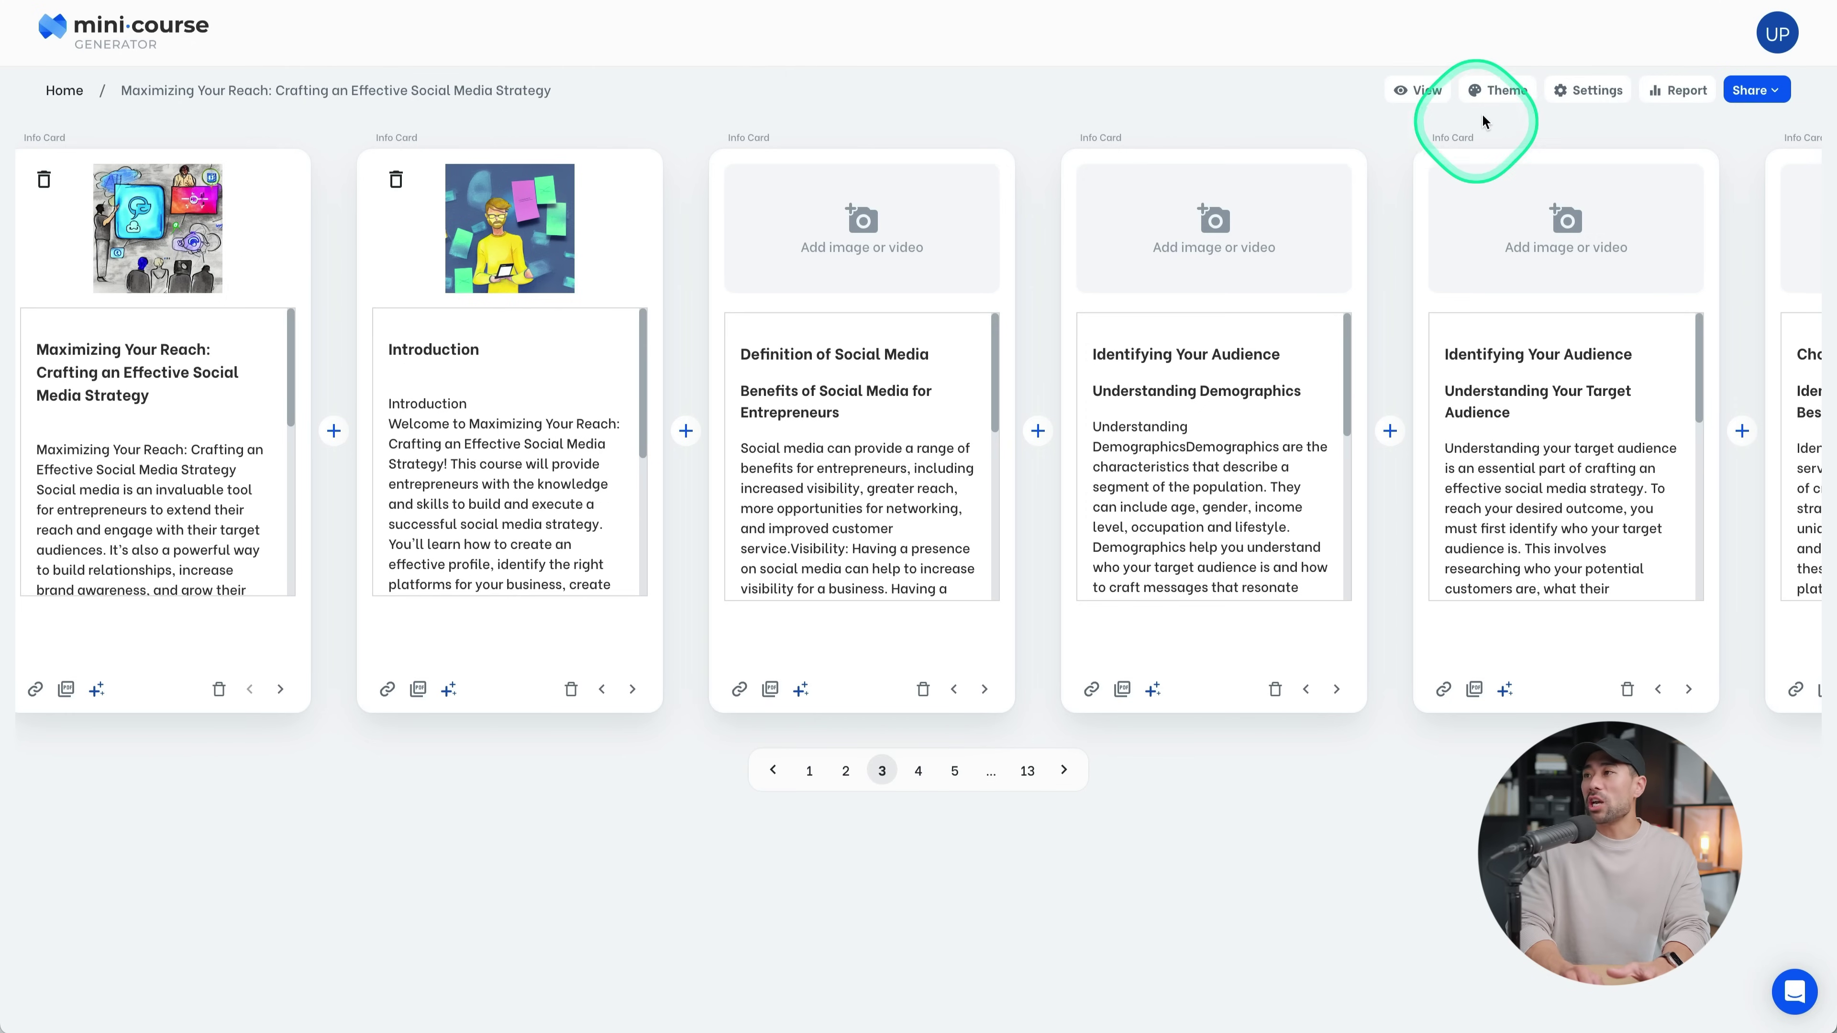
Apply a theme preset to the social media course and open it in view mode
left_click(1502, 93)
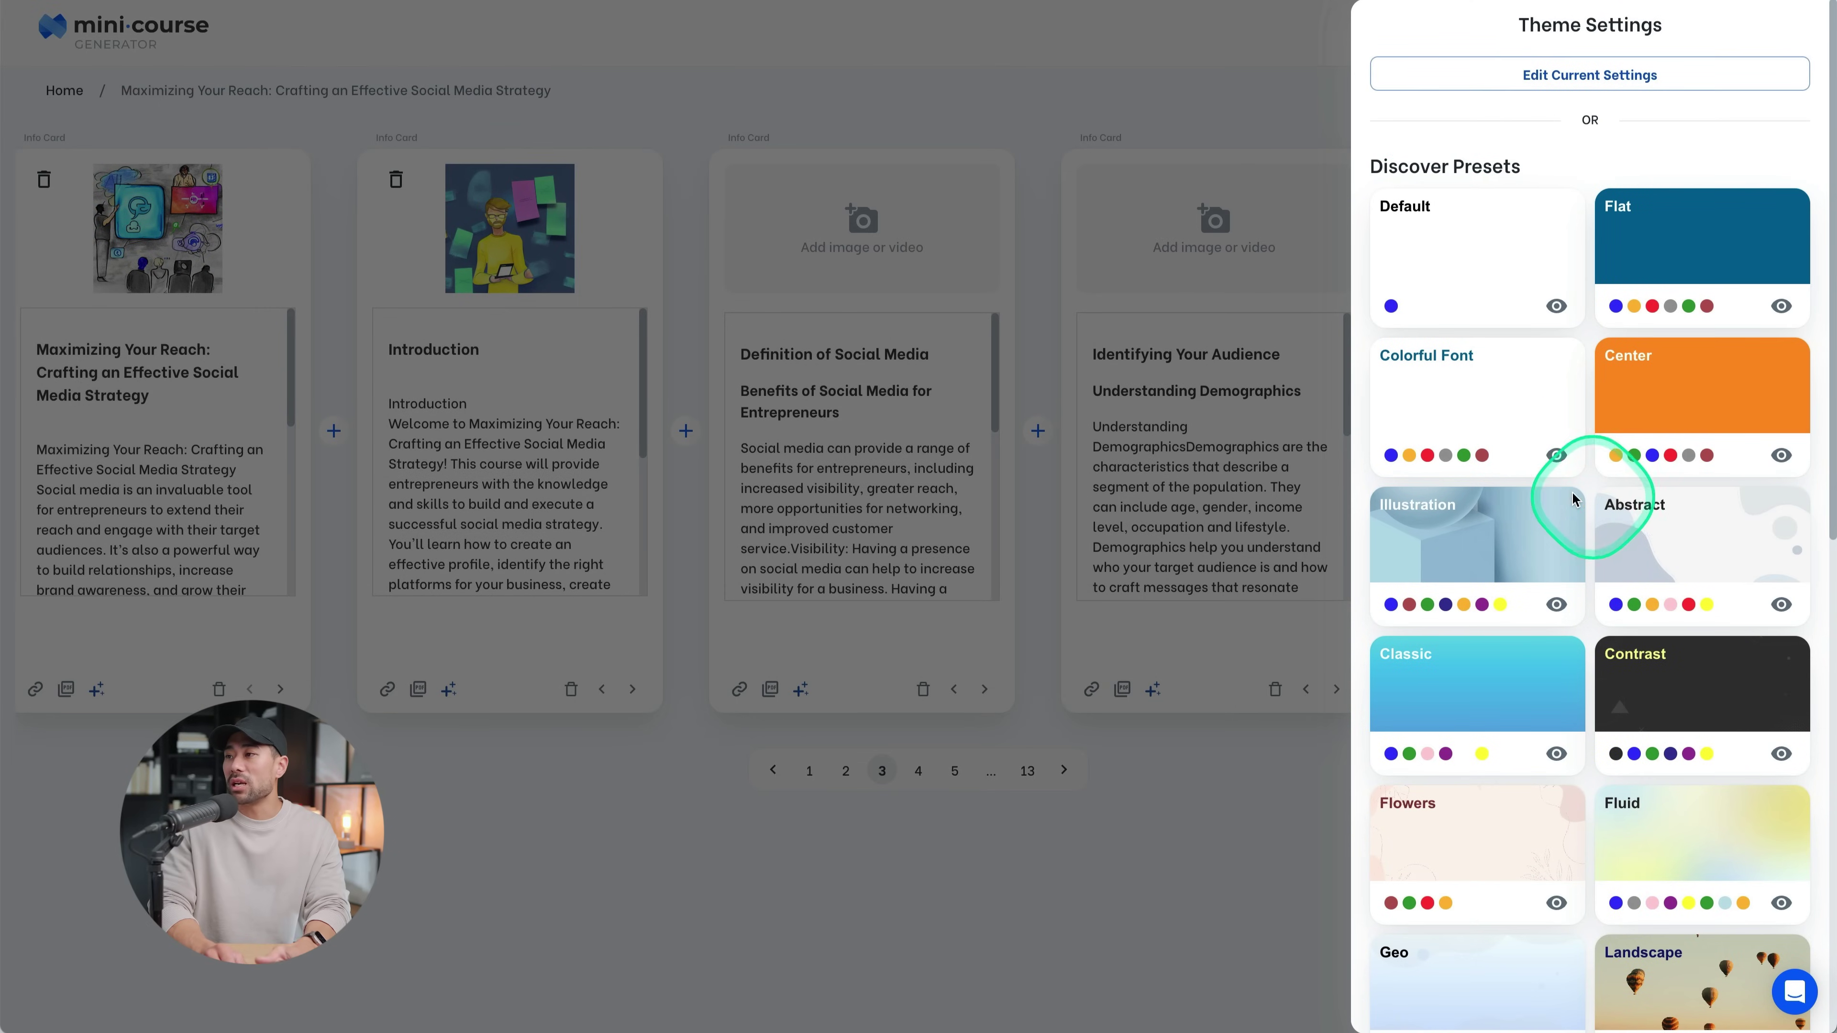
scroll(1519, 655, "down", 12)
left_click(1519, 664)
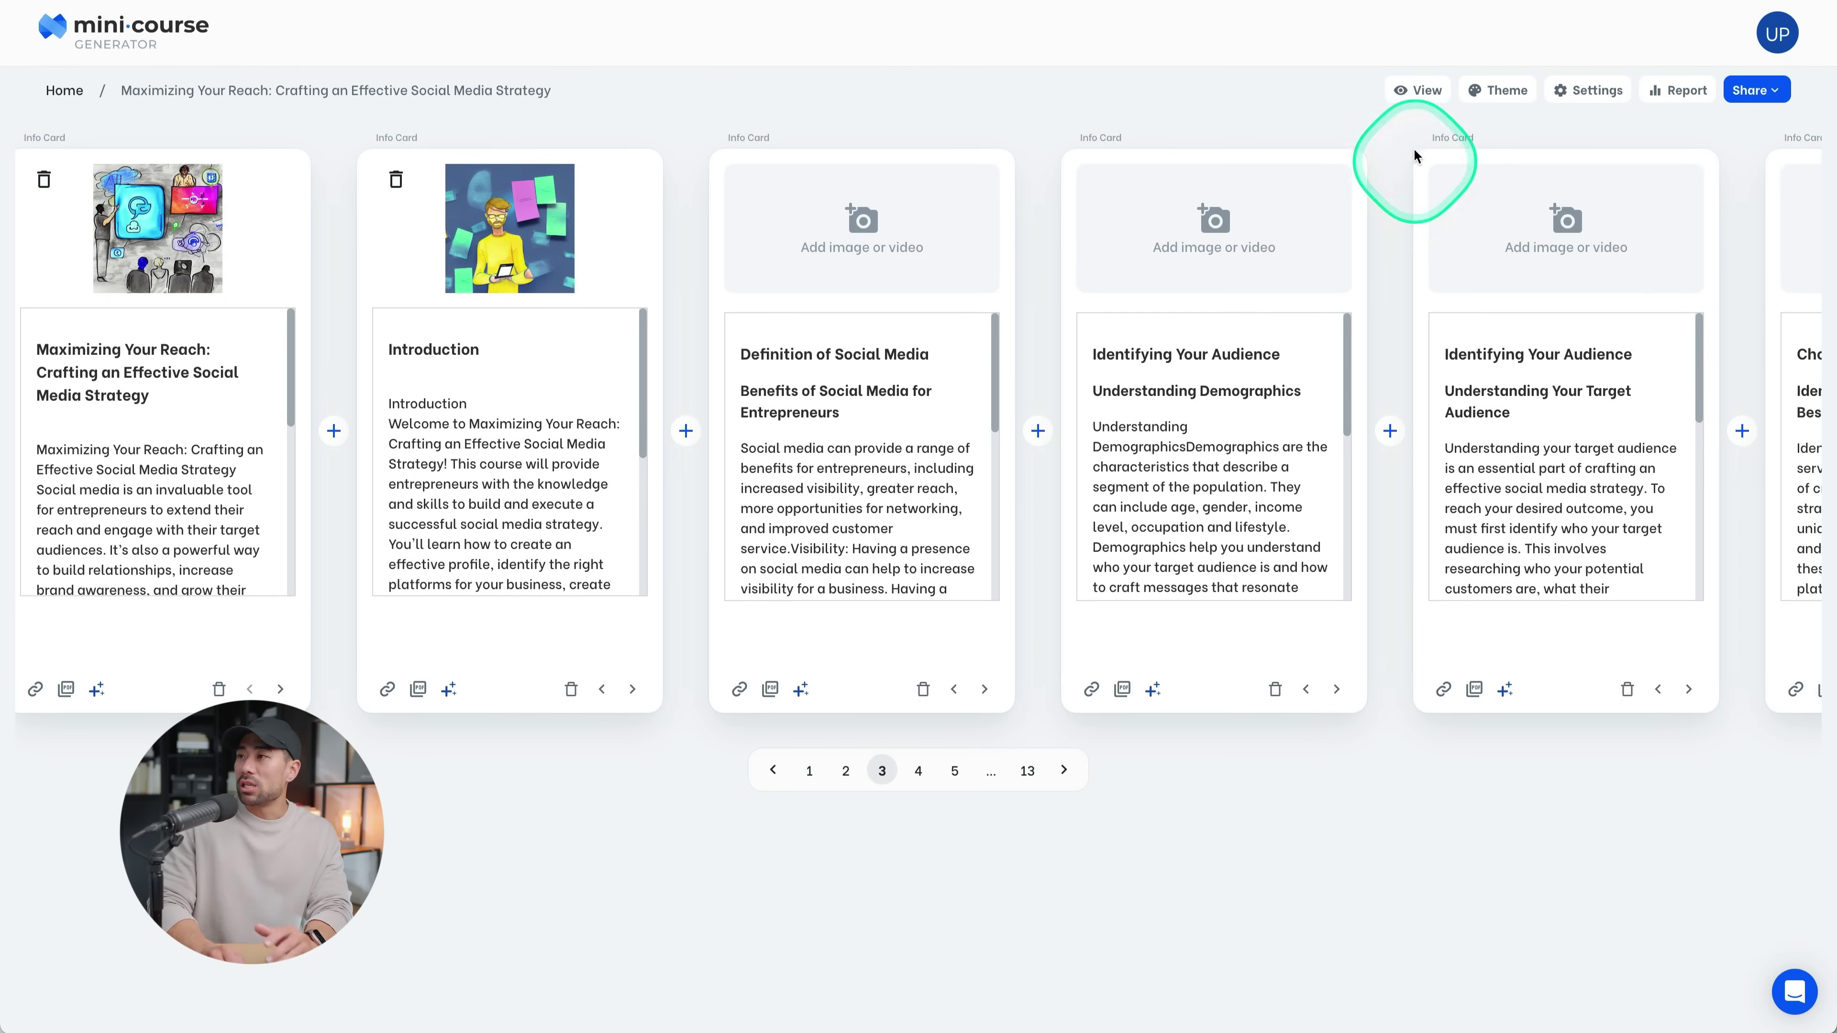
left_click(1415, 93)
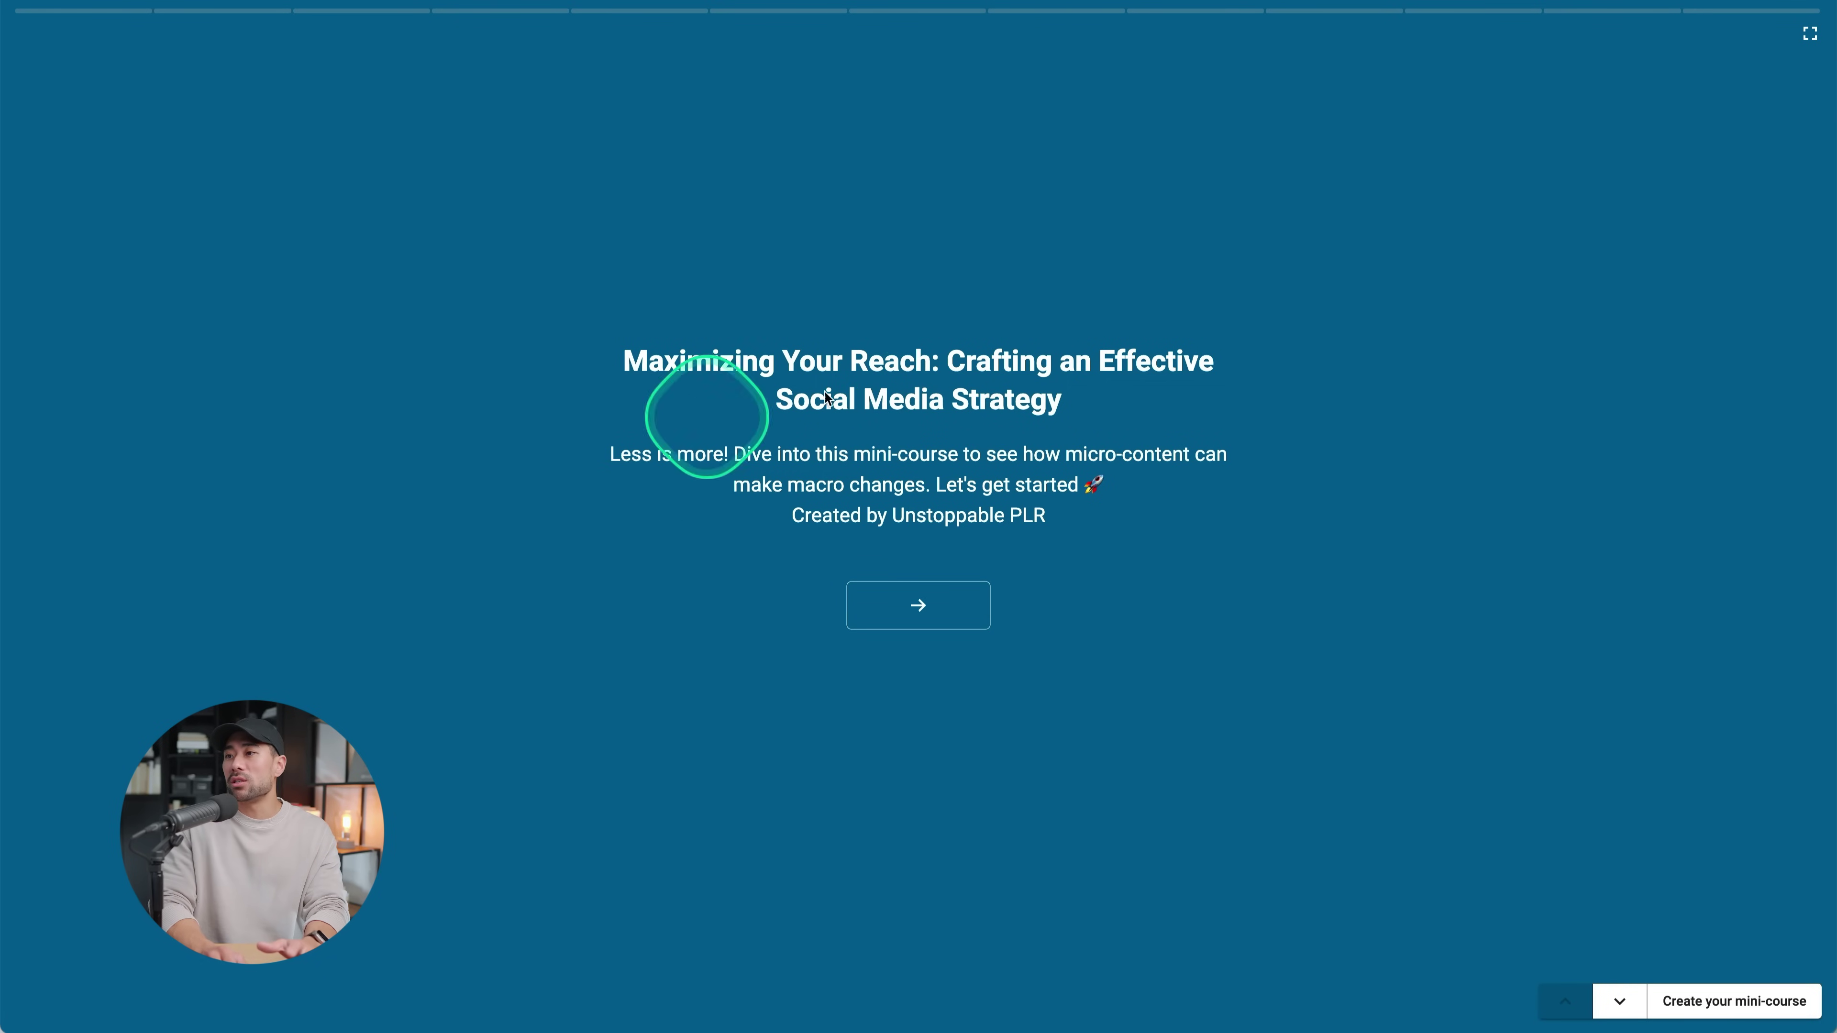
Advance from the cover to the course overview card, then on to the Introduction card
left_click(921, 621)
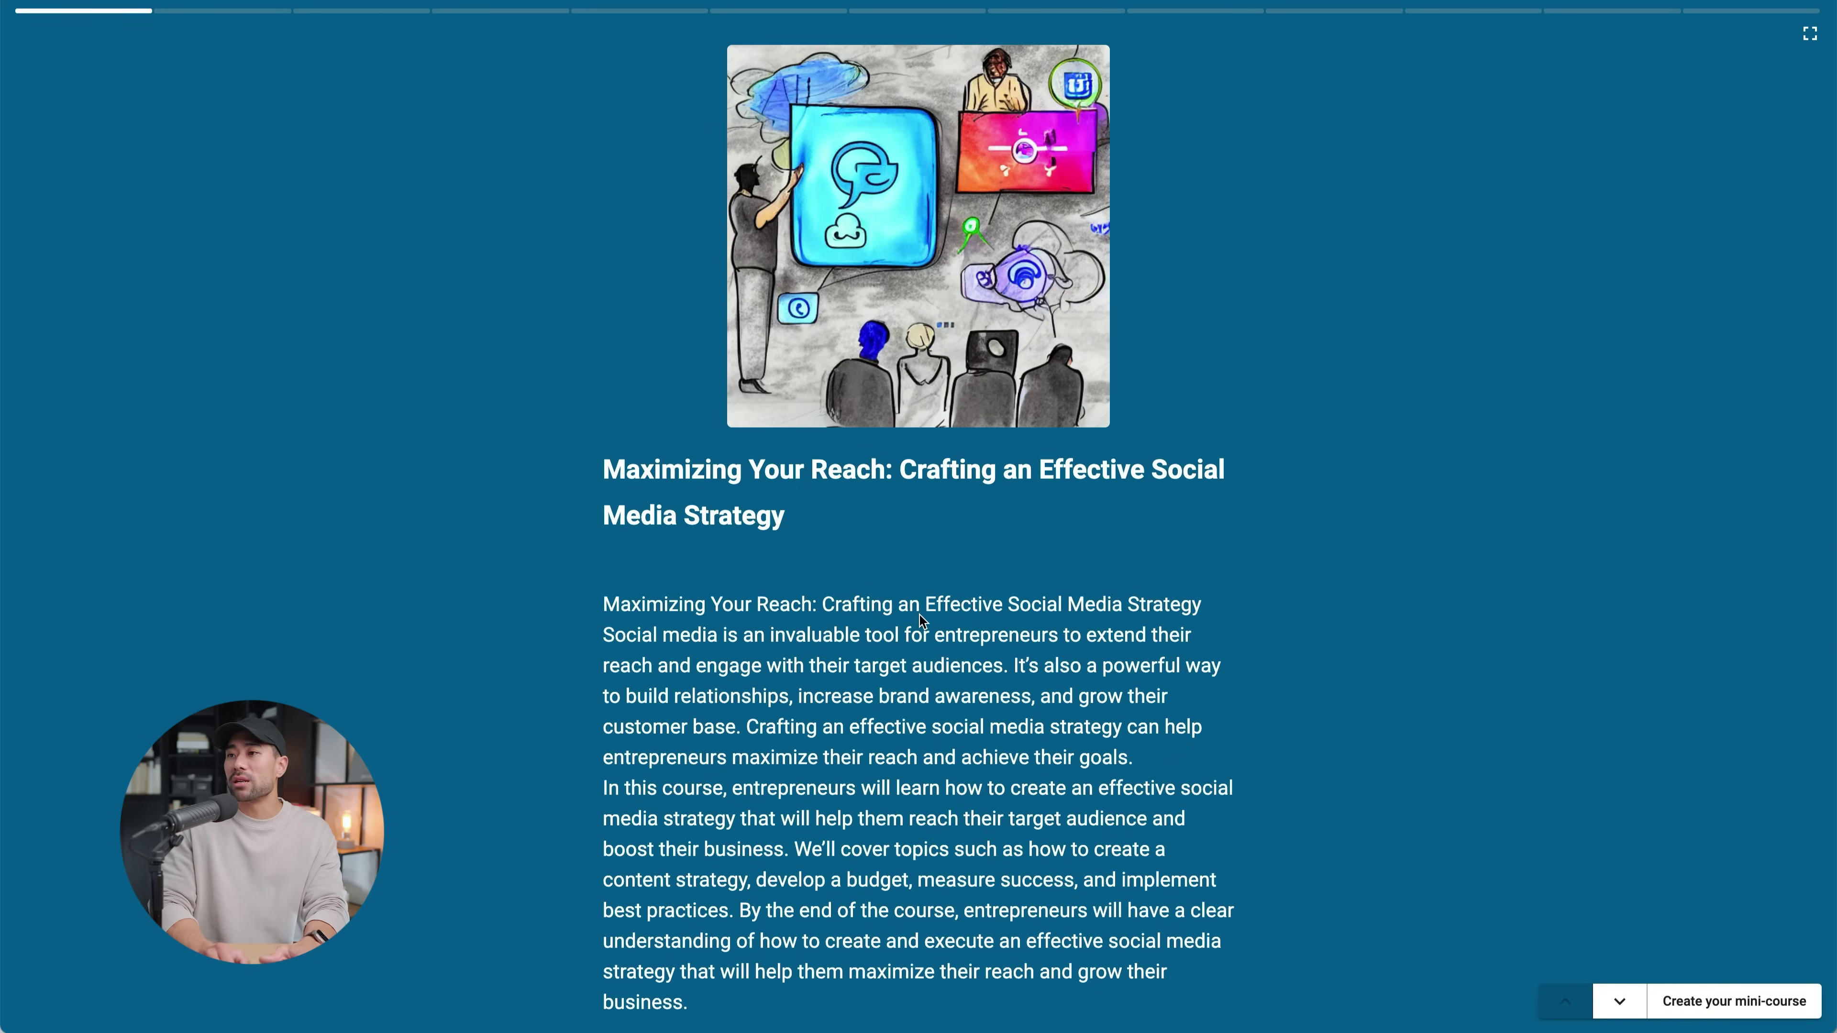
scroll(920, 616, "down", 3)
scroll(920, 615, "up", 2)
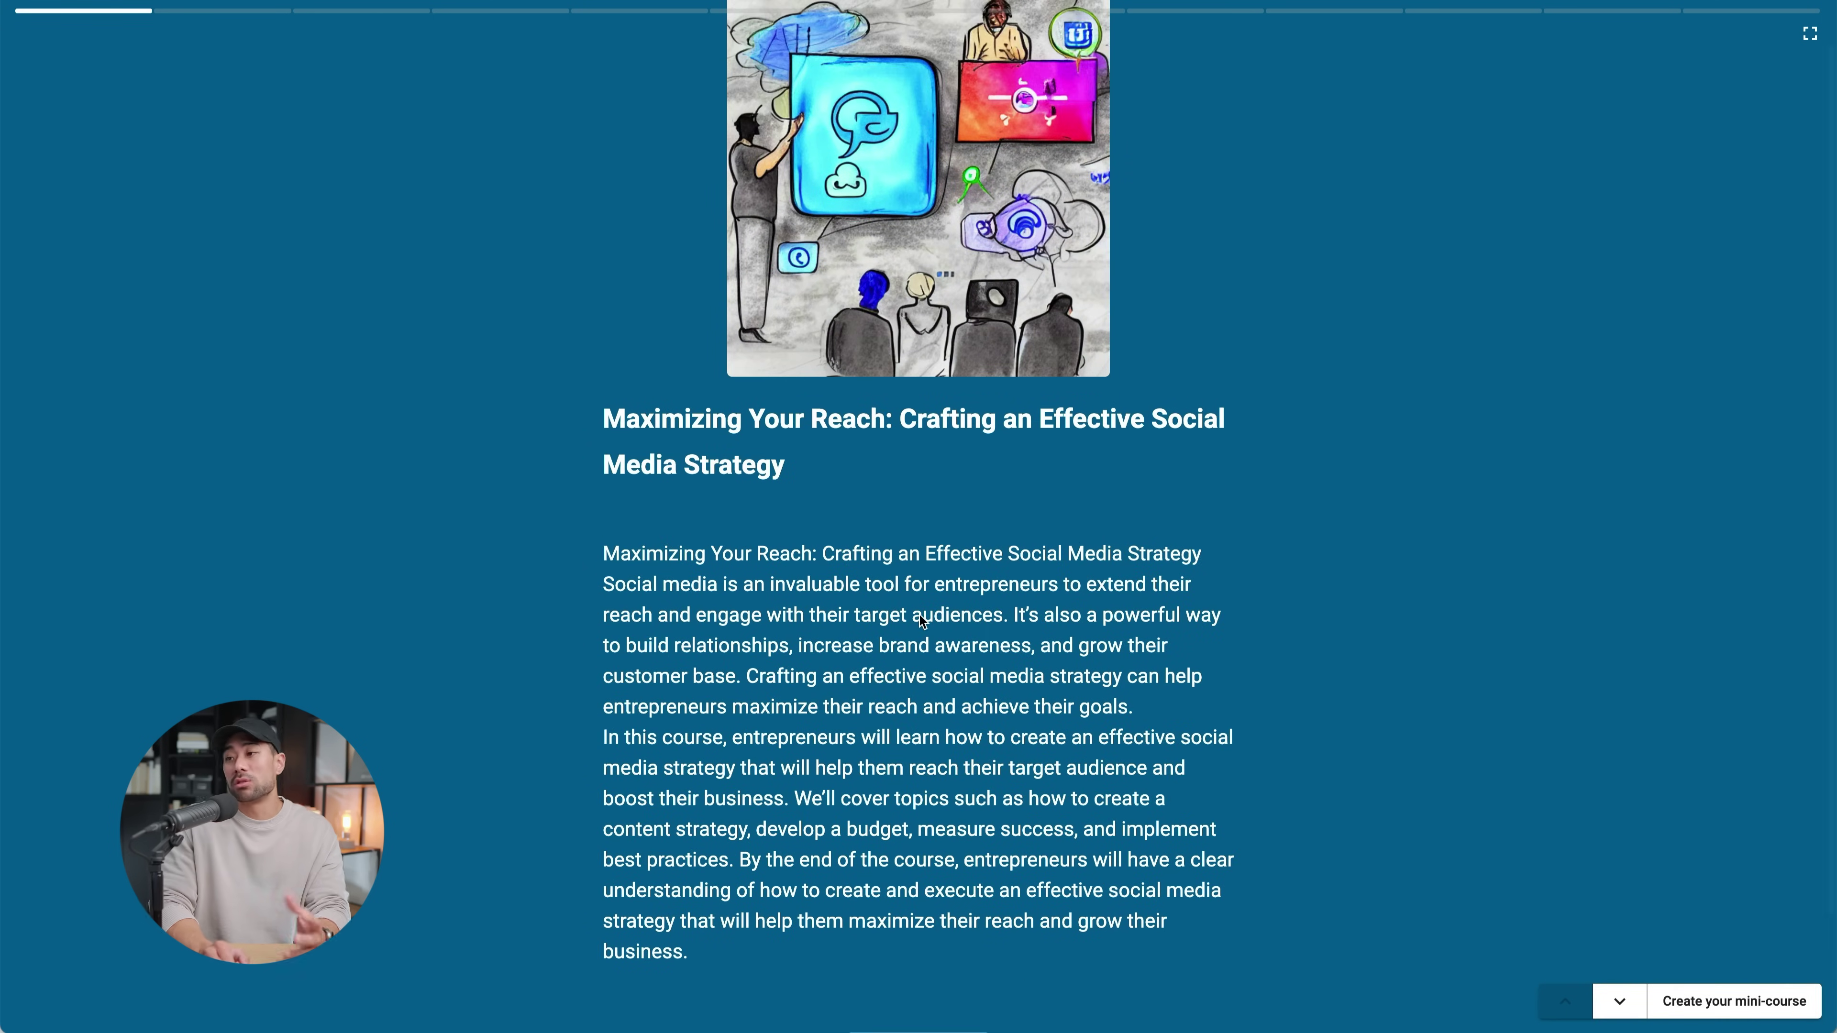
scroll(920, 614, "down", 2)
scroll(920, 615, "up", 1)
left_click(899, 932)
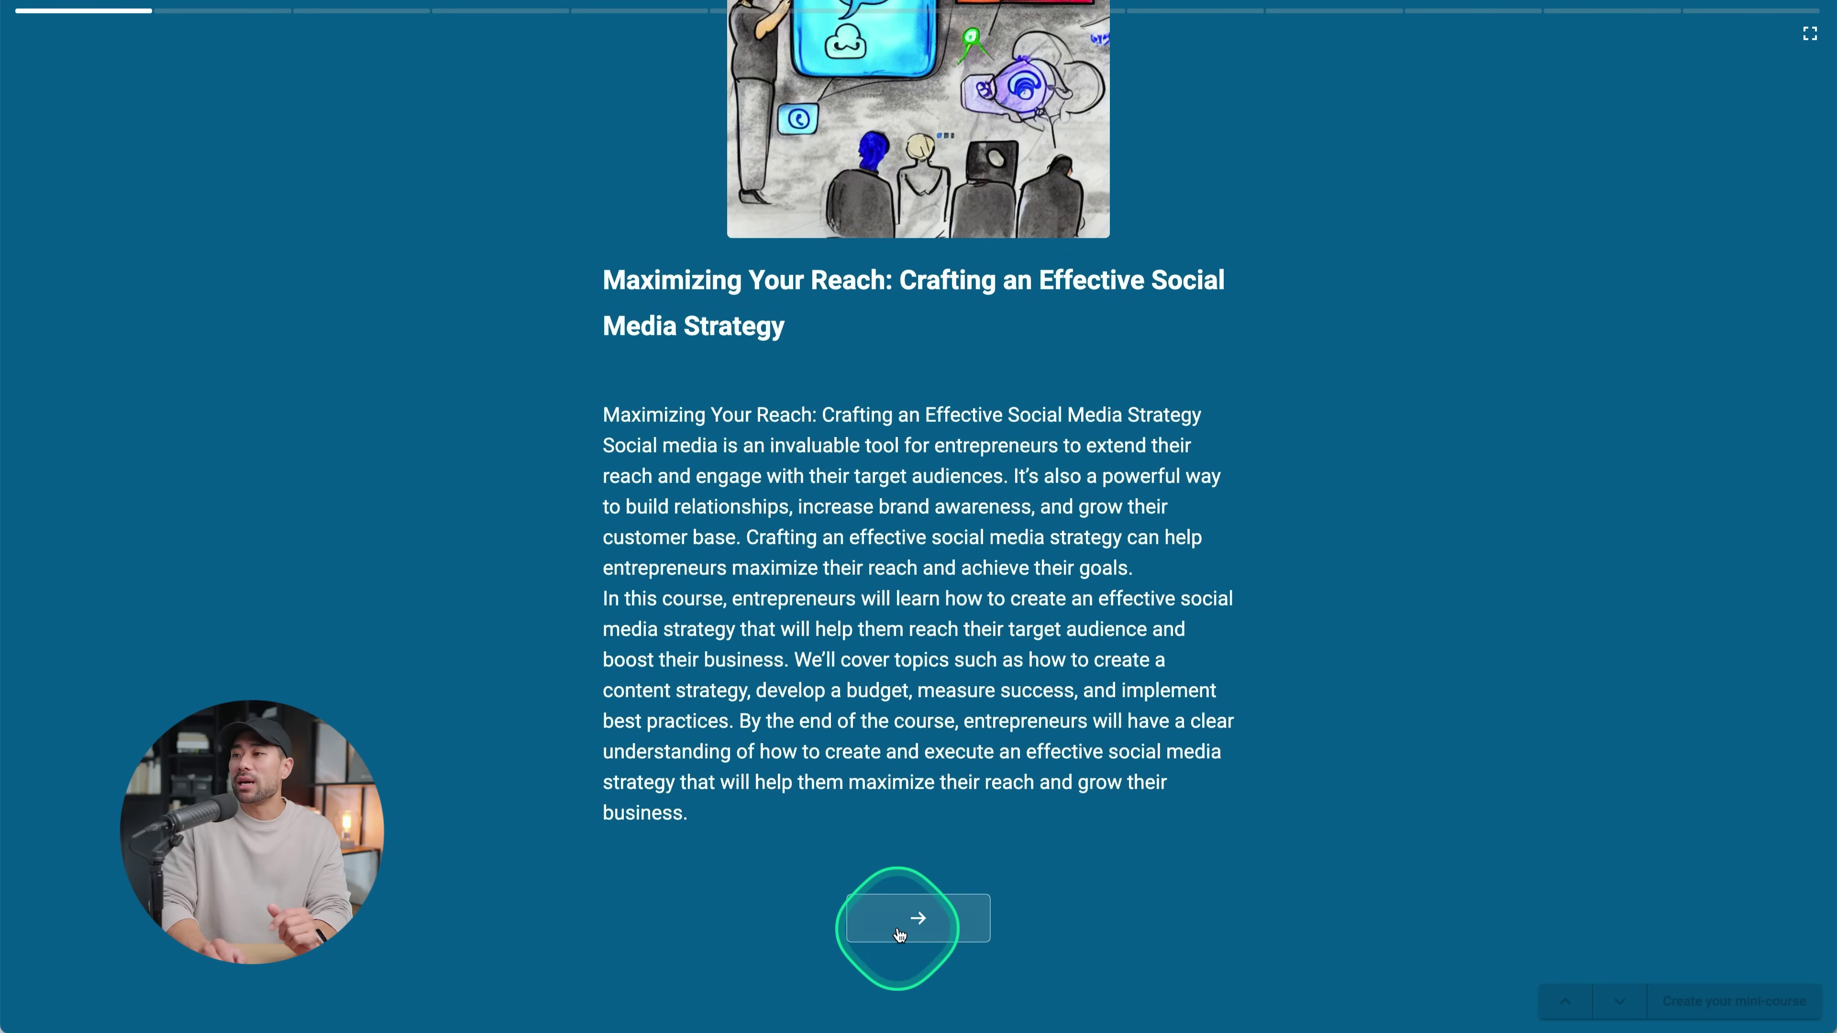